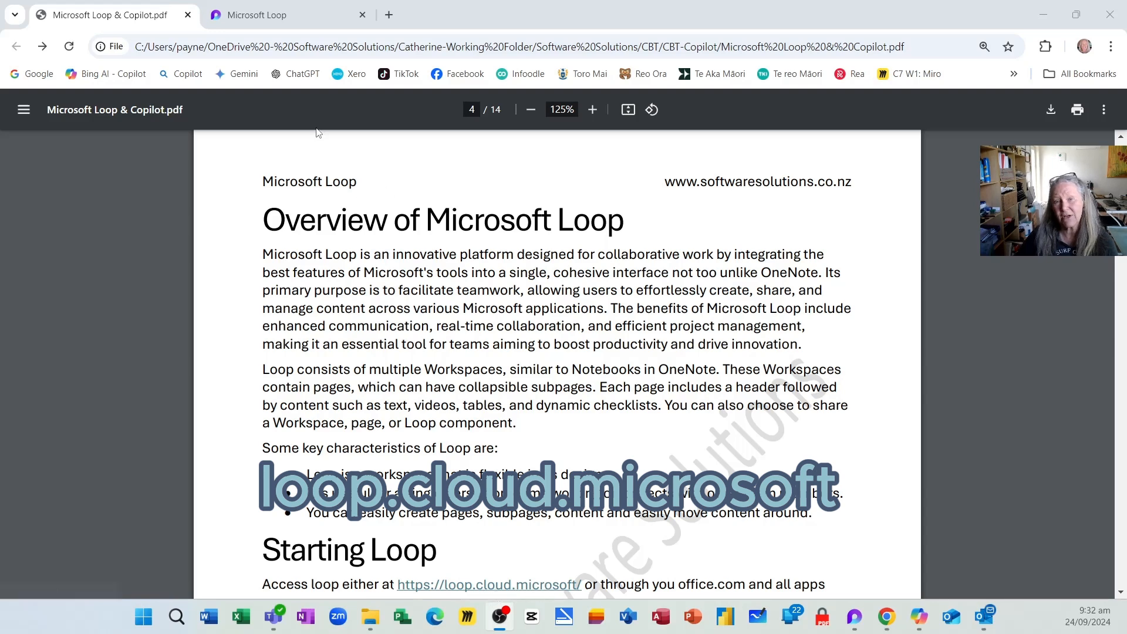
Switch to the Microsoft Loop home page in the browser, then close the browser and continue in the Loop desktop app
{"action": "left_click", "coordinate": [256, 15]}
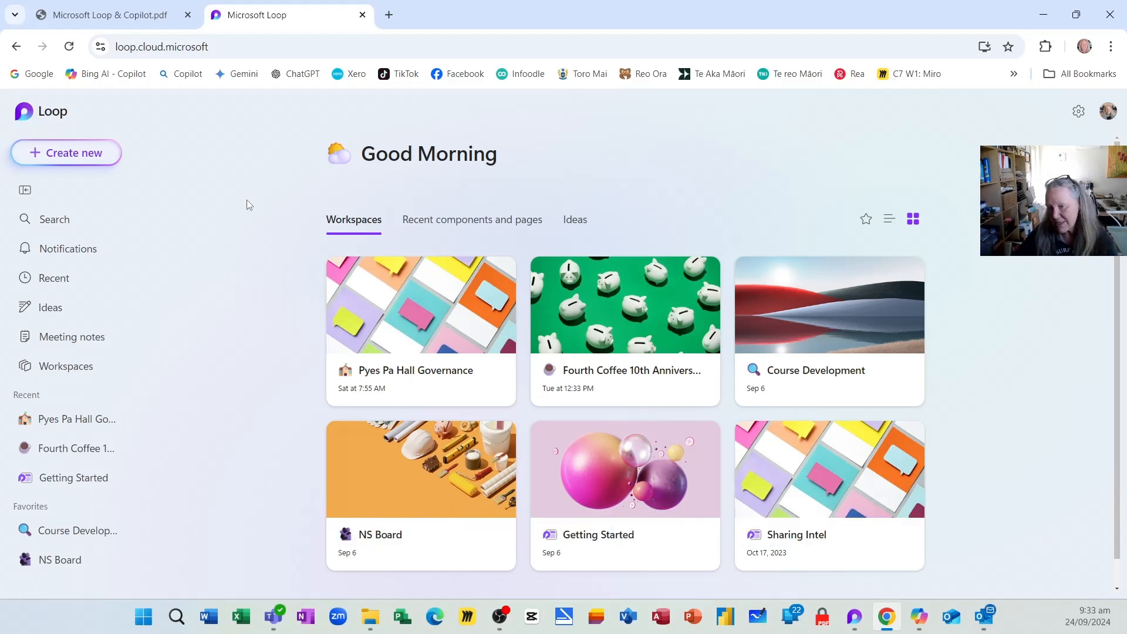
{"action": "mouse_move", "coordinate": [855, 626]}
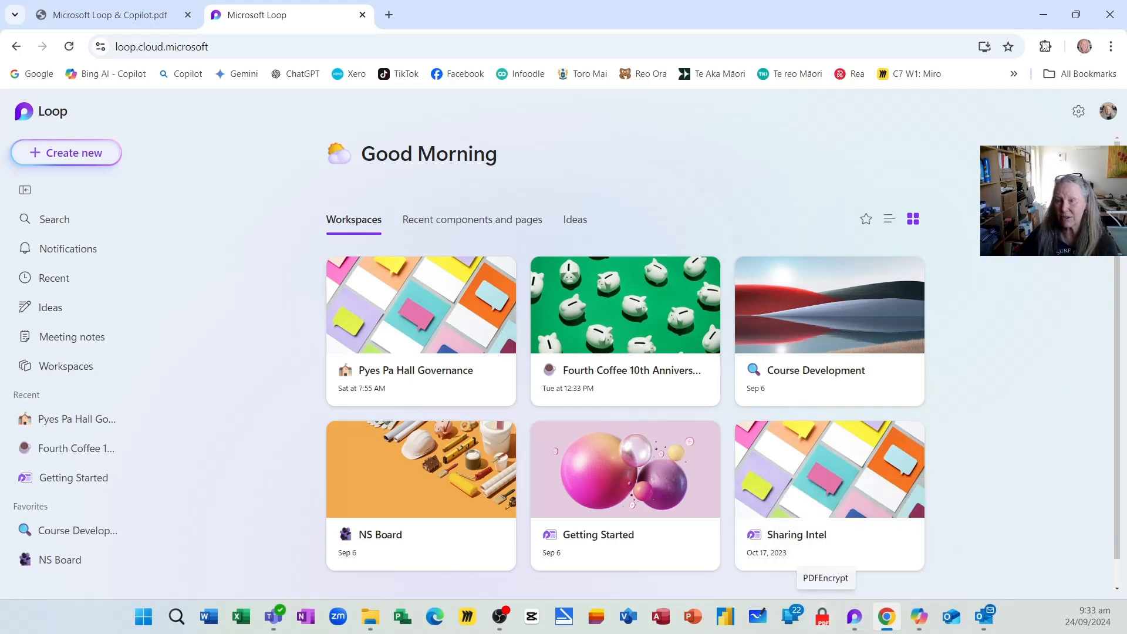
{"action": "left_click", "coordinate": [1110, 15]}
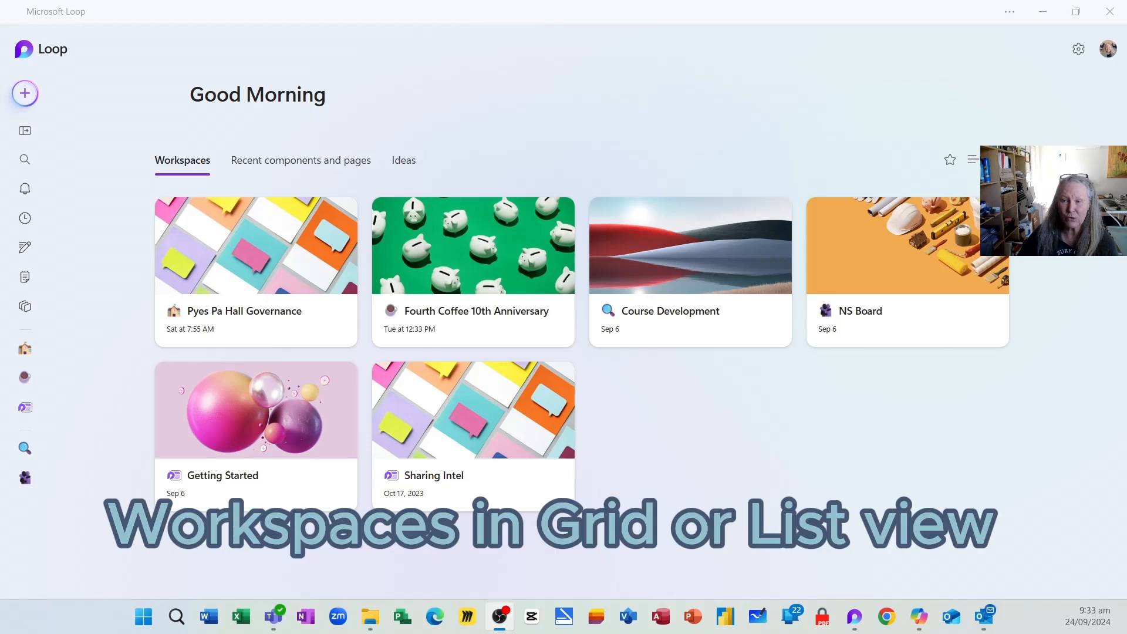
Show the workspaces in list view and return them to grid view
{"action": "left_click", "coordinate": [974, 161]}
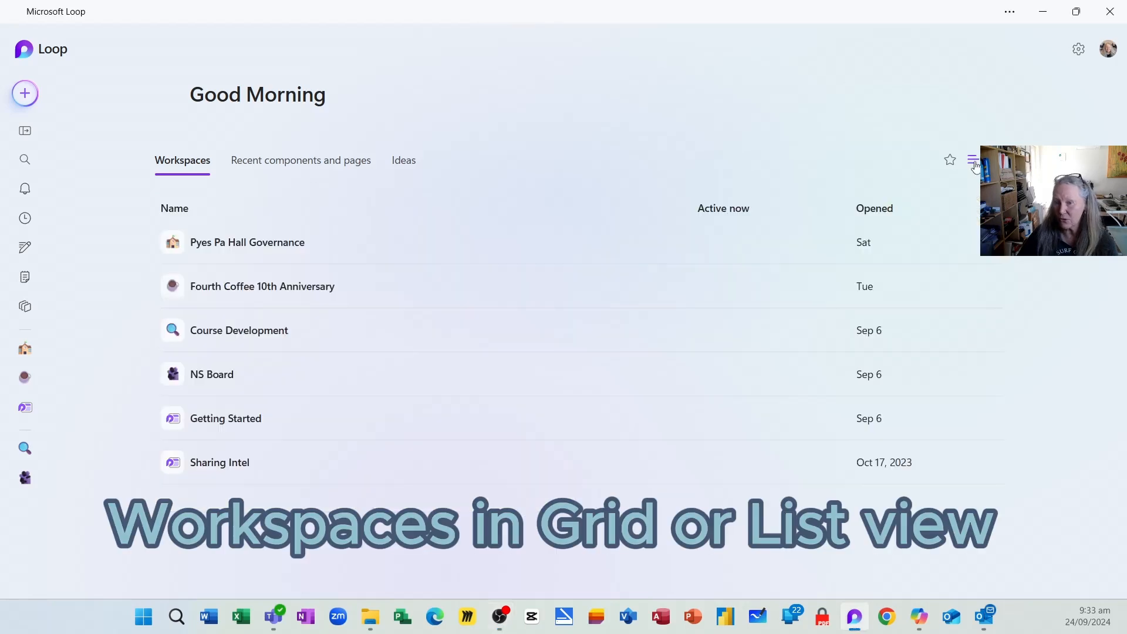
{"action": "left_click", "coordinate": [973, 160]}
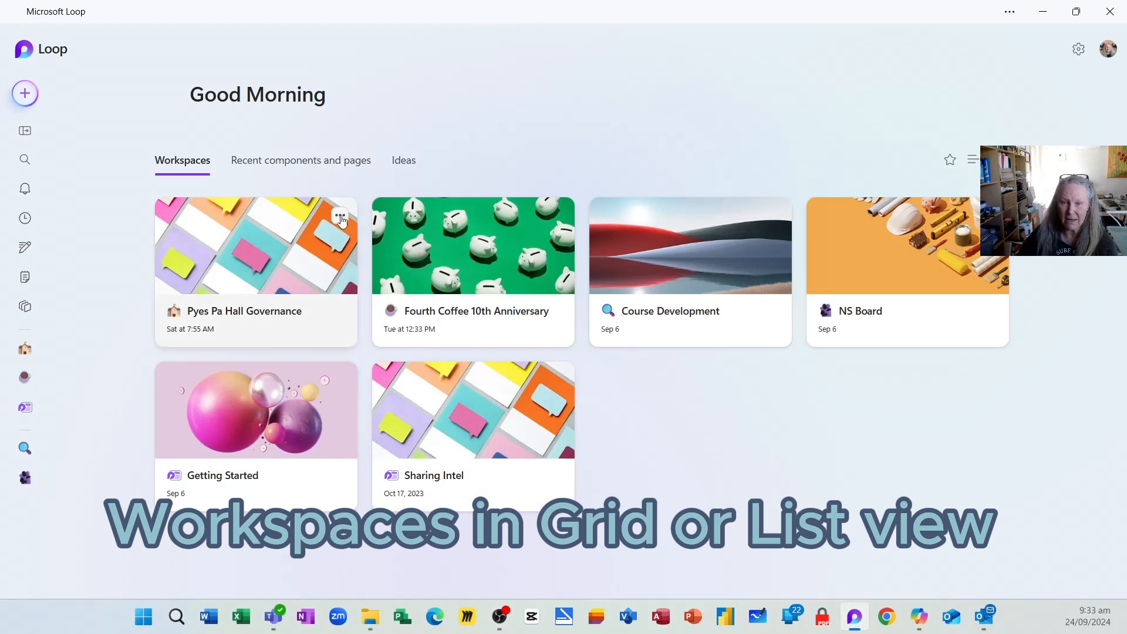
Mark the Pyes Pa Hall Governance and Fourth Coffee 10th Anniversary workspaces as favorites, and check them in the favorites-only view
{"action": "left_click", "coordinate": [341, 217]}
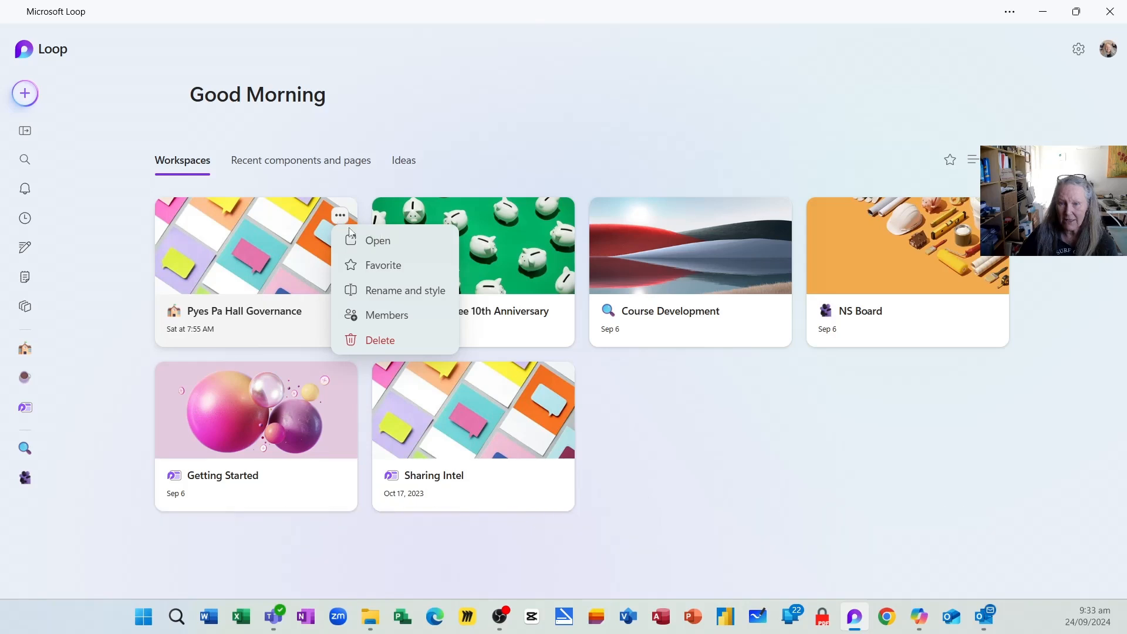
{"action": "left_click", "coordinate": [375, 271]}
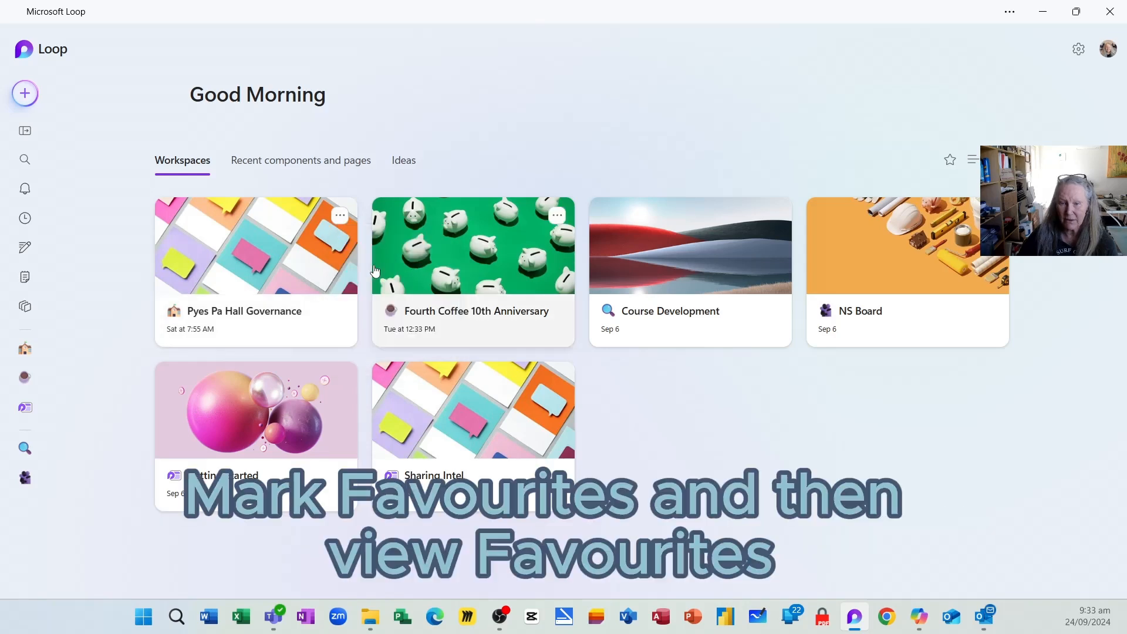
{"action": "left_click", "coordinate": [556, 216]}
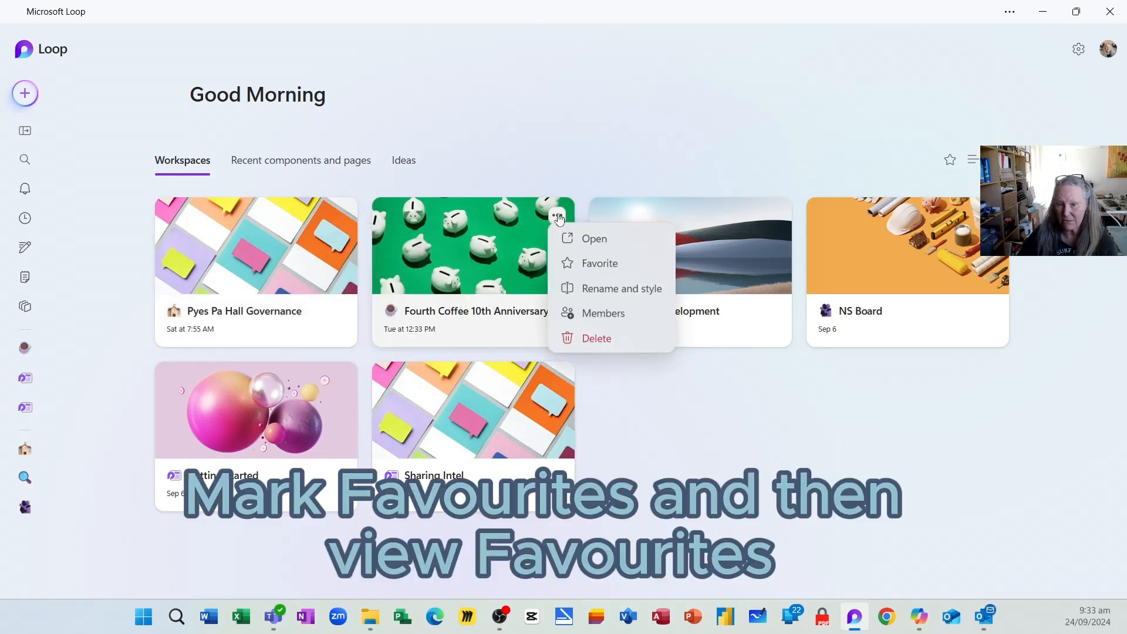
{"action": "left_click", "coordinate": [592, 269]}
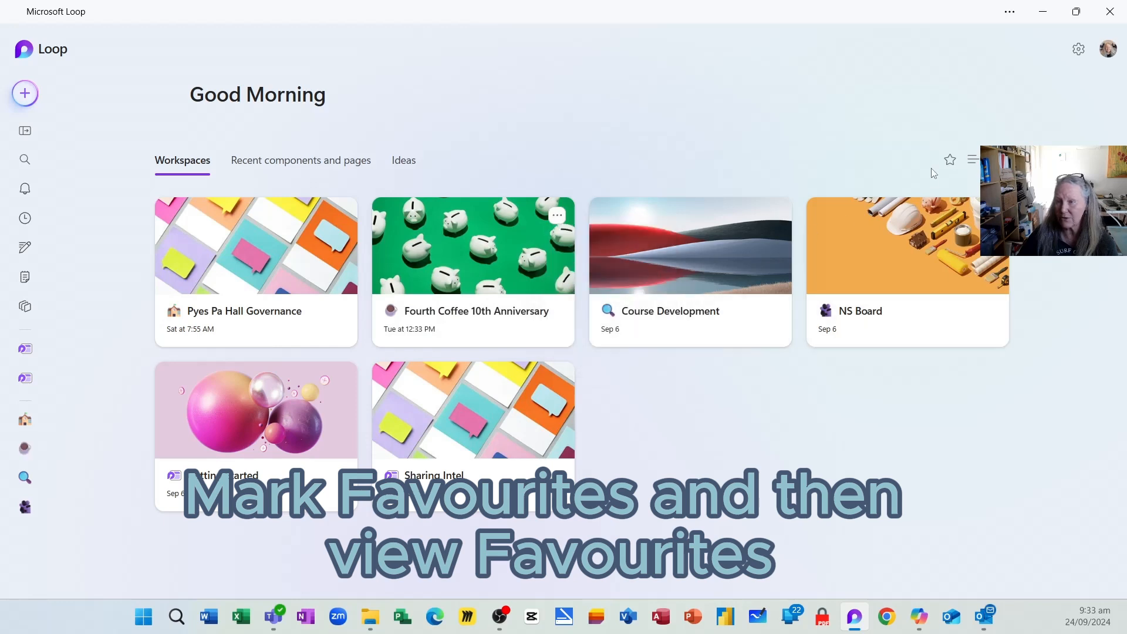
{"action": "left_click", "coordinate": [951, 161]}
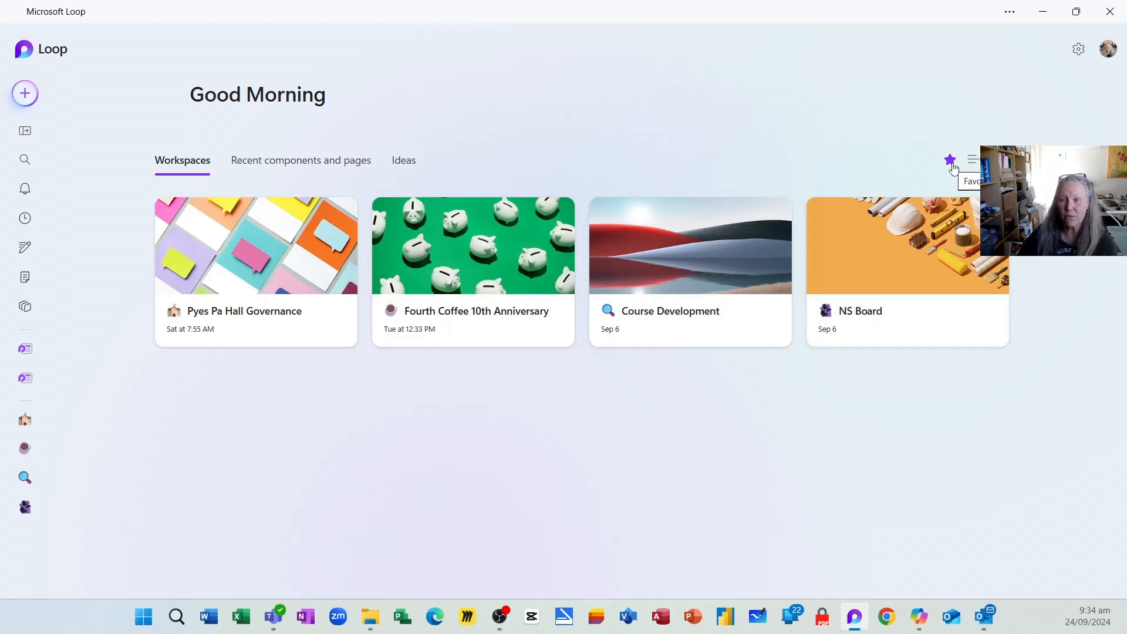
{"action": "left_click", "coordinate": [951, 164]}
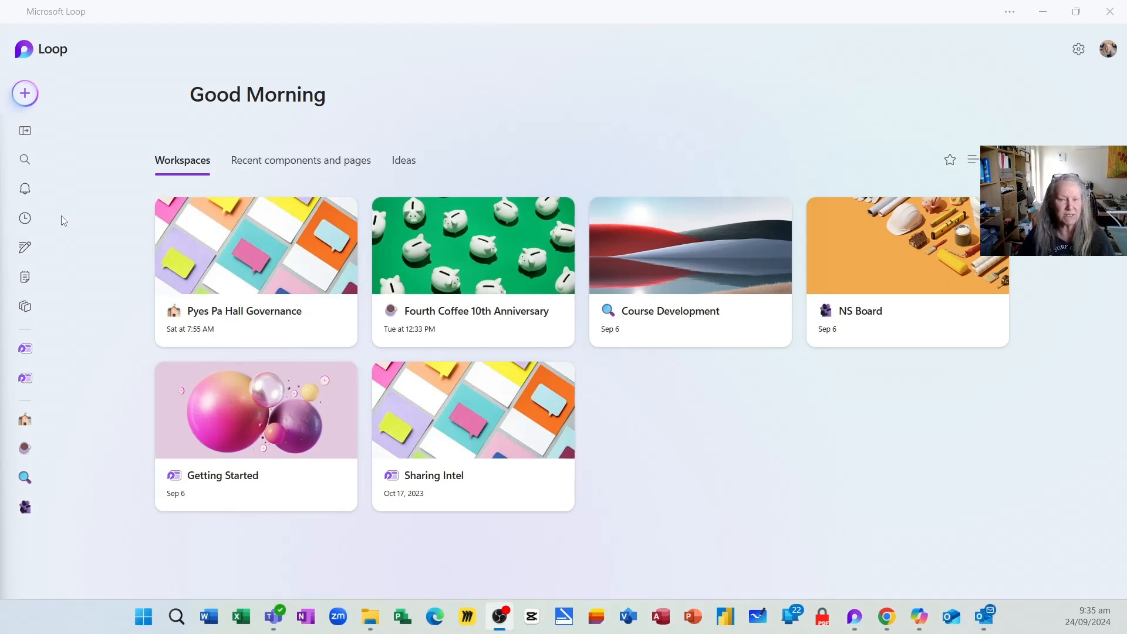
Expand the sidebar tabs to show their labels, collapse them, and expand them again
{"action": "left_click", "coordinate": [23, 137]}
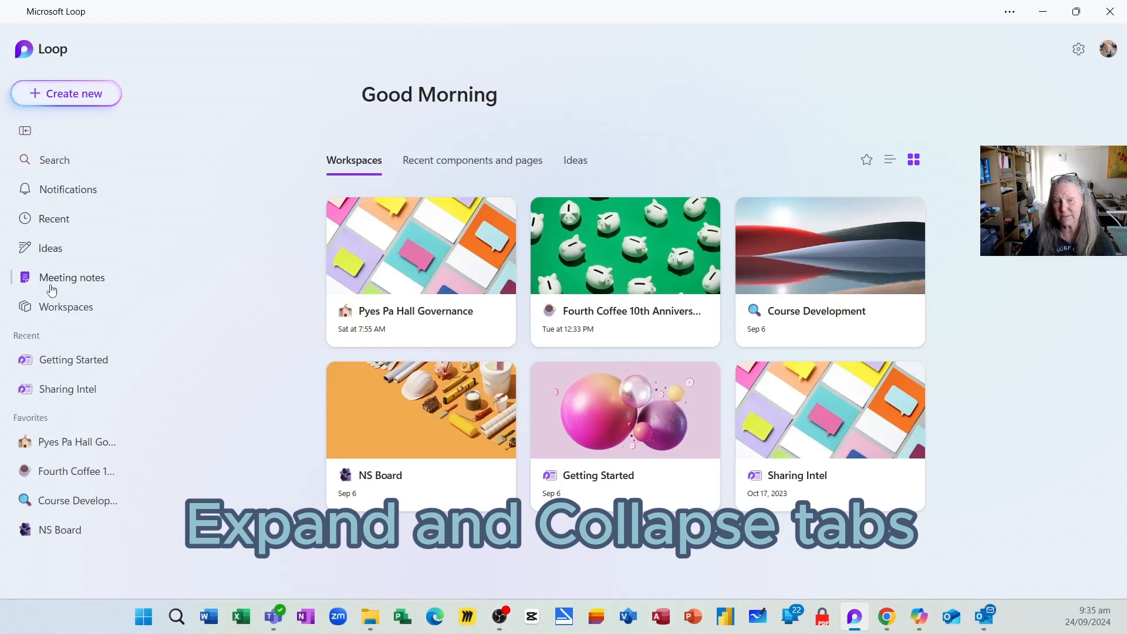
{"action": "left_click", "coordinate": [33, 133]}
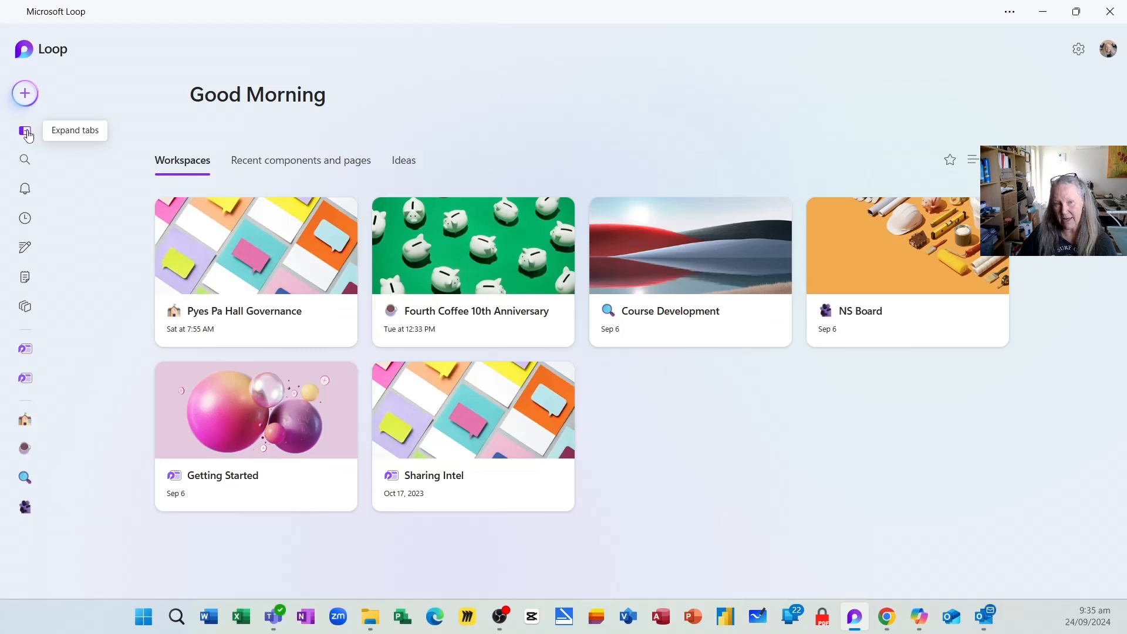
{"action": "left_click", "coordinate": [28, 135]}
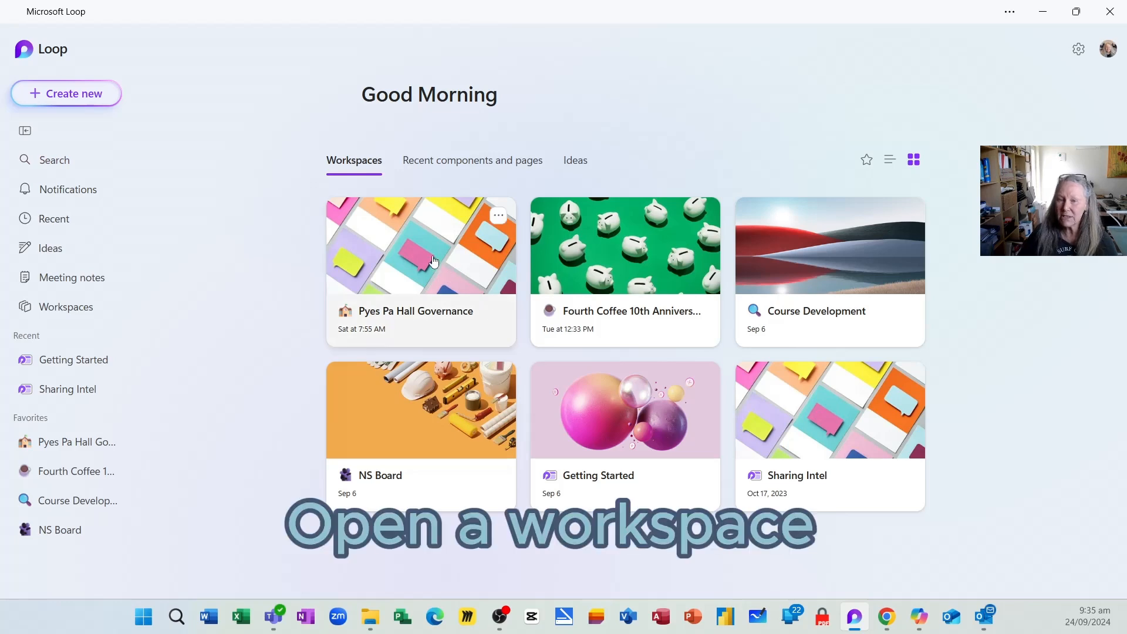
Open the Fourth Coffee 10th Anniversary workspace, view its Campaign Strategy and Marketing Campaign pages, and return to all workspaces
{"action": "left_click", "coordinate": [588, 259]}
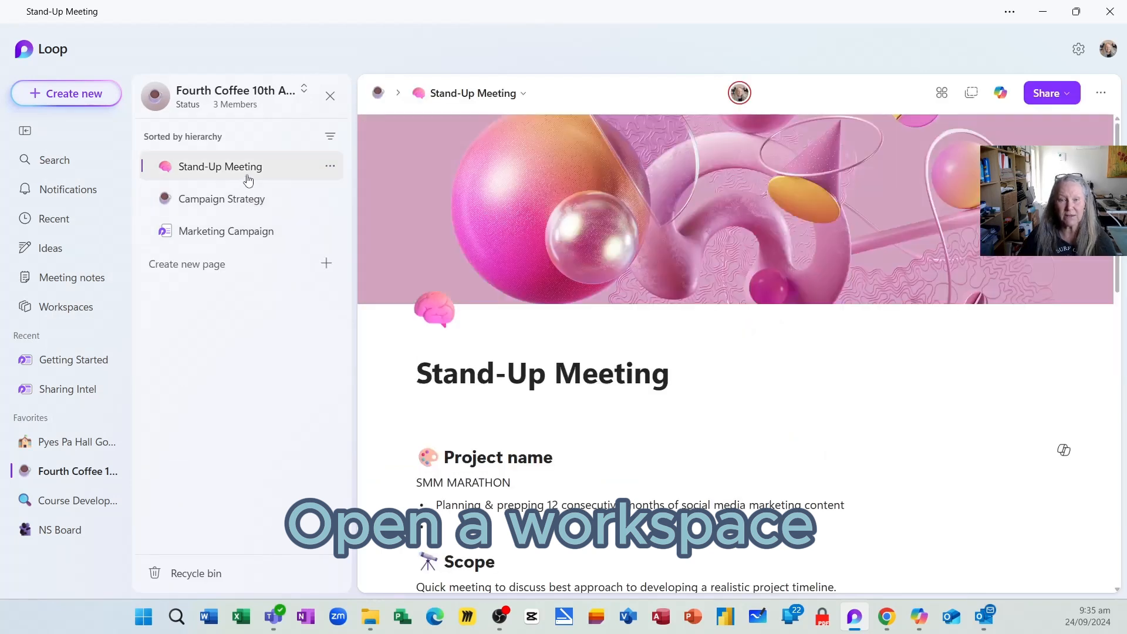
{"action": "left_click", "coordinate": [245, 206]}
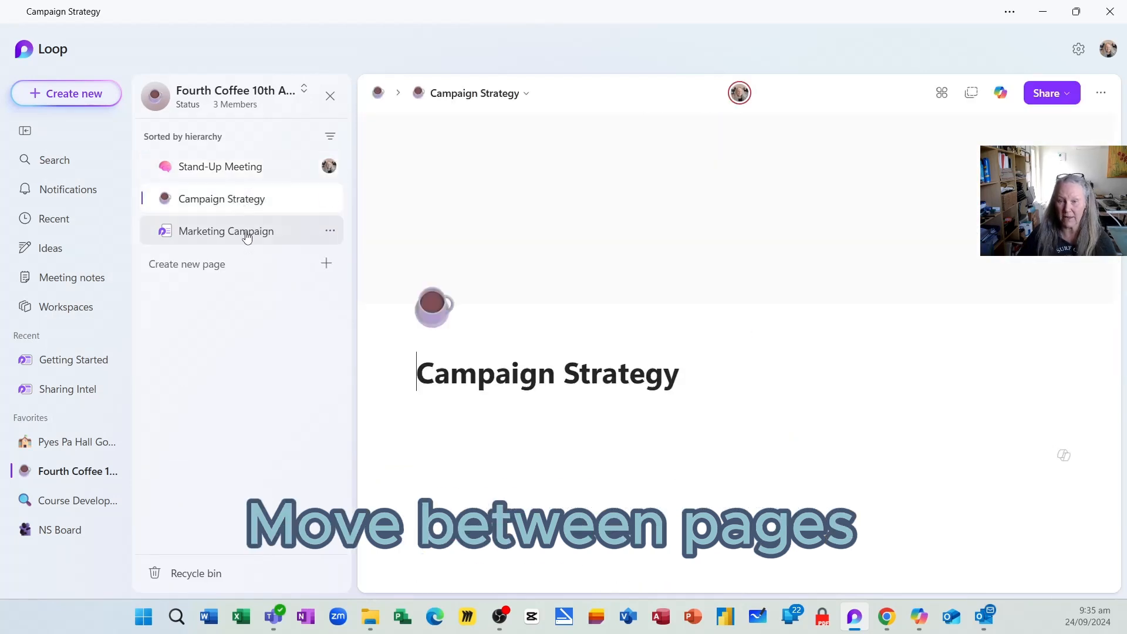
{"action": "left_click", "coordinate": [246, 238]}
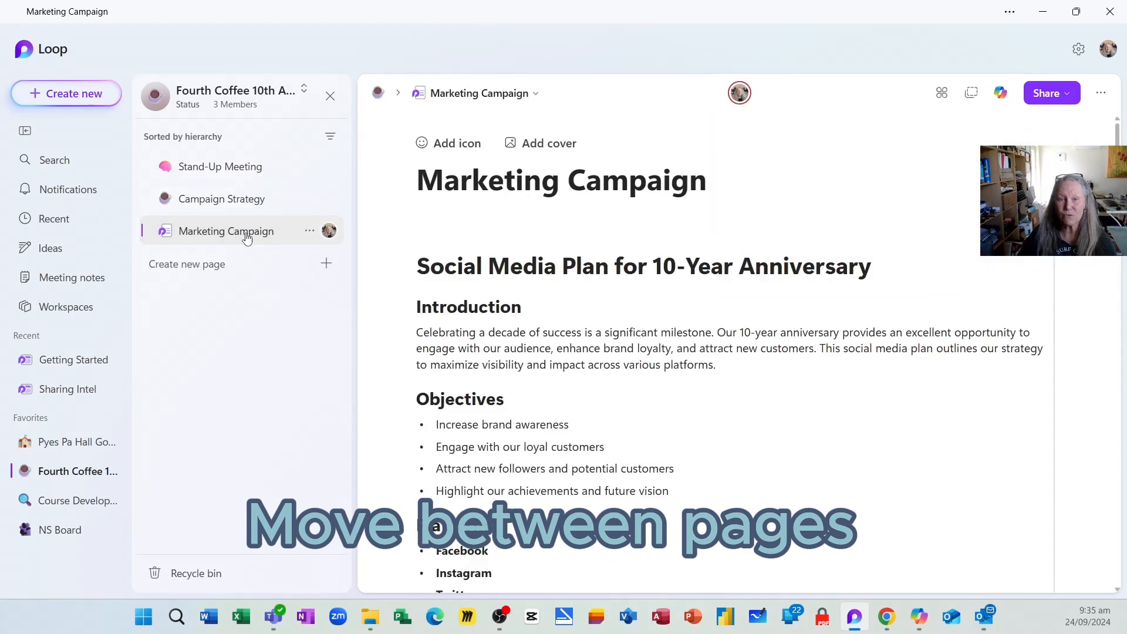
{"action": "left_click", "coordinate": [34, 51]}
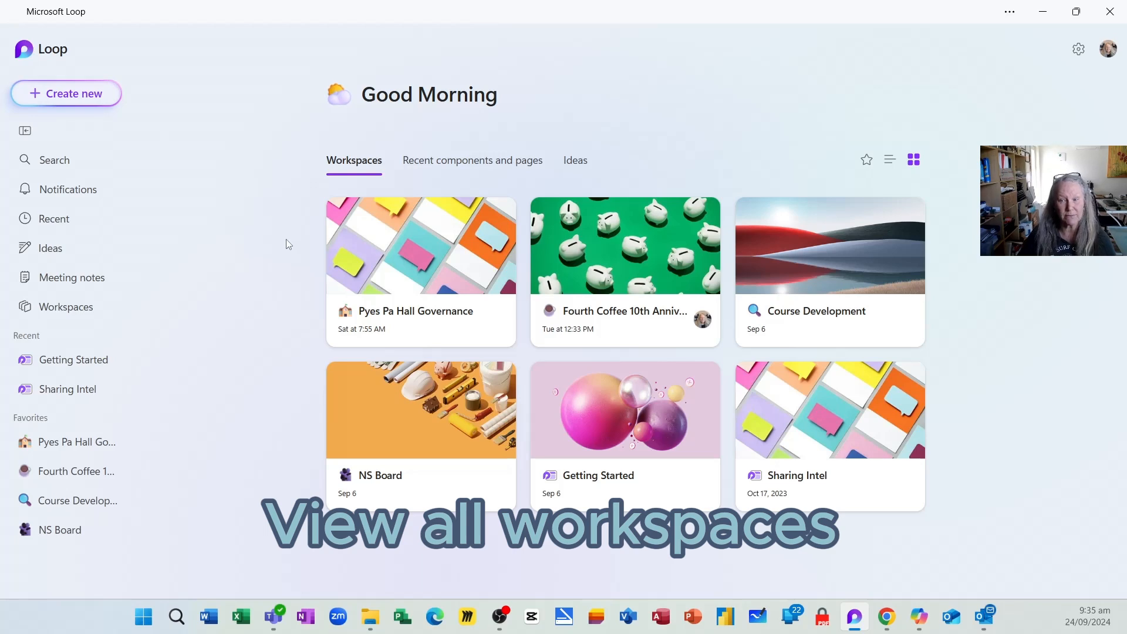
Reopen the Fourth Coffee 10th Anniversary workspace, look through the workspace switcher, and return to the overview of all workspaces
{"action": "left_click", "coordinate": [620, 268]}
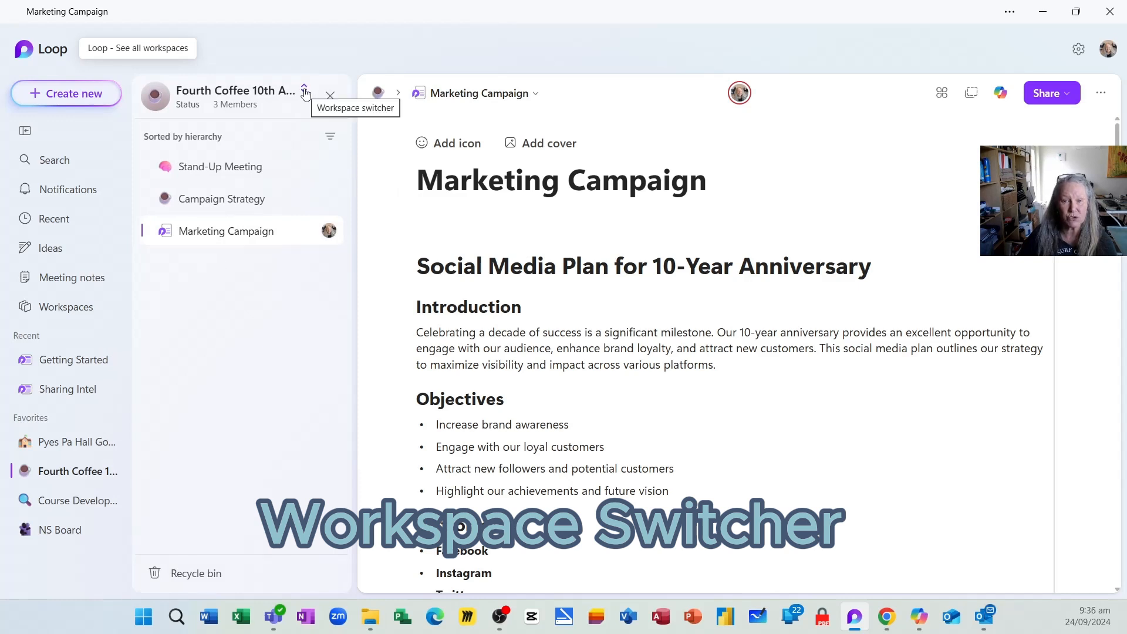
{"action": "left_click", "coordinate": [305, 91]}
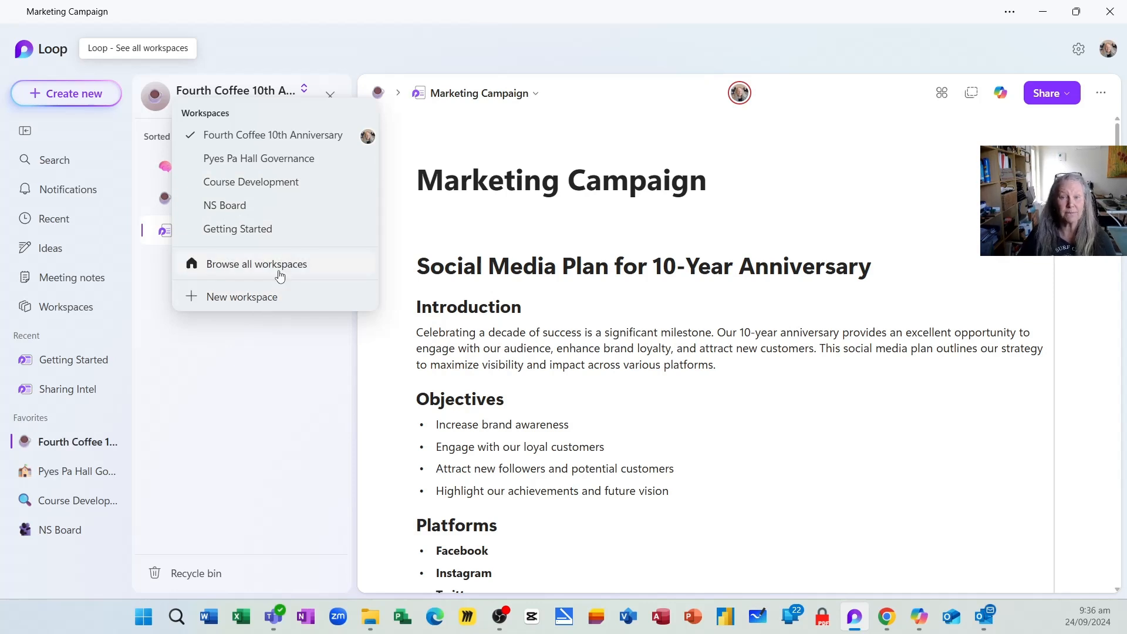
{"action": "left_click", "coordinate": [45, 51]}
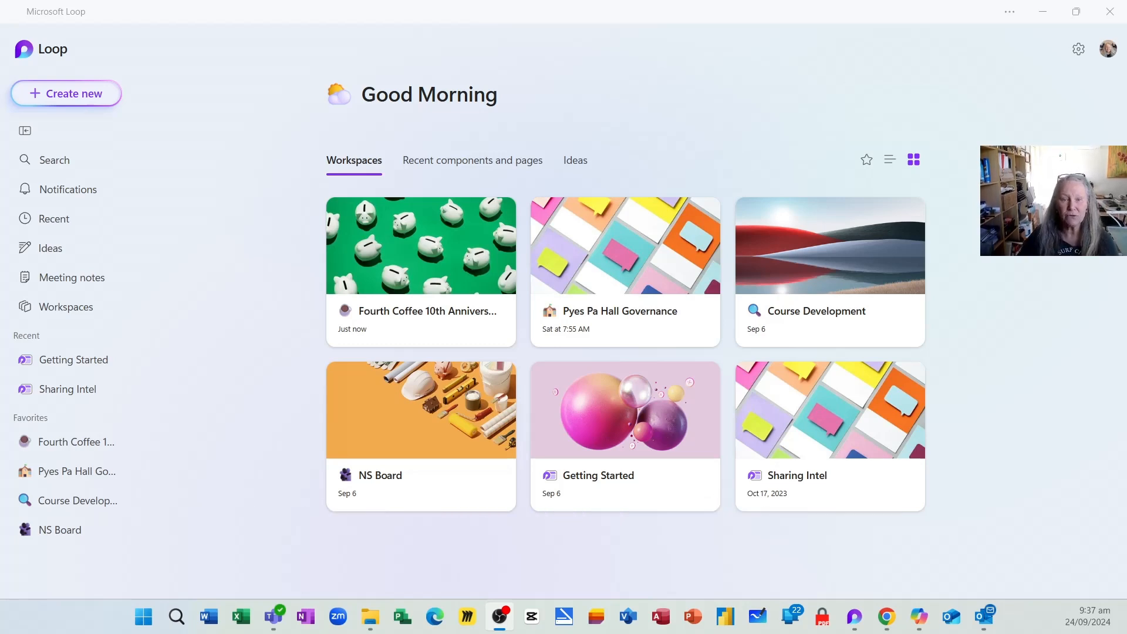
Start a new workspace and name it "Community Hall"
{"action": "left_click", "coordinate": [101, 104]}
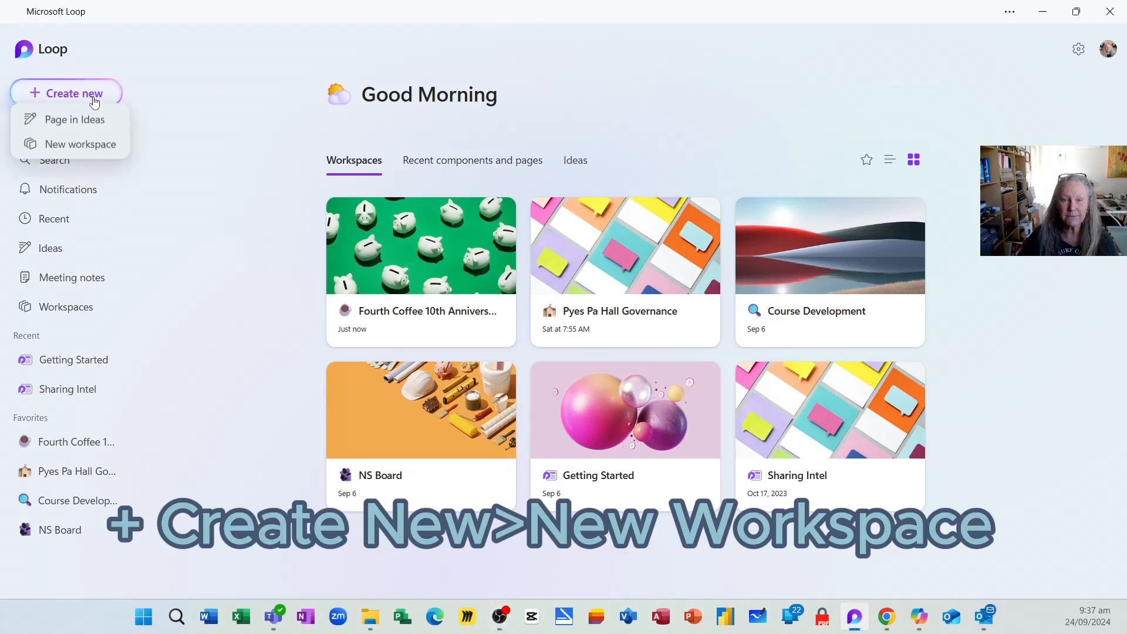
{"action": "left_click", "coordinate": [90, 148]}
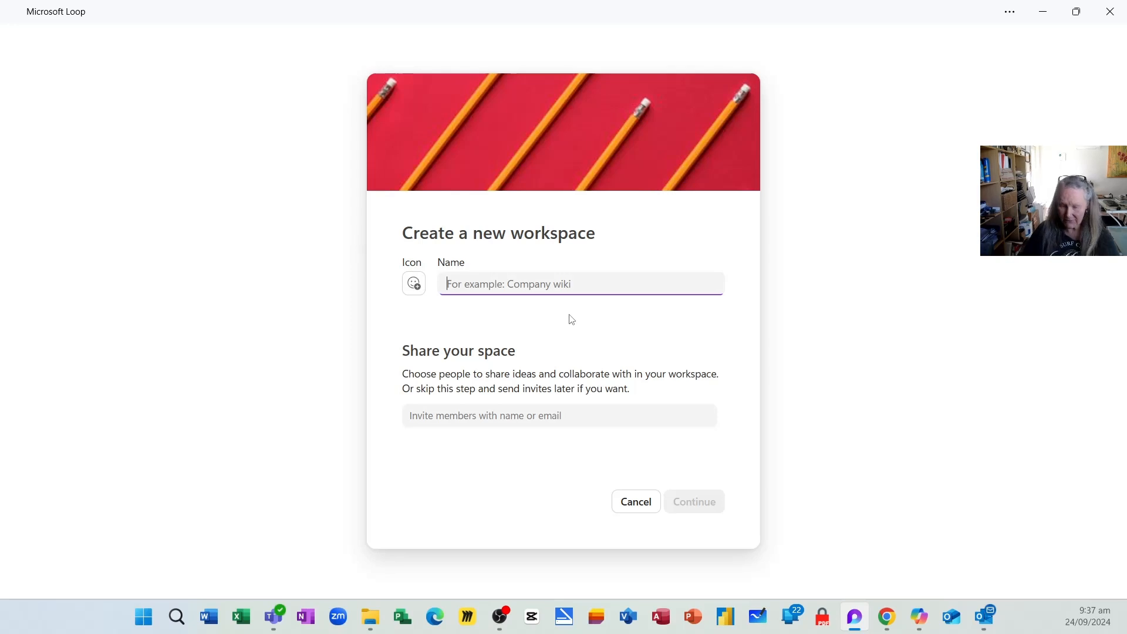
{"action": "type", "text": "Commun"}
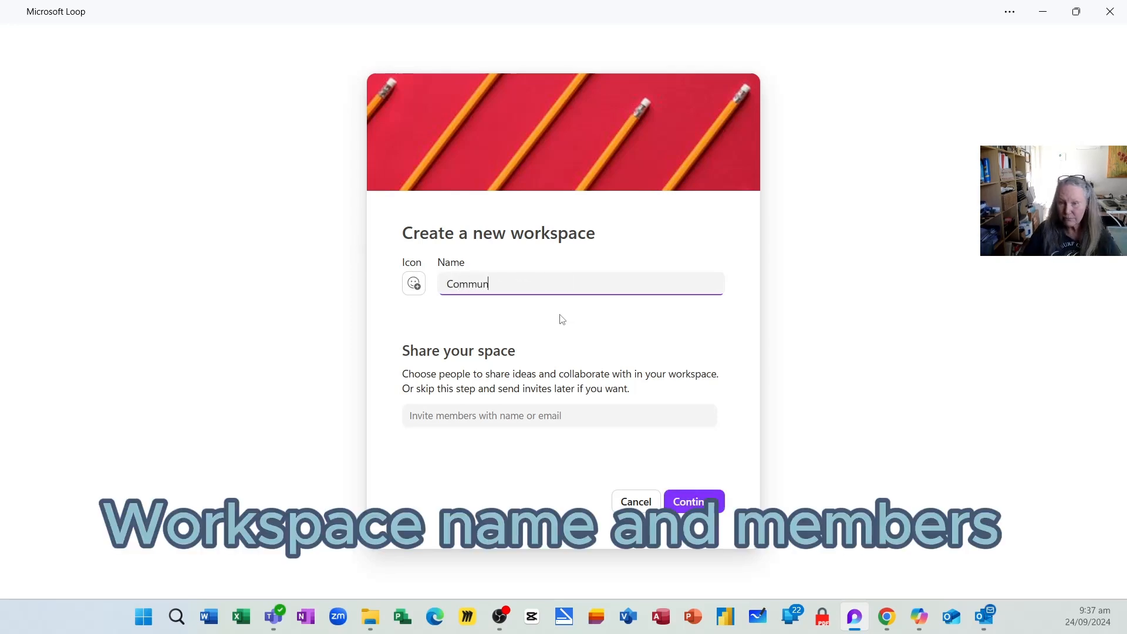
{"action": "type", "text": "ity Hall"}
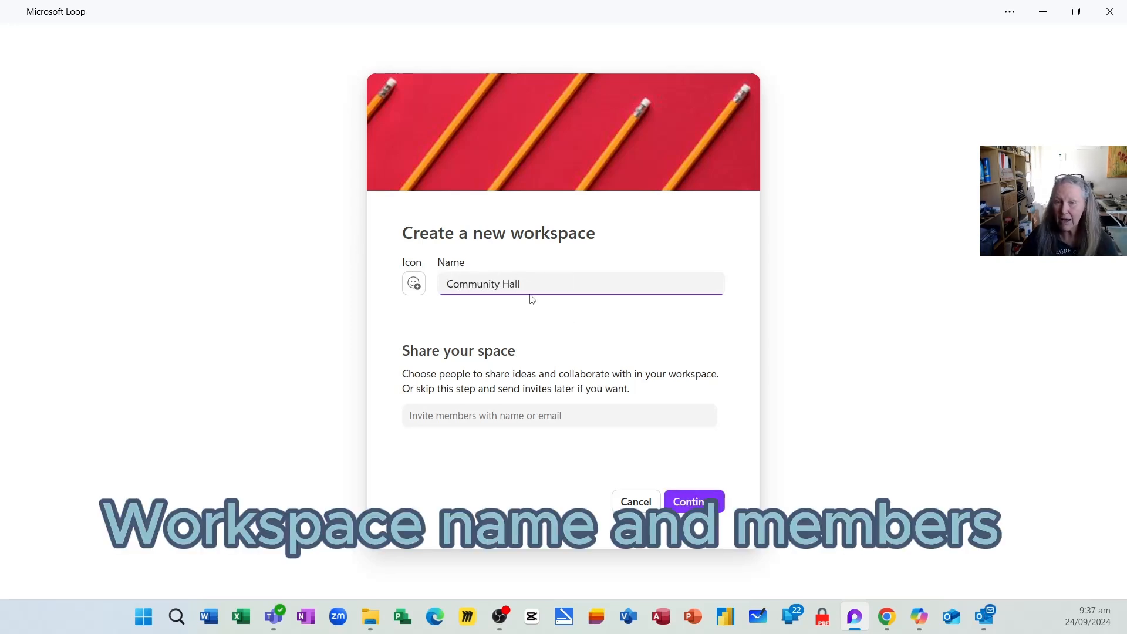
Search the workspace icons for "hall" and "building", and assign the small tan hall-like building icon
{"action": "left_click", "coordinate": [414, 287]}
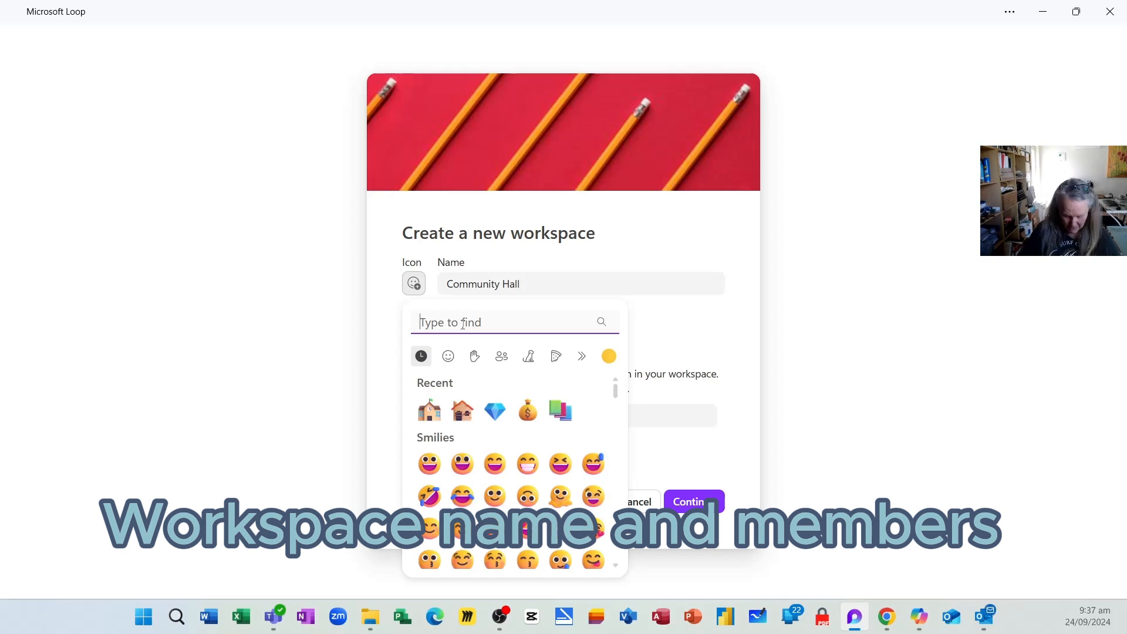
{"action": "type", "text": "hall"}
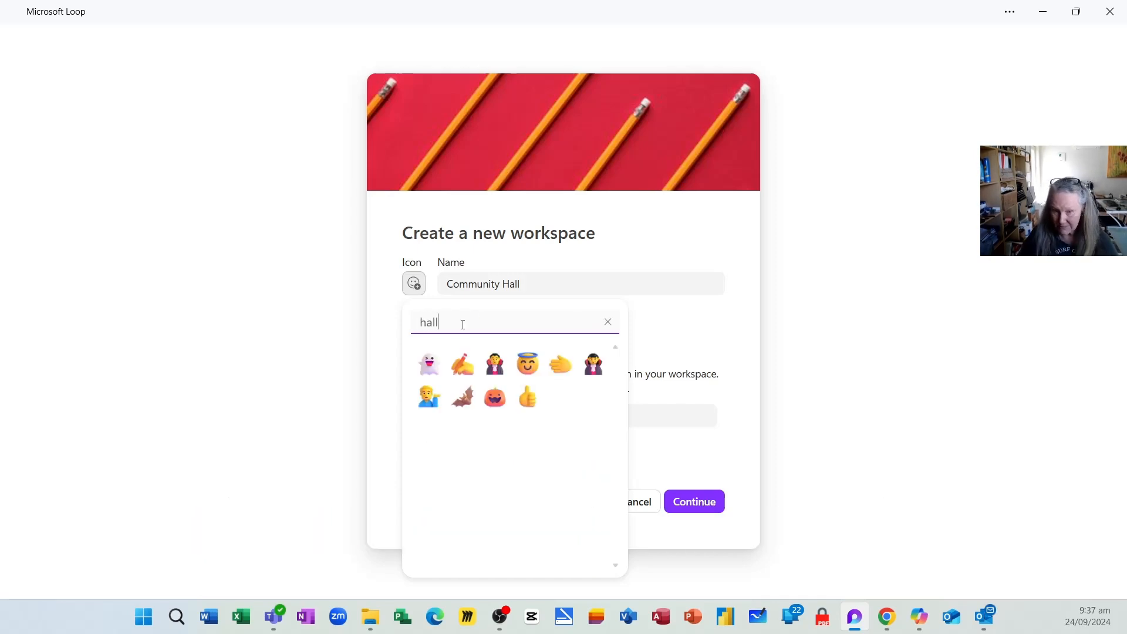
{"action": "key", "text": "BackSpace"}
{"action": "key", "text": "BackSpace"}
{"action": "key", "text": "BackSpace"}
{"action": "key", "text": "BackSpace"}
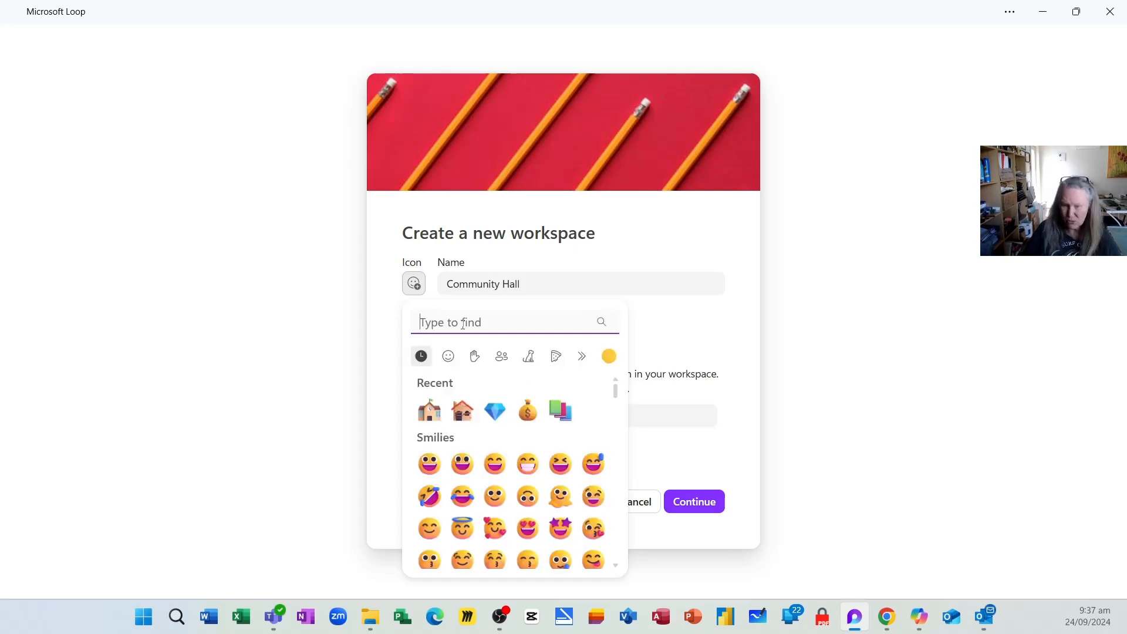
{"action": "type", "text": "building"}
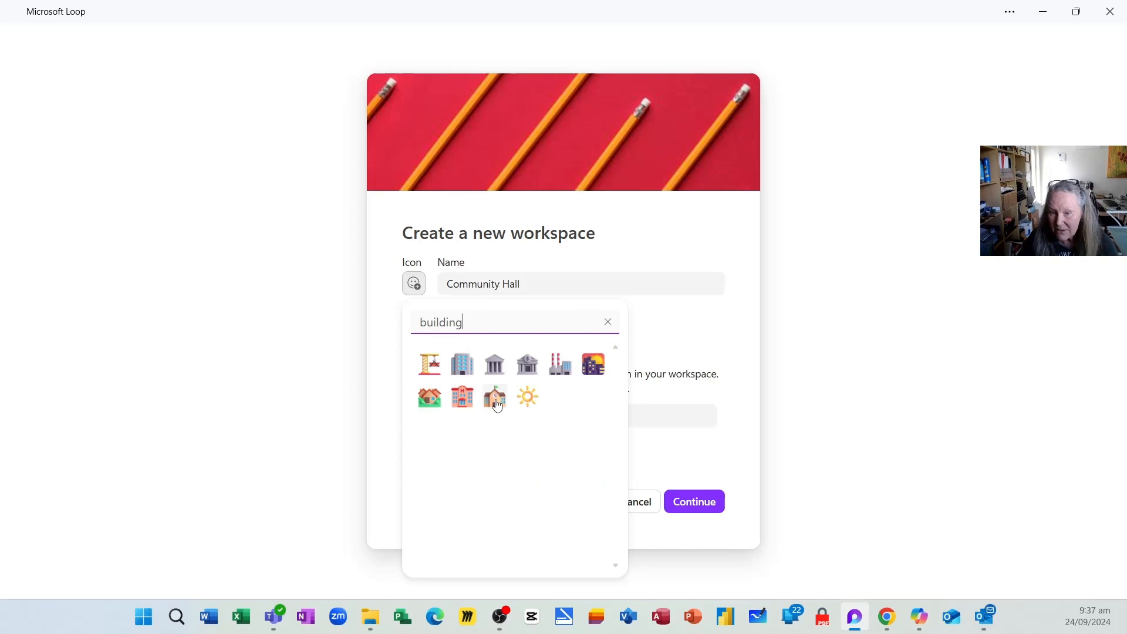
{"action": "left_click", "coordinate": [496, 401]}
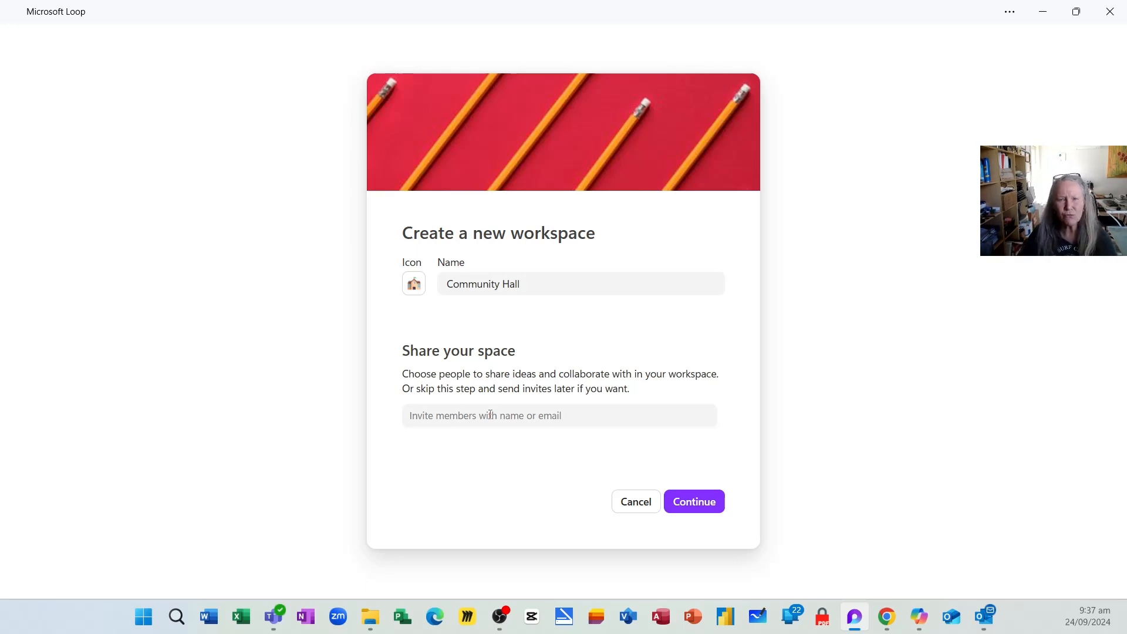
Continue without inviting members and describe the workspace as "Manage a team of volunteers to do some maintenance on our community hall"
{"action": "left_click", "coordinate": [709, 504]}
{"action": "left_click", "coordinate": [230, 412]}
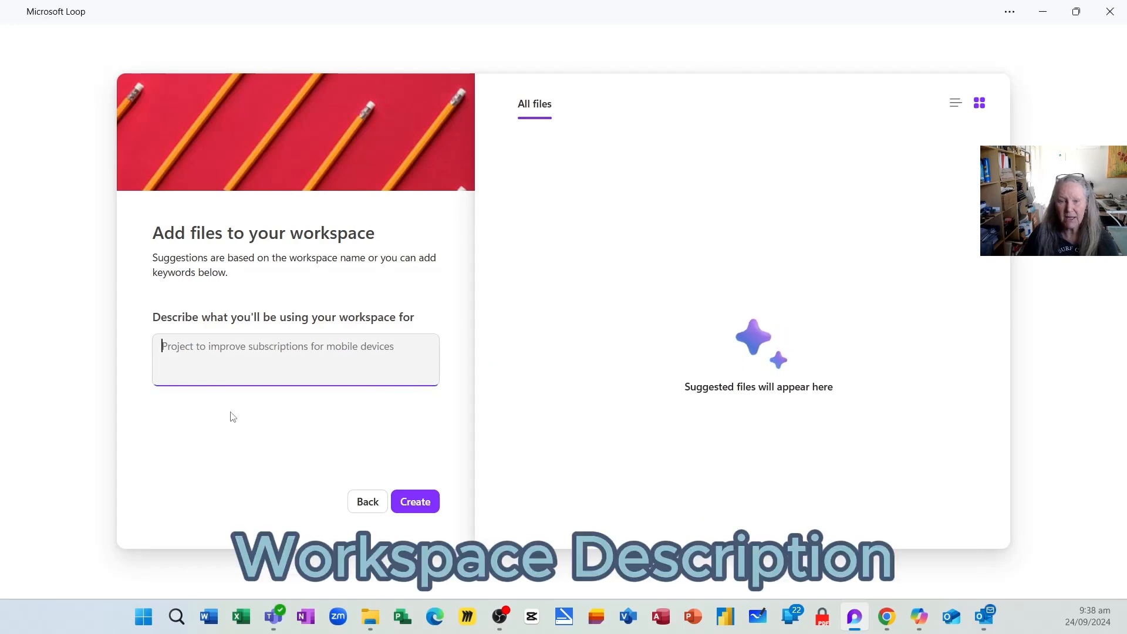
{"action": "type", "text": "Manage a team of volunteers to do some maintenance on our community hall"}
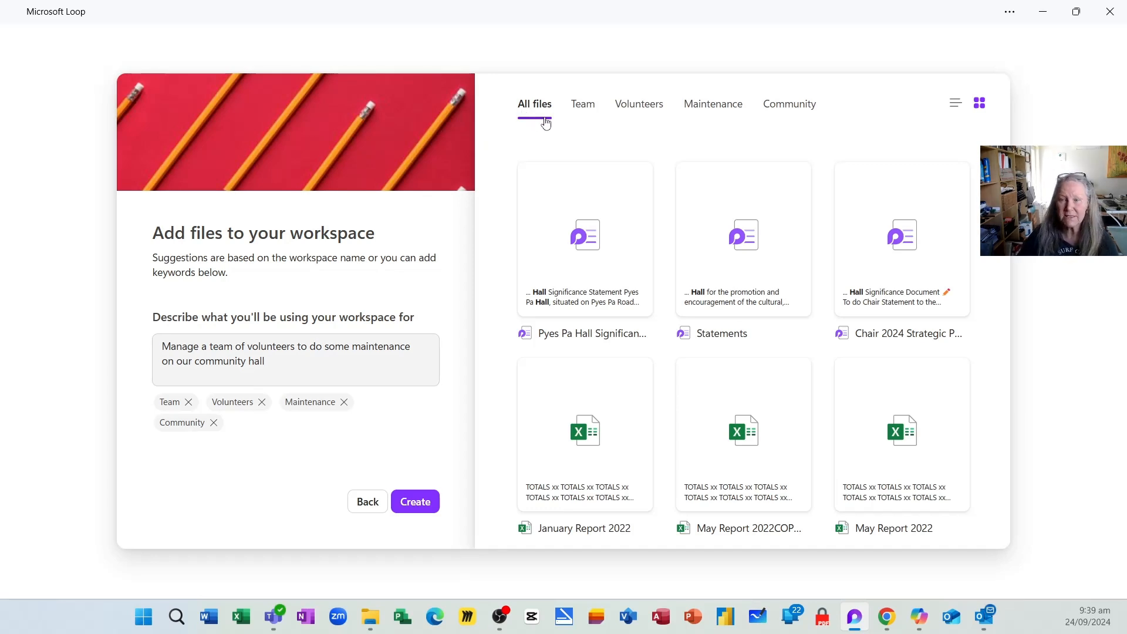
Browse the suggested files for the Team, Volunteers, Maintenance and Community keywords
{"action": "left_click", "coordinate": [594, 111]}
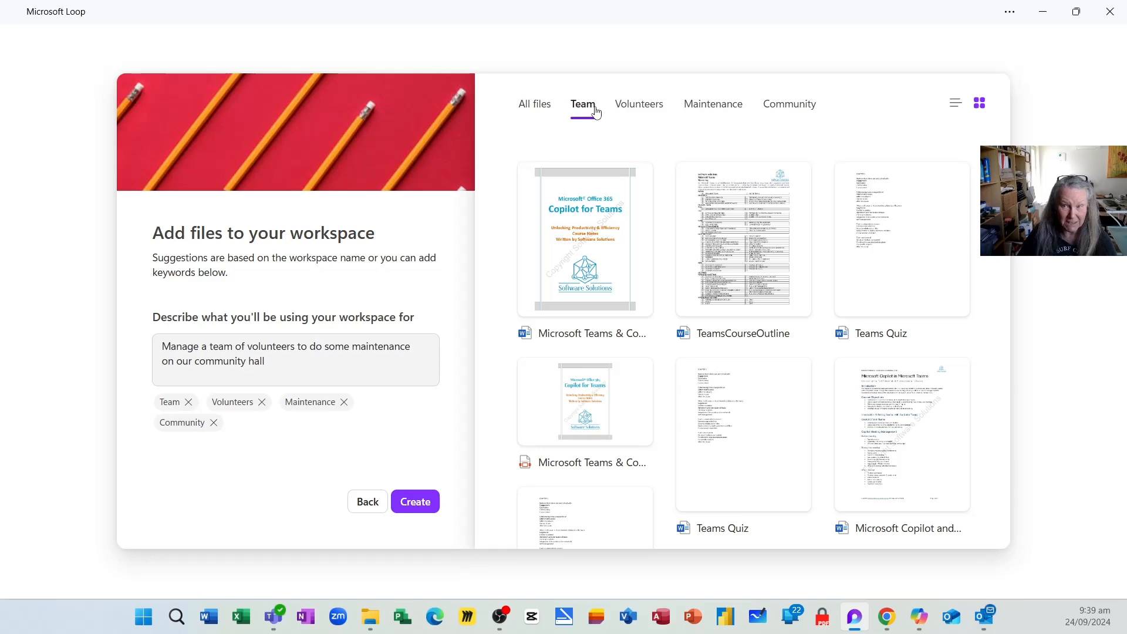
{"action": "left_click", "coordinate": [639, 110]}
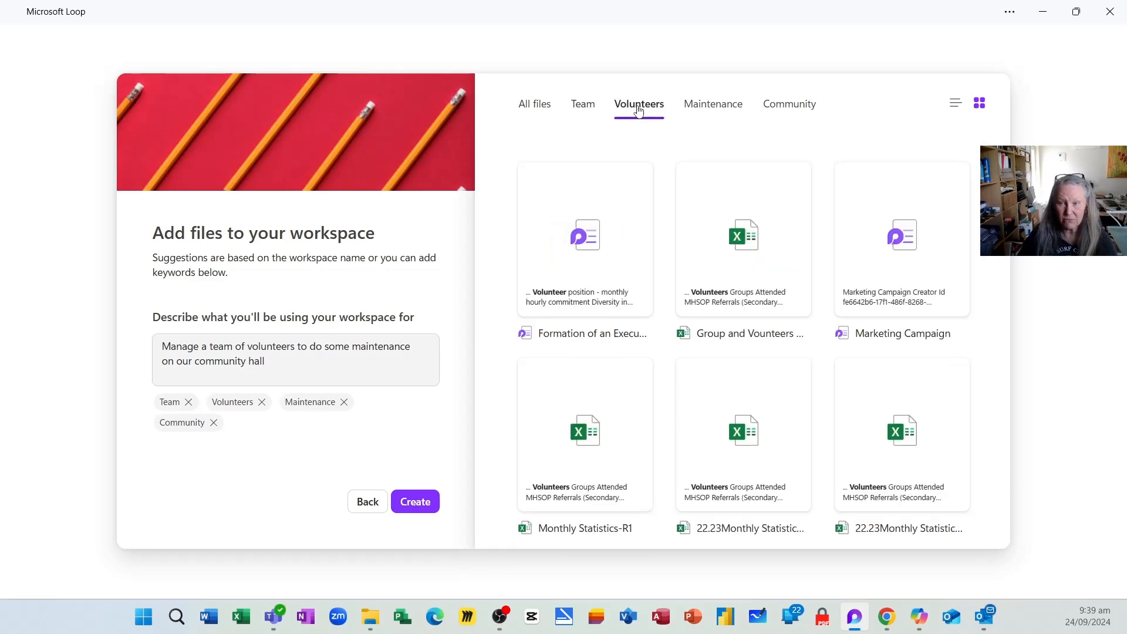
{"action": "left_click", "coordinate": [700, 108]}
{"action": "left_click", "coordinate": [774, 108]}
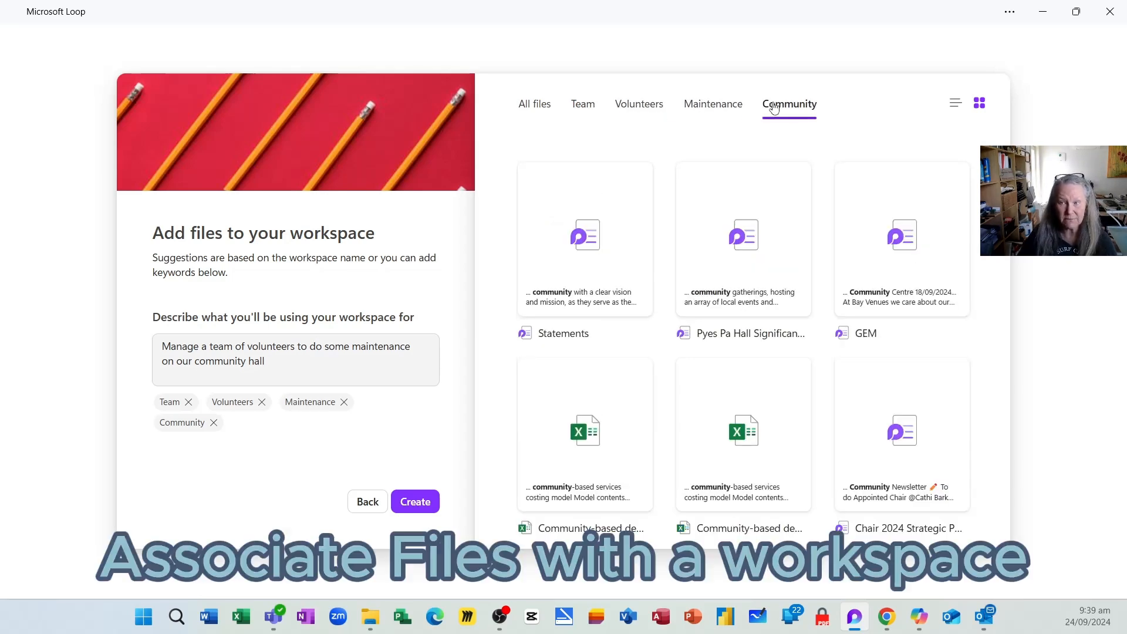
Show the suggested Community files as a list and create the workspace without selecting any of them
{"action": "left_click", "coordinate": [956, 109]}
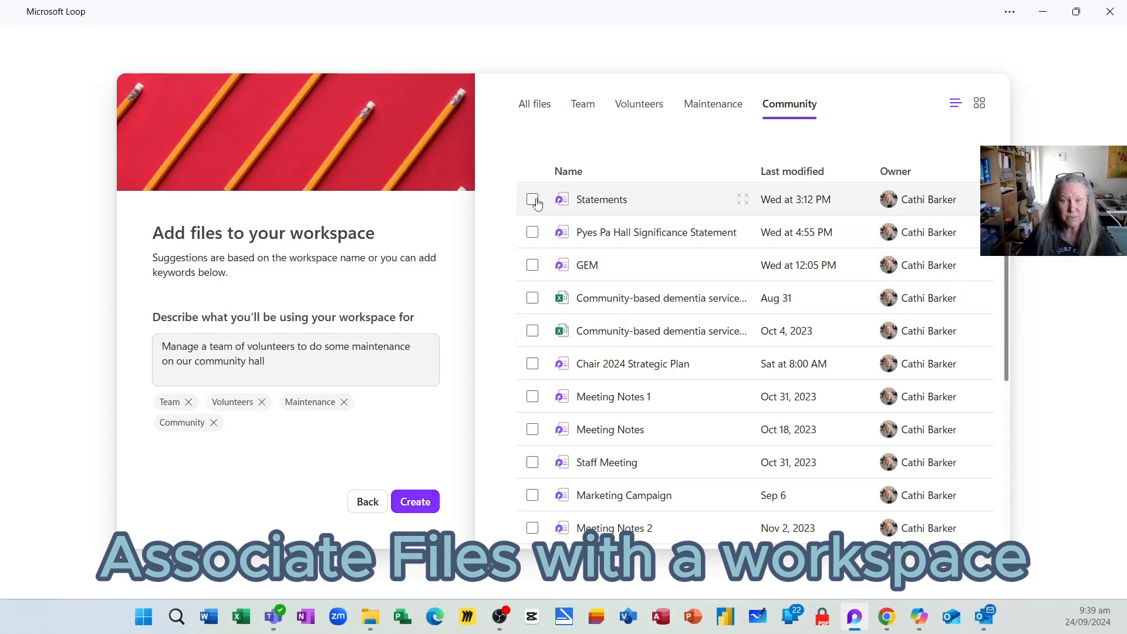
{"action": "left_click", "coordinate": [415, 503]}
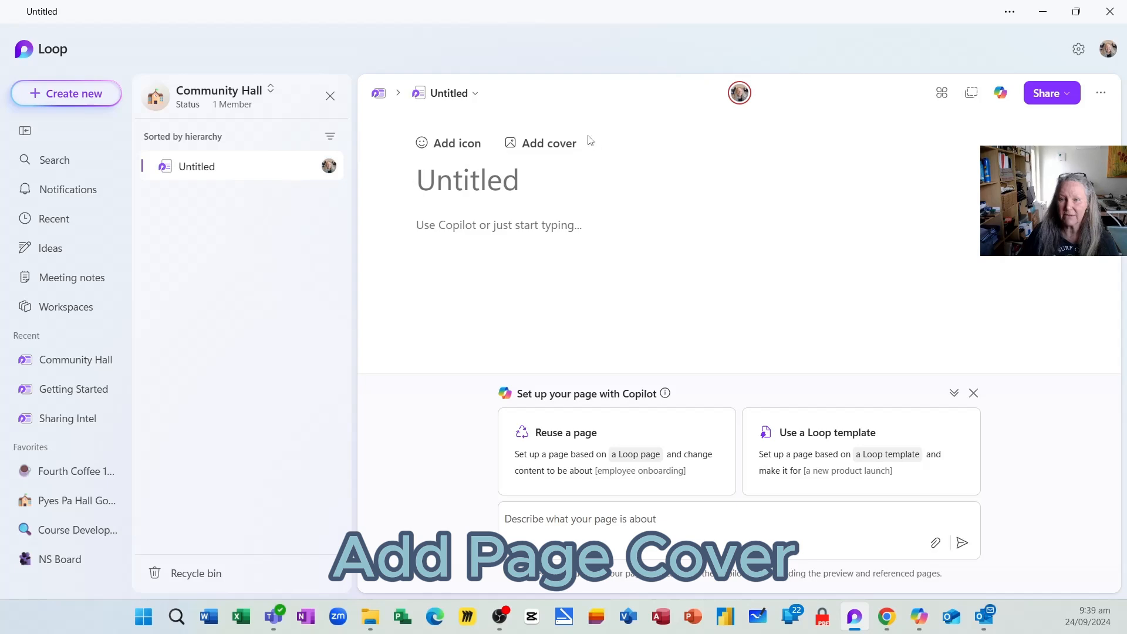
Add the orange and teal abstract wave cover to the untitled page and give the page the house emoji icon
{"action": "left_click", "coordinate": [555, 145]}
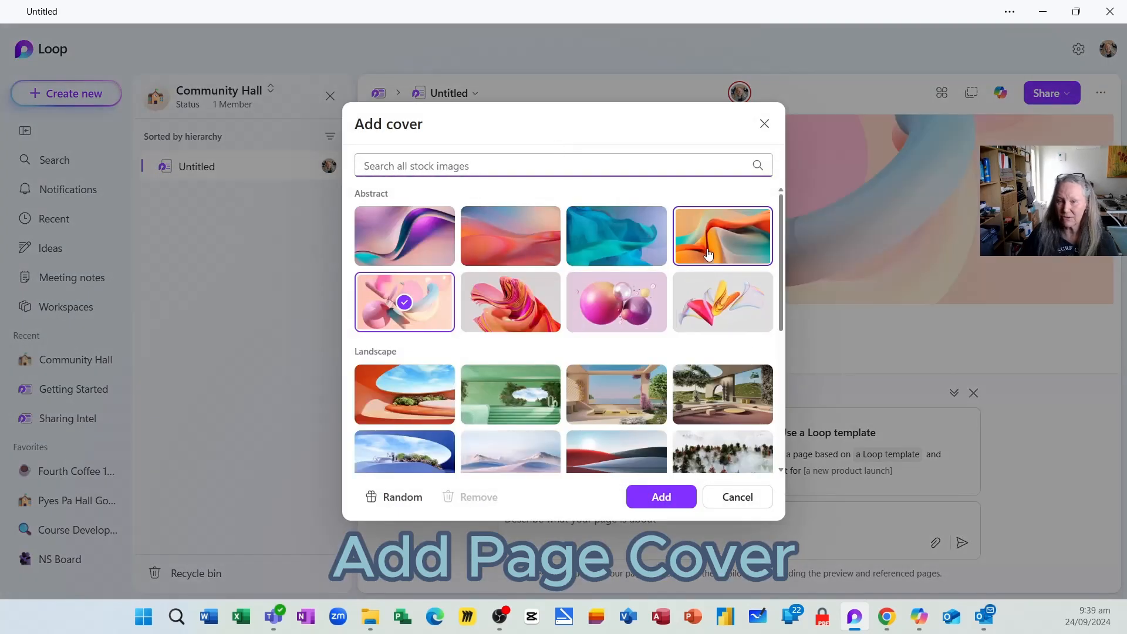
{"action": "left_click", "coordinate": [723, 236]}
{"action": "left_click", "coordinate": [678, 498]}
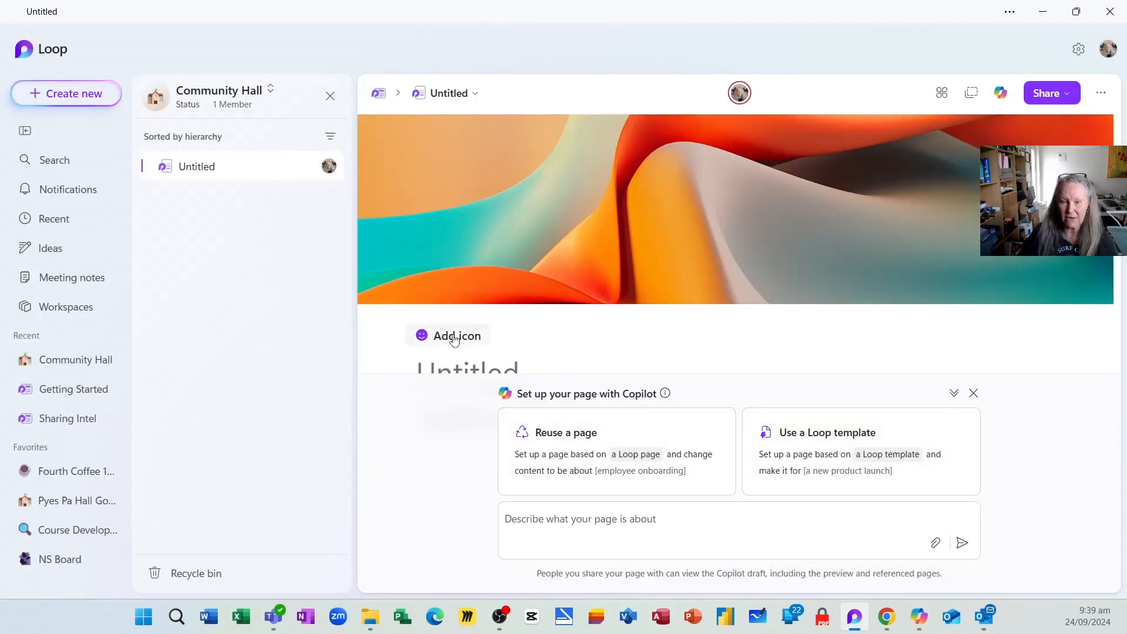
{"action": "left_click", "coordinate": [454, 338]}
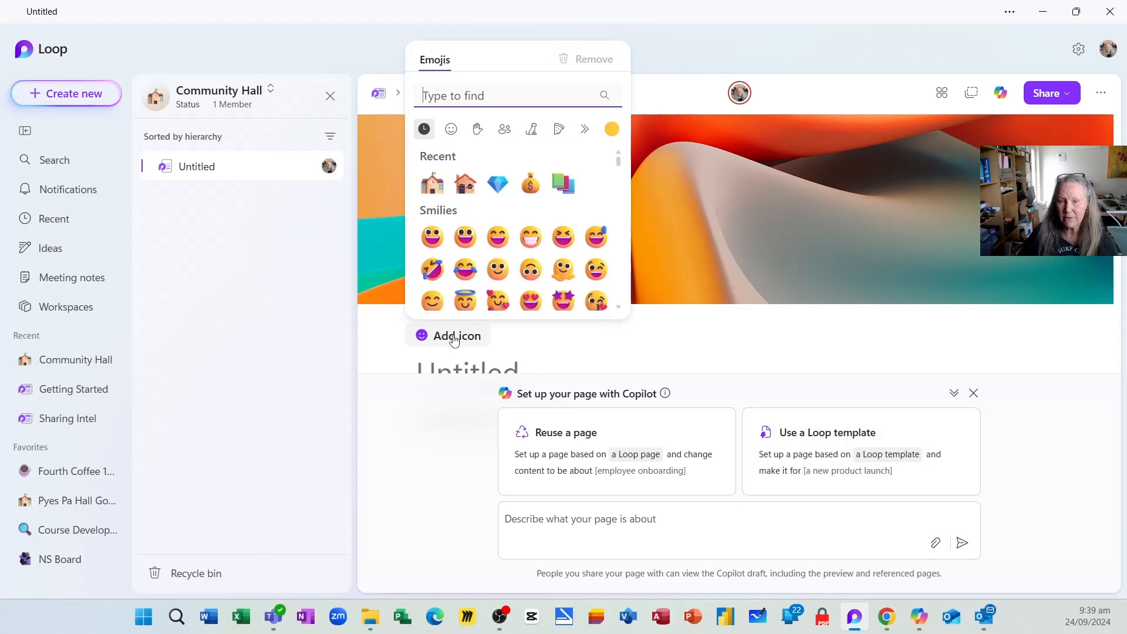
{"action": "left_click", "coordinate": [464, 191]}
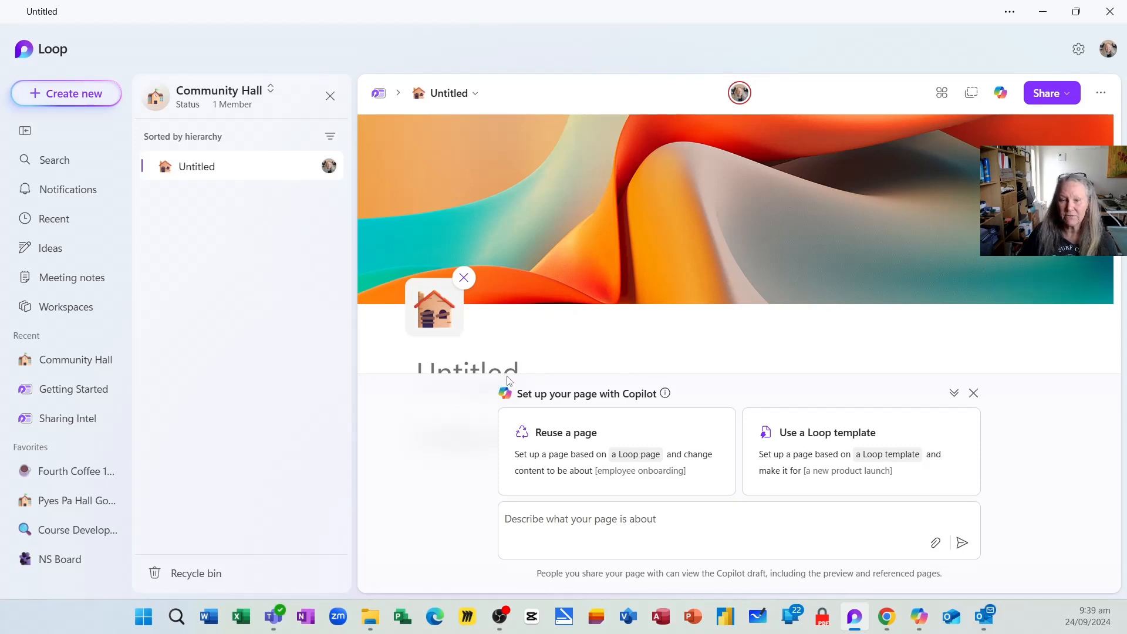
Title the page "Outline of Project", collapsing the Copilot setup overlay that covers the title
{"action": "left_click", "coordinate": [480, 370]}
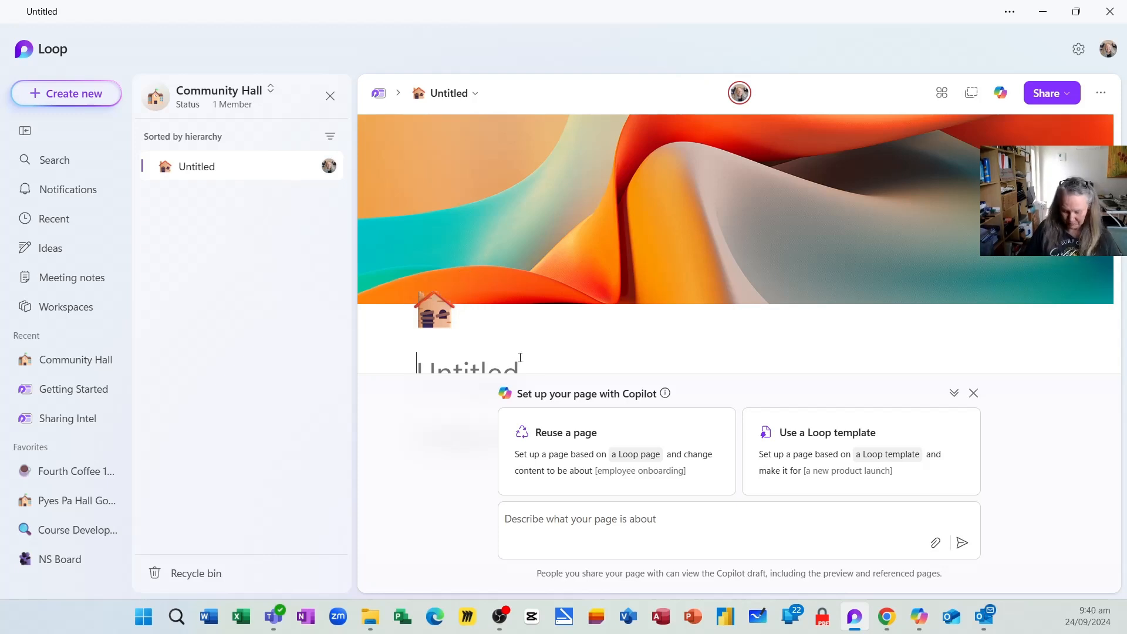
{"action": "type", "text": "Outline of "}
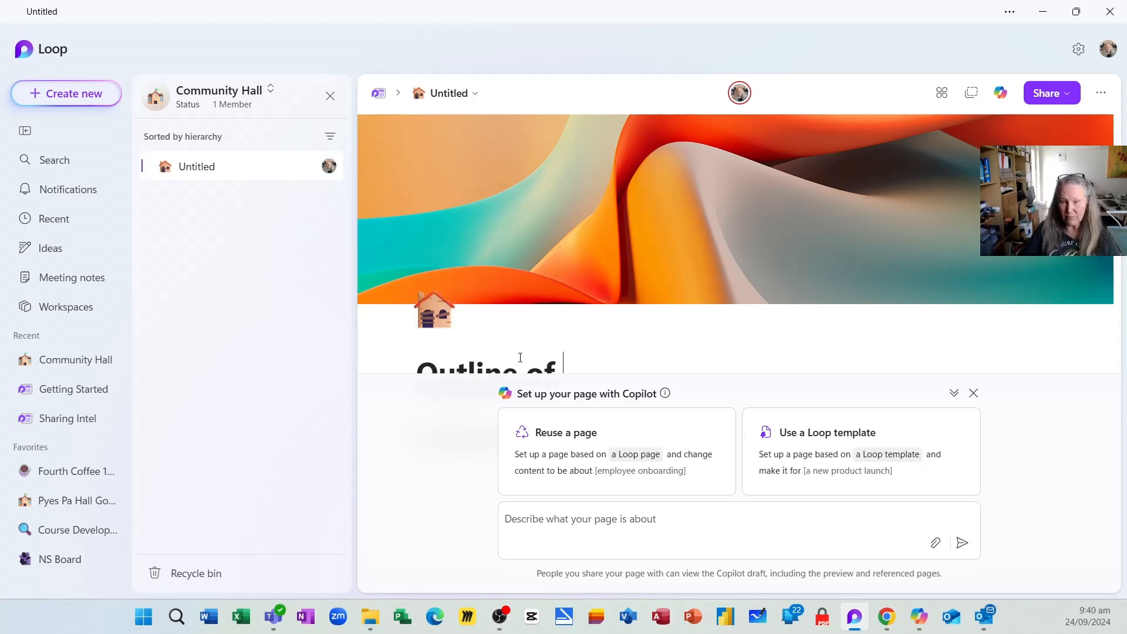
{"action": "type", "text": "p"}
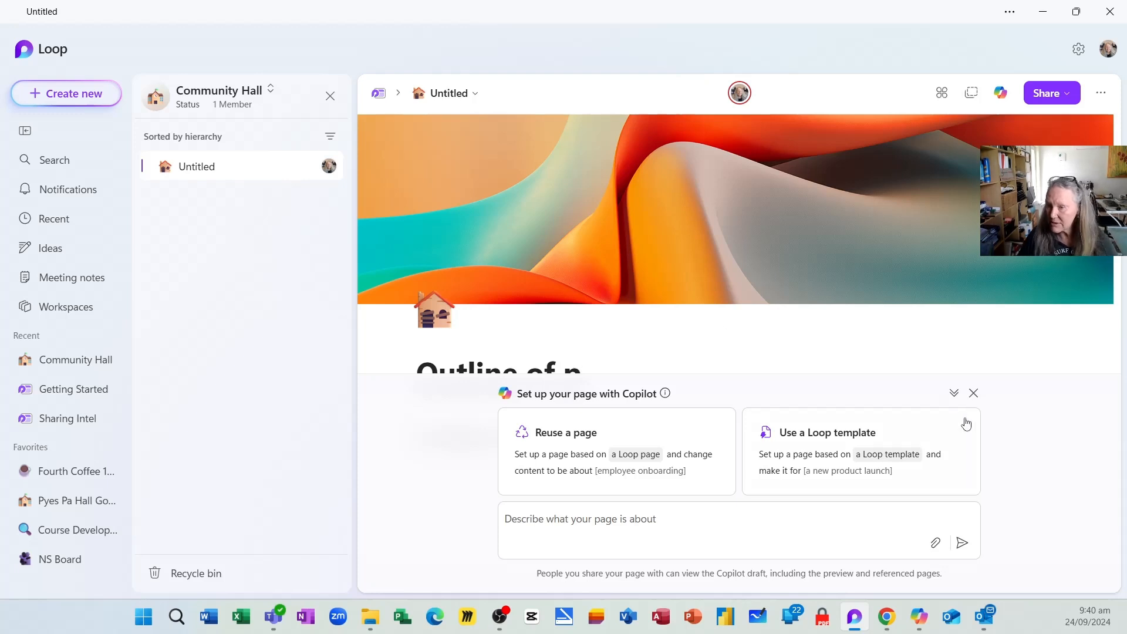
{"action": "left_click", "coordinate": [954, 393]}
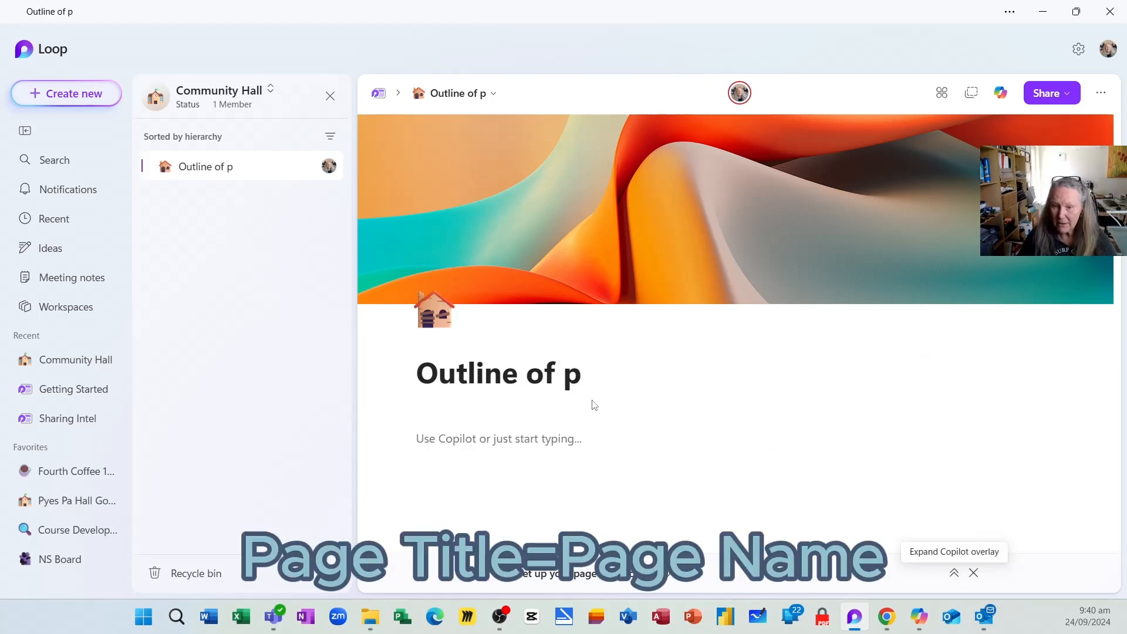
{"action": "left_click", "coordinate": [609, 379]}
{"action": "type", "text": "roject"}
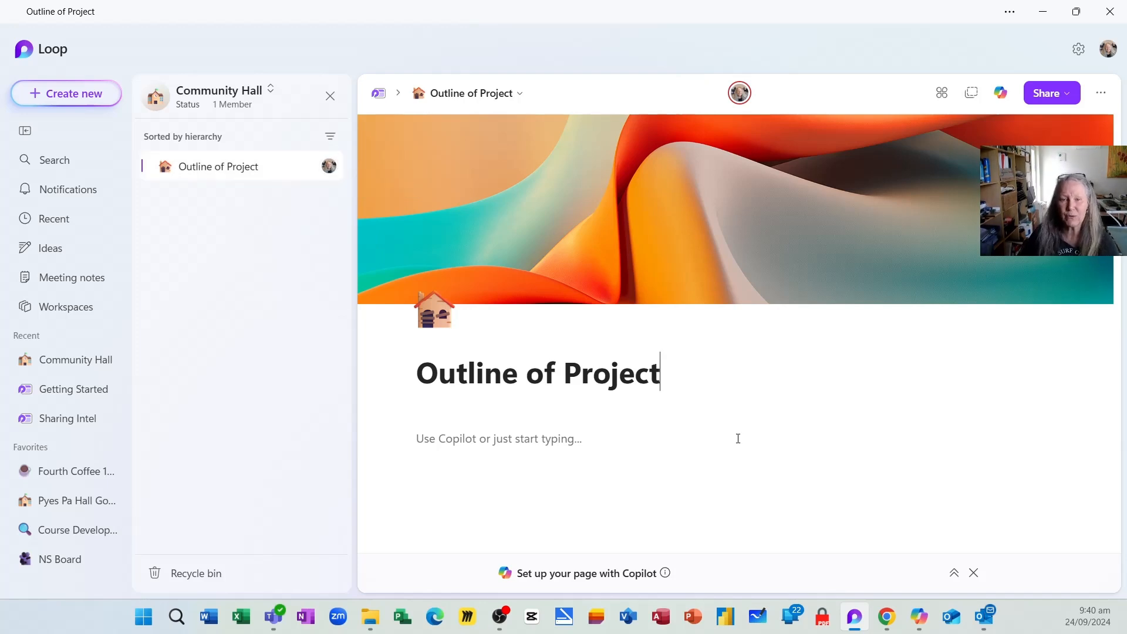
Return to the workspace overview, view the options available for the Community Hall workspace, and reopen that workspace
{"action": "left_click", "coordinate": [55, 54]}
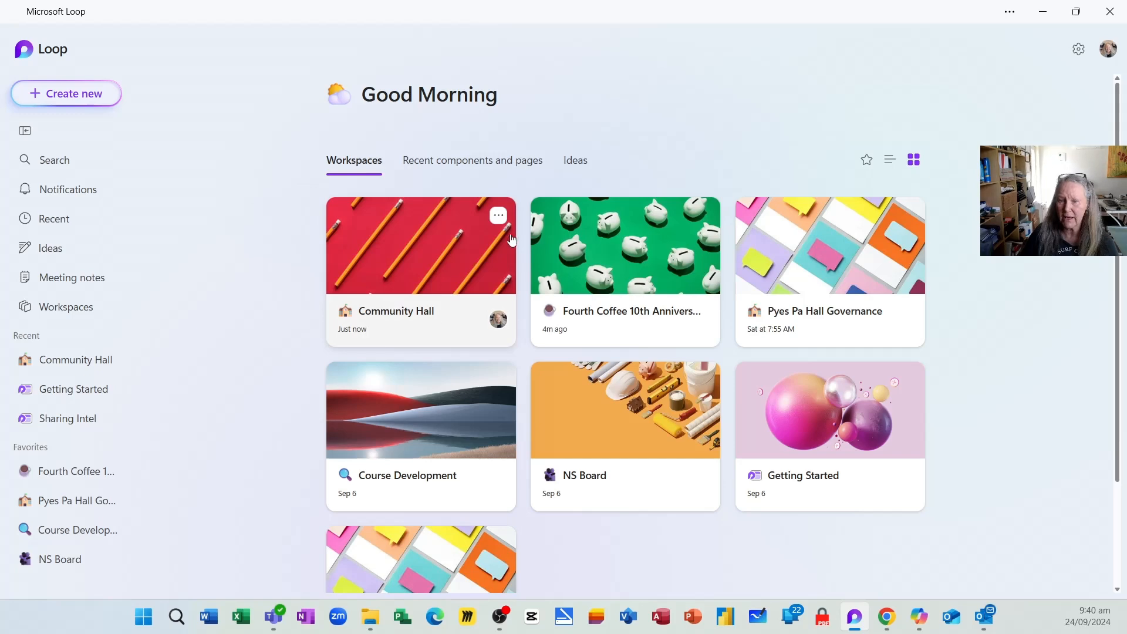
{"action": "left_click", "coordinate": [499, 217]}
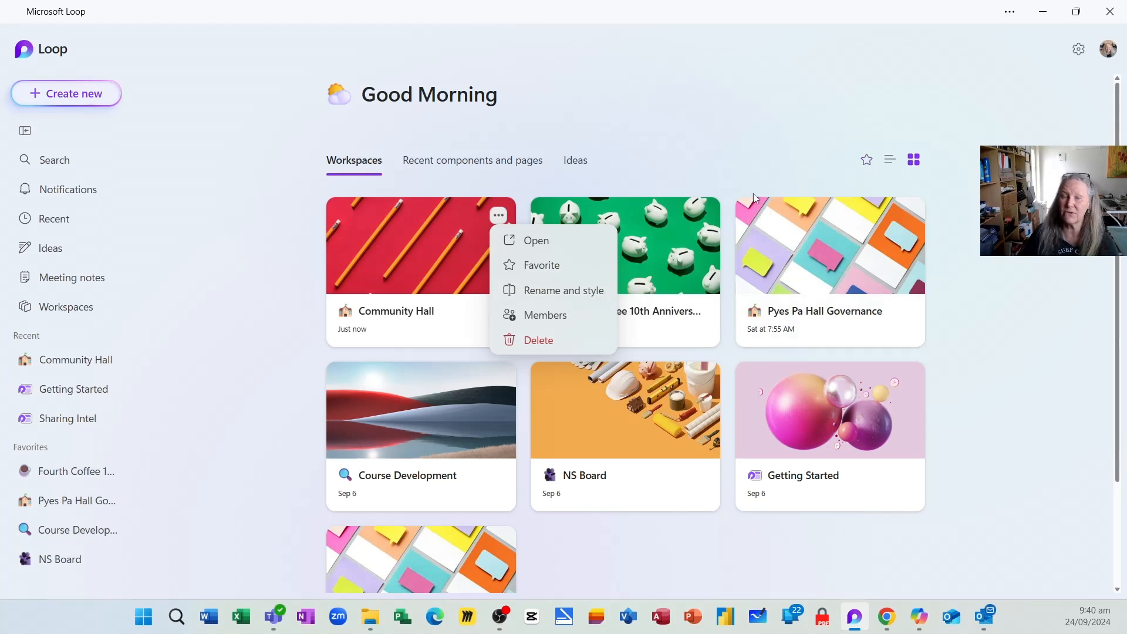
{"action": "left_click", "coordinate": [430, 284]}
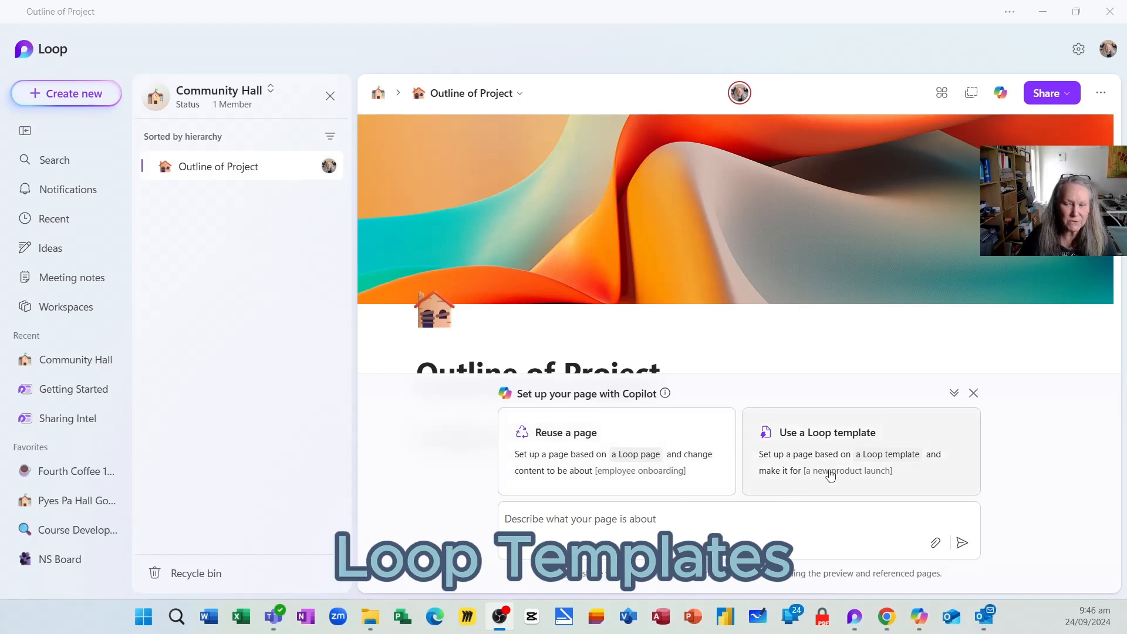
Start a Copilot draft in the page body with "Description of the project which includes an outline of the maintenance needed for a community hall."
{"action": "left_click", "coordinate": [954, 394]}
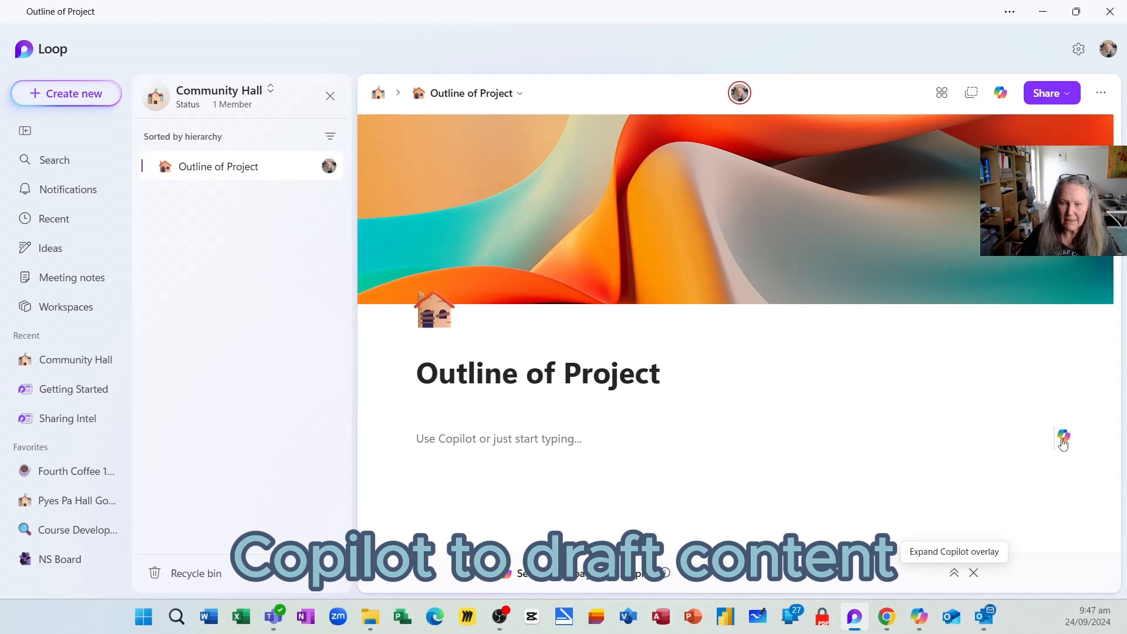
{"action": "left_click", "coordinate": [1063, 438]}
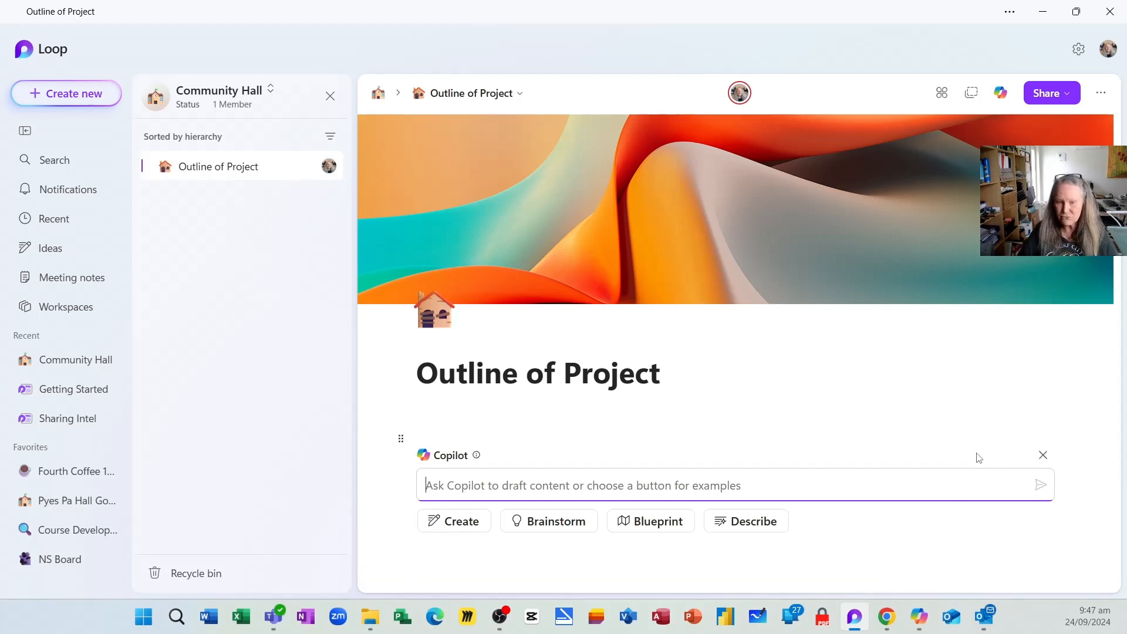
{"action": "type", "text": "Descri"}
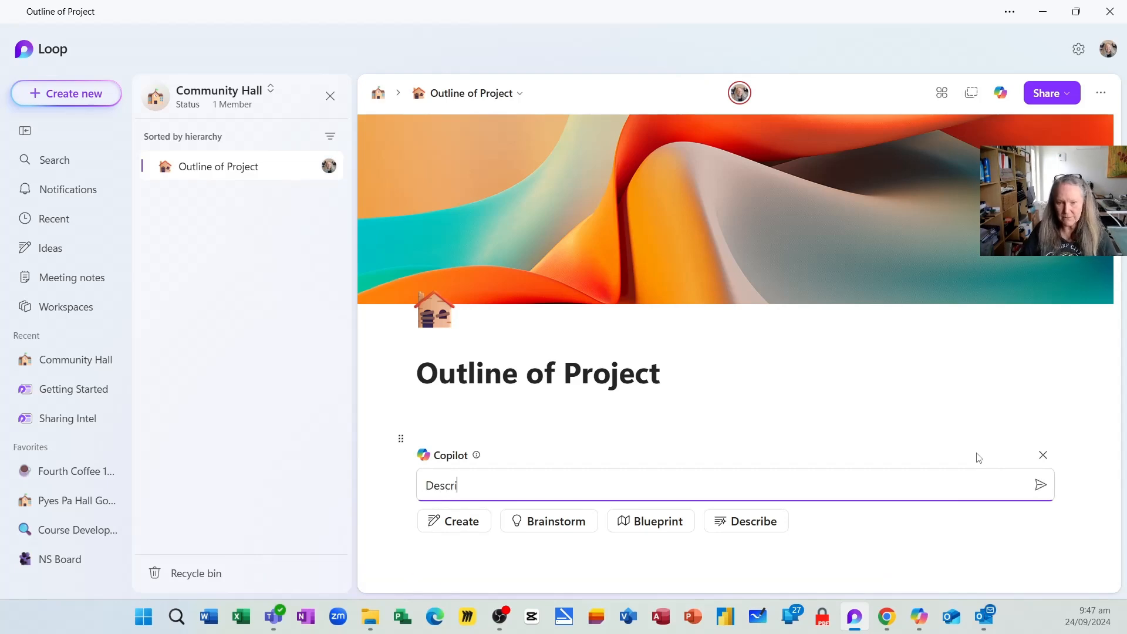
{"action": "type", "text": "ption of the proje"}
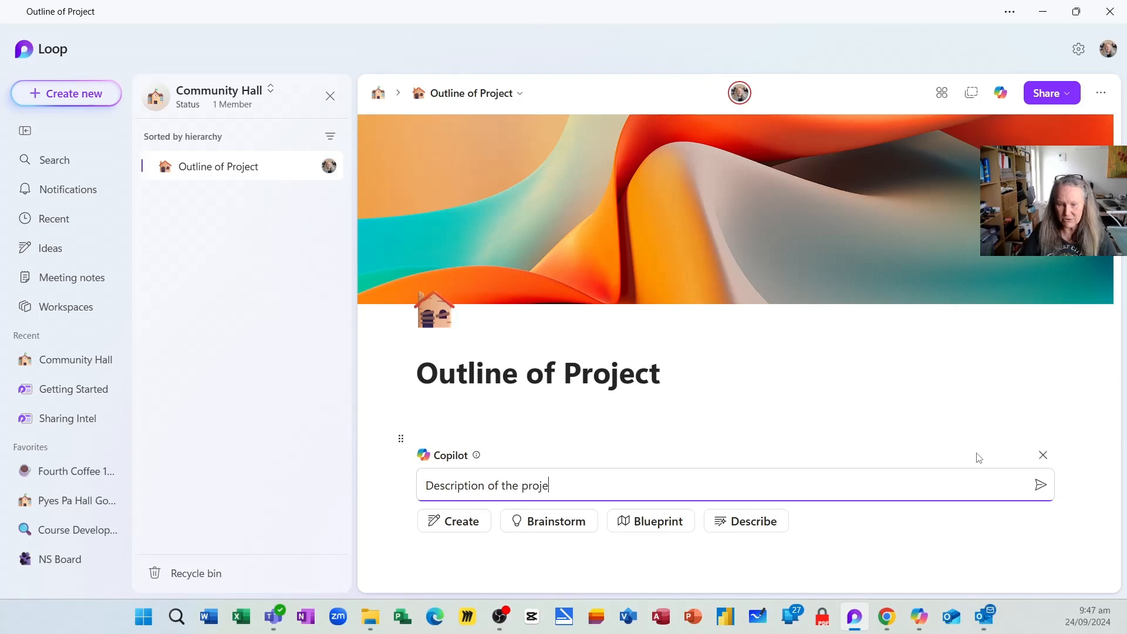
{"action": "type", "text": "ct which incl"}
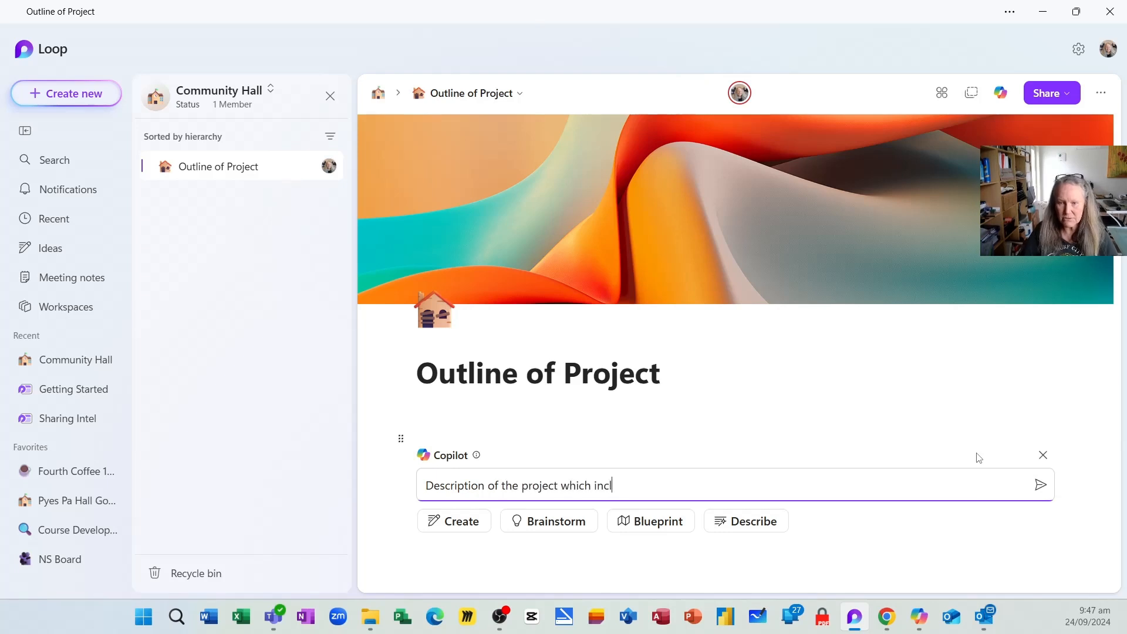
{"action": "type", "text": "udes an outline "}
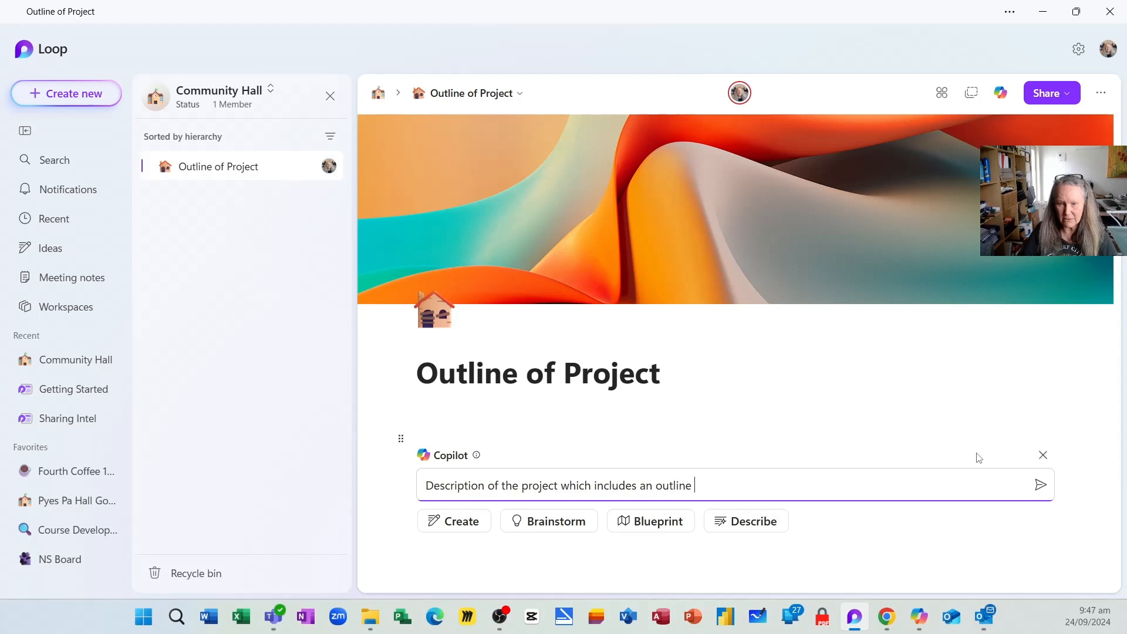
{"action": "type", "text": "of the mai"}
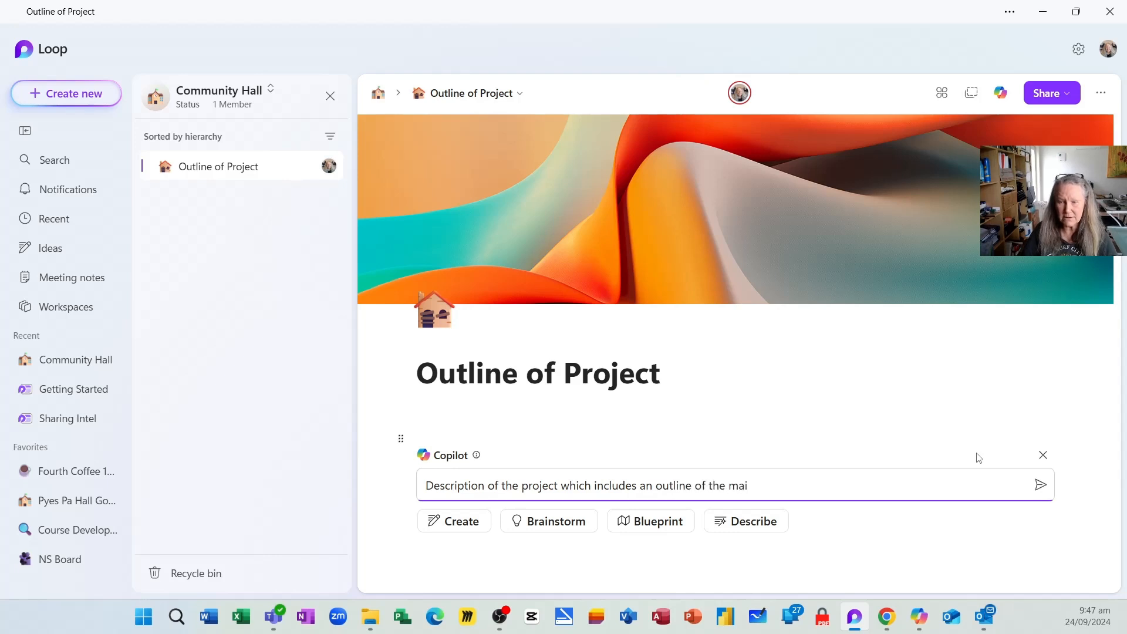
{"action": "type", "text": "ntenance"}
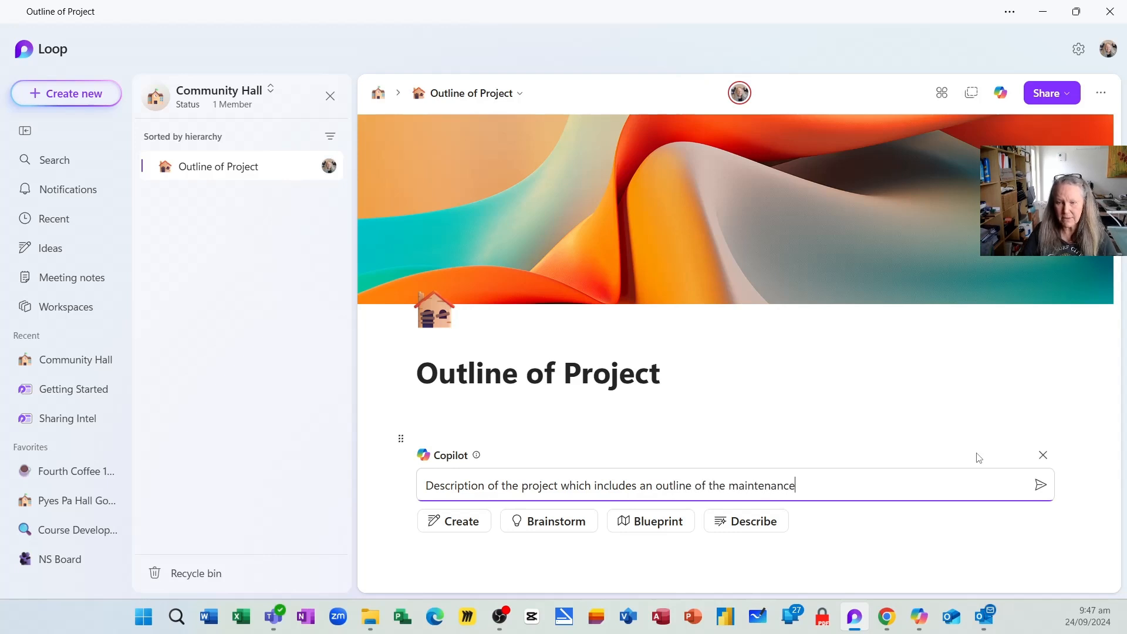
{"action": "type", "text": " needed for a co"}
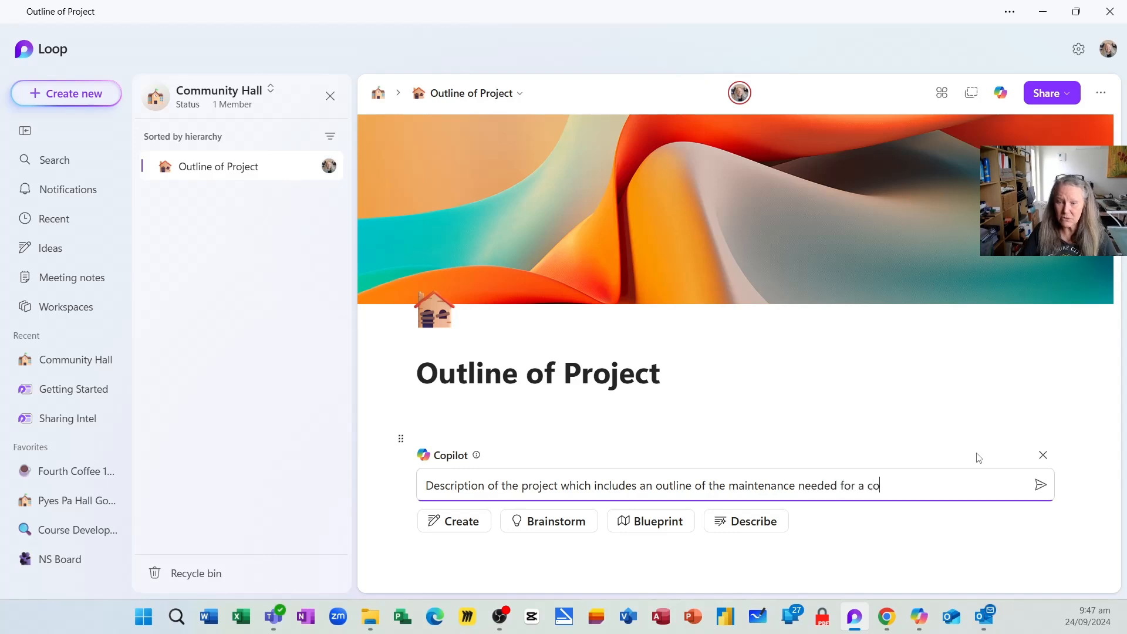
{"action": "type", "text": "mmunity ca"}
{"action": "key", "text": "BackSpace"}
{"action": "key", "text": "BackSpace"}
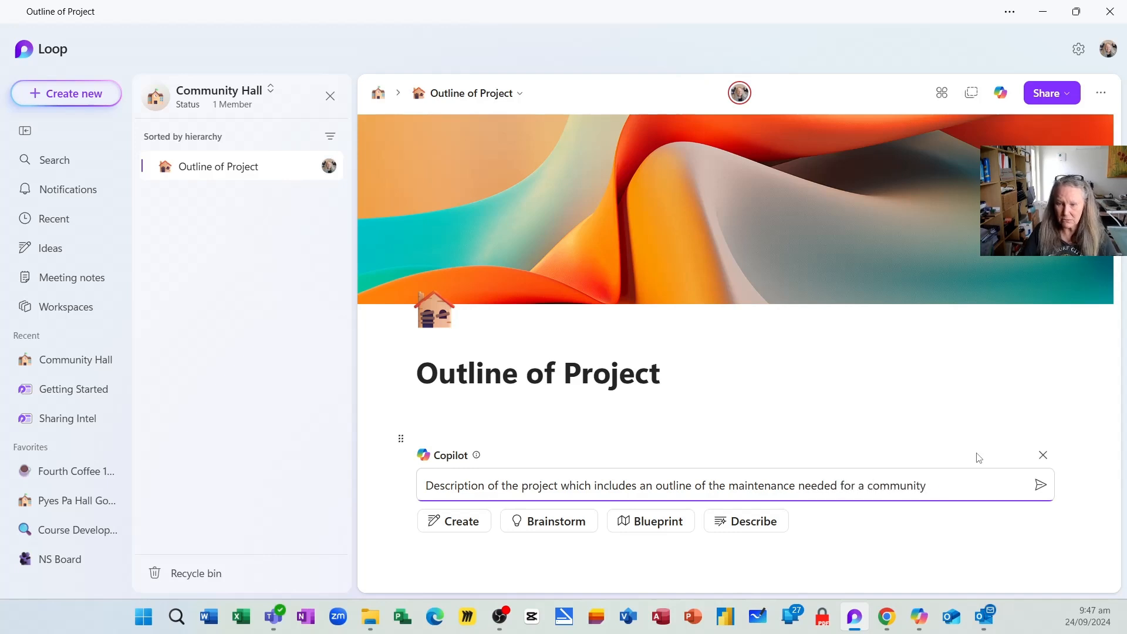
{"action": "type", "text": "hall. T"}
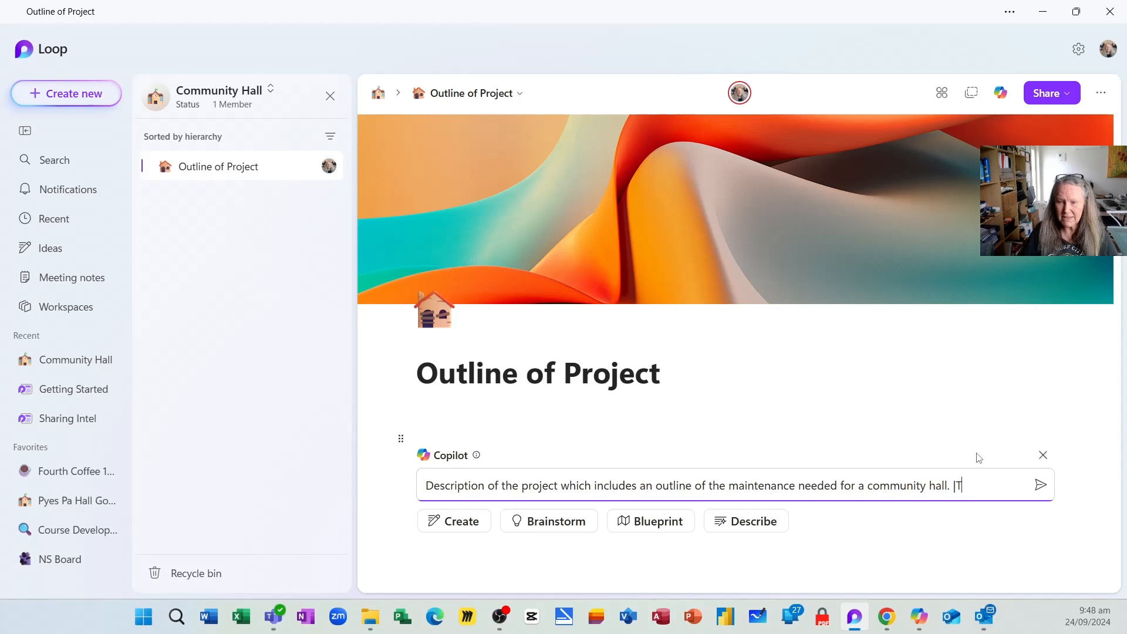
Continue the Copilot prompt with "The maintenance includes weeding gardens, trimming edges and manicuring the hedges and lawns."
{"action": "type", "text": "The mai"}
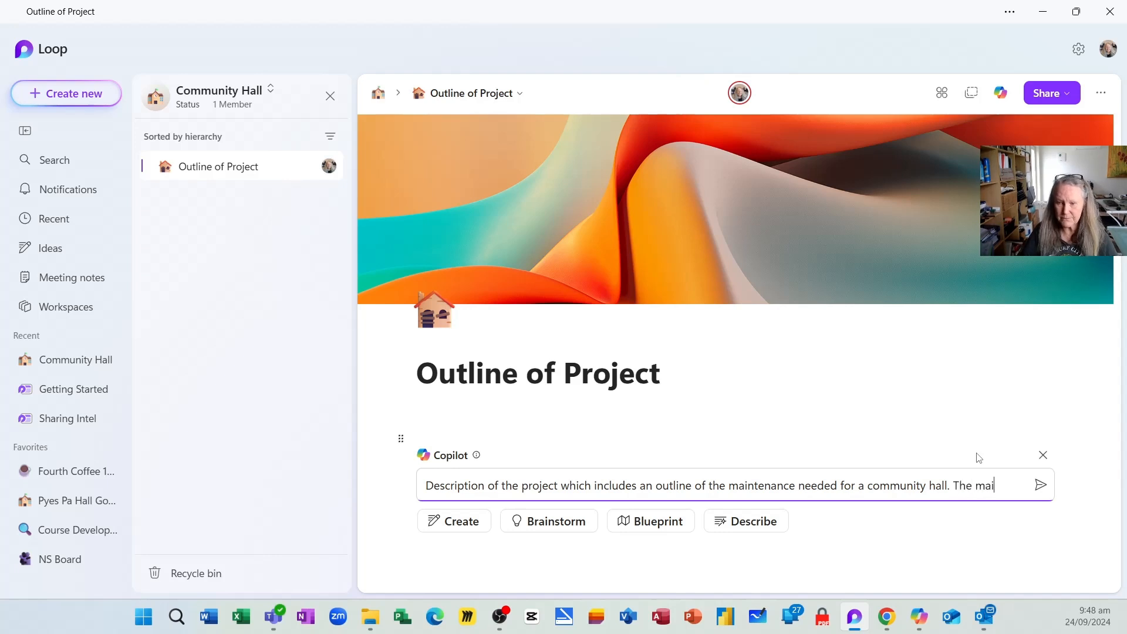
{"action": "type", "text": "ntenance"}
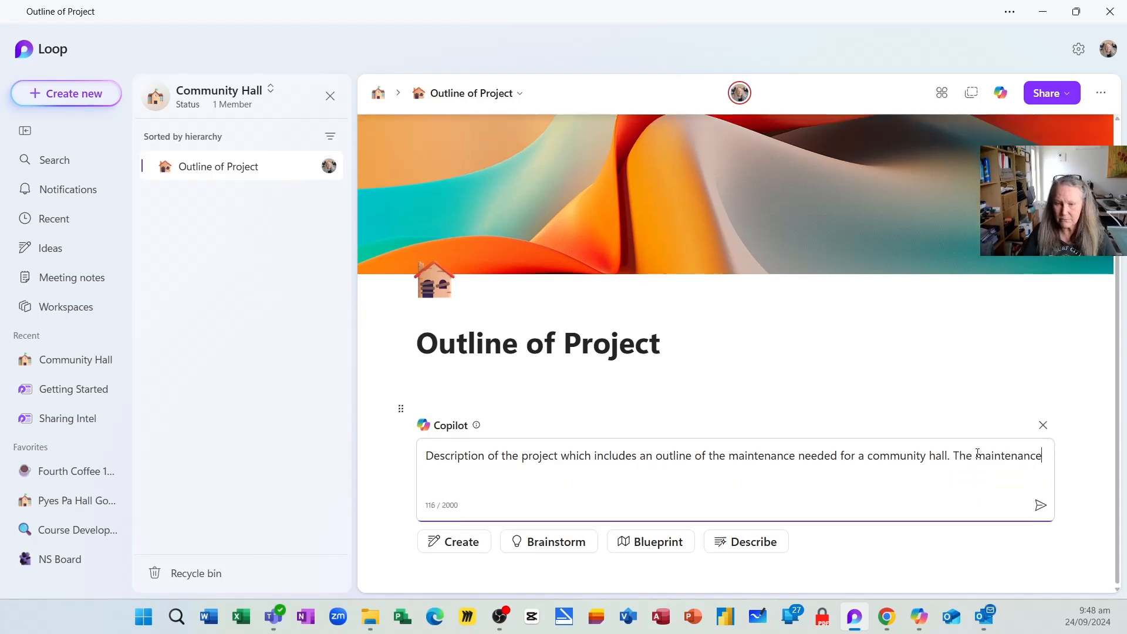
{"action": "type", "text": " includes "}
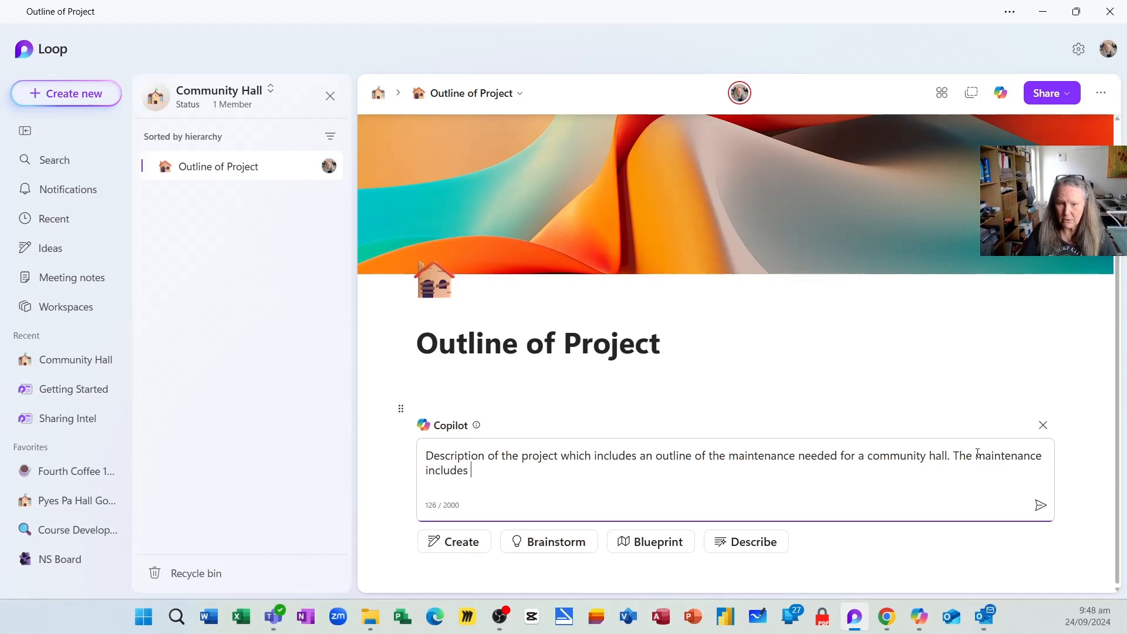
{"action": "type", "text": "weeding gardens, "}
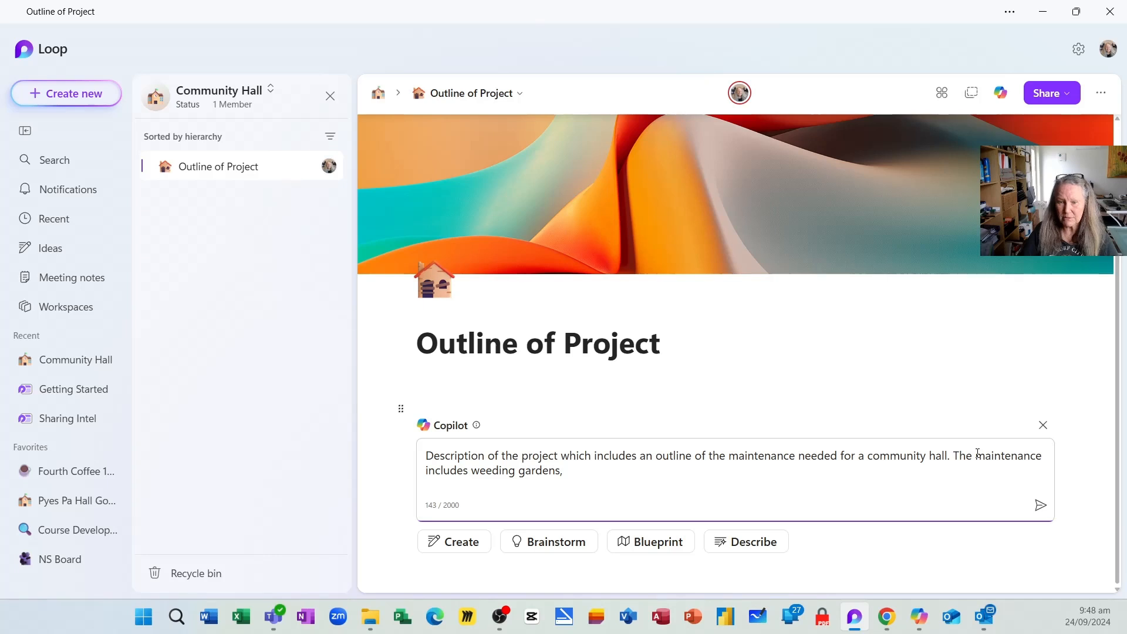
{"action": "type", "text": "trimming"}
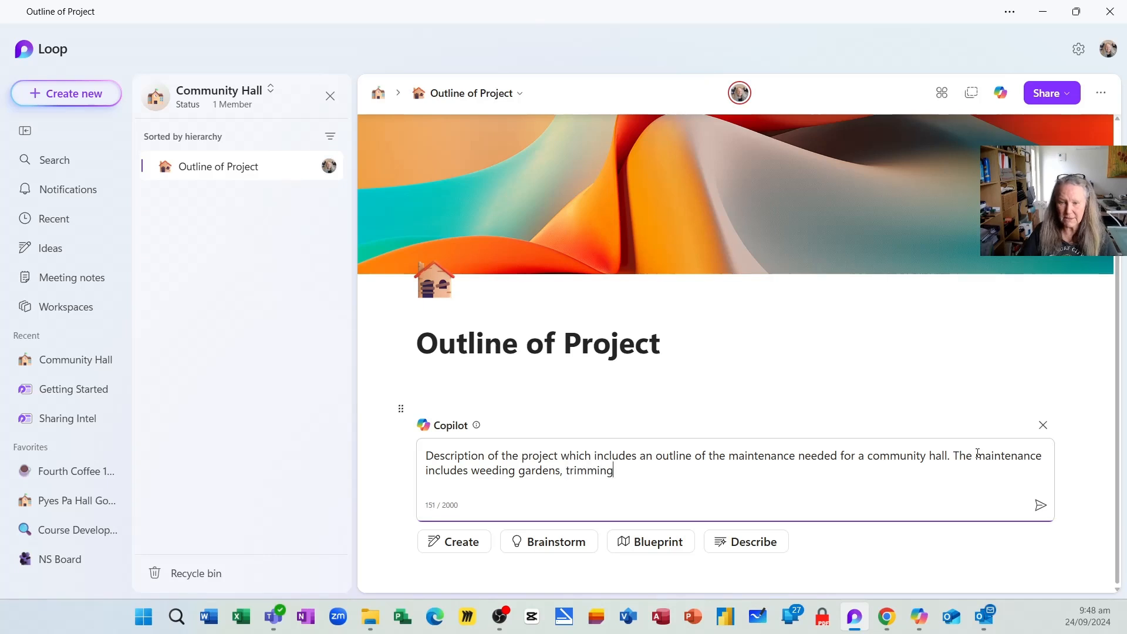
{"action": "type", "text": " edges "}
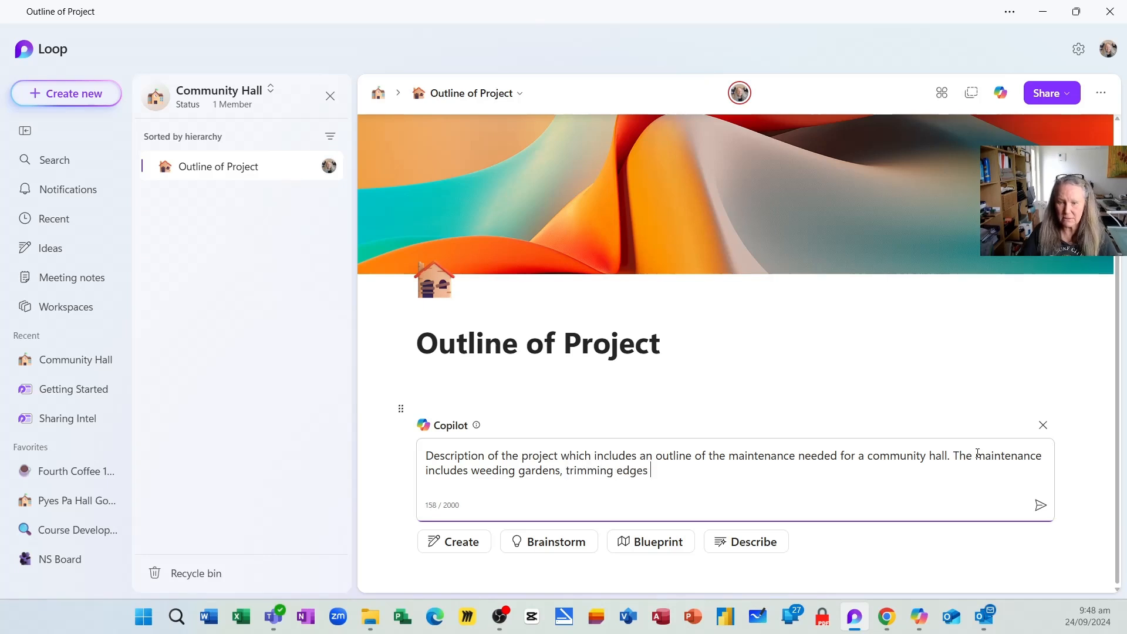
{"action": "type", "text": "and manicu"}
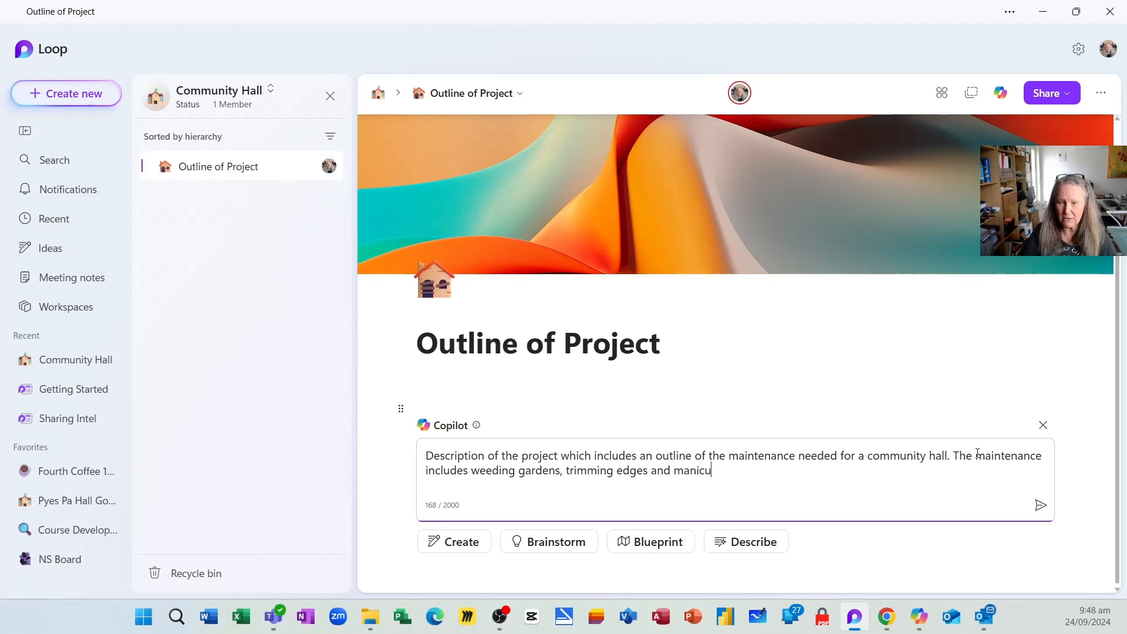
{"action": "type", "text": "ring the"}
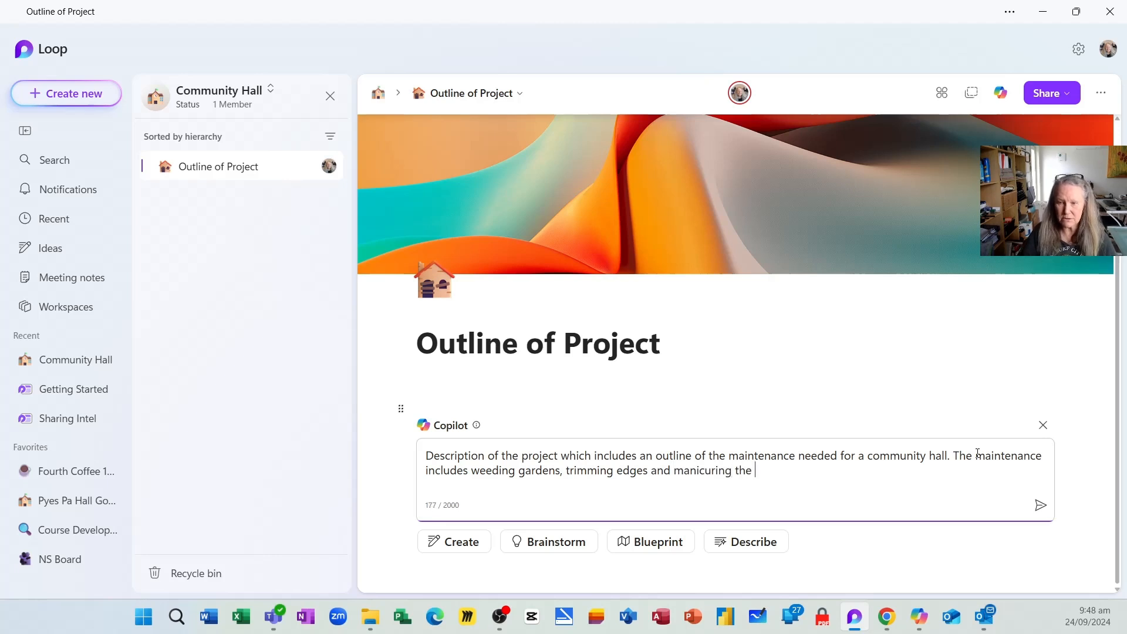
{"action": "type", "text": " hea"}
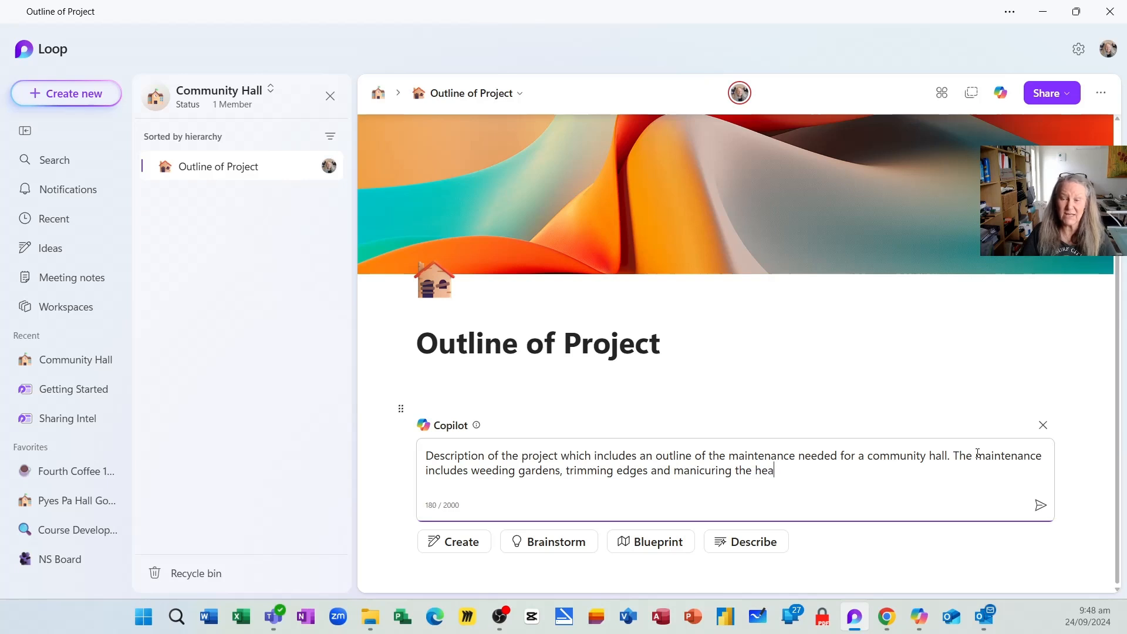
{"action": "key", "text": "BackSpace"}
{"action": "type", "text": "dges and law"}
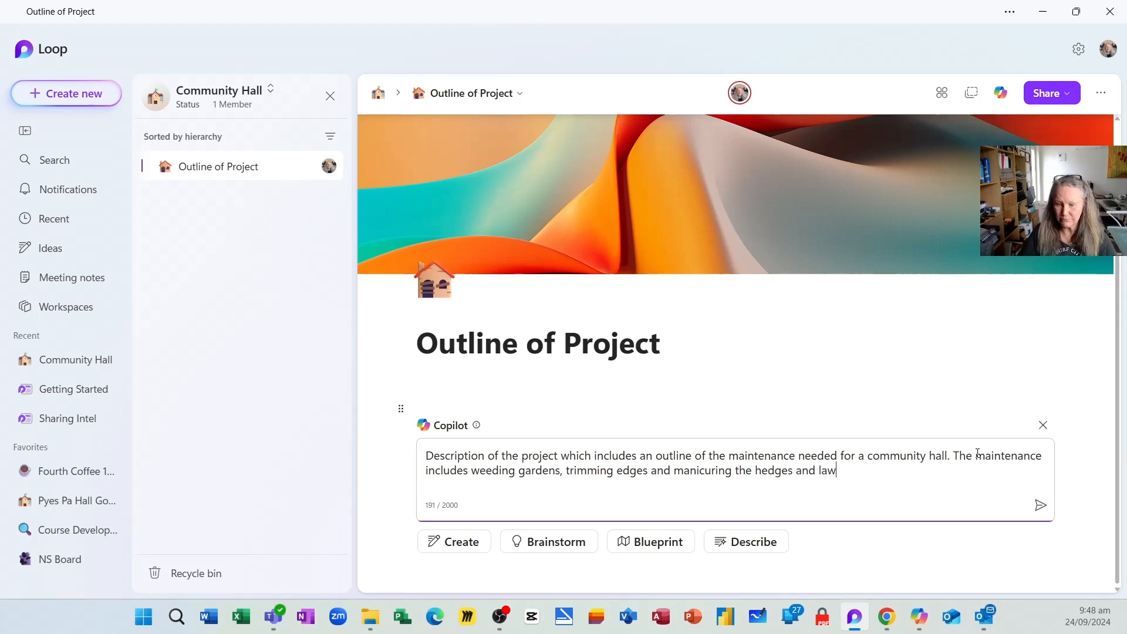
{"action": "type", "text": "ns. We "}
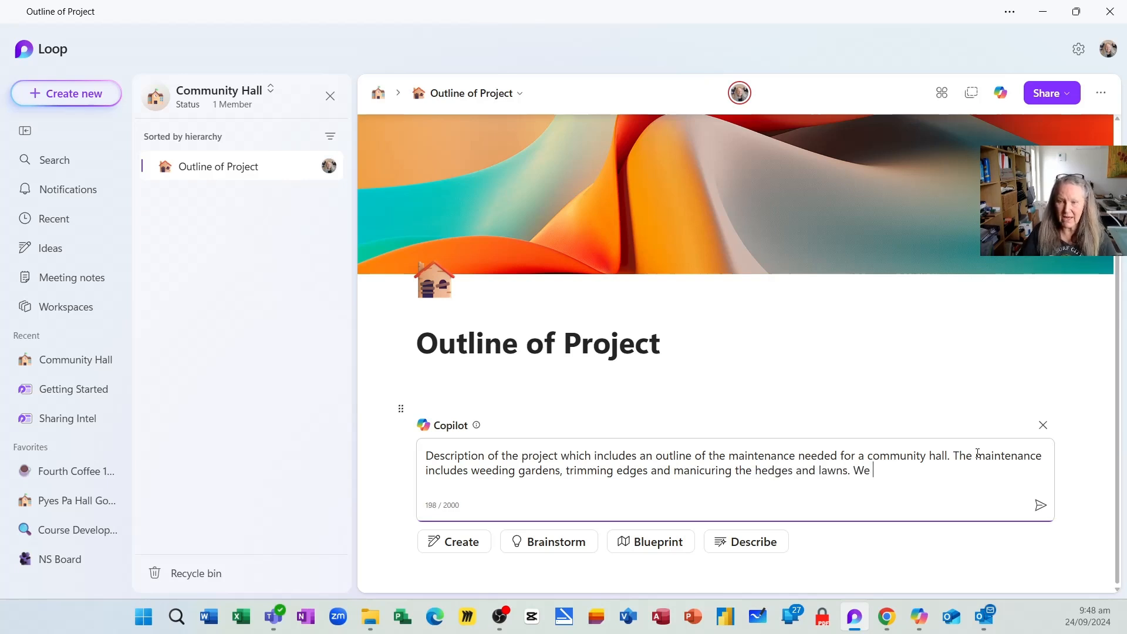
Describe the workforce in the Copilot prompt with "We have a volunteer team of 8 people and 2 team leaders"
{"action": "type", "text": "have a volunt"}
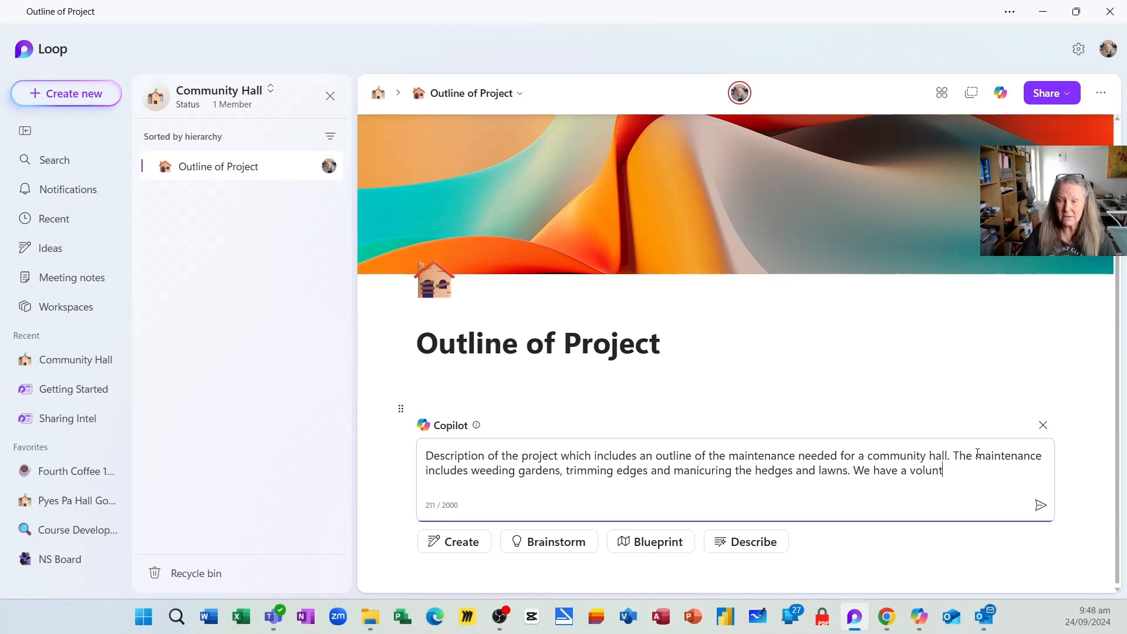
{"action": "type", "text": "eer team of "}
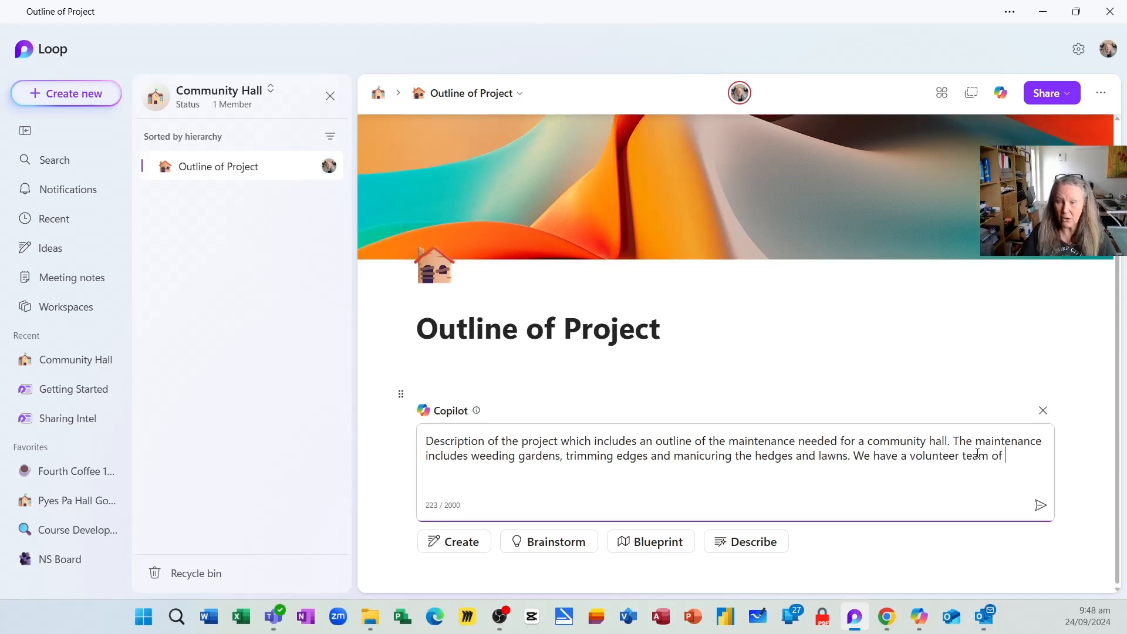
{"action": "type", "text": "8 peo"}
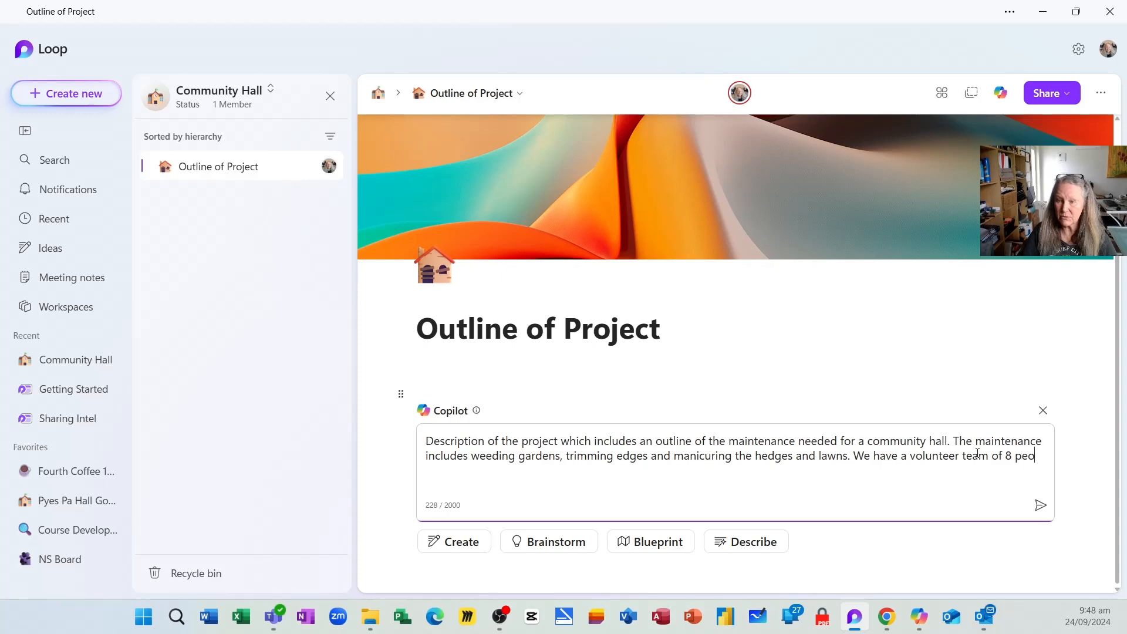
{"action": "type", "text": "ple and 2 te"}
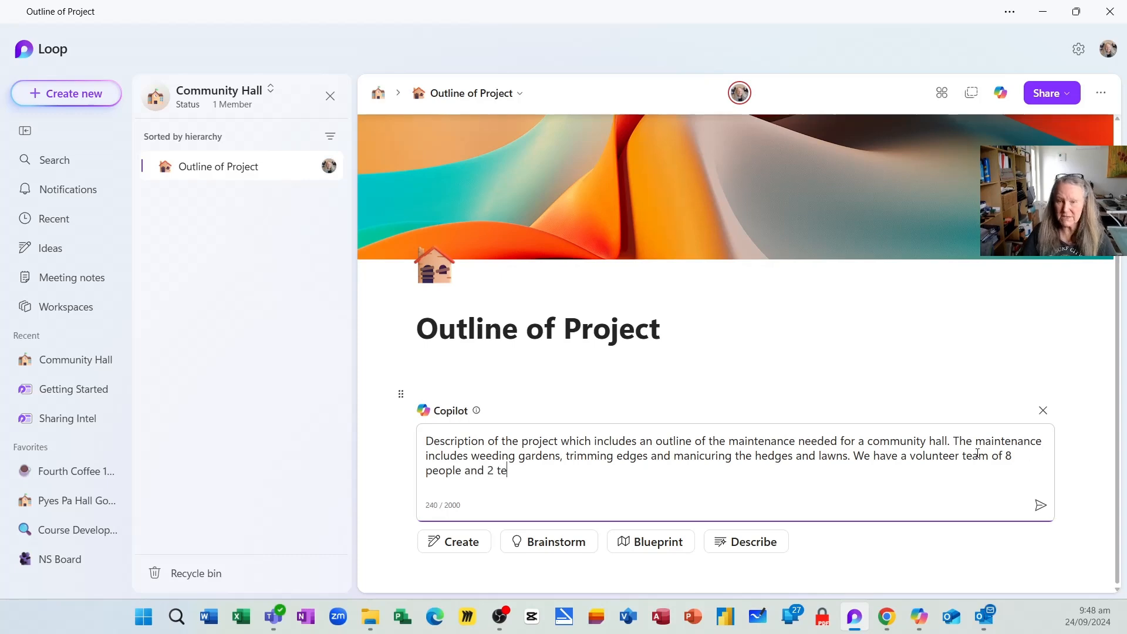
{"action": "type", "text": "am leaders an"}
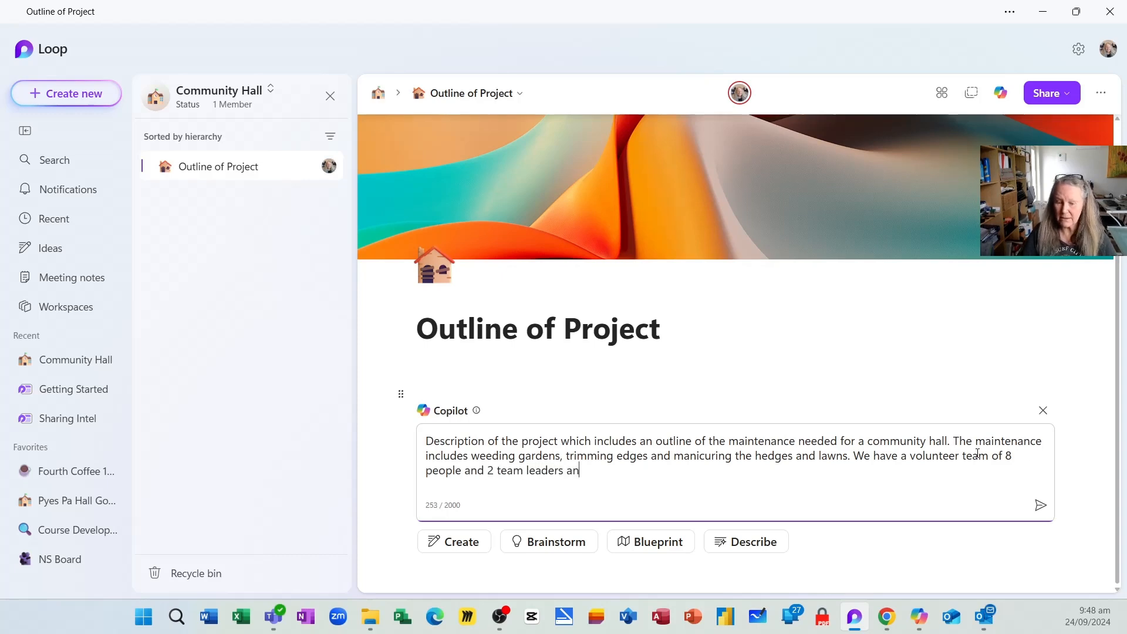
Extend the prompt's team sentence with "and we also have to regravel the carpark and clean, sand and paint the community call."
{"action": "type", "text": "d we also"}
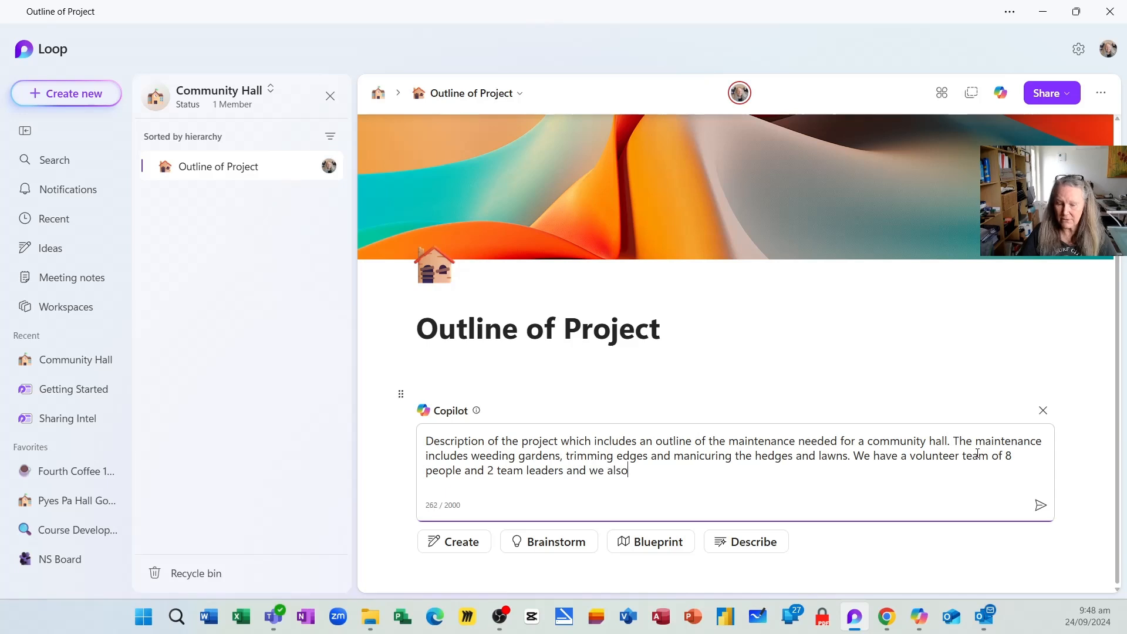
{"action": "type", "text": " have to regr"}
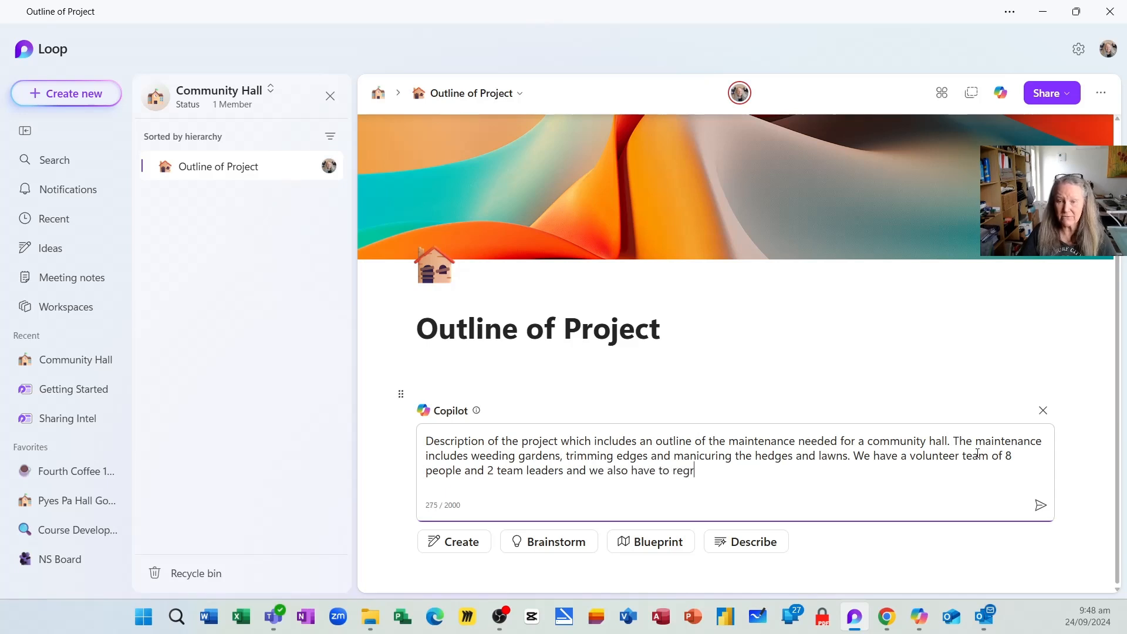
{"action": "type", "text": "avel the carpark and "}
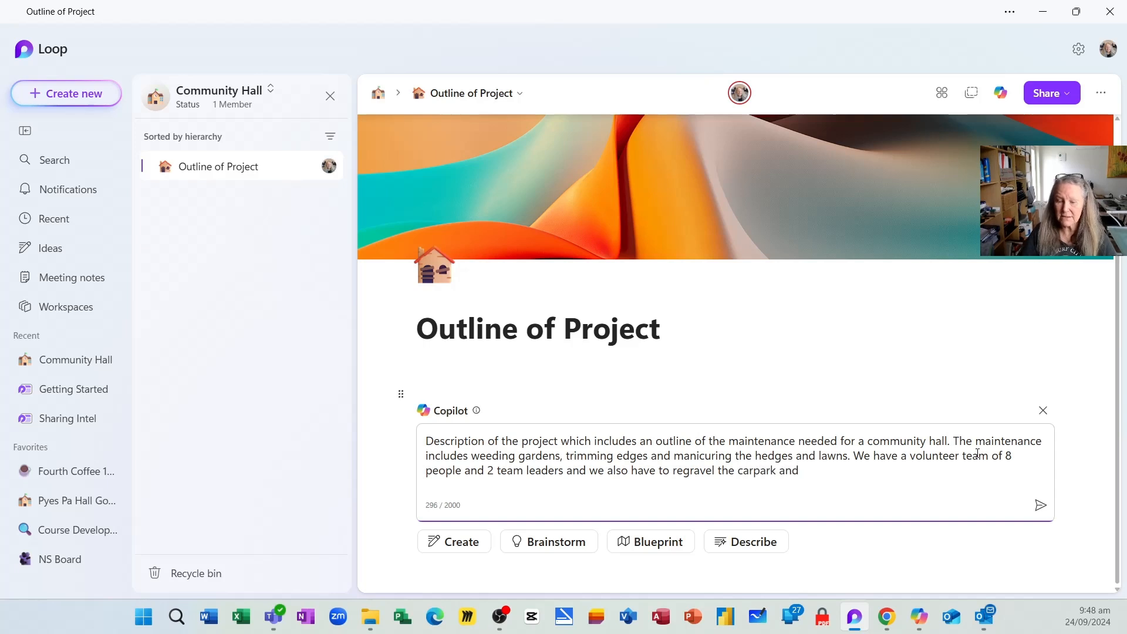
{"action": "type", "text": "clean, san"}
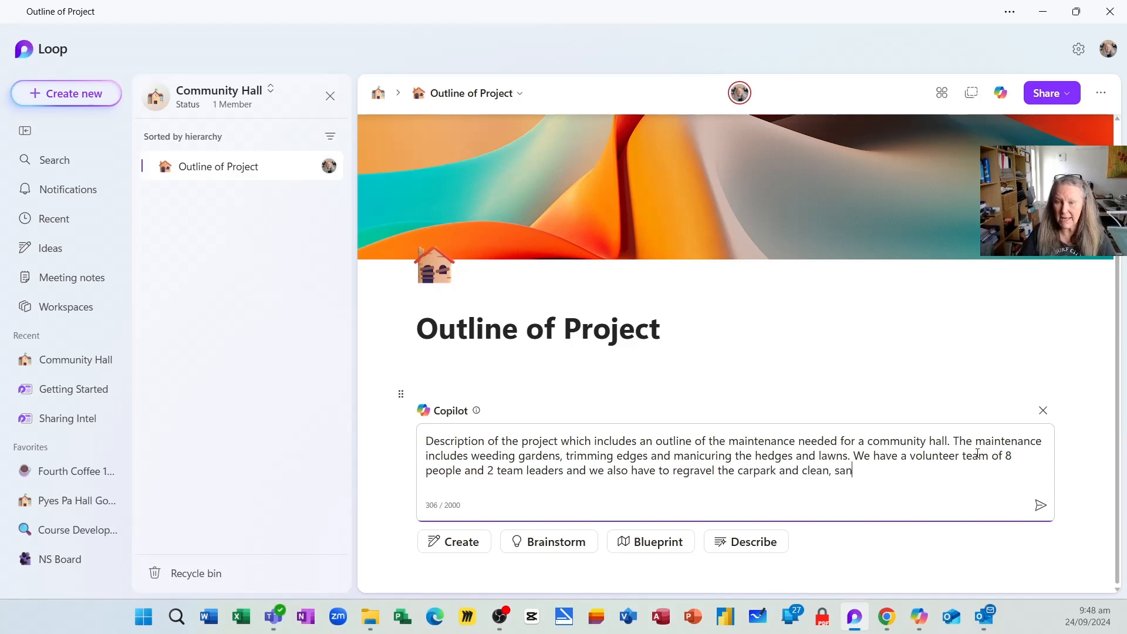
{"action": "type", "text": "d and paint eh"}
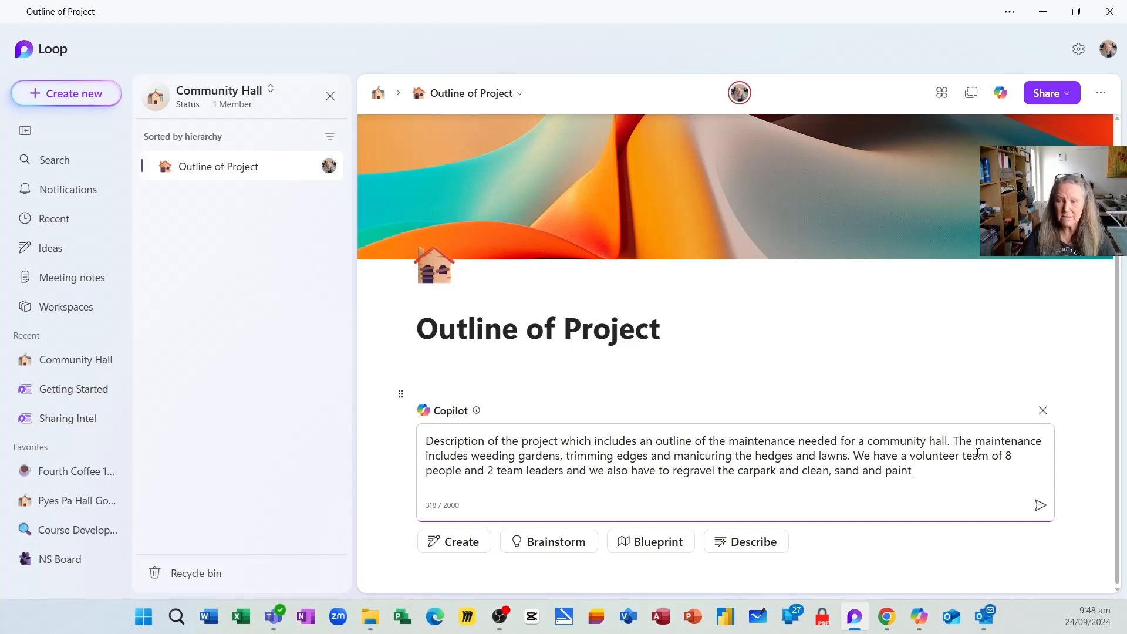
{"action": "key", "text": "BackSpace"}
{"action": "key", "text": "BackSpace"}
{"action": "type", "text": "the comm"}
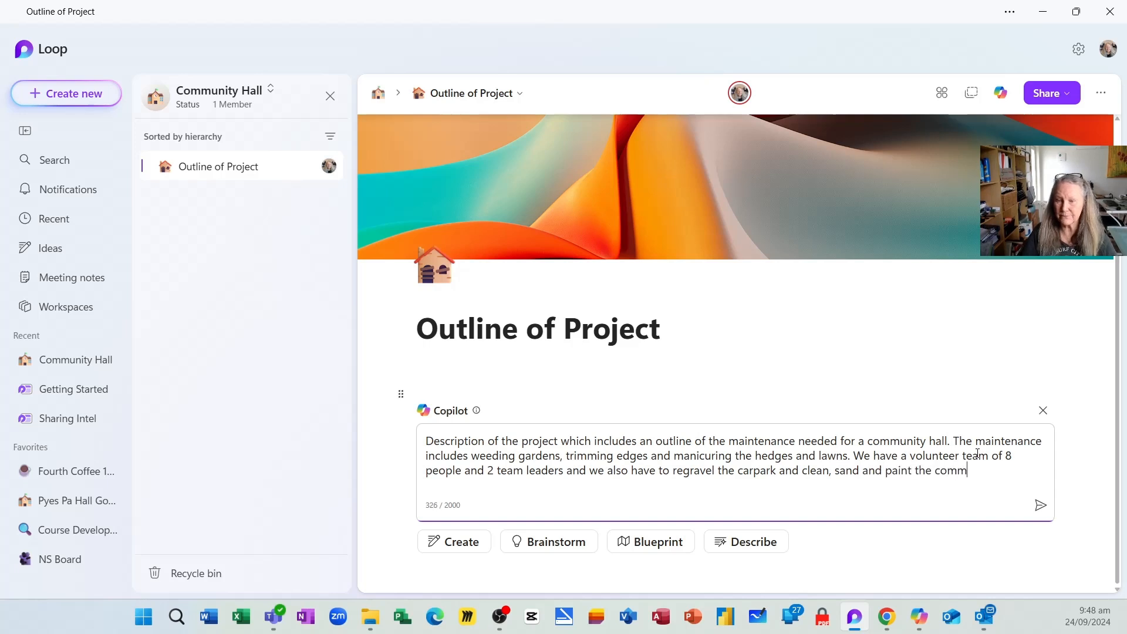
{"action": "type", "text": "unity call. "}
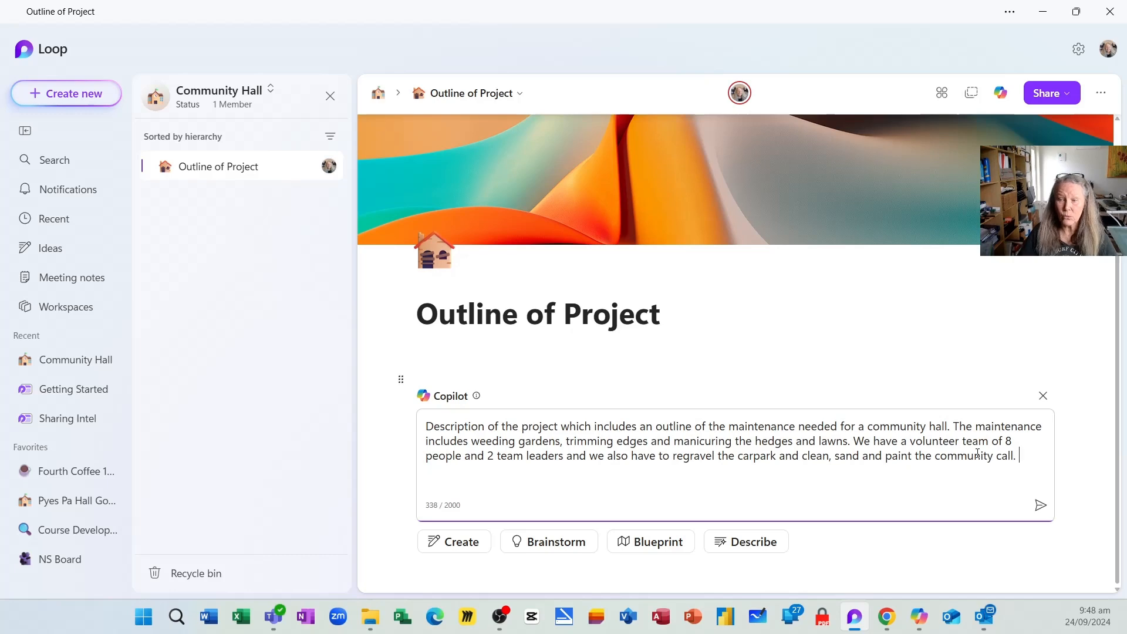
State the time frame in the prompt with "We have three months to complete this project." and begin the name sentence
{"action": "type", "text": "We have three m"}
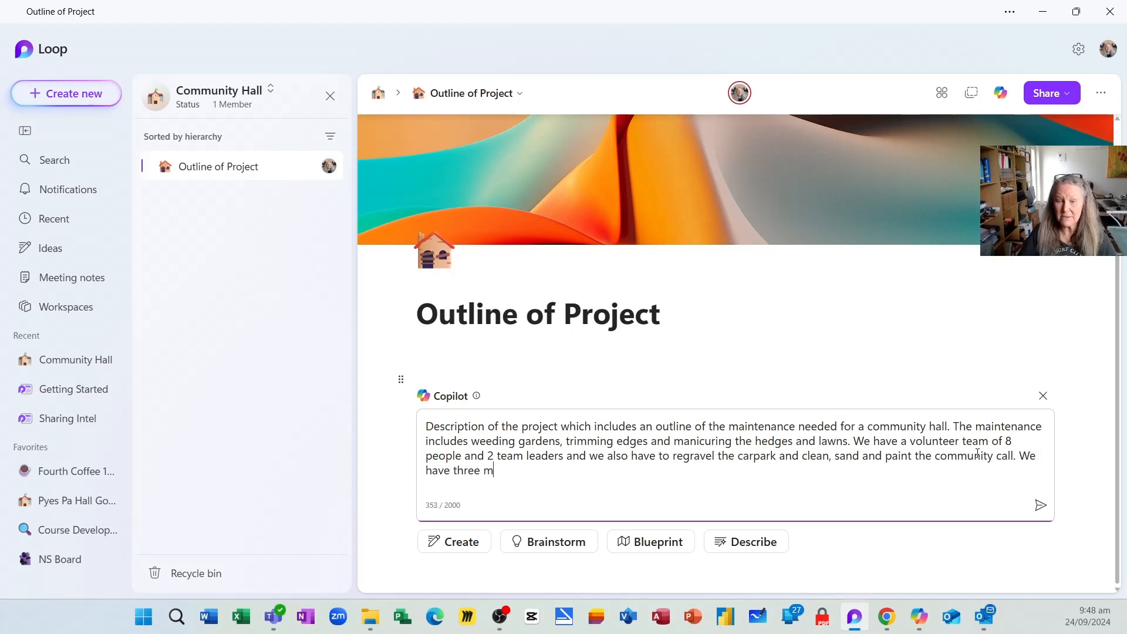
{"action": "type", "text": "onths to comple"}
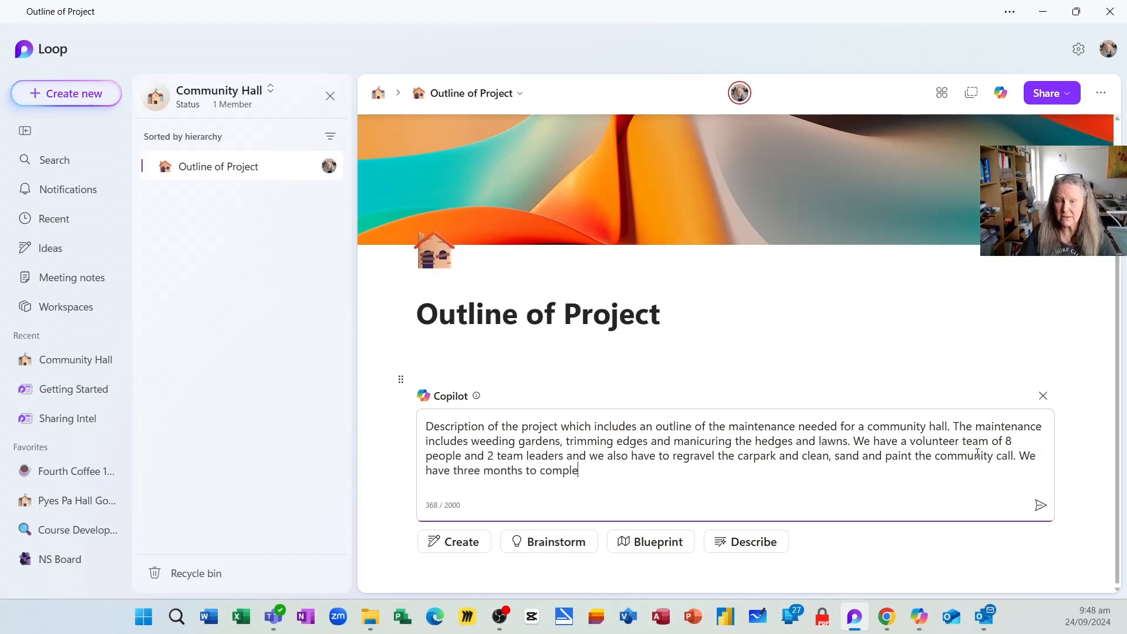
{"action": "type", "text": "te this project. My name is "}
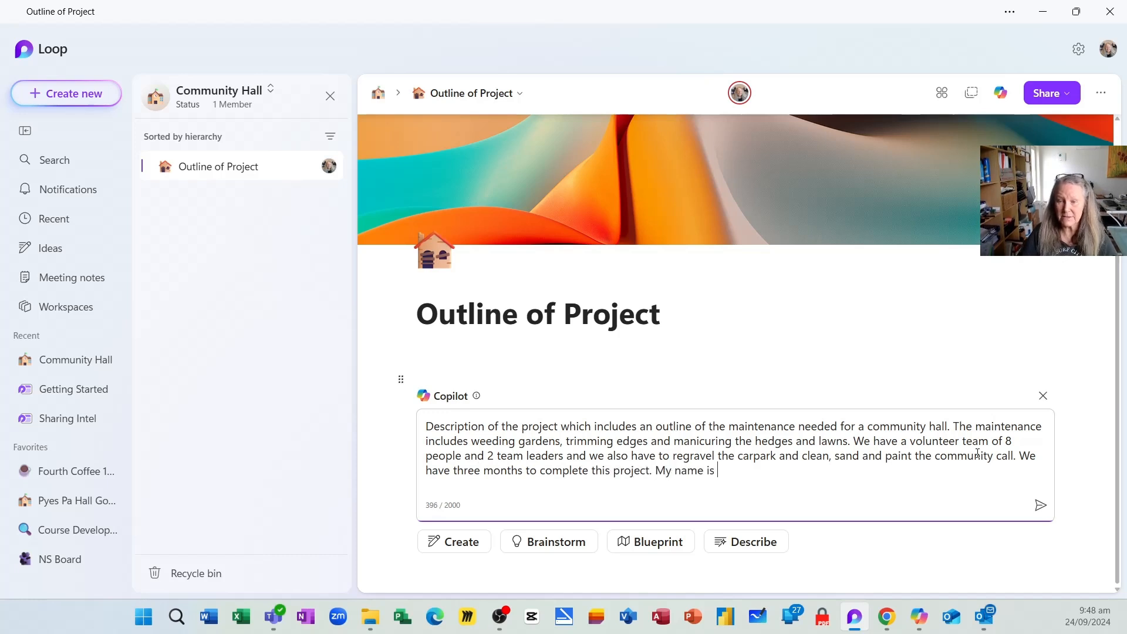
Finish the prompt with the author's full name and "and I am the project lead.", and submit it to Copilot
{"action": "type", "text": "Cathi Barke and"}
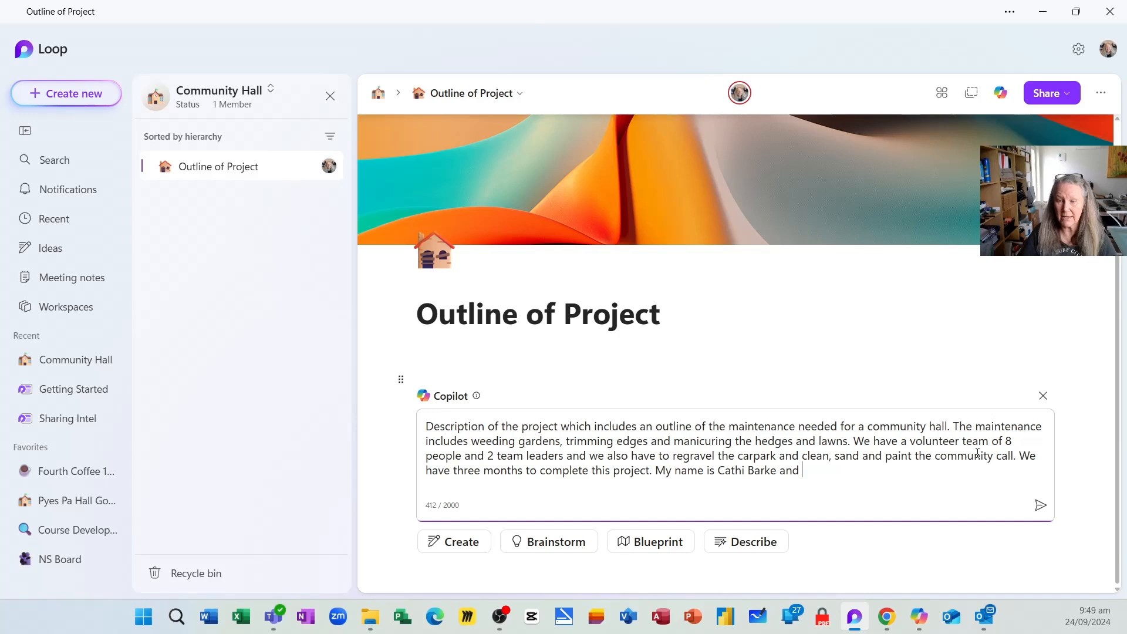
{"action": "key", "text": "BackSpace"}
{"action": "key", "text": "BackSpace"}
{"action": "key", "text": "BackSpace"}
{"action": "key", "text": "BackSpace"}
{"action": "key", "text": "BackSpace"}
{"action": "key", "text": "BackSpace"}
{"action": "key", "text": "BackSpace"}
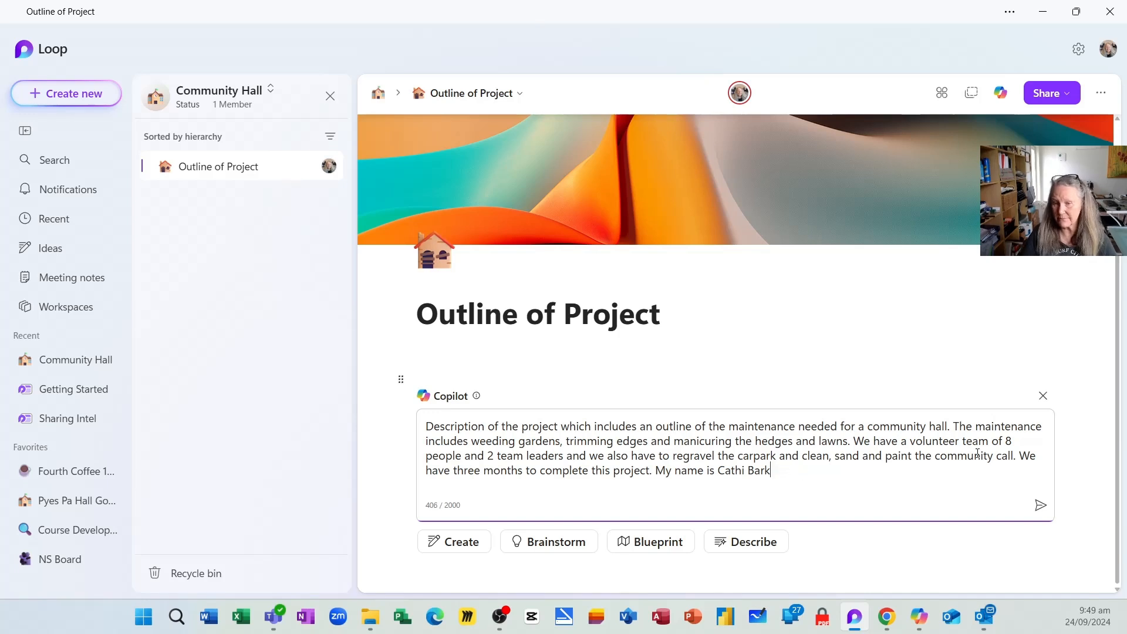
{"action": "type", "text": "er and I a"}
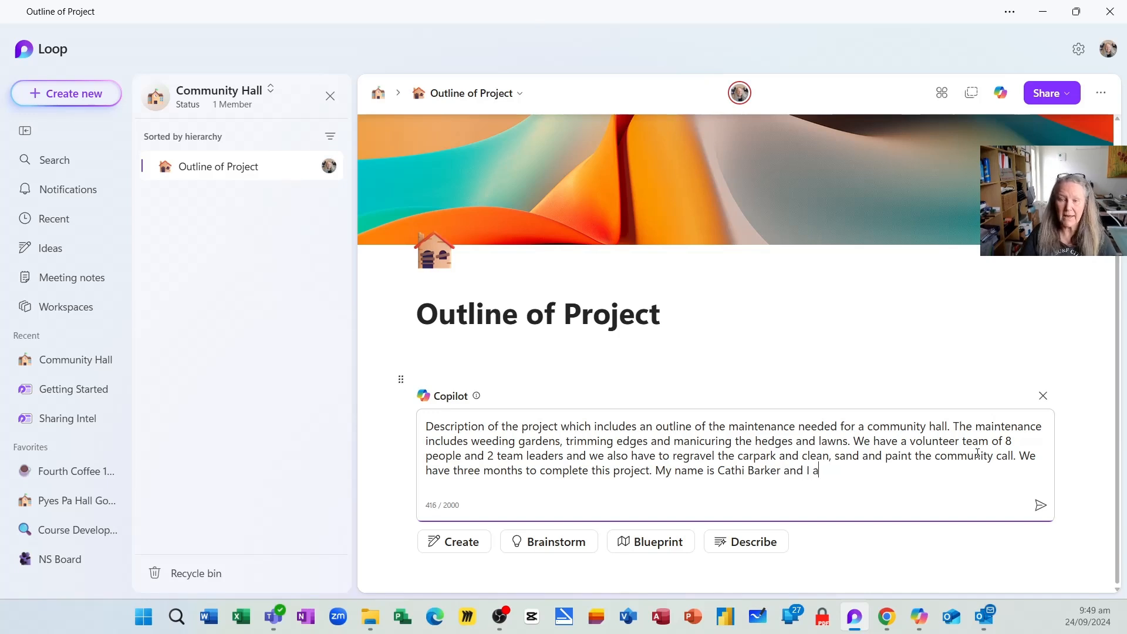
{"action": "type", "text": "m the project lead."}
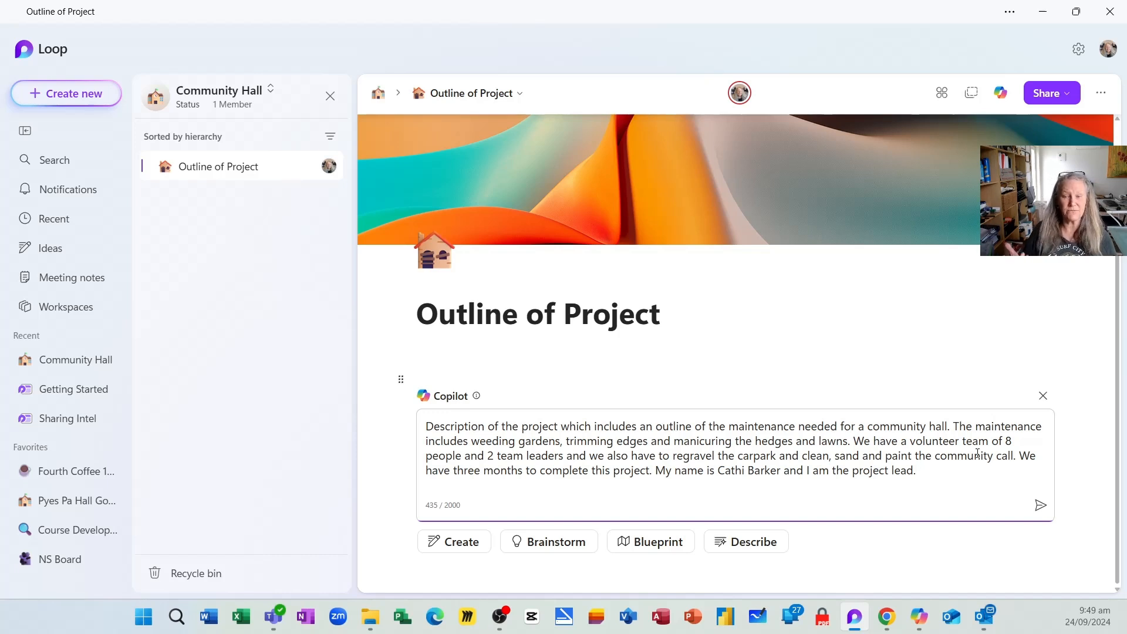
{"action": "left_click", "coordinate": [1041, 505]}
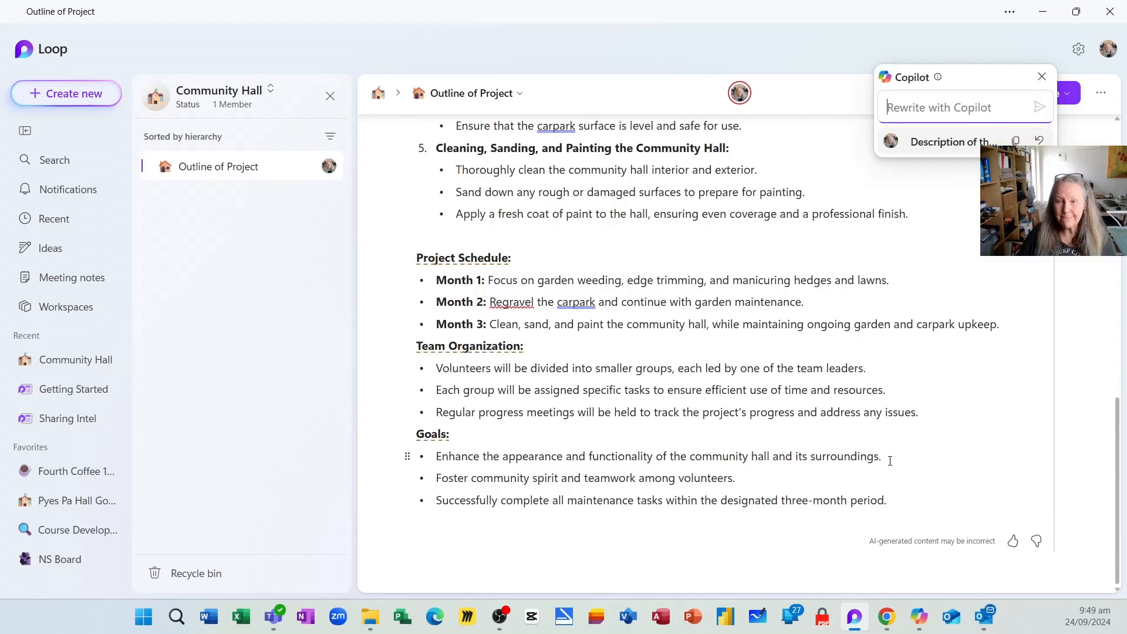
Review the generated project outline, from the project details and maintenance tasks to the project schedule and team organization
{"action": "scroll", "coordinate": [890, 461], "scroll_direction": "up", "scroll_amount": 8}
{"action": "scroll", "coordinate": [890, 460], "scroll_direction": "up", "scroll_amount": 1}
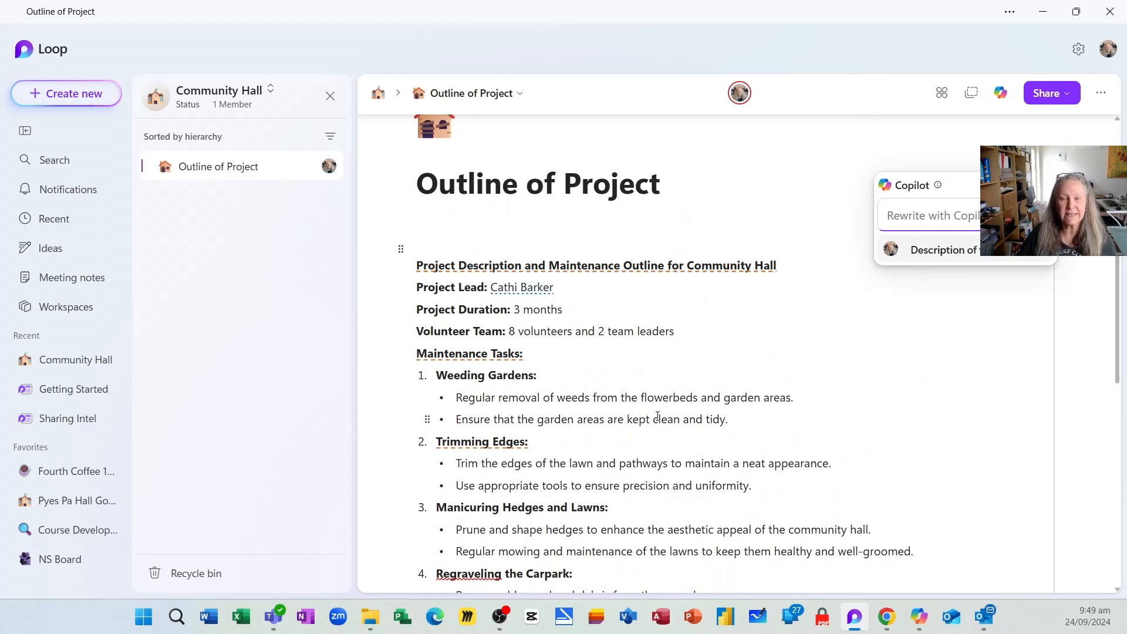
{"action": "scroll", "coordinate": [657, 417], "scroll_direction": "down", "scroll_amount": 1}
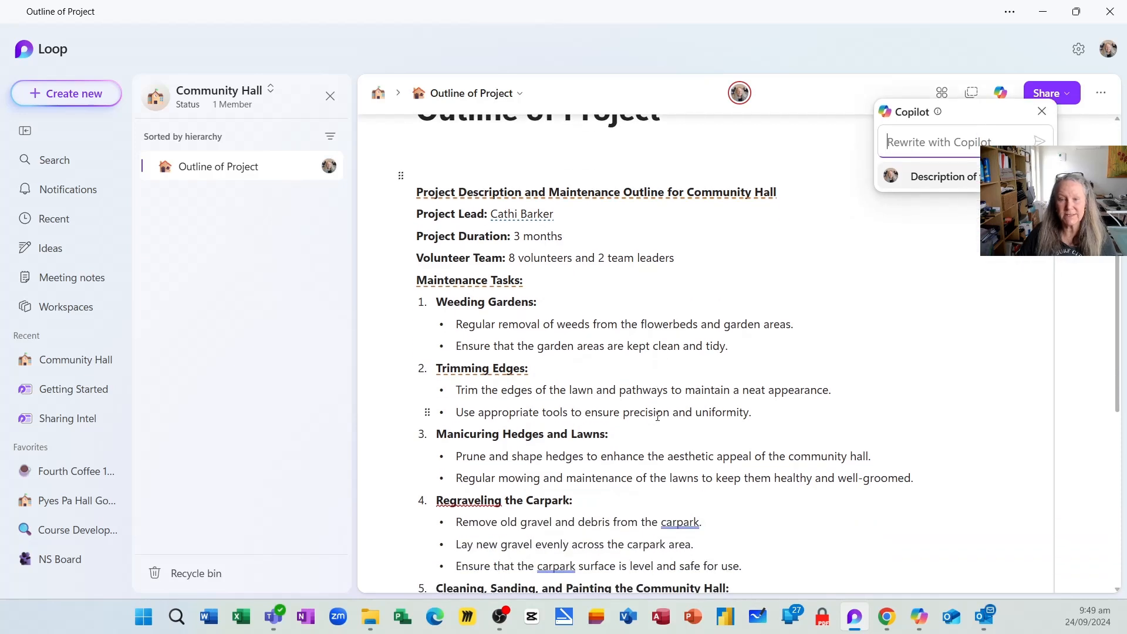
{"action": "scroll", "coordinate": [658, 416], "scroll_direction": "down", "scroll_amount": 1}
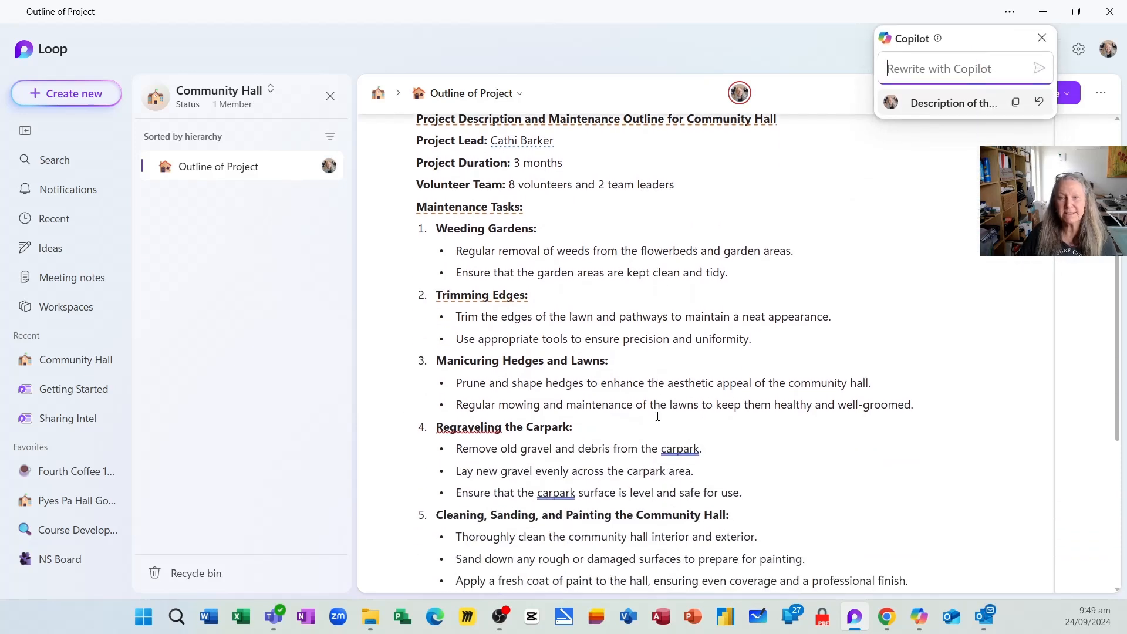
{"action": "scroll", "coordinate": [658, 416], "scroll_direction": "down", "scroll_amount": 2}
{"action": "scroll", "coordinate": [657, 416], "scroll_direction": "down", "scroll_amount": 2}
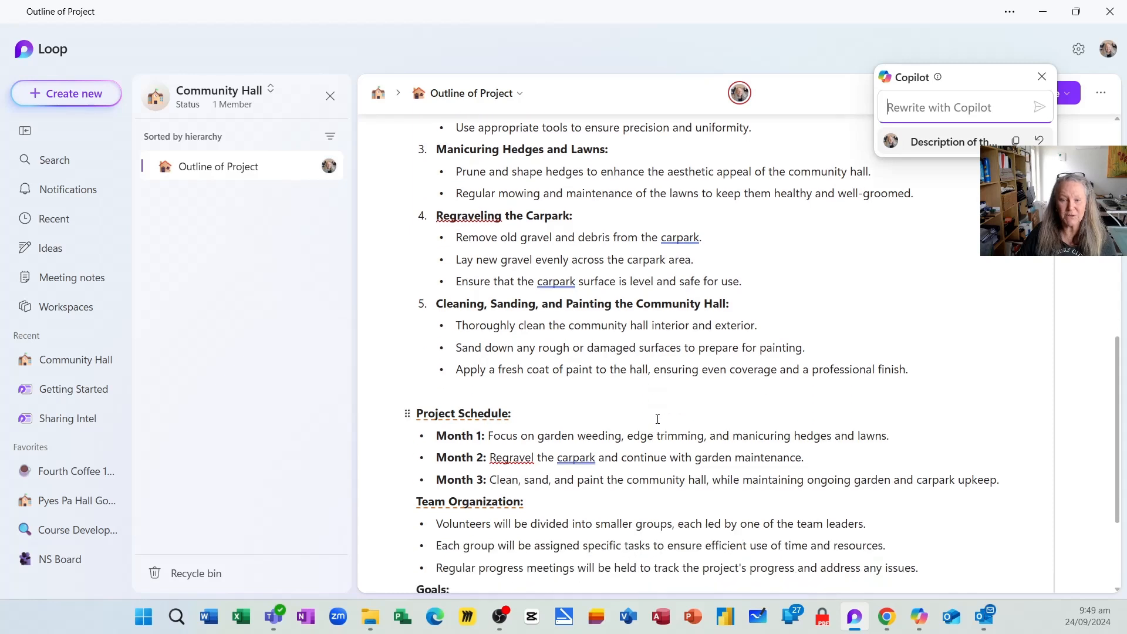
Review the end of the generated outline and the options available for the Outline of Project page
{"action": "scroll", "coordinate": [657, 420], "scroll_direction": "down", "scroll_amount": 1}
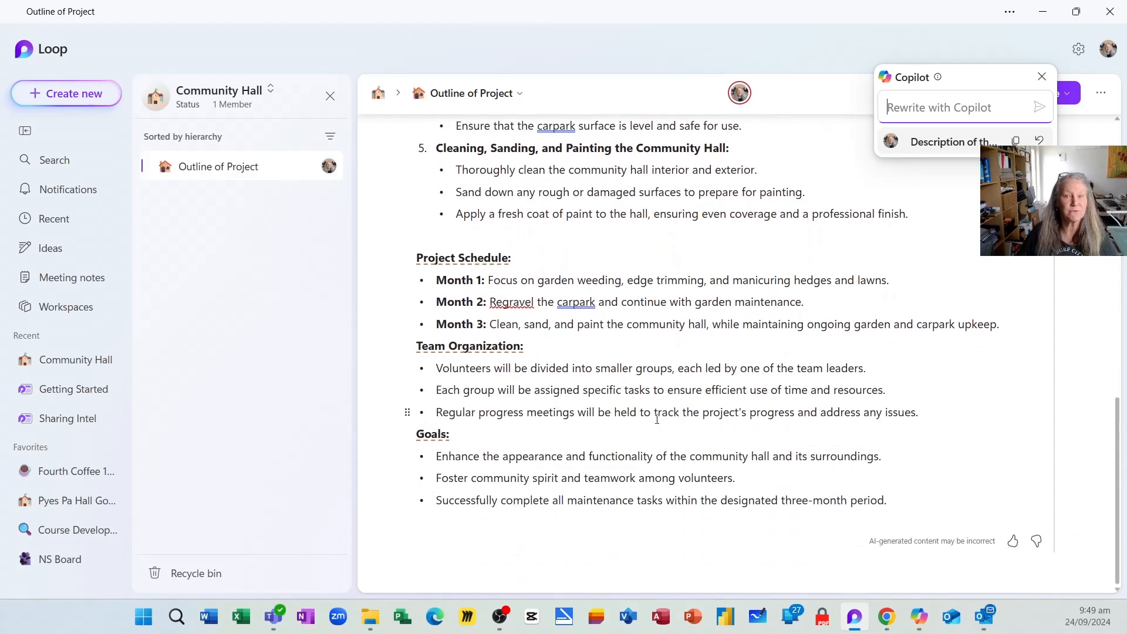
{"action": "left_click", "coordinate": [257, 176]}
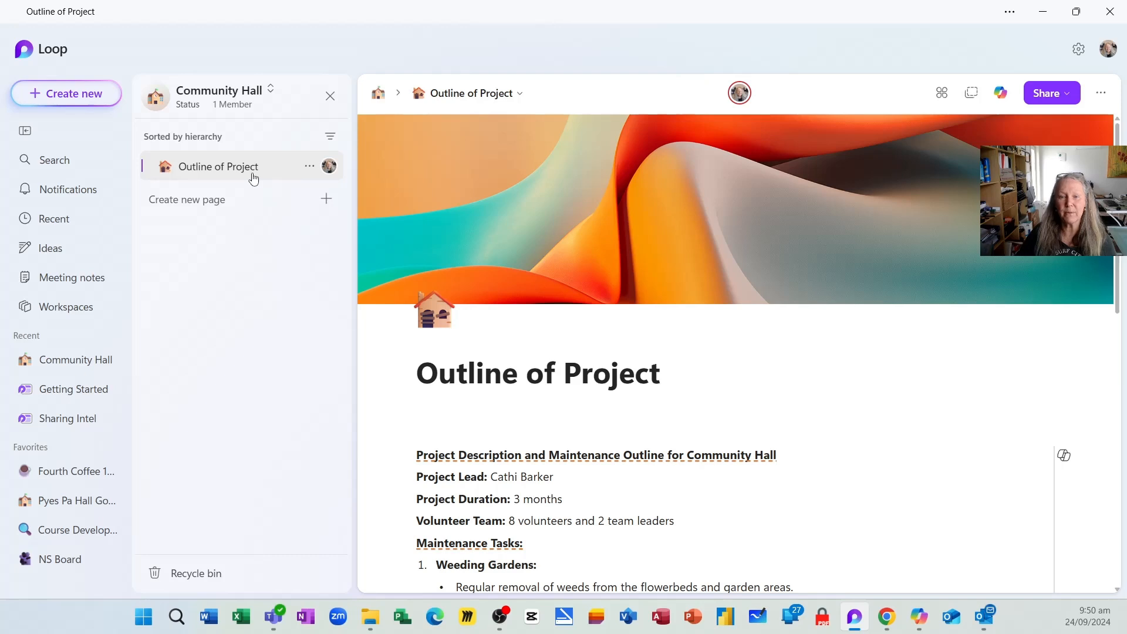
{"action": "left_click", "coordinate": [309, 168]}
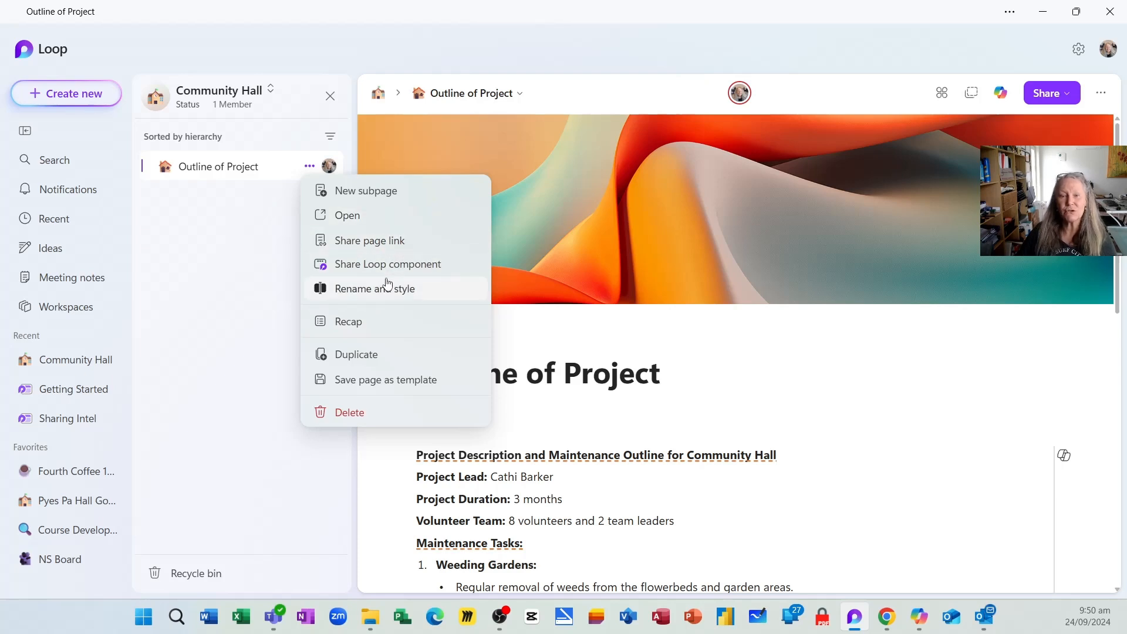
{"action": "left_click", "coordinate": [269, 238]}
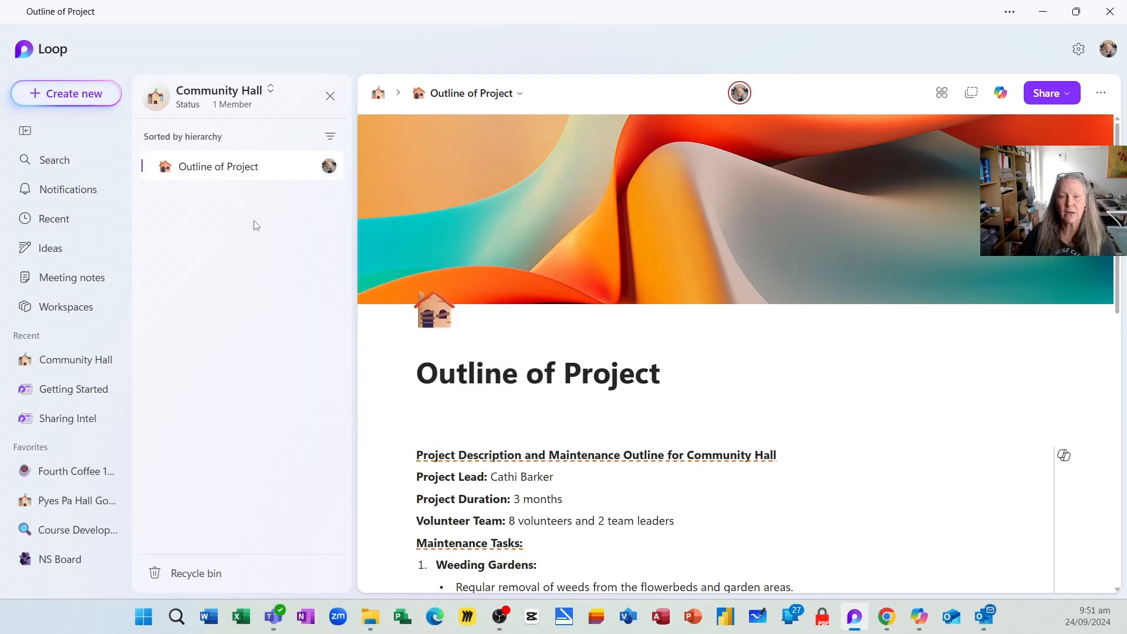
Create a new page in the Community Hall workspace and open the Loop template gallery for it
{"action": "left_click", "coordinate": [86, 103]}
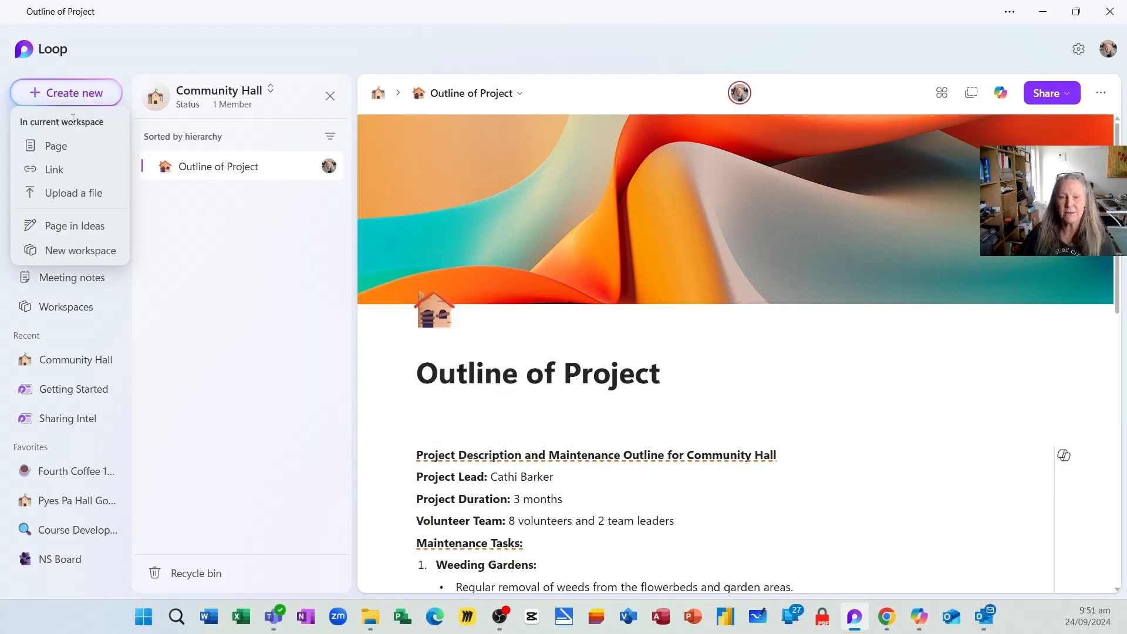
{"action": "left_click", "coordinate": [53, 148]}
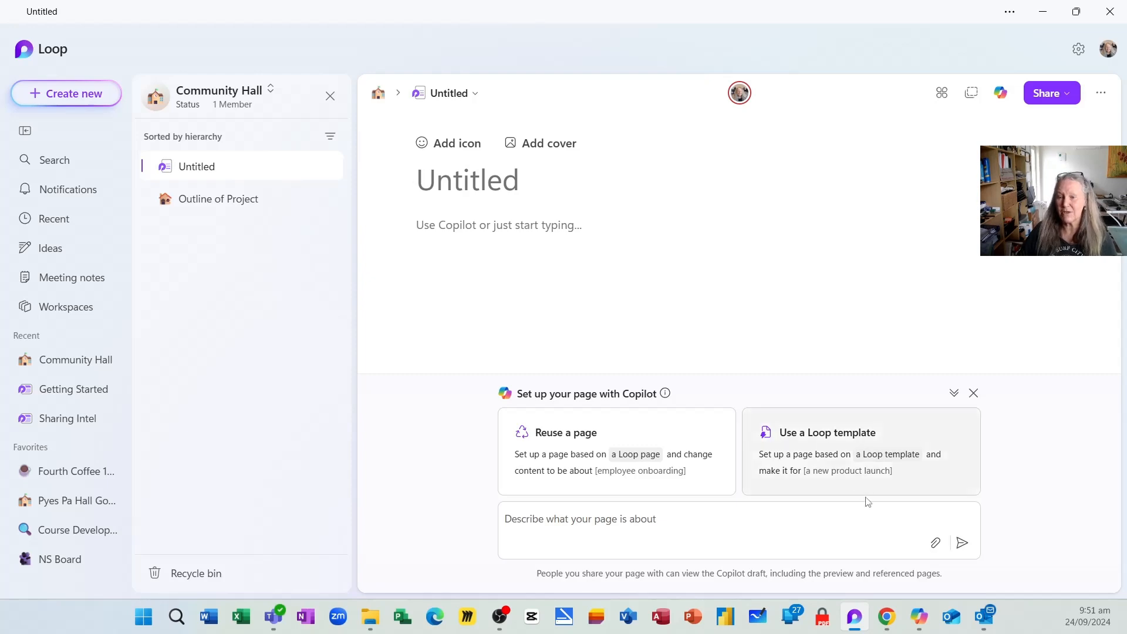
{"action": "left_click", "coordinate": [844, 448]}
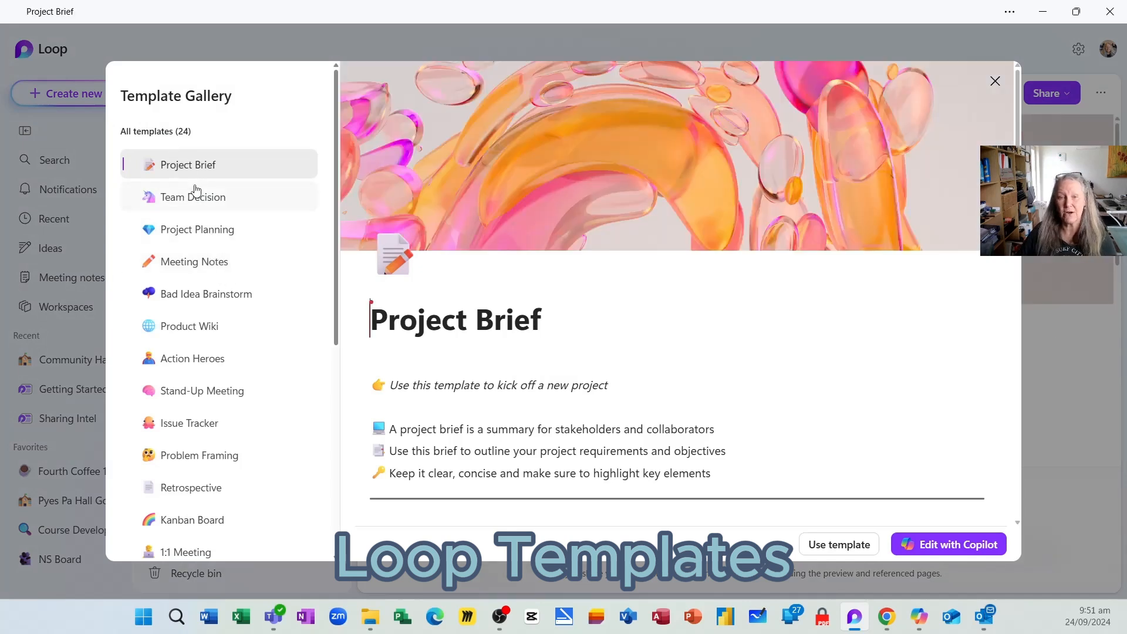
Preview the Team Decision, Project Planning, Meeting Notes, Bad Idea Brainstorm, Action Heroes and Stand-Up Meeting templates, and look through the remaining template list
{"action": "left_click", "coordinate": [221, 197]}
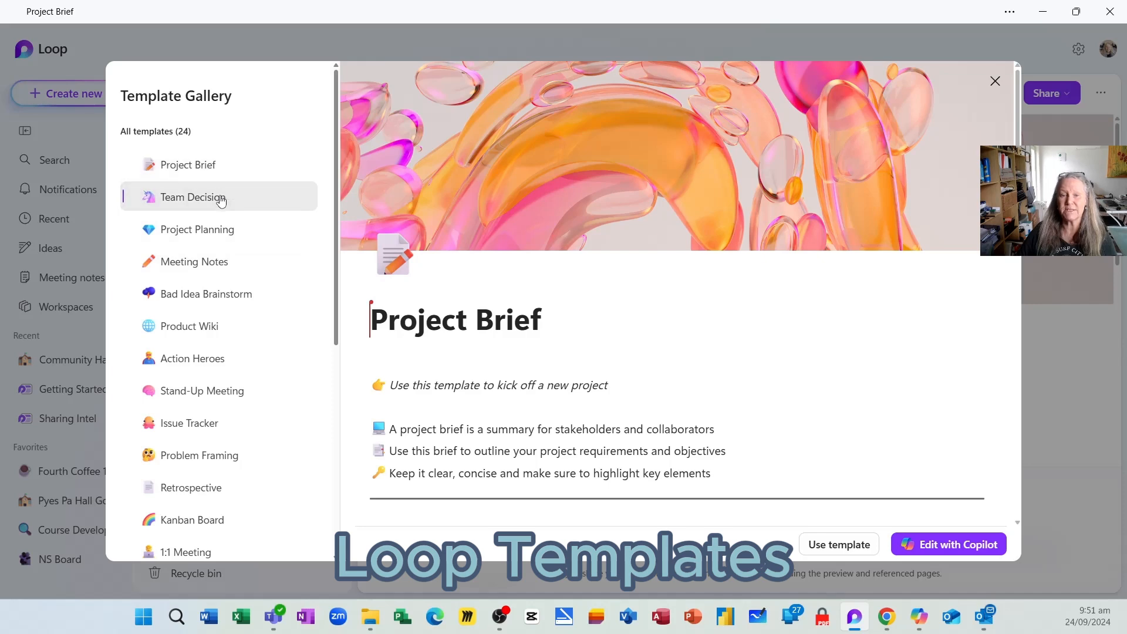
{"action": "left_click", "coordinate": [218, 231]}
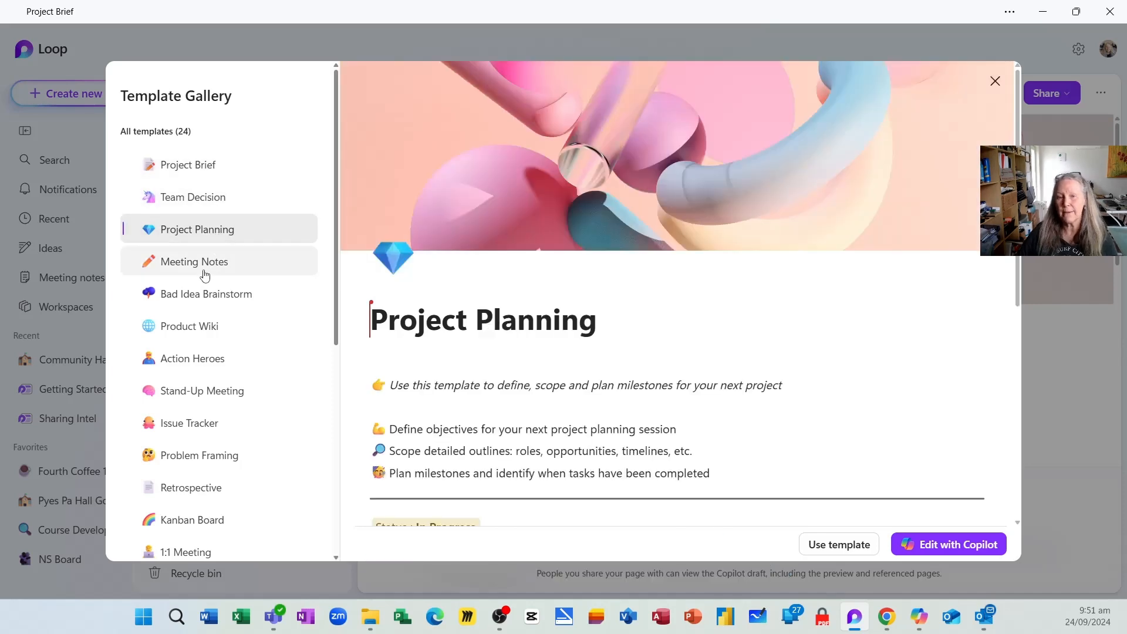
{"action": "left_click", "coordinate": [205, 265]}
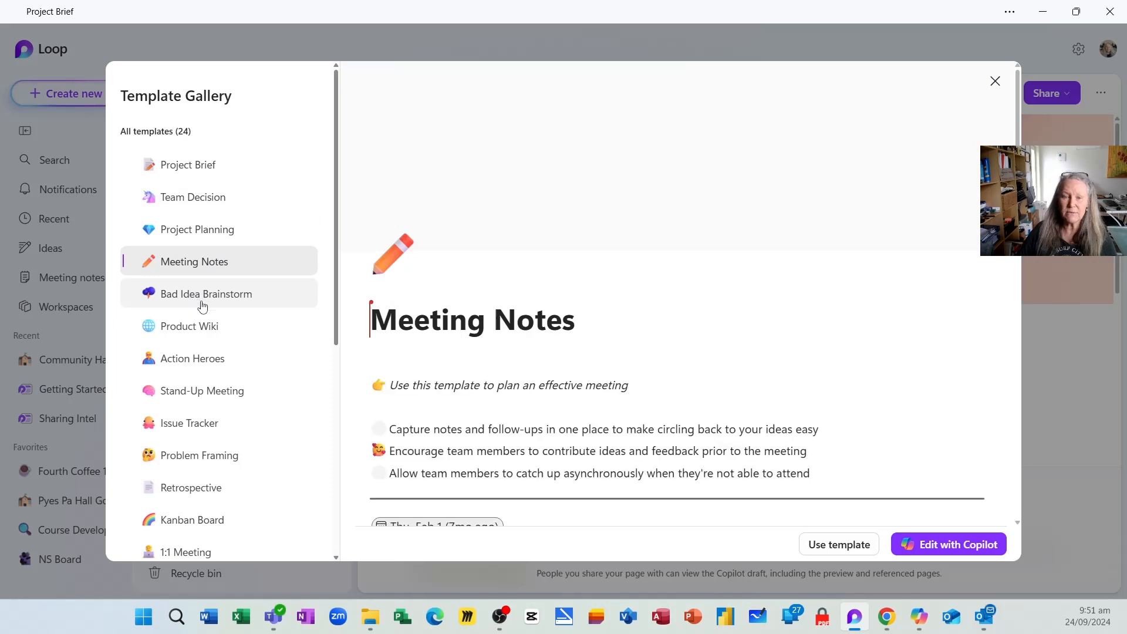
{"action": "left_click", "coordinate": [202, 305]}
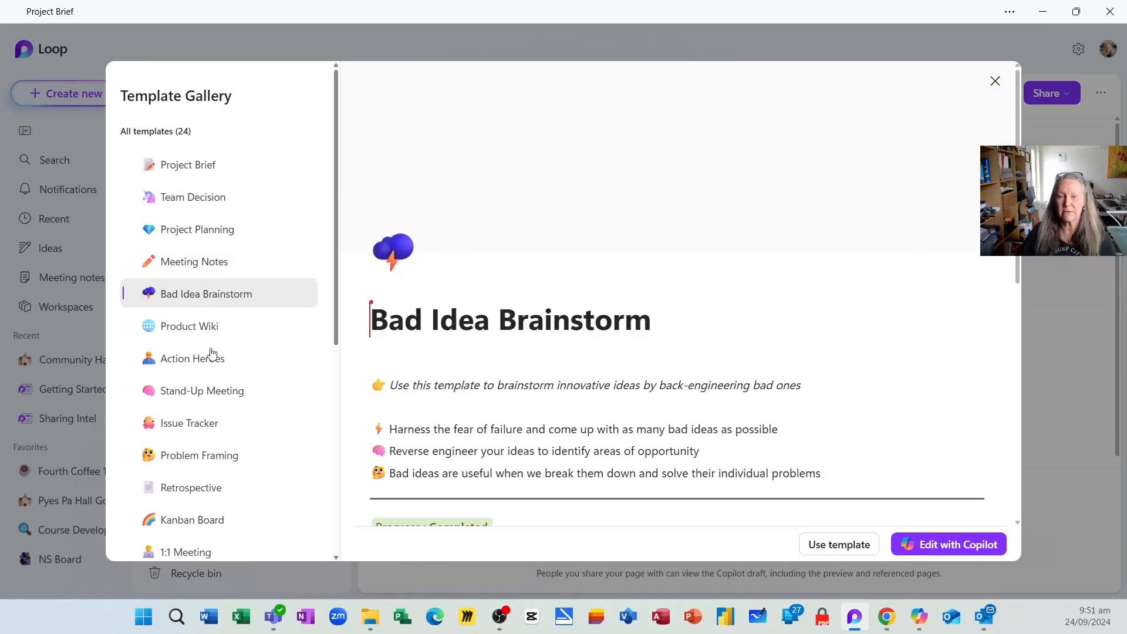
{"action": "left_click", "coordinate": [214, 361]}
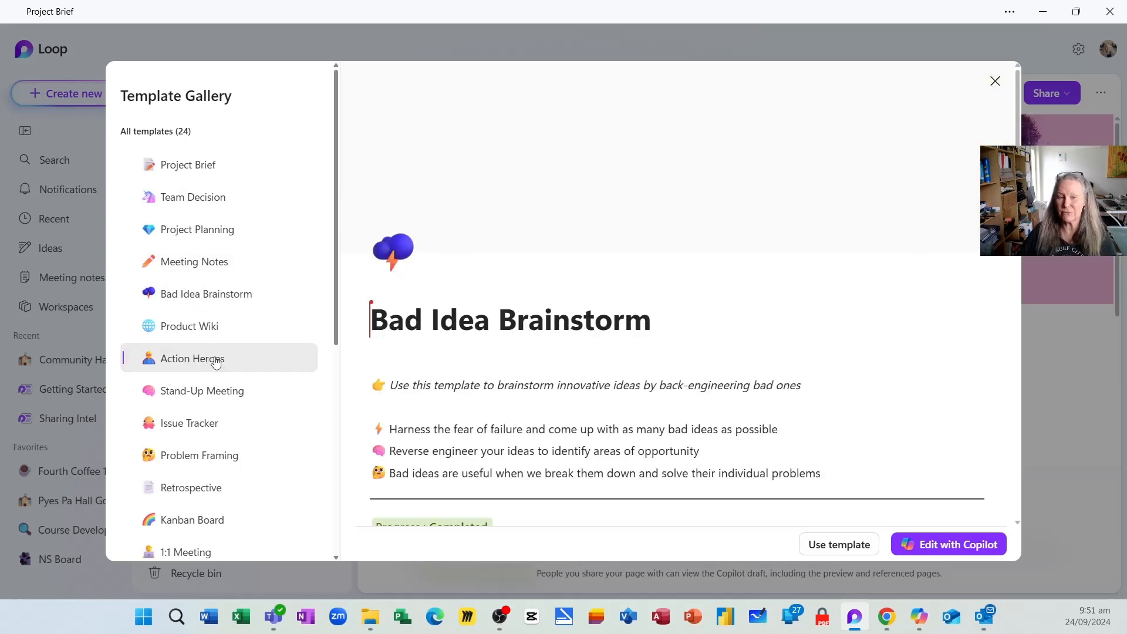
{"action": "left_click", "coordinate": [226, 393]}
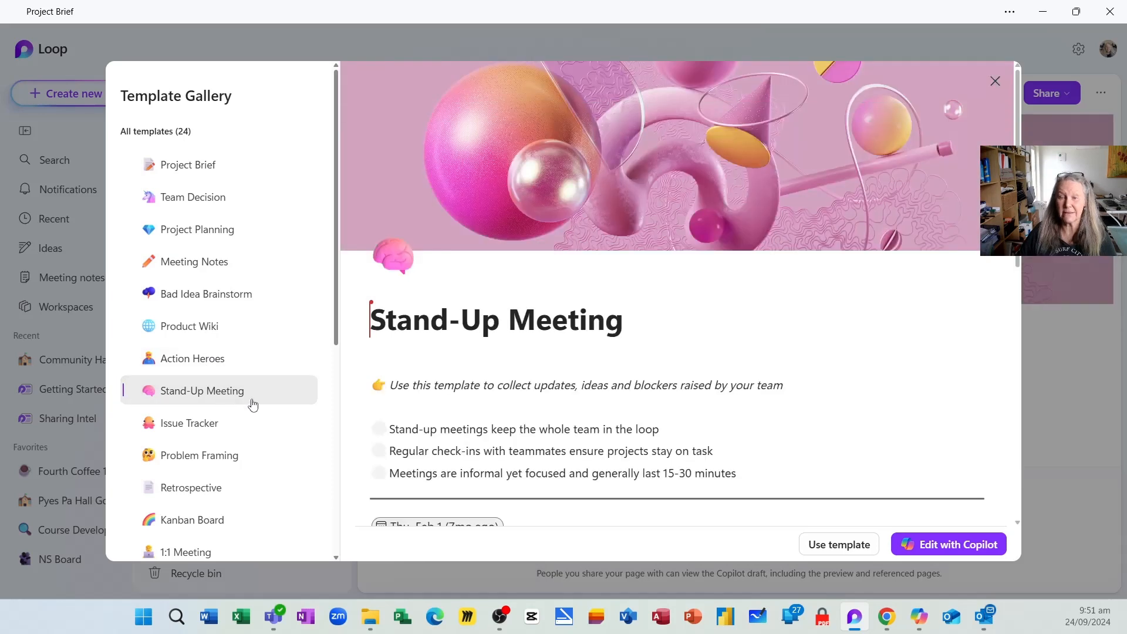
{"action": "scroll", "coordinate": [253, 404], "scroll_direction": "down", "scroll_amount": 6}
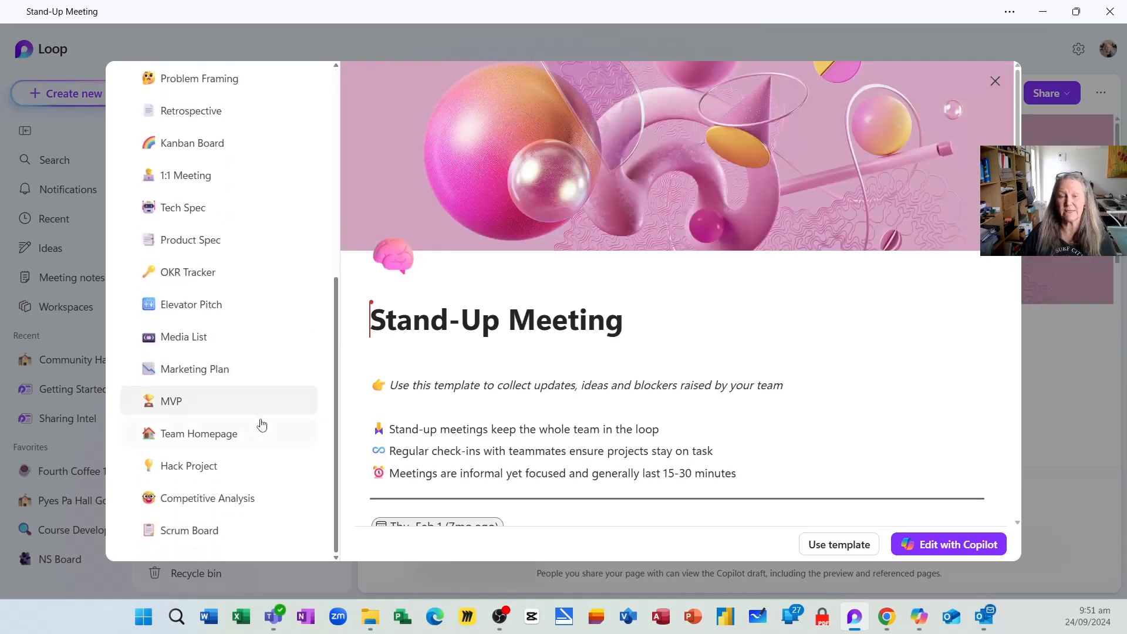
Preview the Team Homepage template through to its upcoming events section and apply it to the new page
{"action": "left_click", "coordinate": [211, 442]}
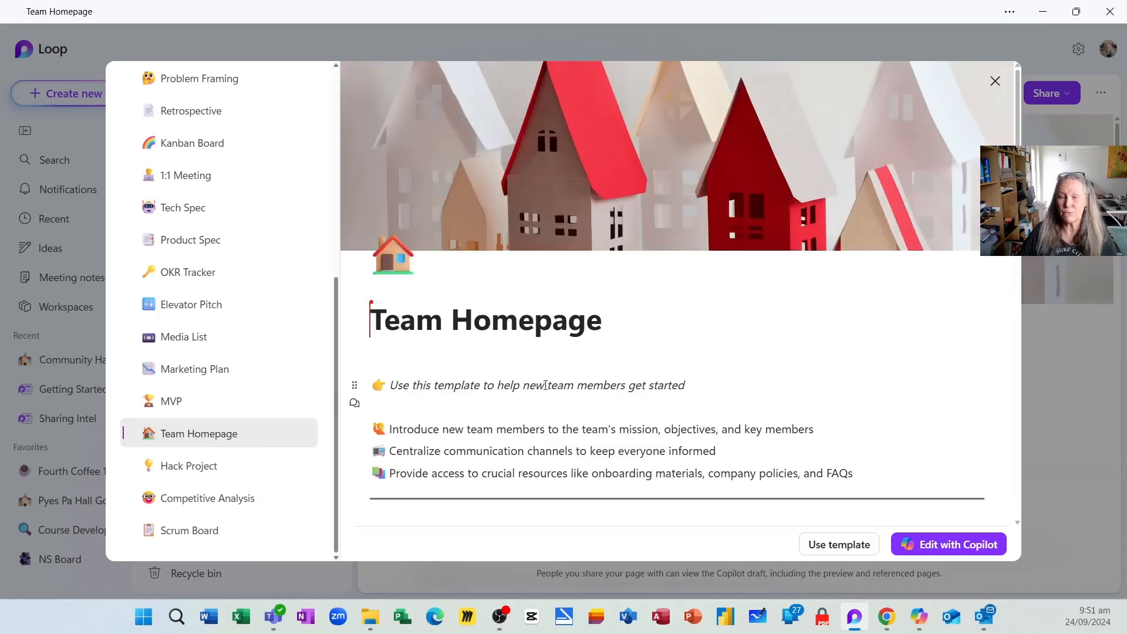
{"action": "scroll", "coordinate": [763, 469], "scroll_direction": "down", "scroll_amount": 15}
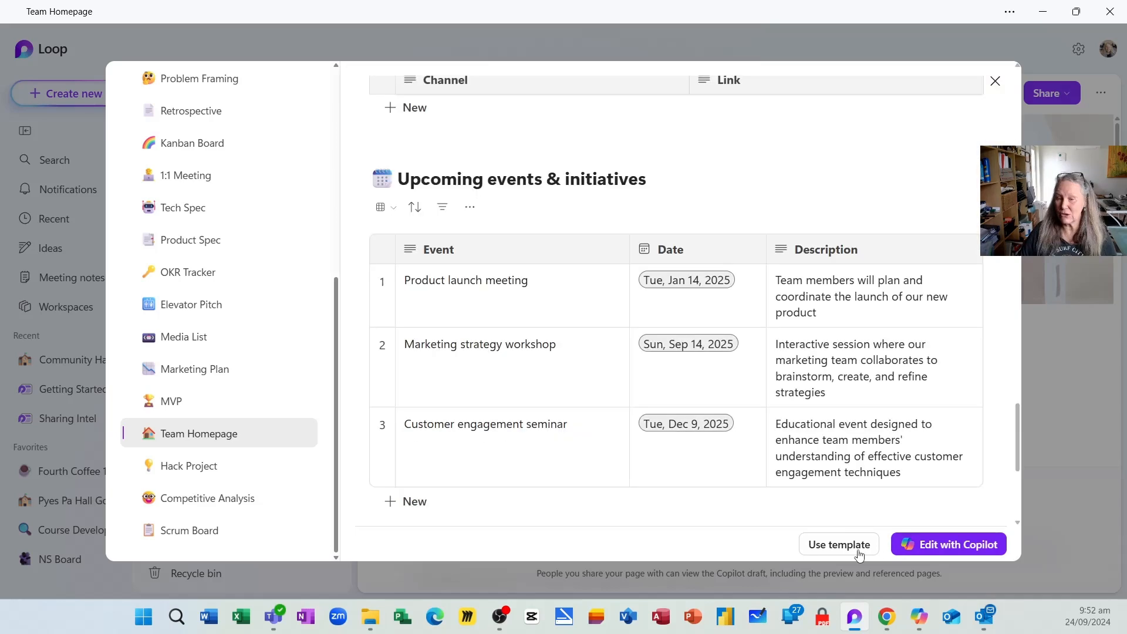
{"action": "left_click", "coordinate": [843, 548]}
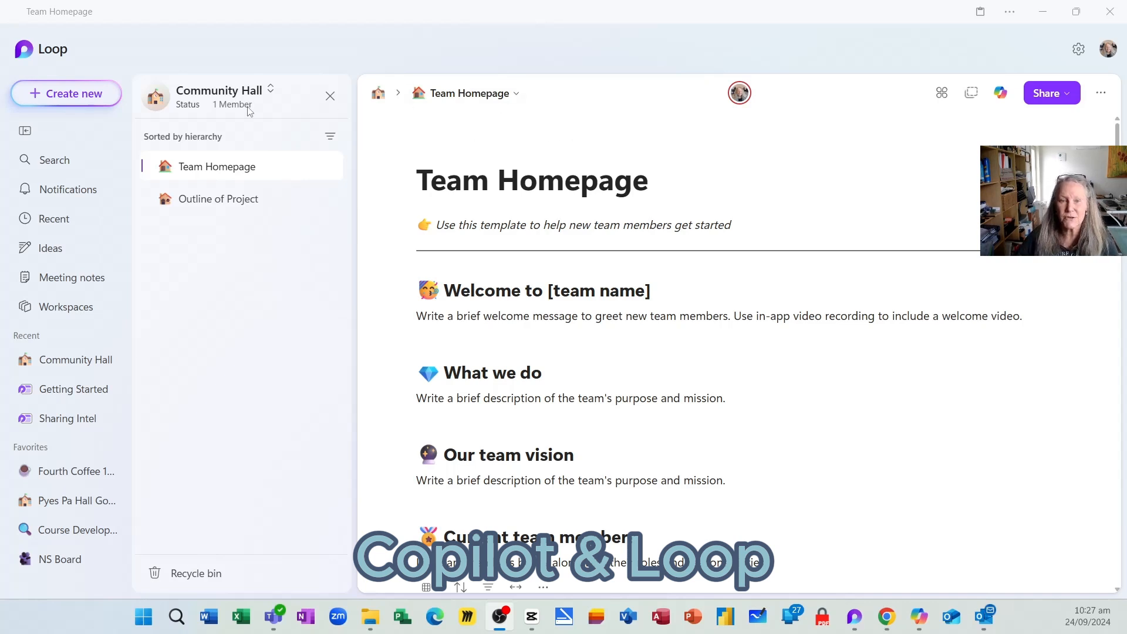
Create another page in the Community Hall workspace and title it "Regravelling the Carpark"
{"action": "left_click", "coordinate": [90, 104]}
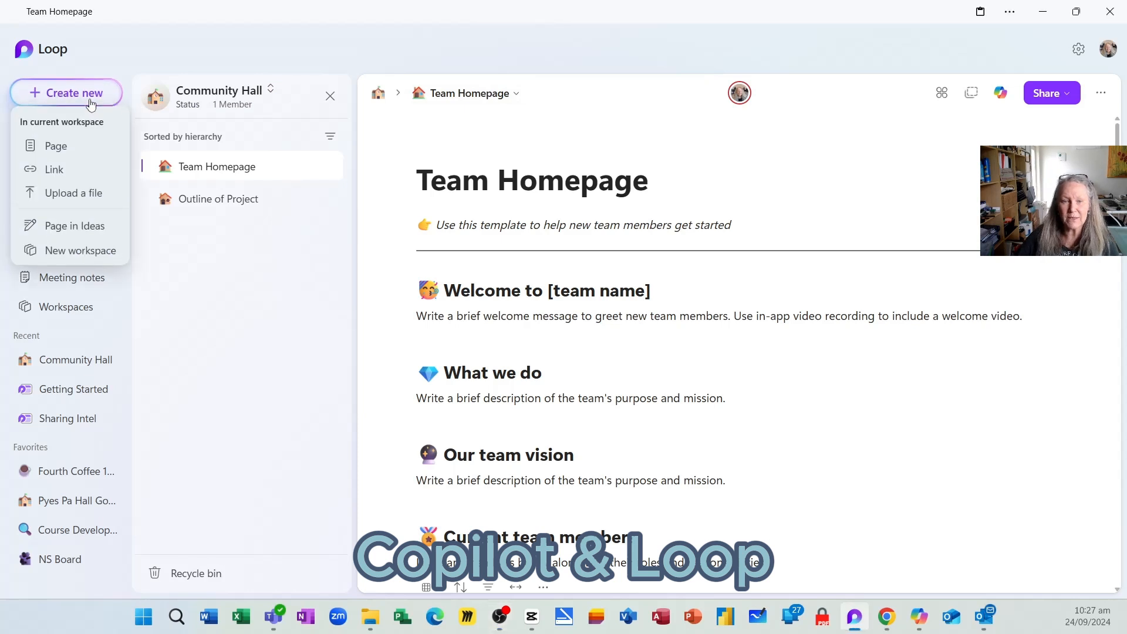
{"action": "left_click", "coordinate": [77, 159]}
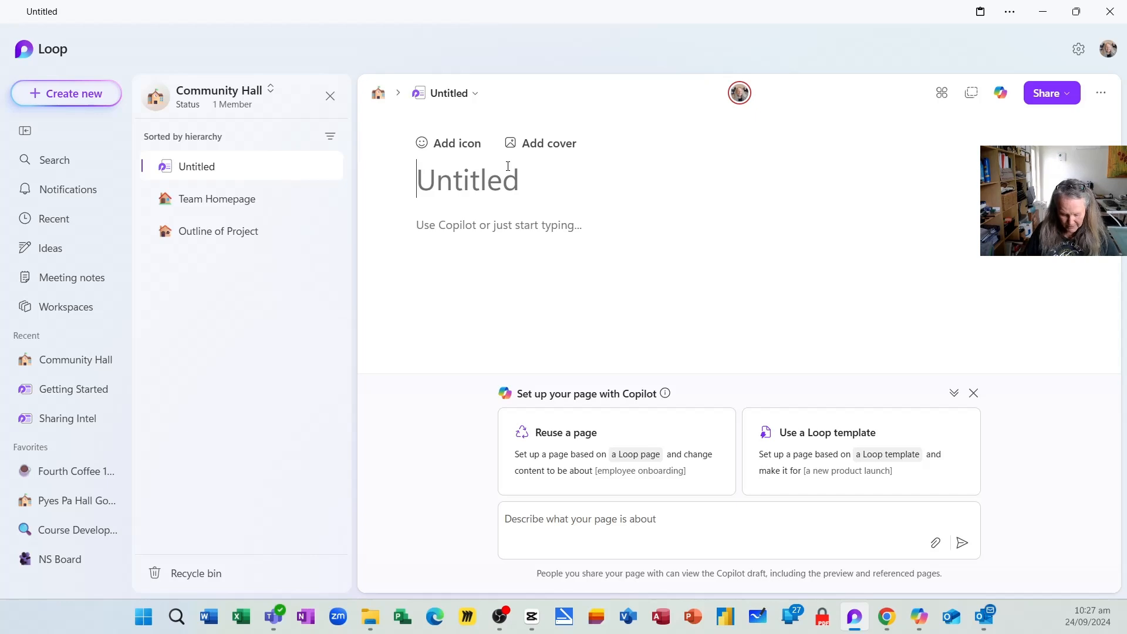
{"action": "type", "text": "G"}
{"action": "key", "text": "BackSpace"}
{"action": "type", "text": "Regra"}
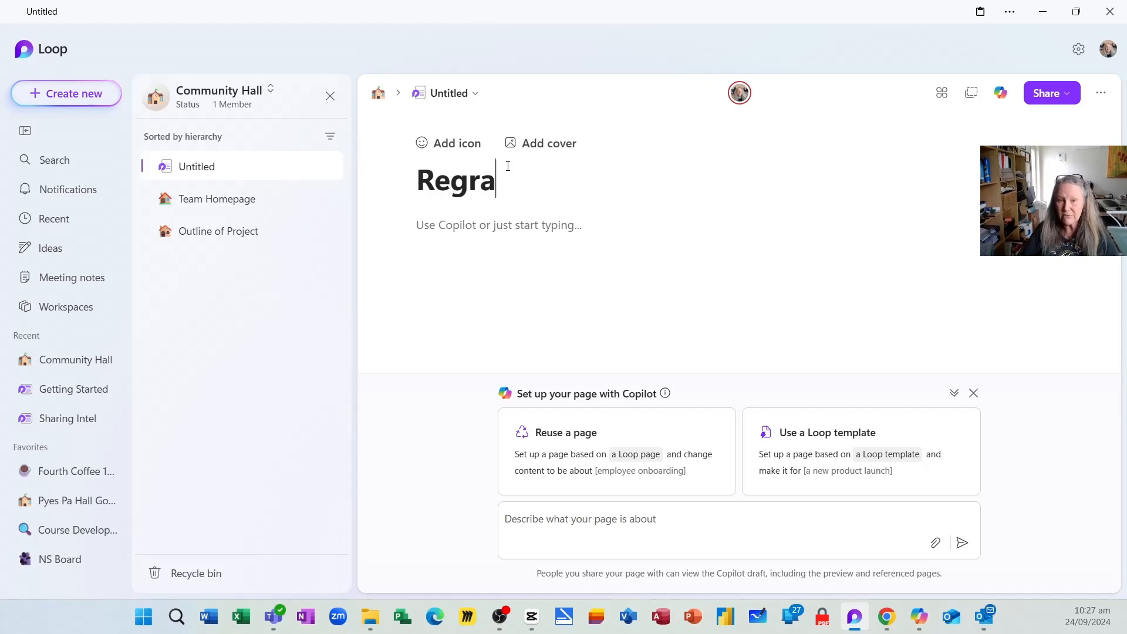
{"action": "type", "text": "velling the C"}
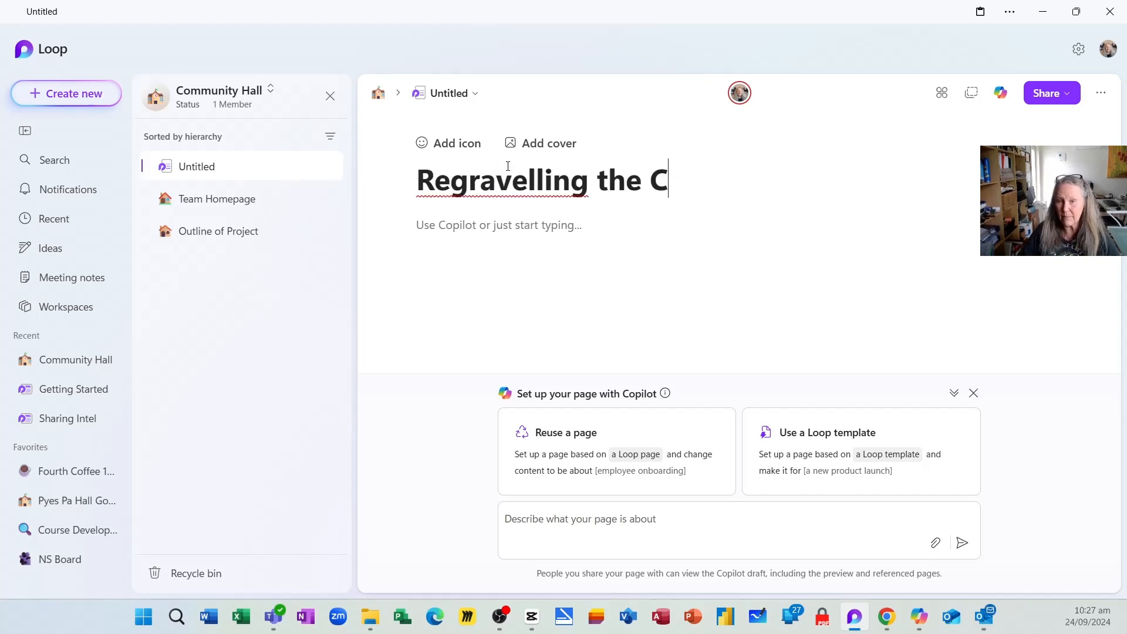
{"action": "type", "text": "arpark"}
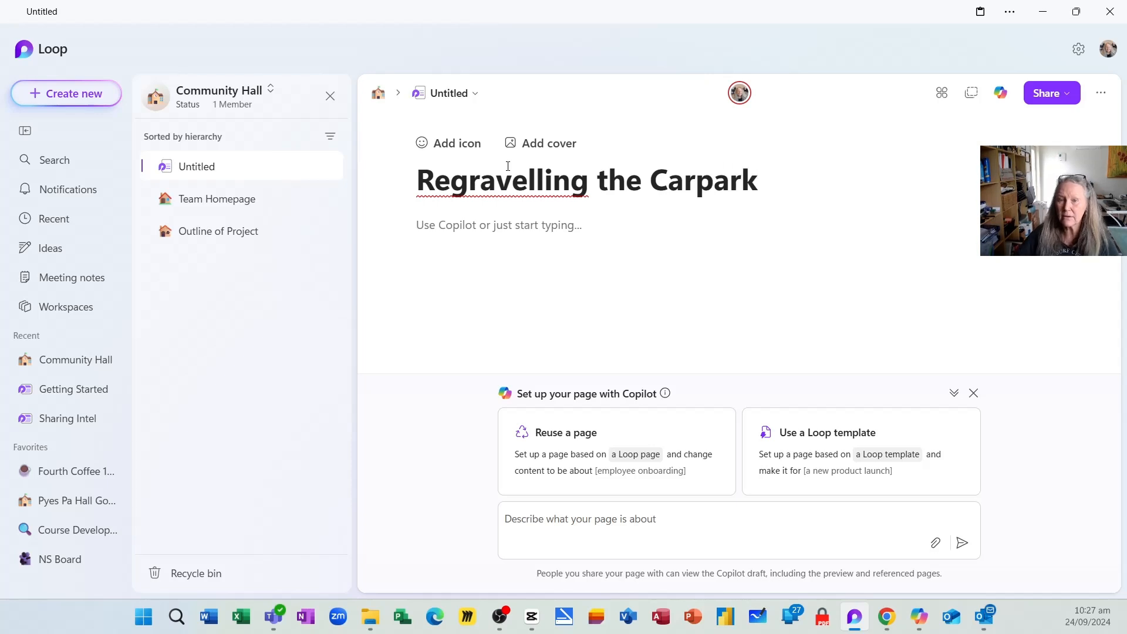
Insert a hyphen in the page title so it reads "Re-gravelling the Carpark", and place the cursor in the page body
{"action": "left_click", "coordinate": [451, 184]}
{"action": "left_click", "coordinate": [446, 242]}
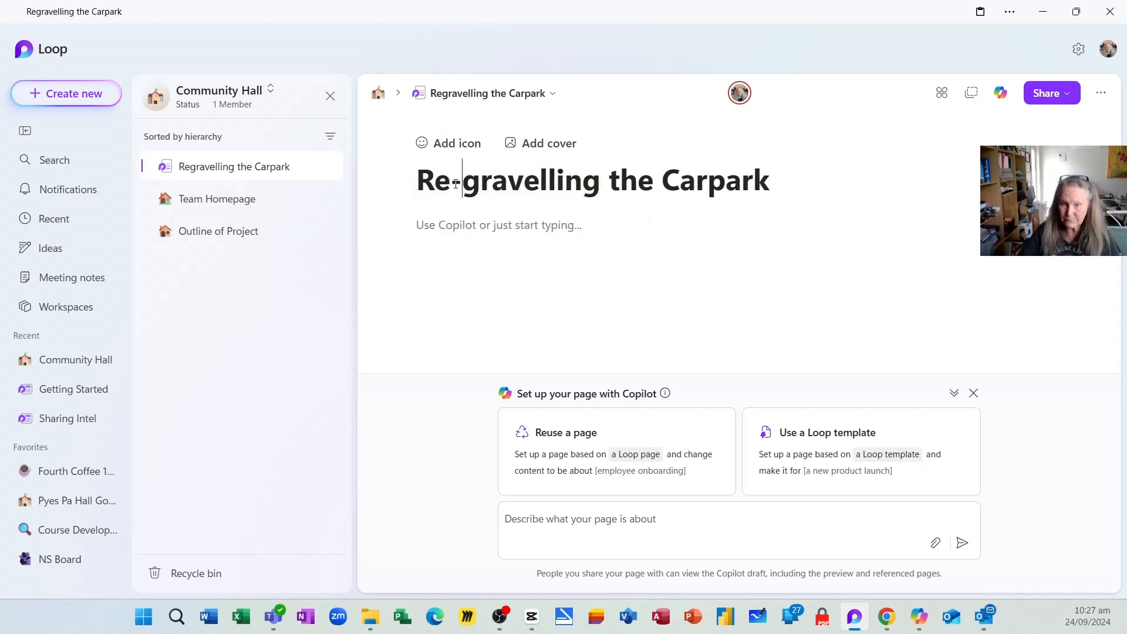
{"action": "left_click", "coordinate": [476, 228]}
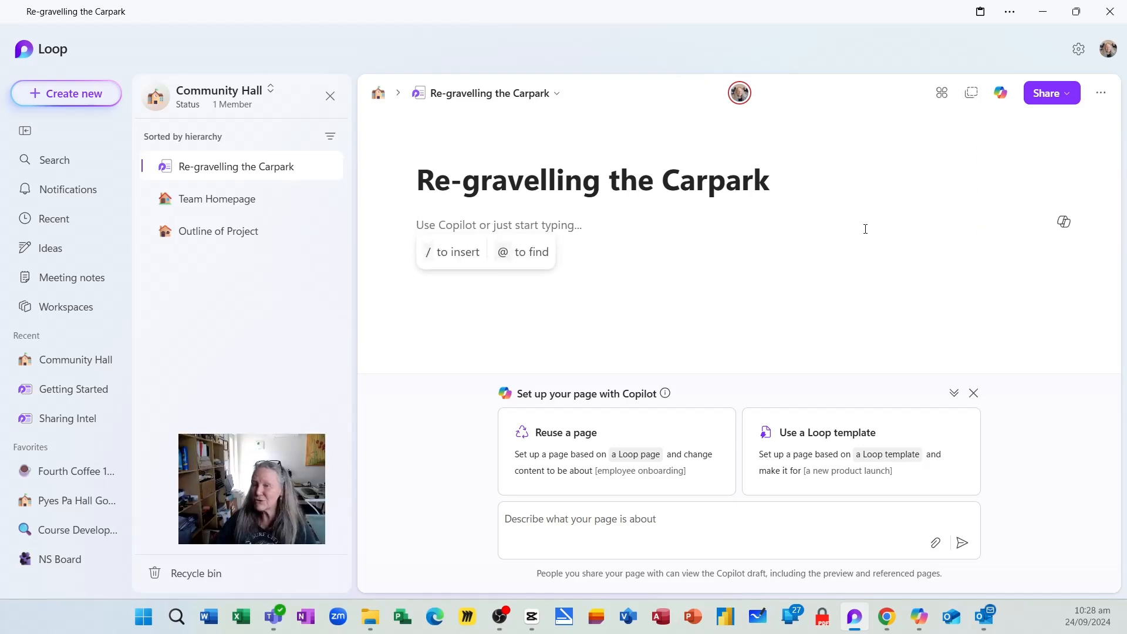
Have Copilot draft the page body with the prompt "write a paragraph for the board members that describes the importance of re-gravelling a carpark"
{"action": "left_click", "coordinate": [1063, 222]}
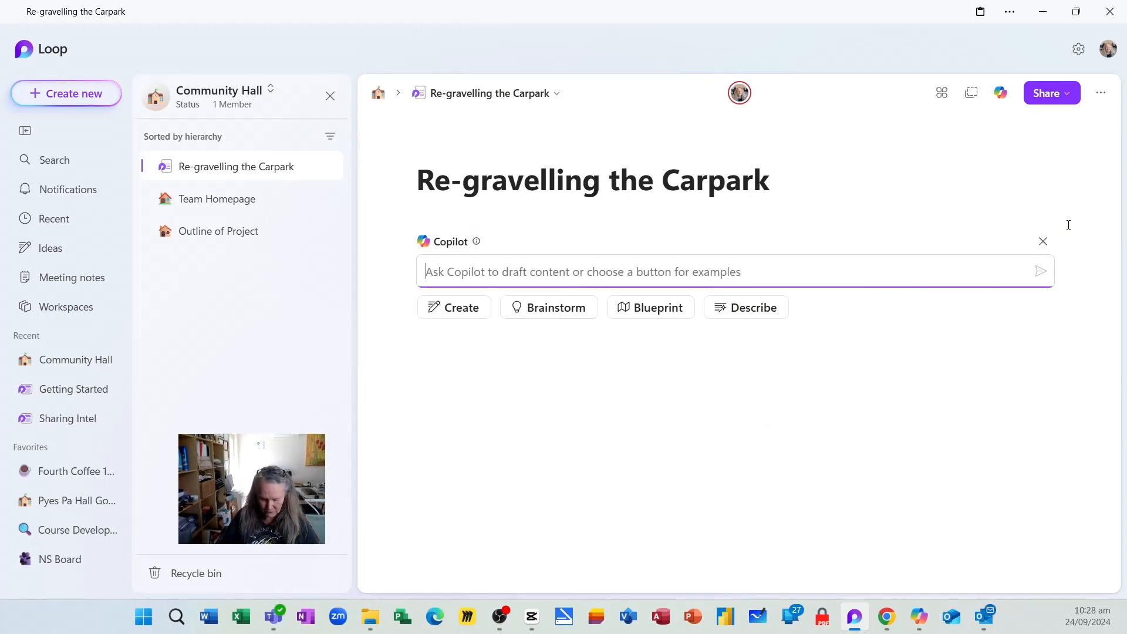
{"action": "type", "text": "write a parg"}
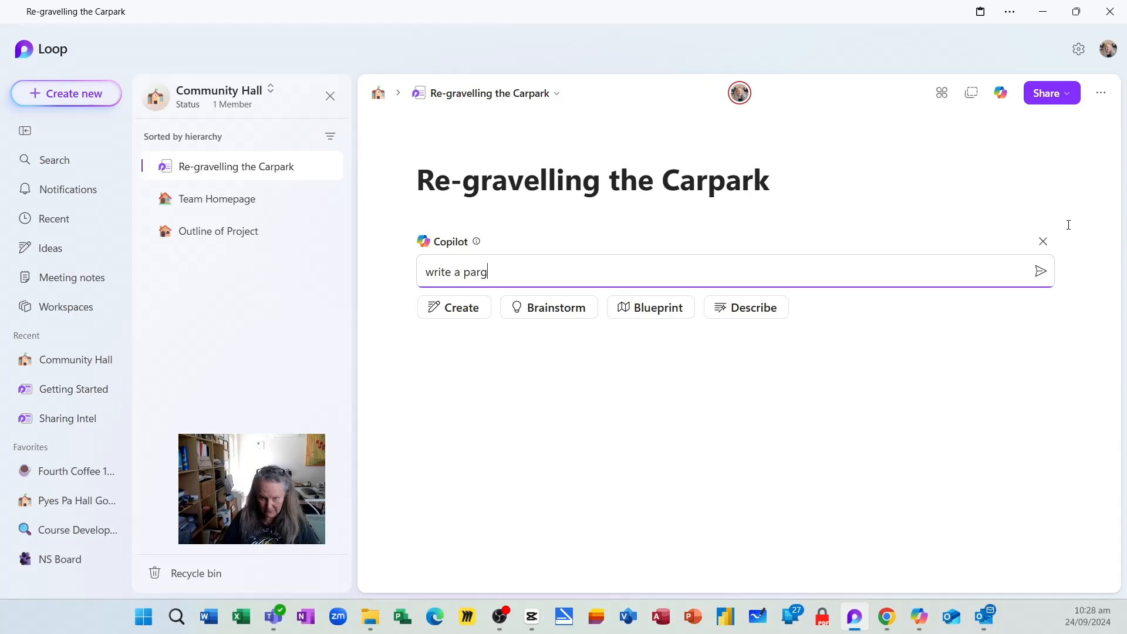
{"action": "key", "text": "BackSpace"}
{"action": "type", "text": "agraph"}
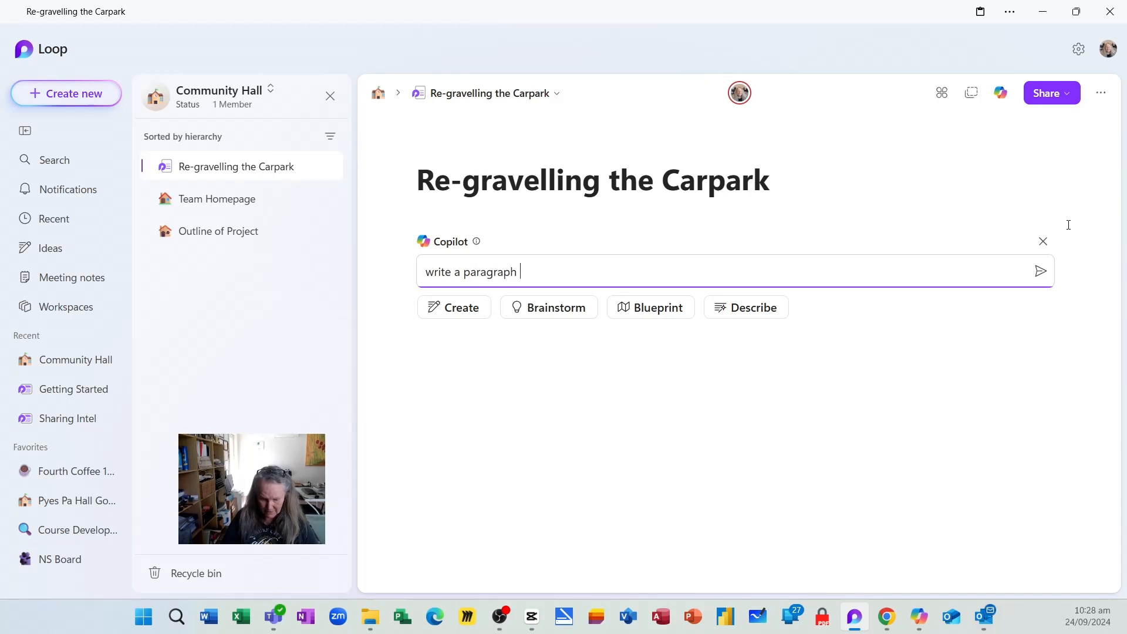
{"action": "type", "text": " for the board"}
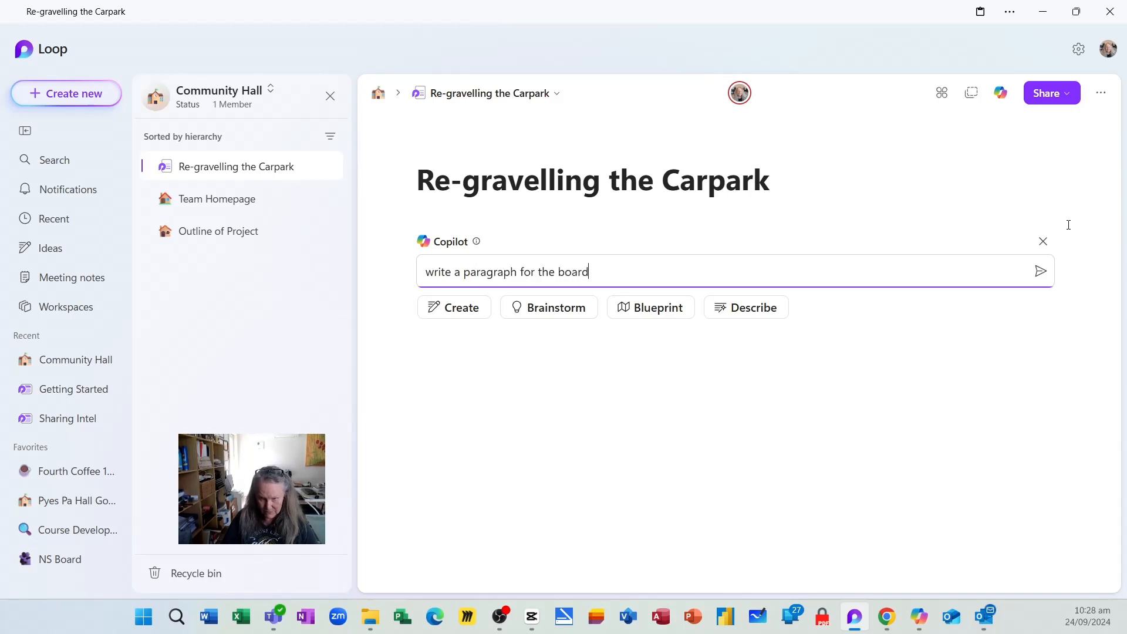
{"action": "type", "text": " members that describes "}
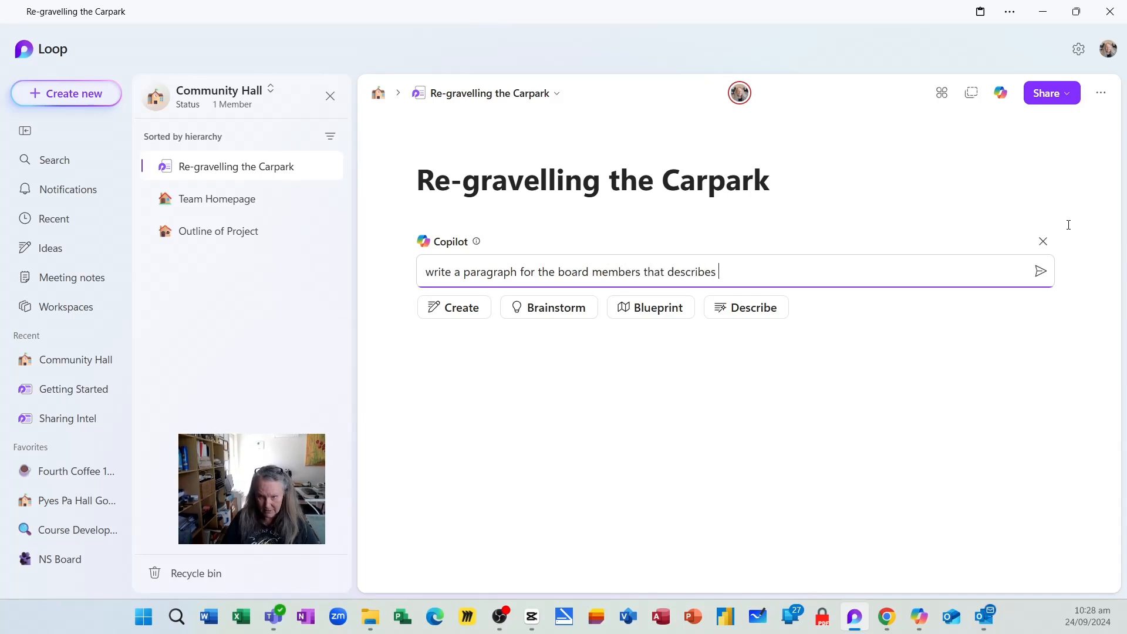
{"action": "type", "text": "the importance of "}
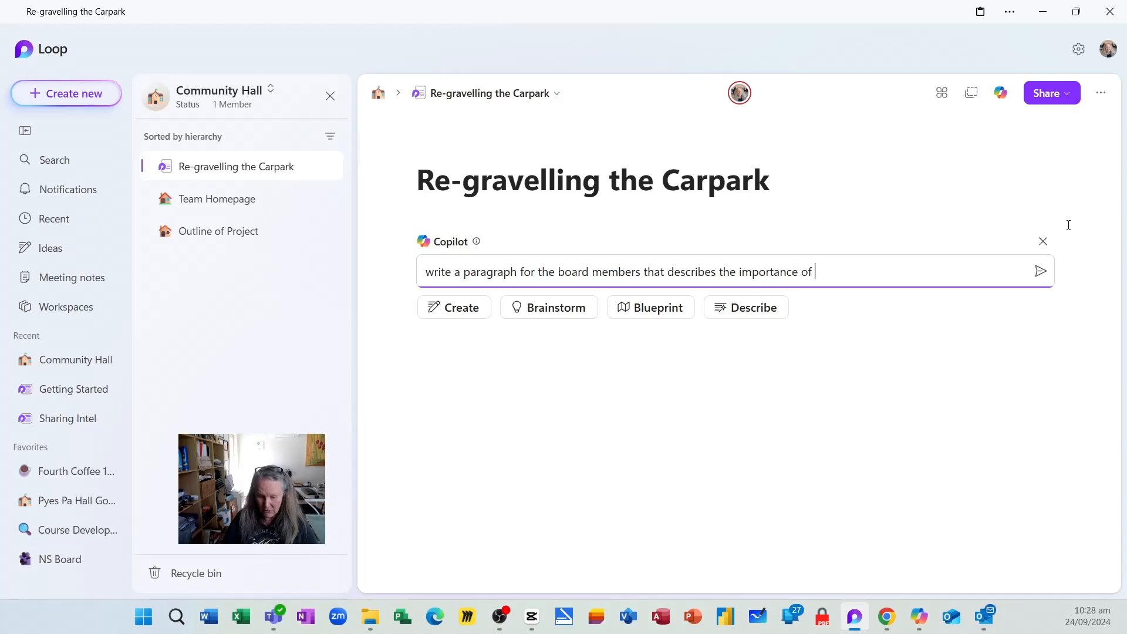
{"action": "type", "text": "re-gr"}
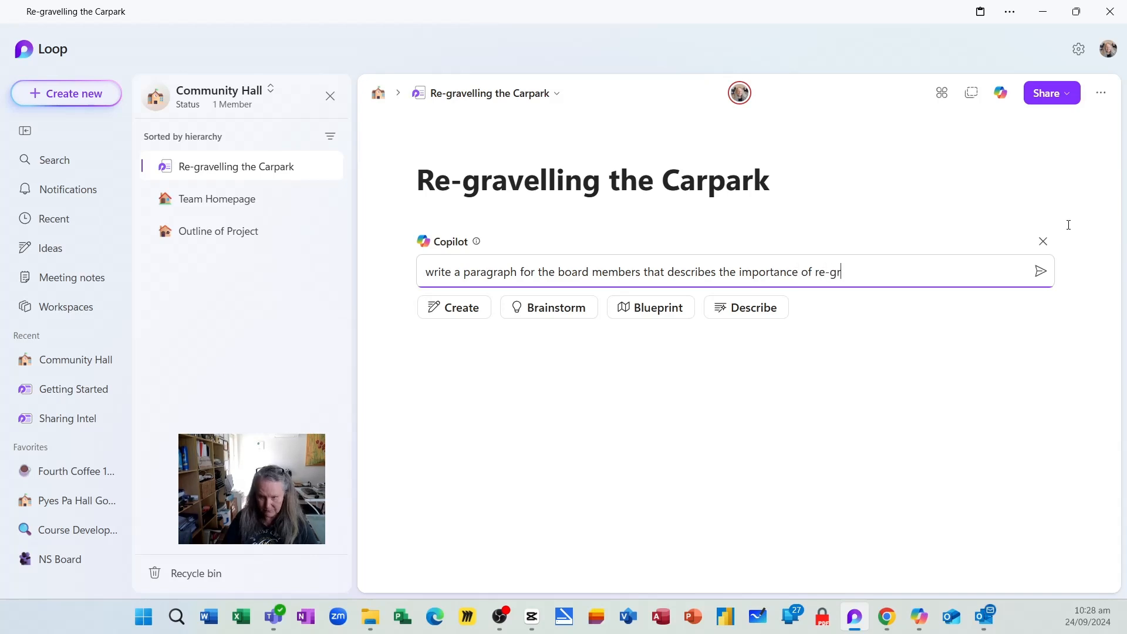
{"action": "type", "text": "avelling a car"}
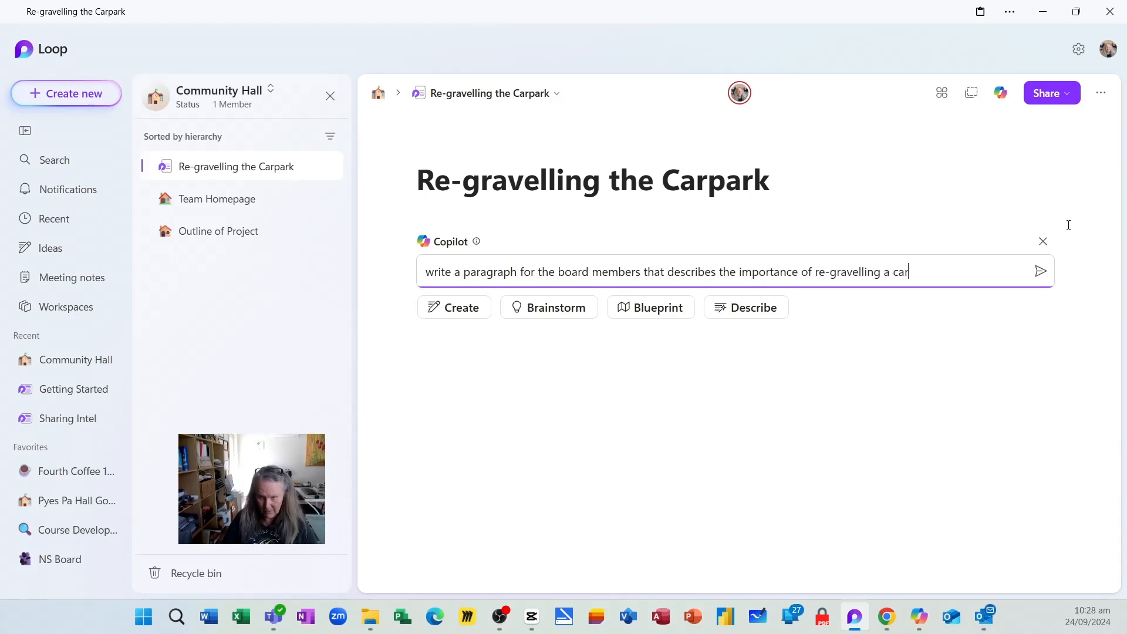
{"action": "type", "text": "park"}
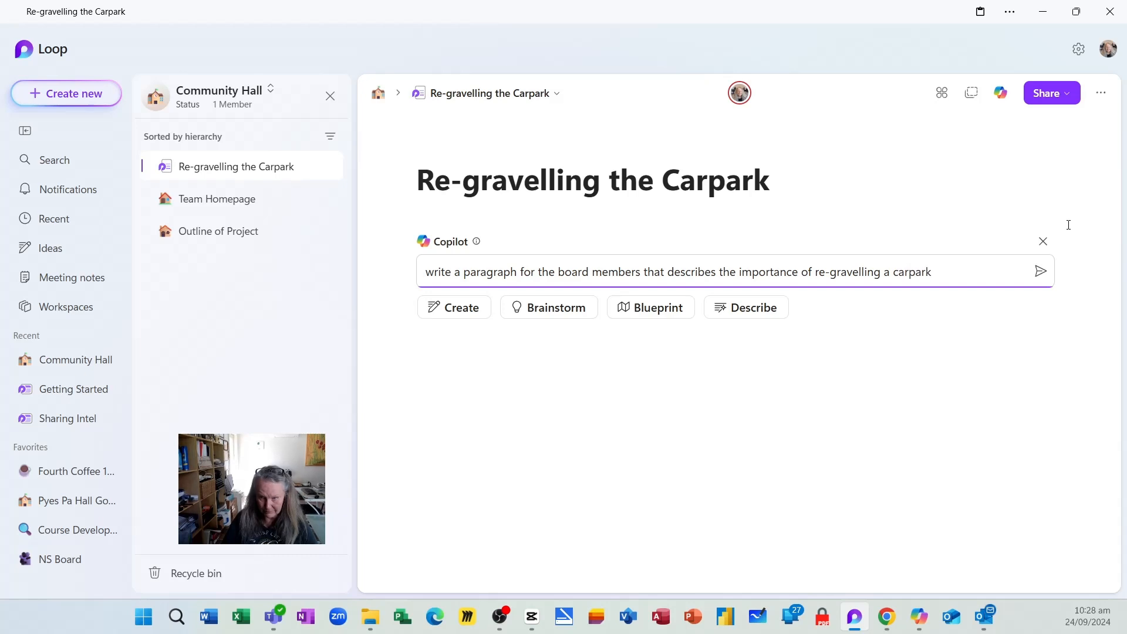
{"action": "key", "text": "Return"}
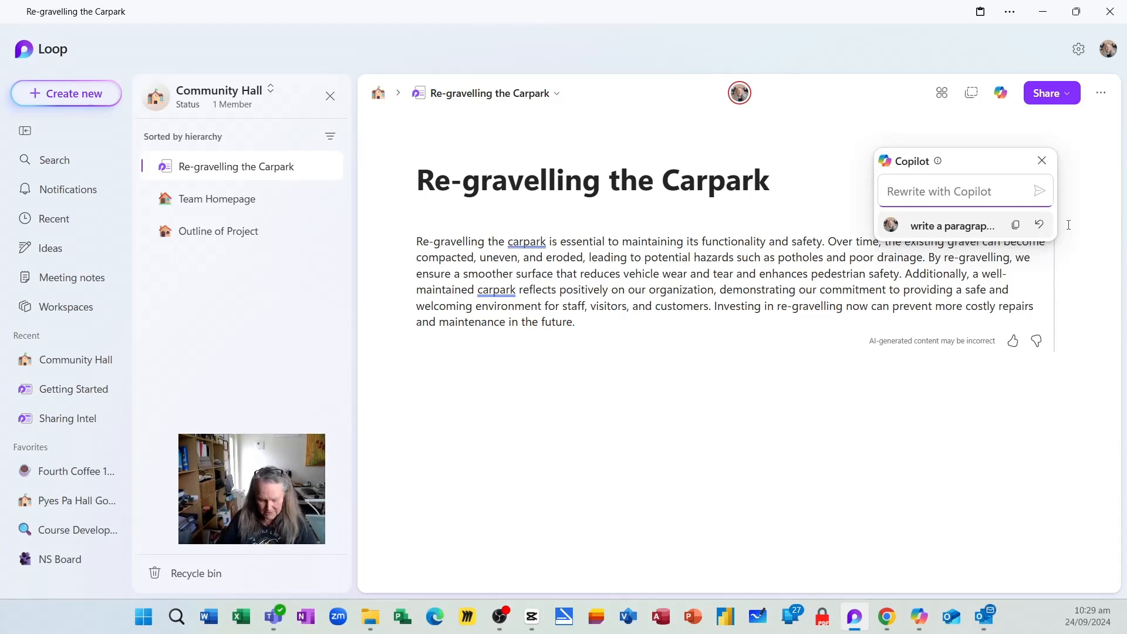
Have Copilot revise the text with the prompt "rewrite this paragraph to explain how often this should be done outside a community hall"
{"action": "type", "text": "rewrite this"}
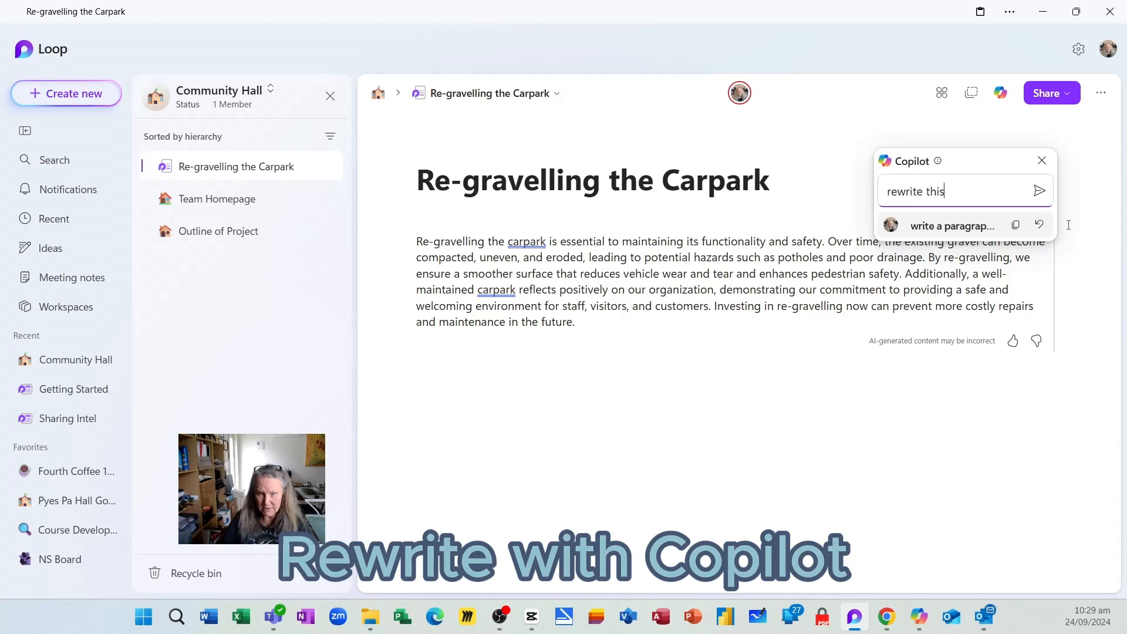
{"action": "type", "text": " parag"}
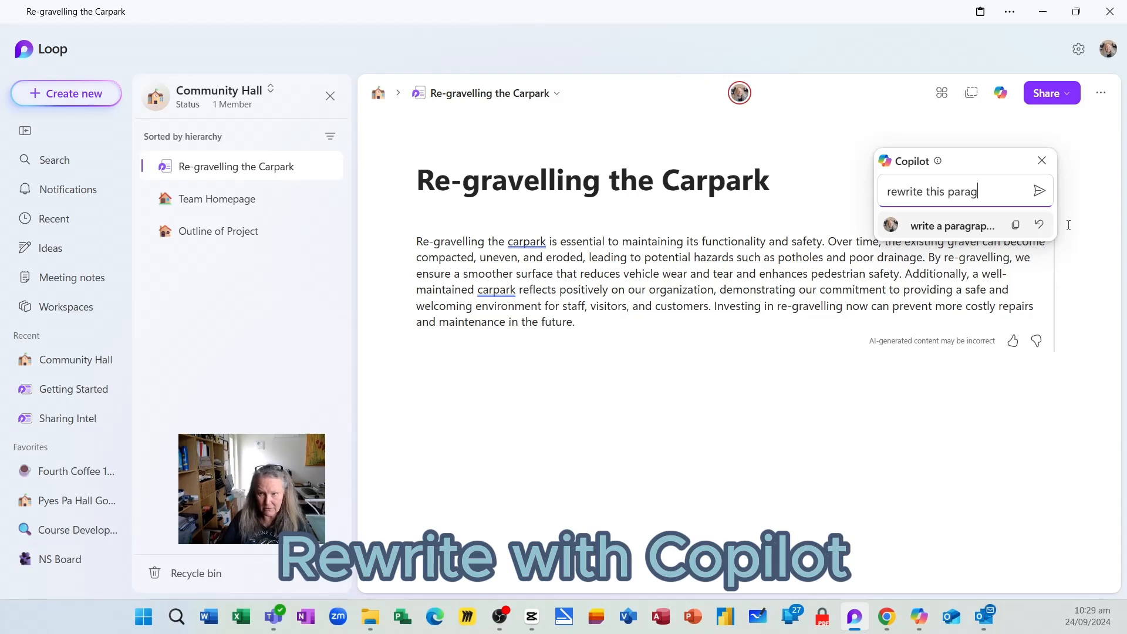
{"action": "type", "text": "raph to explai"}
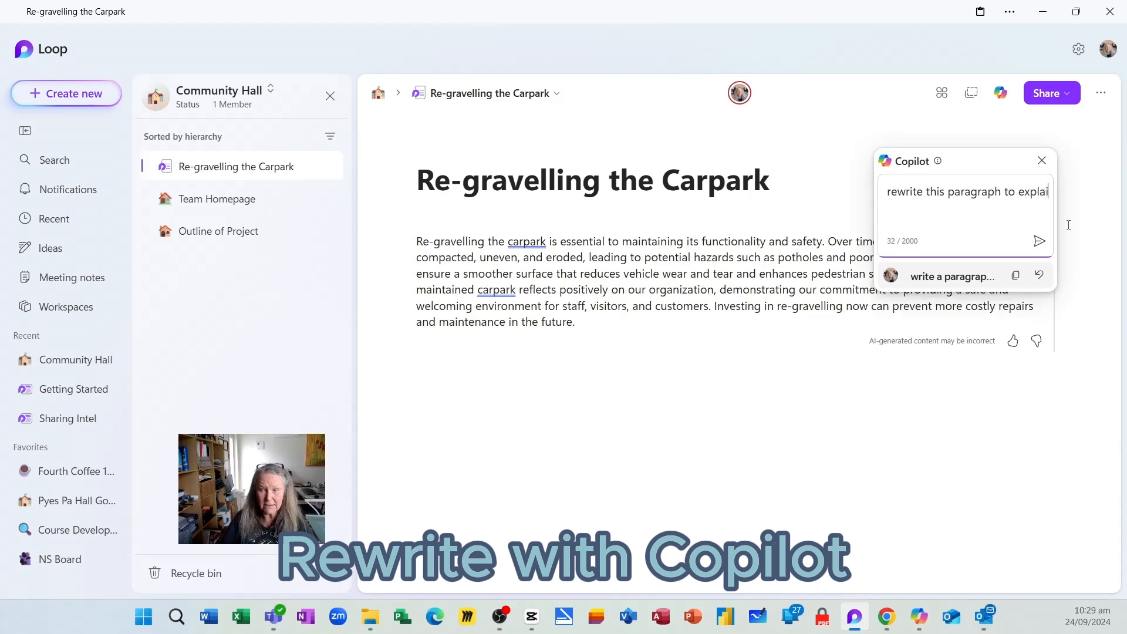
{"action": "type", "text": "n how often this"}
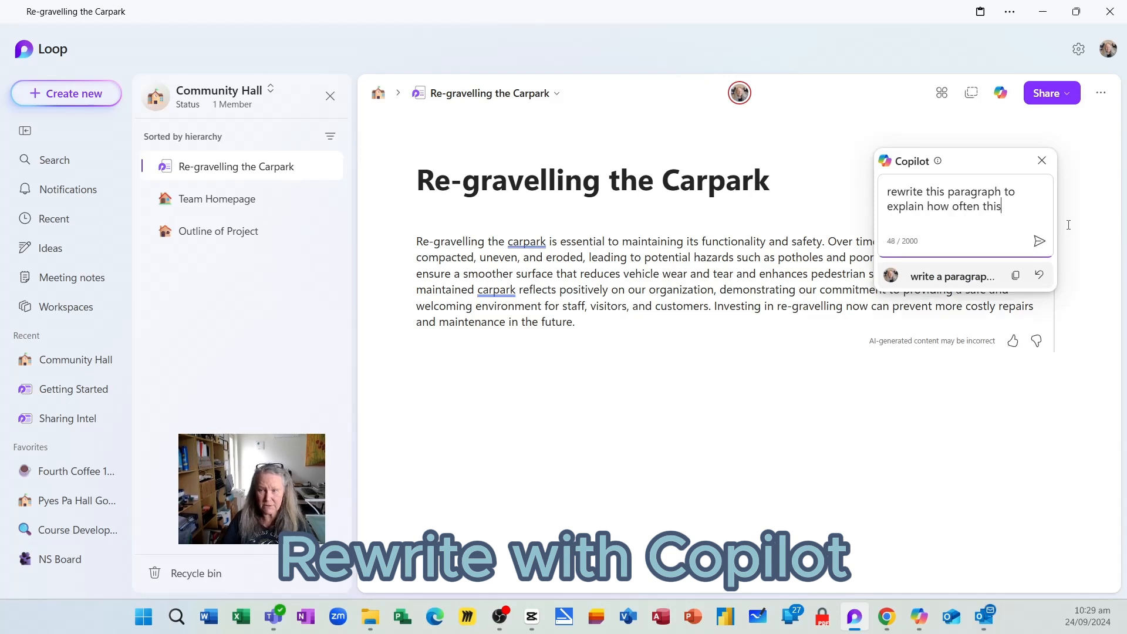
{"action": "type", "text": " shoule be d"}
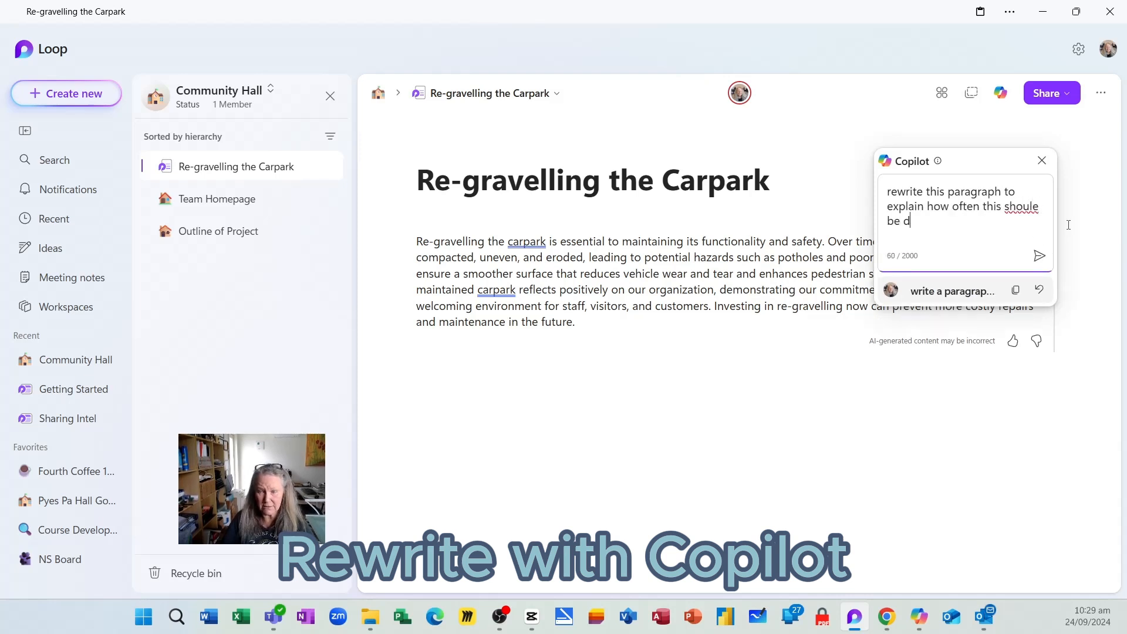
{"action": "type", "text": "one o"}
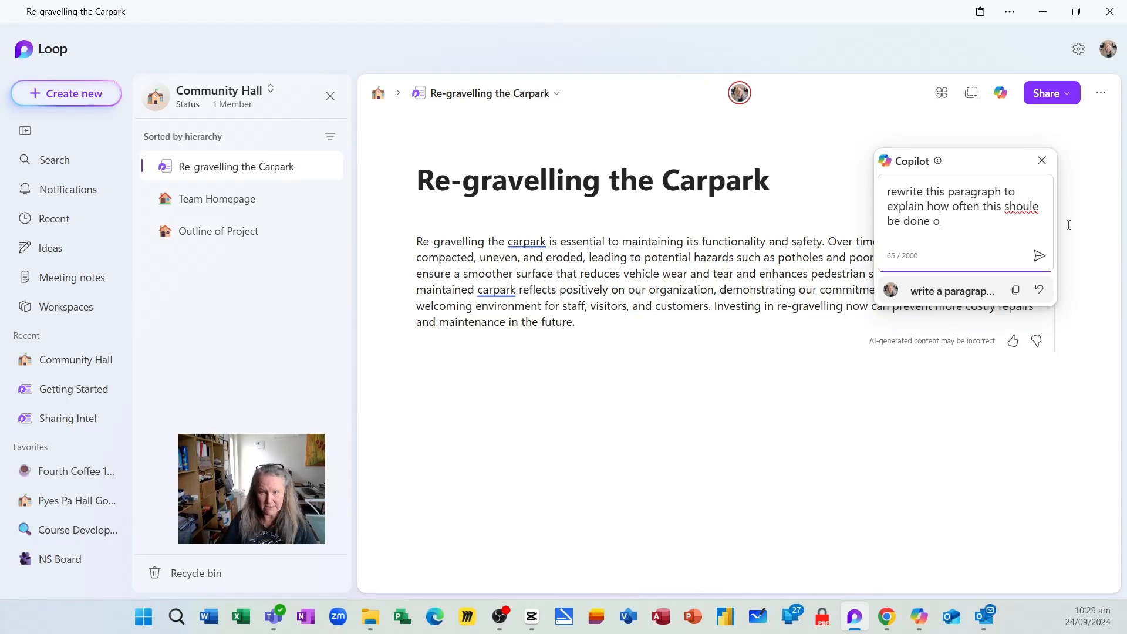
{"action": "type", "text": "utside a com"}
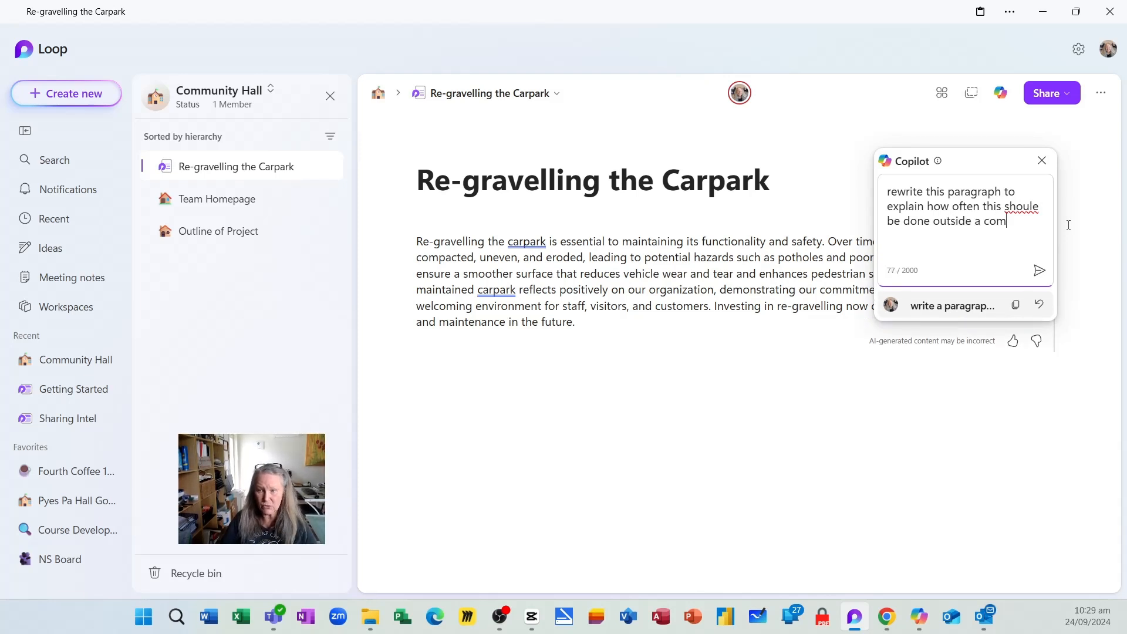
{"action": "type", "text": "munity hall"}
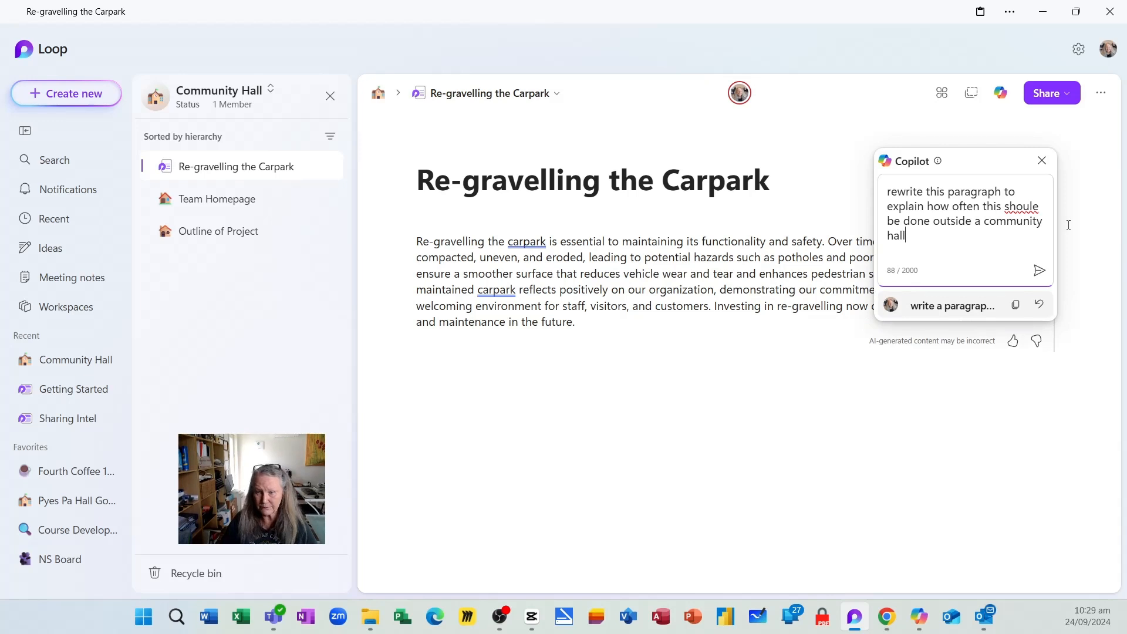
{"action": "key", "text": "ctrl+Right"}
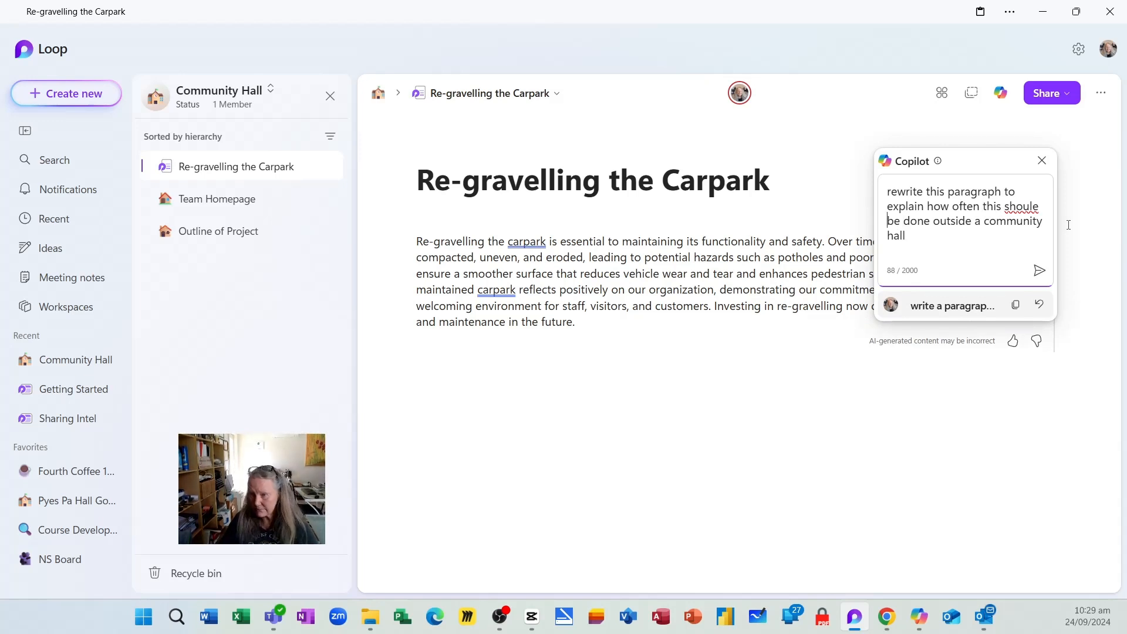
{"action": "key", "text": "Left"}
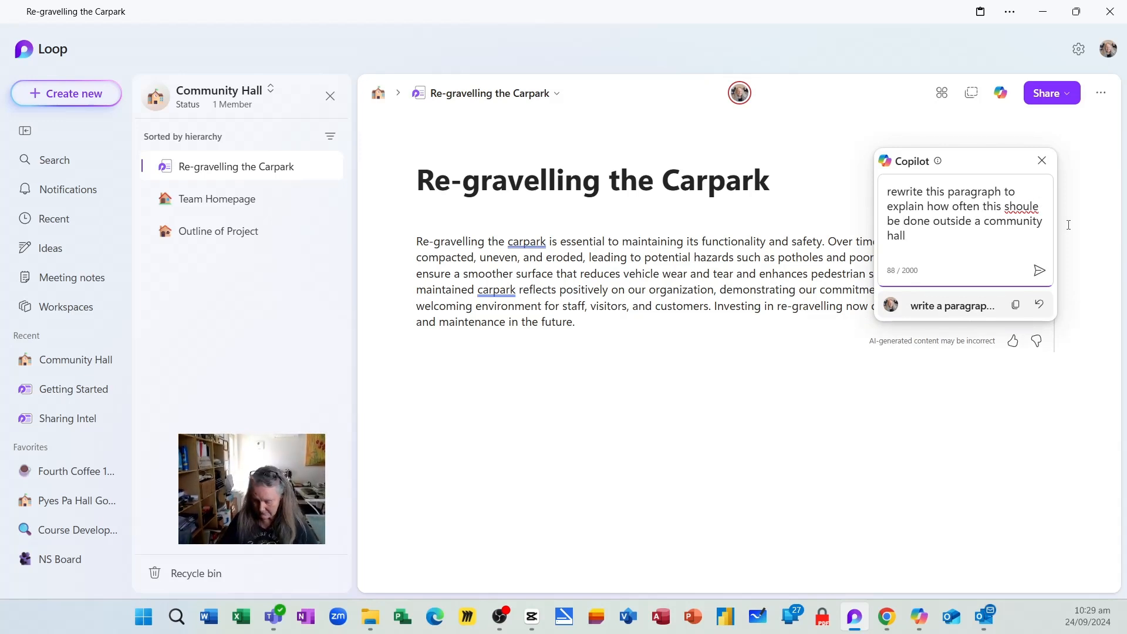
{"action": "key", "text": "BackSpace"}
{"action": "type", "text": "d"}
{"action": "key", "text": "Return"}
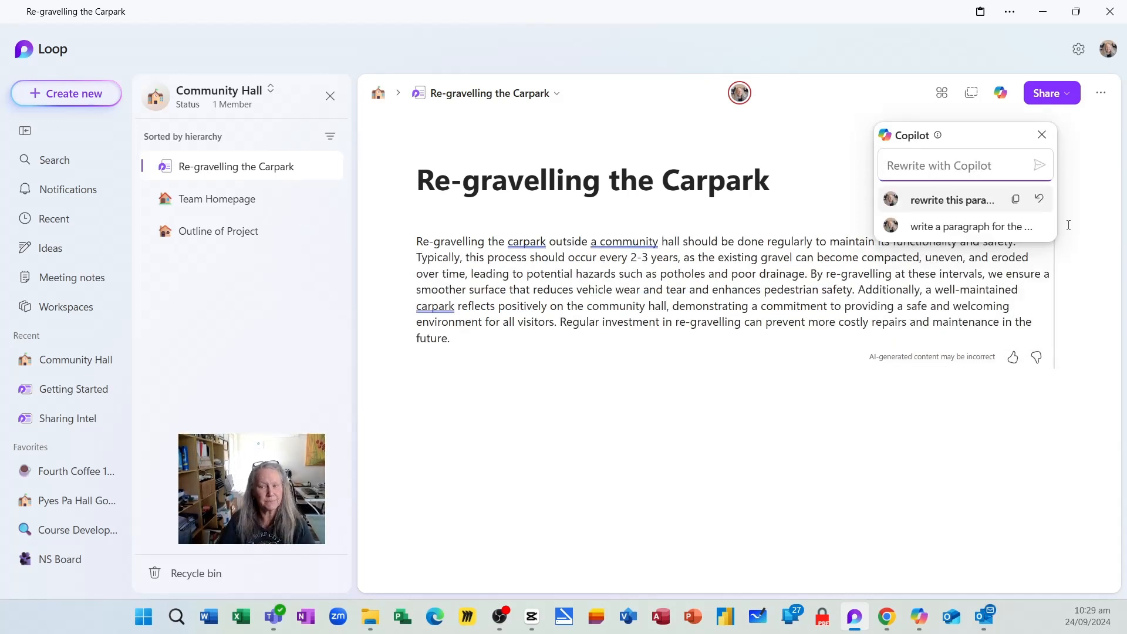
Switch between the original and rewritten Copilot drafts to compare them, ending on the rewritten draft and closing Copilot
{"action": "left_click", "coordinate": [944, 228]}
{"action": "left_click", "coordinate": [949, 226]}
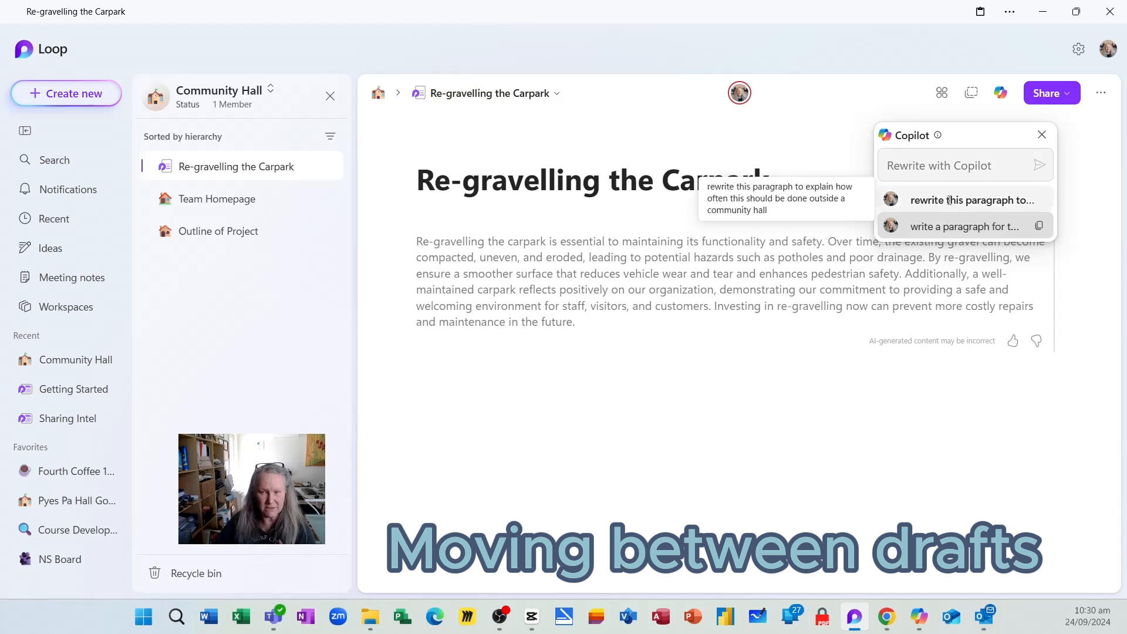
{"action": "left_click", "coordinate": [950, 200]}
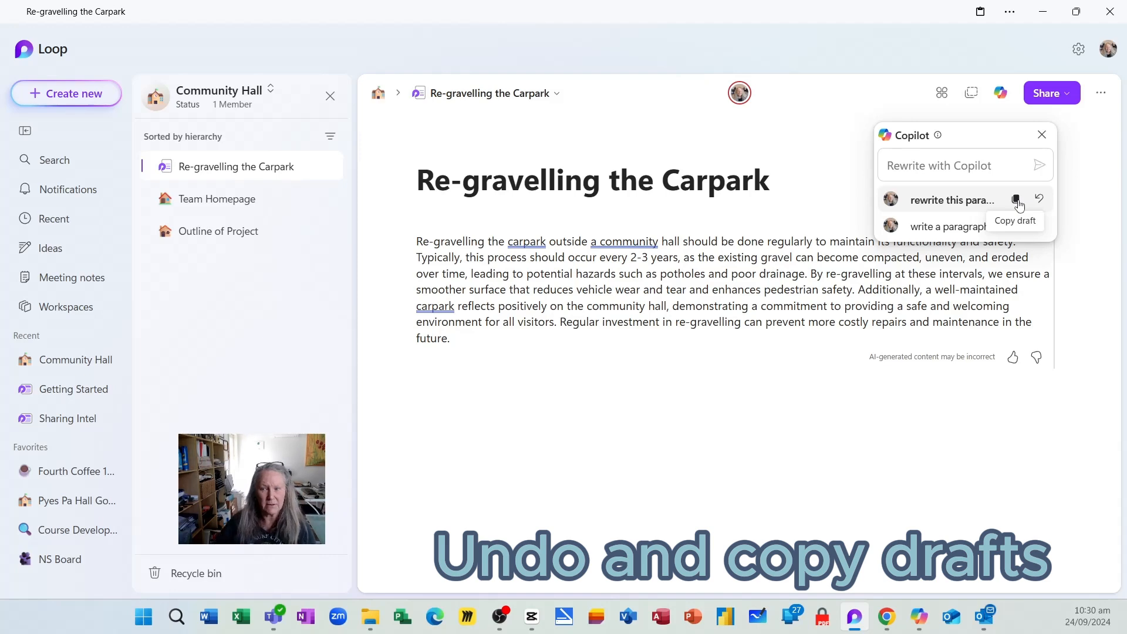
{"action": "left_click", "coordinate": [962, 226]}
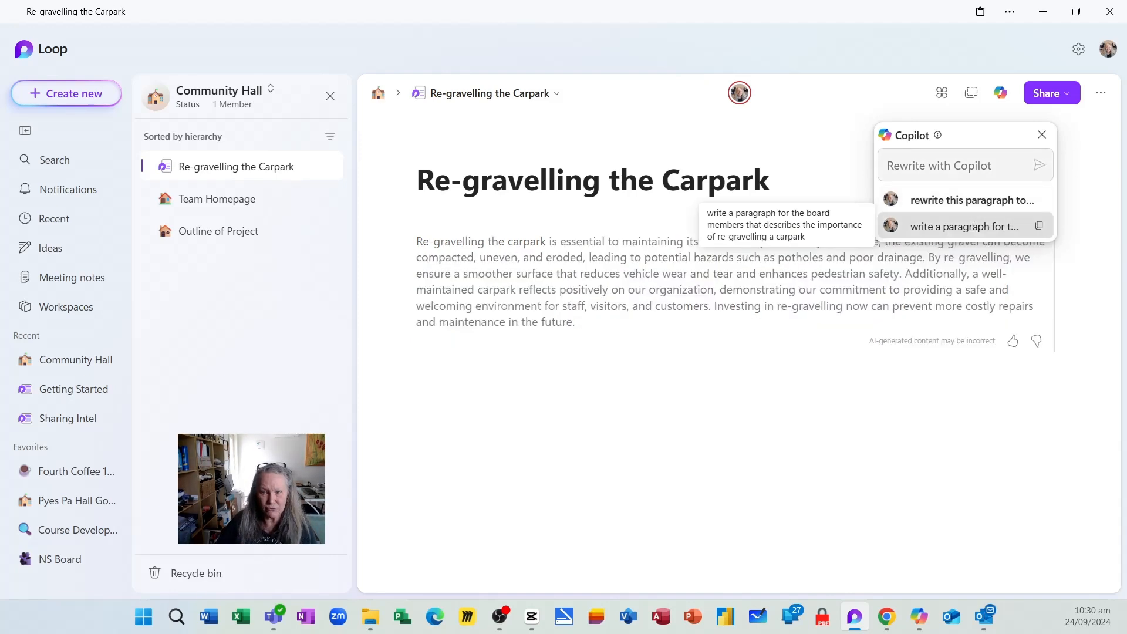
{"action": "left_click", "coordinate": [971, 206]}
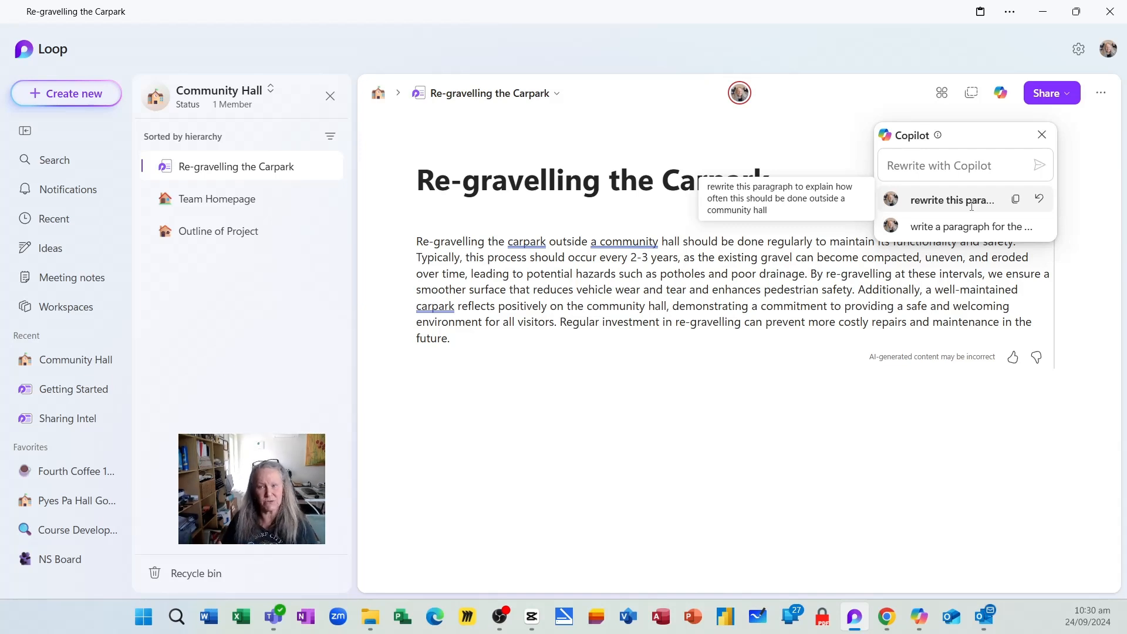
{"action": "left_click", "coordinate": [513, 350]}
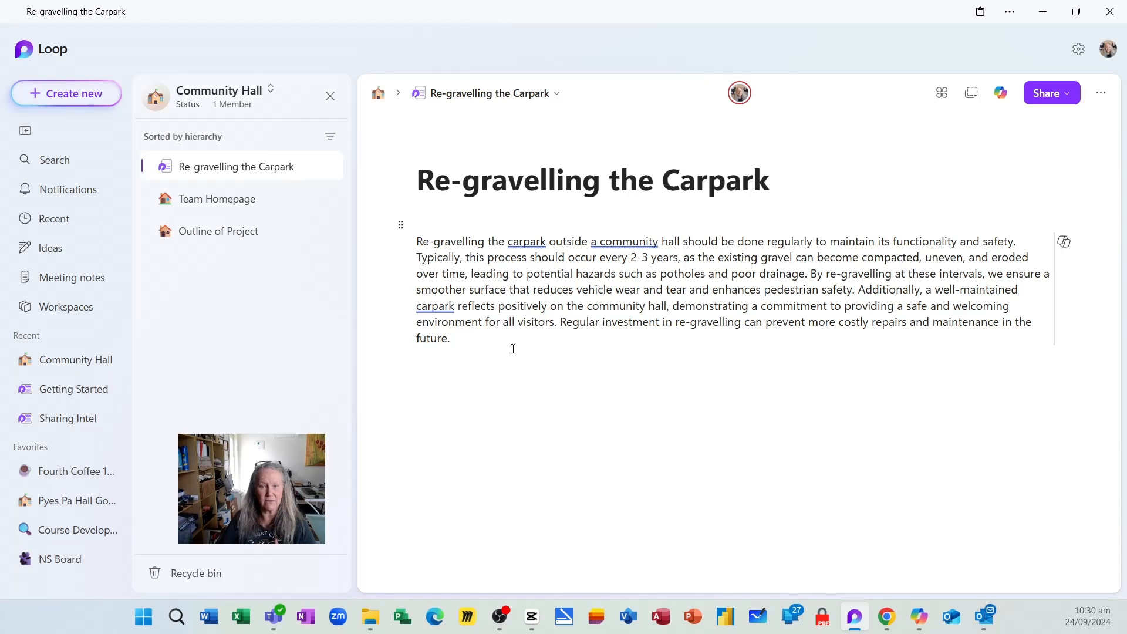
Add the line "Introduction" above the paragraph and format it as Heading 2
{"action": "left_click", "coordinate": [436, 225]}
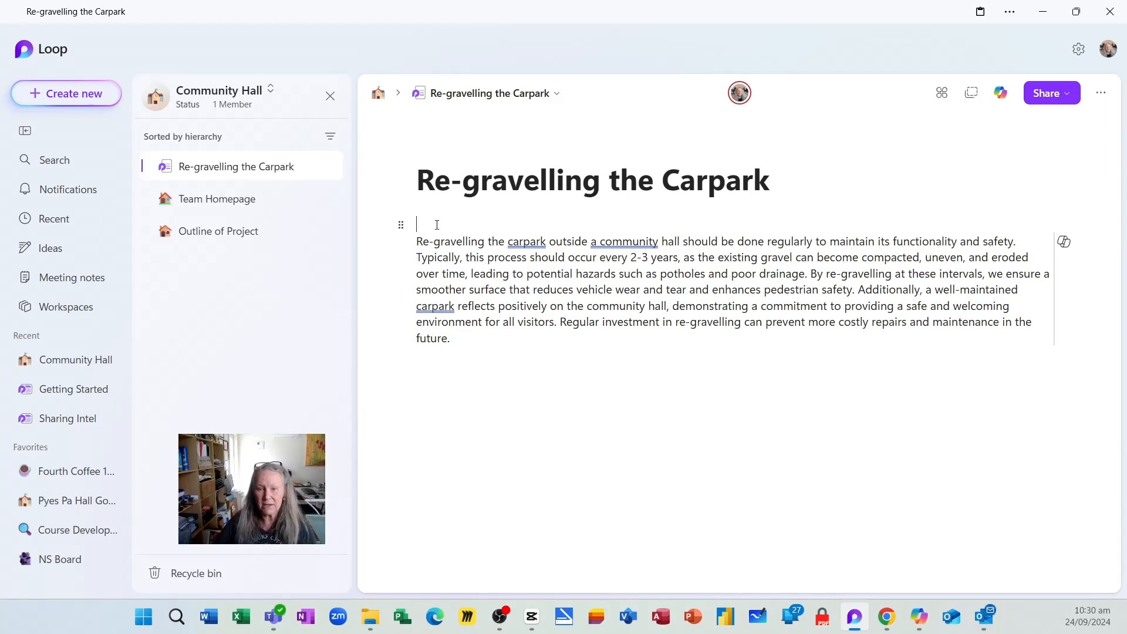
{"action": "type", "text": "Introduction"}
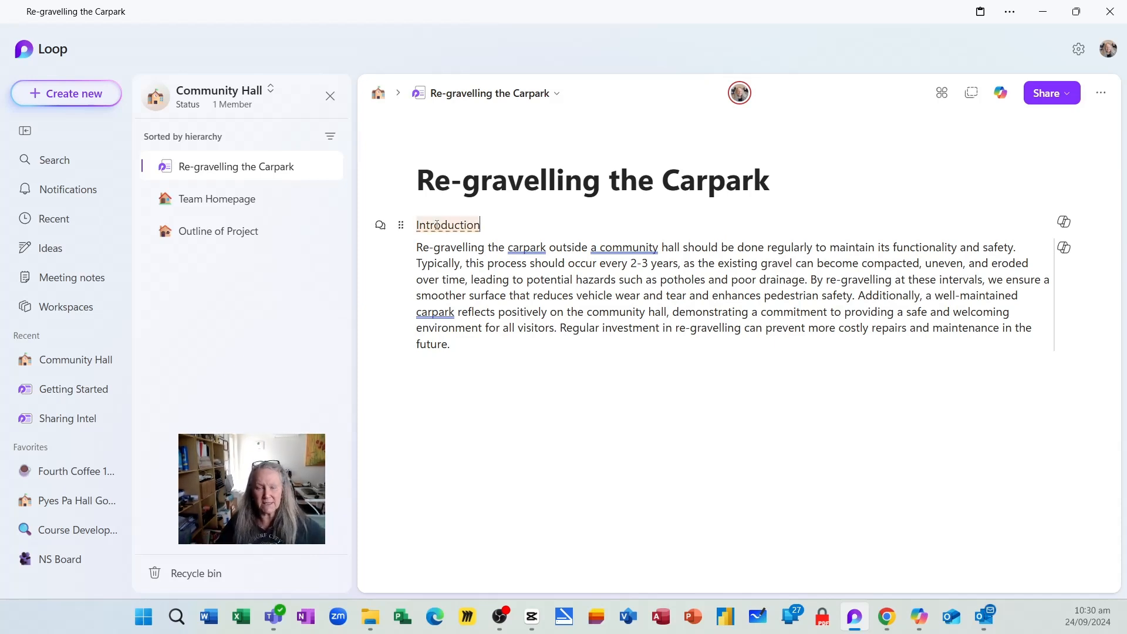
{"action": "right_click", "coordinate": [447, 223]}
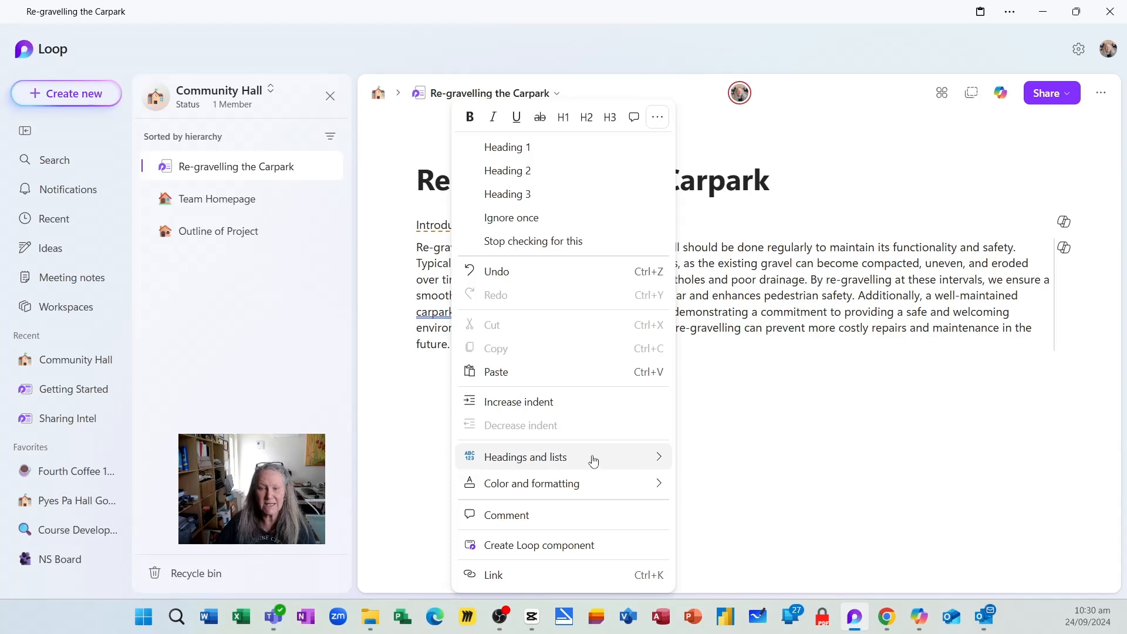
{"action": "mouse_move", "coordinate": [660, 464]}
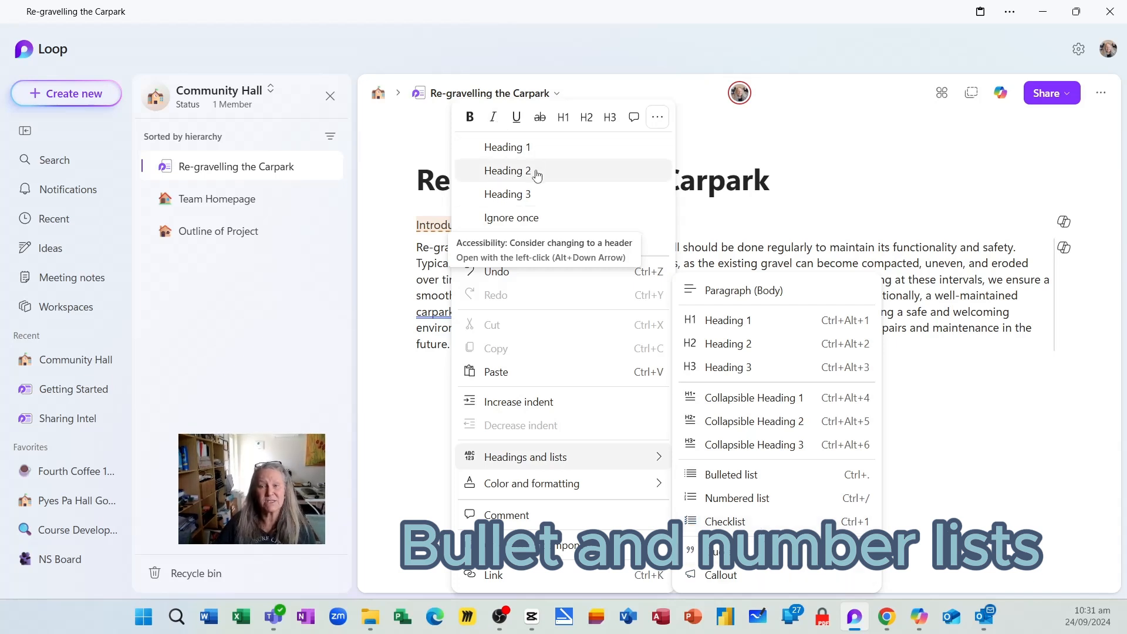
{"action": "left_click", "coordinate": [537, 170]}
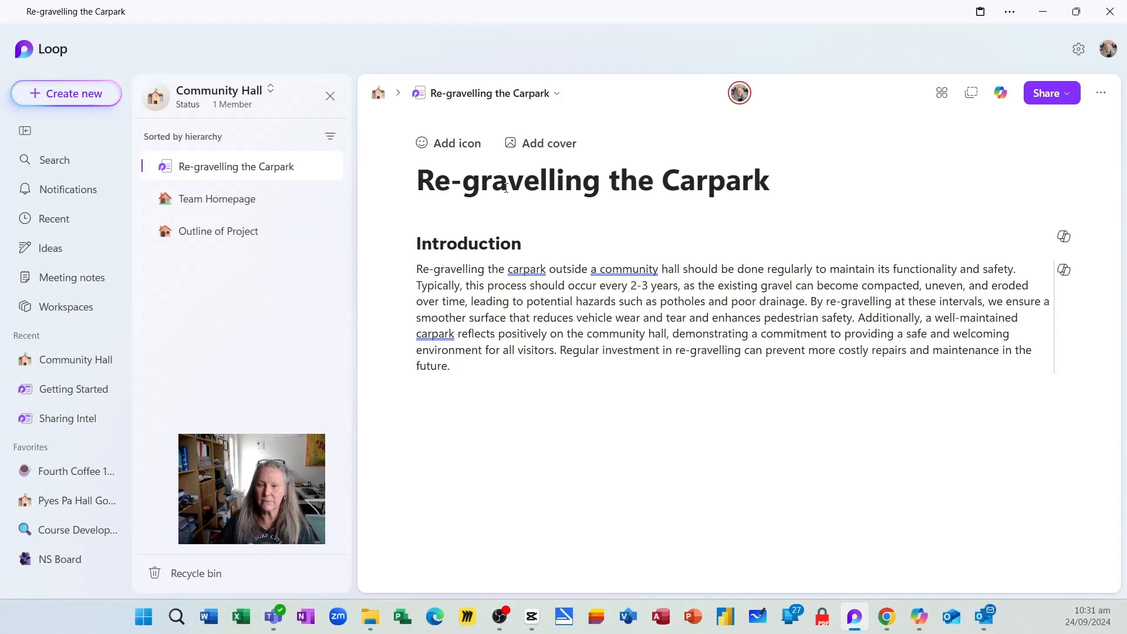
Correct both flagged instances of "carpark" in the introduction paragraph to "car park" and check the flagged phrase "a community"
{"action": "right_click", "coordinate": [530, 269]}
{"action": "left_click", "coordinate": [587, 273]}
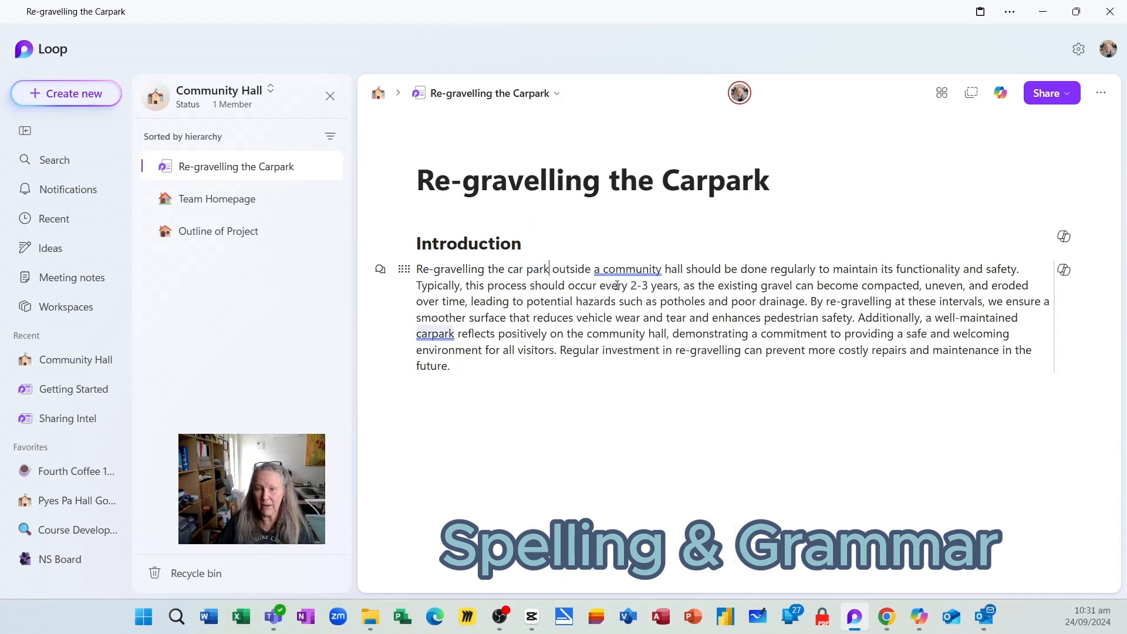
{"action": "right_click", "coordinate": [627, 271]}
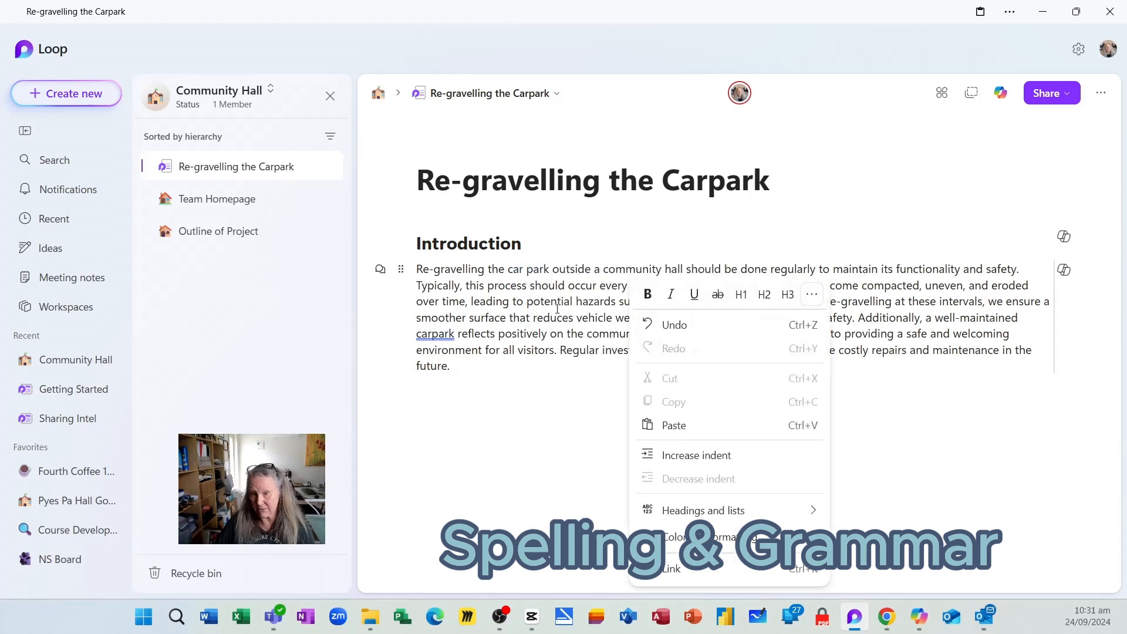
{"action": "left_click", "coordinate": [557, 308]}
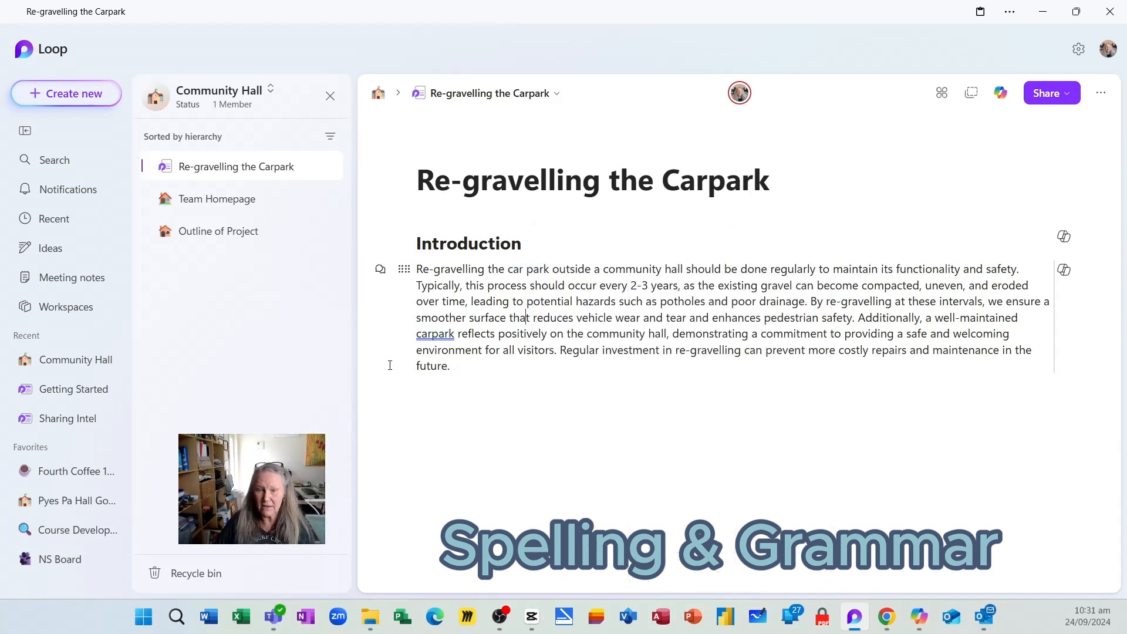
{"action": "right_click", "coordinate": [434, 334]}
{"action": "left_click", "coordinate": [501, 272]}
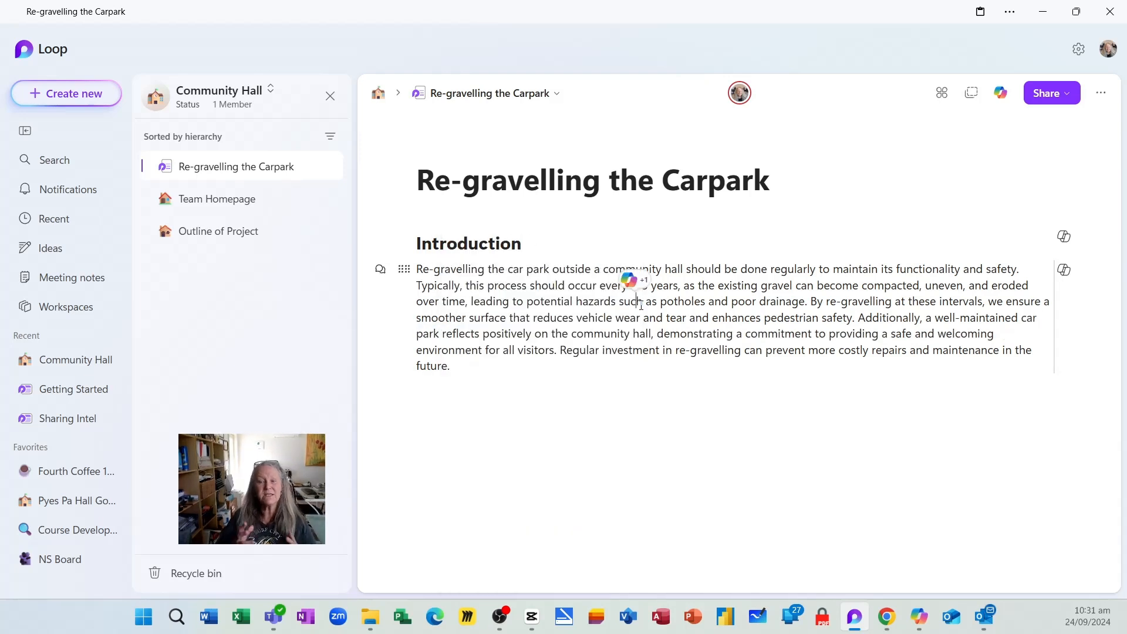
Below the introduction paragraph, have Copilot draft content with the prompt "Describe how we should re-gravel the carpark outside our community hall"
{"action": "left_click", "coordinate": [477, 378]}
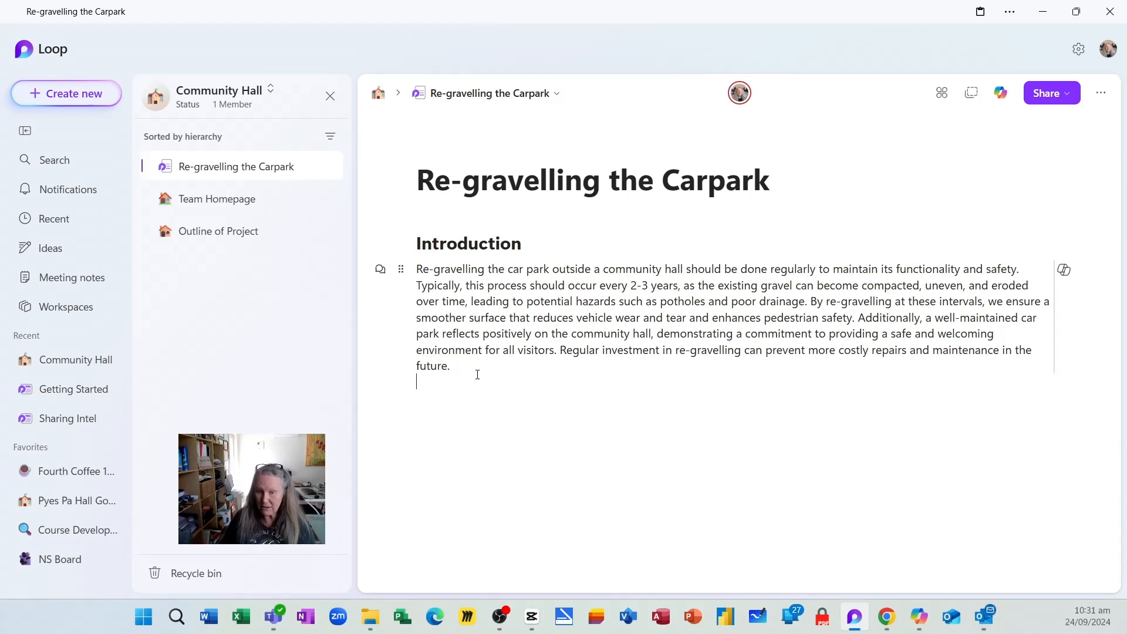
{"action": "key", "text": "Return"}
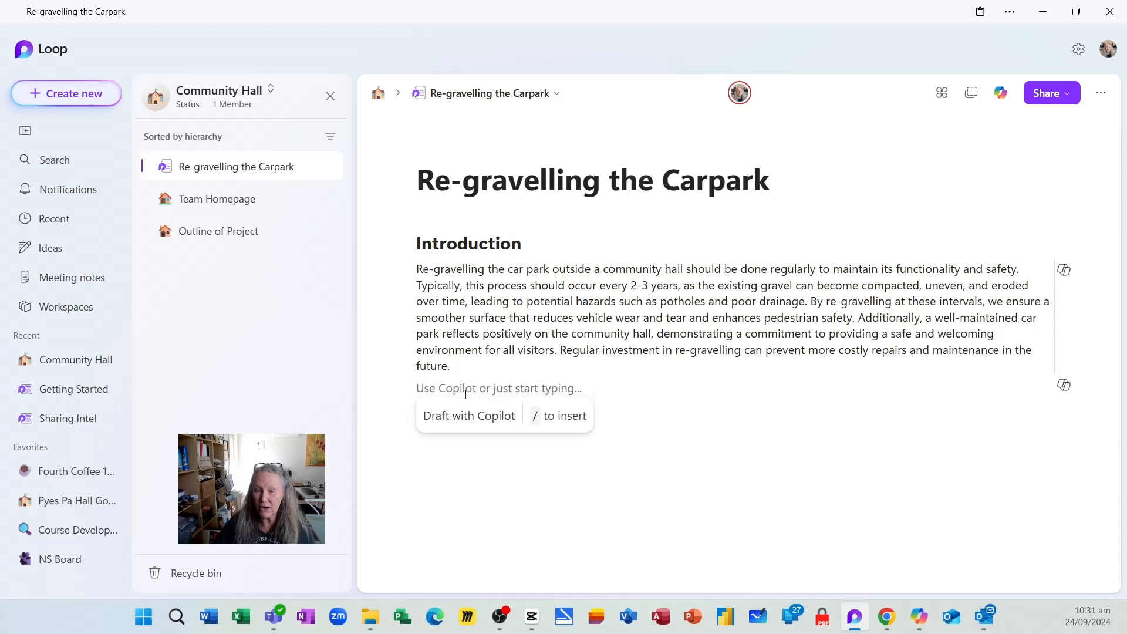
{"action": "left_click", "coordinate": [1064, 389]}
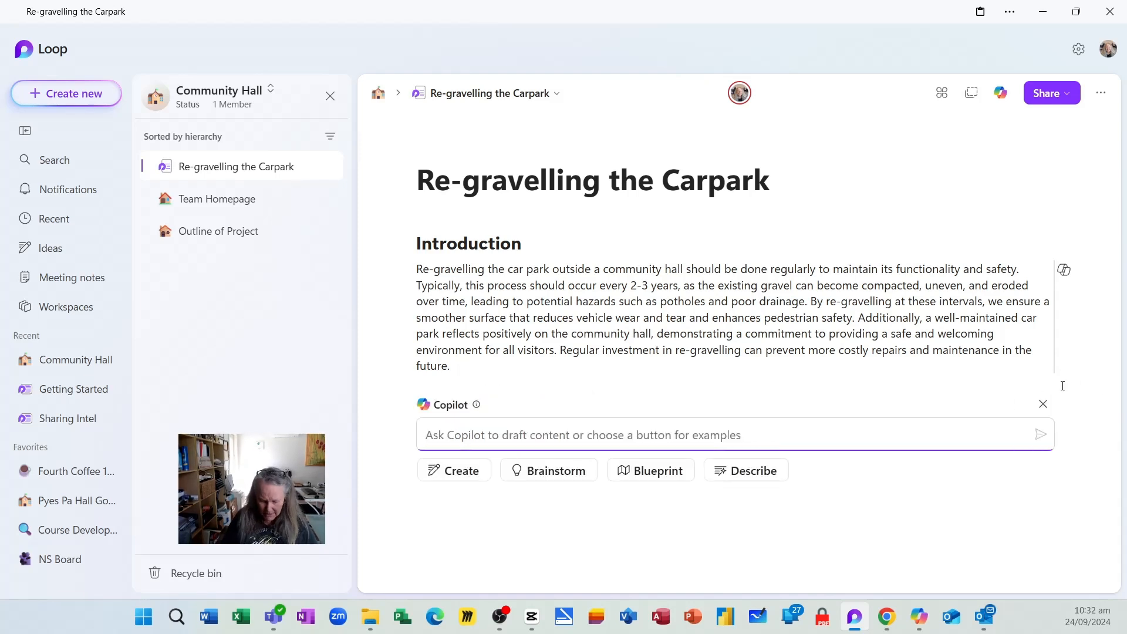
{"action": "type", "text": "Describe how "}
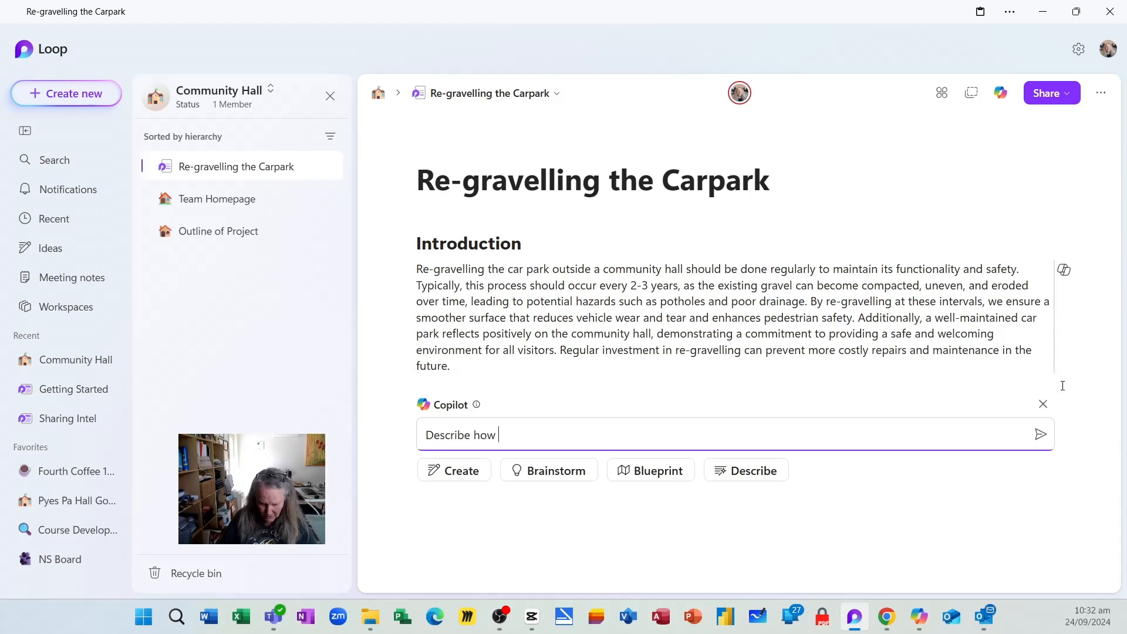
{"action": "type", "text": "we should re"}
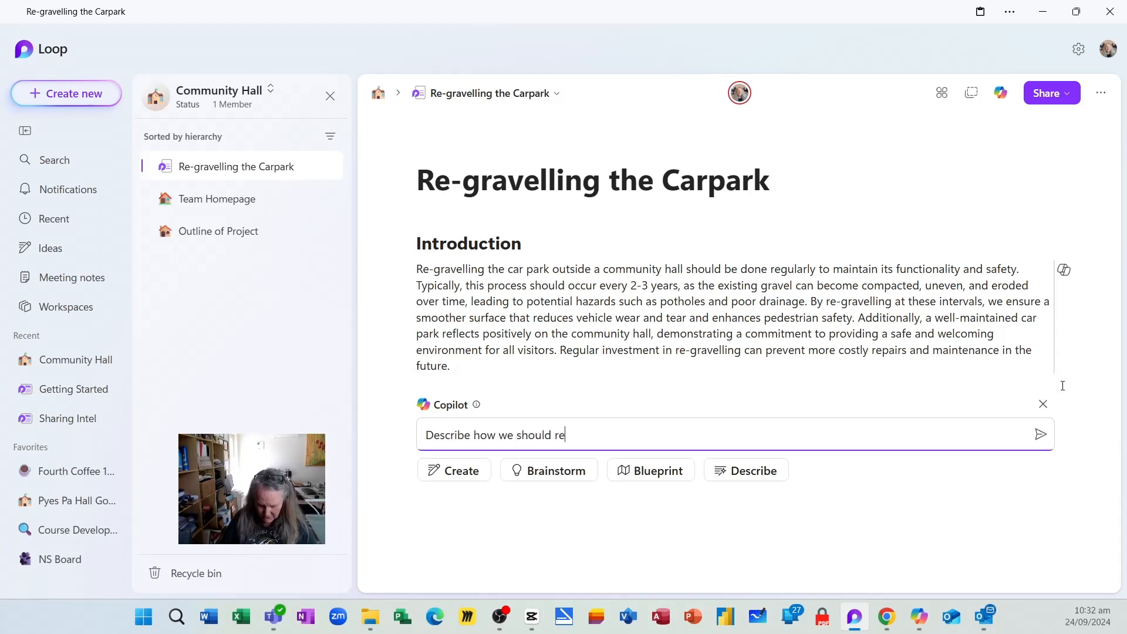
{"action": "type", "text": "-gravel the carp"}
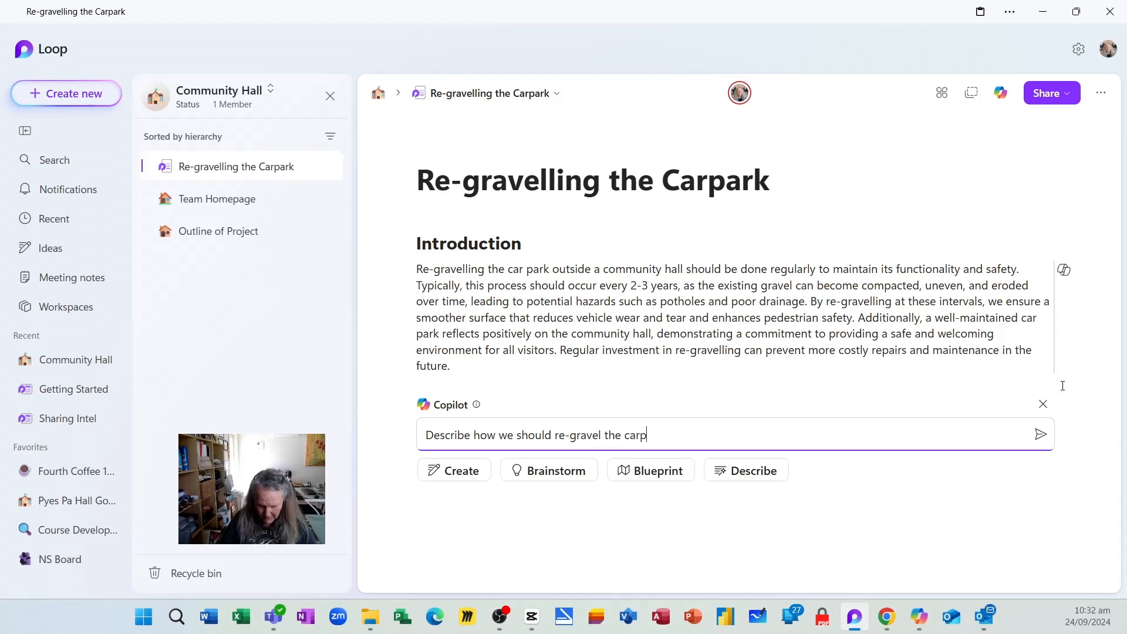
{"action": "type", "text": "ark outside o"}
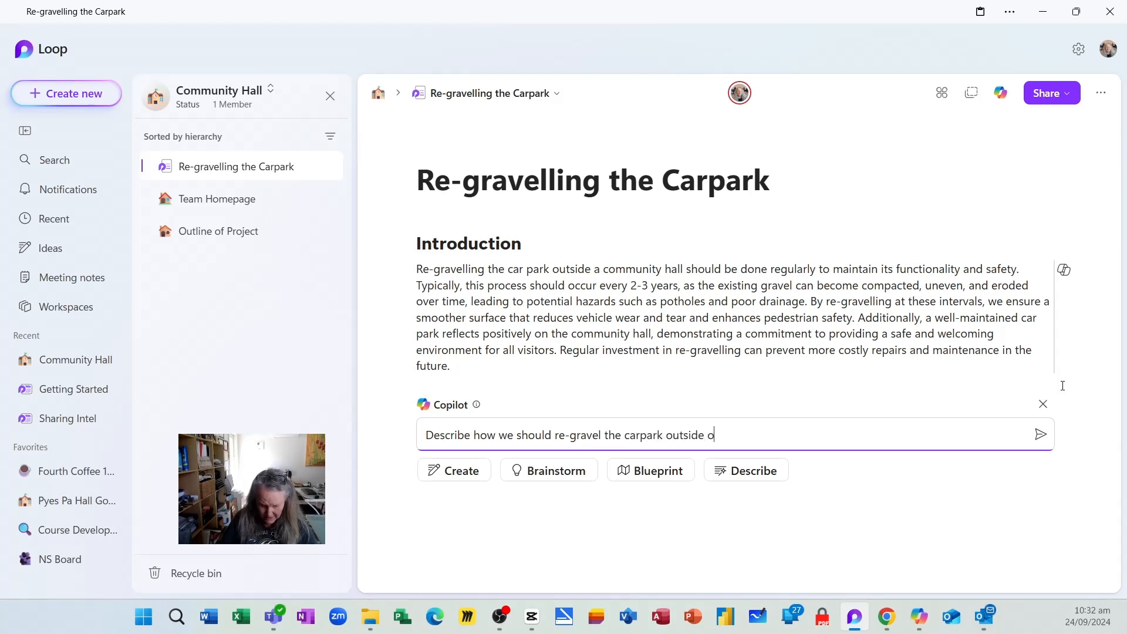
{"action": "type", "text": "ur community "}
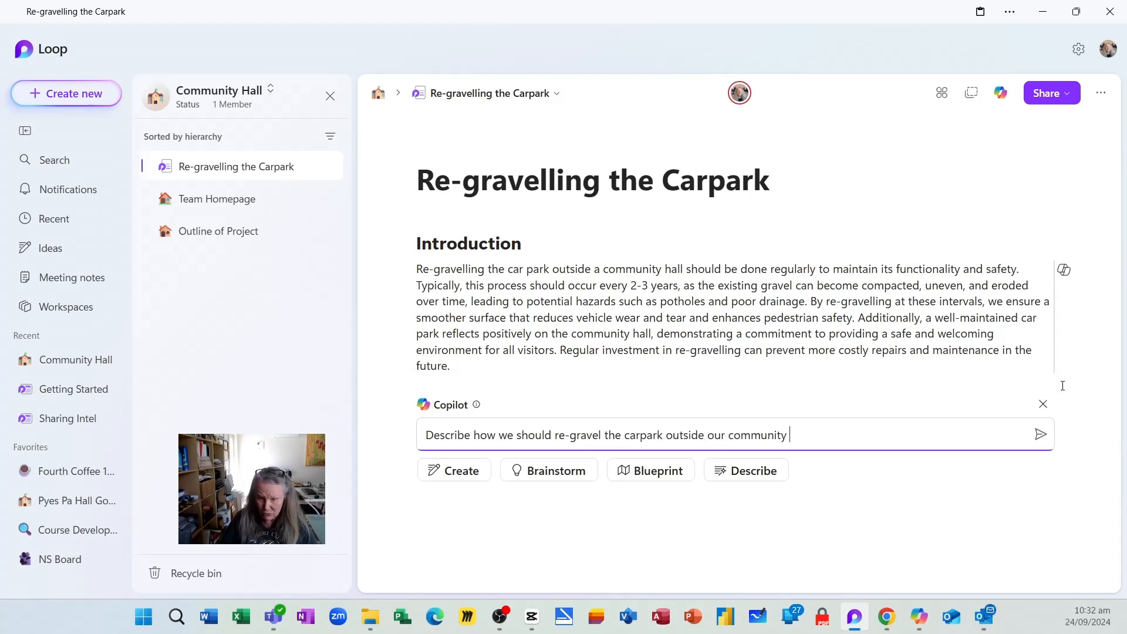
{"action": "type", "text": "hall"}
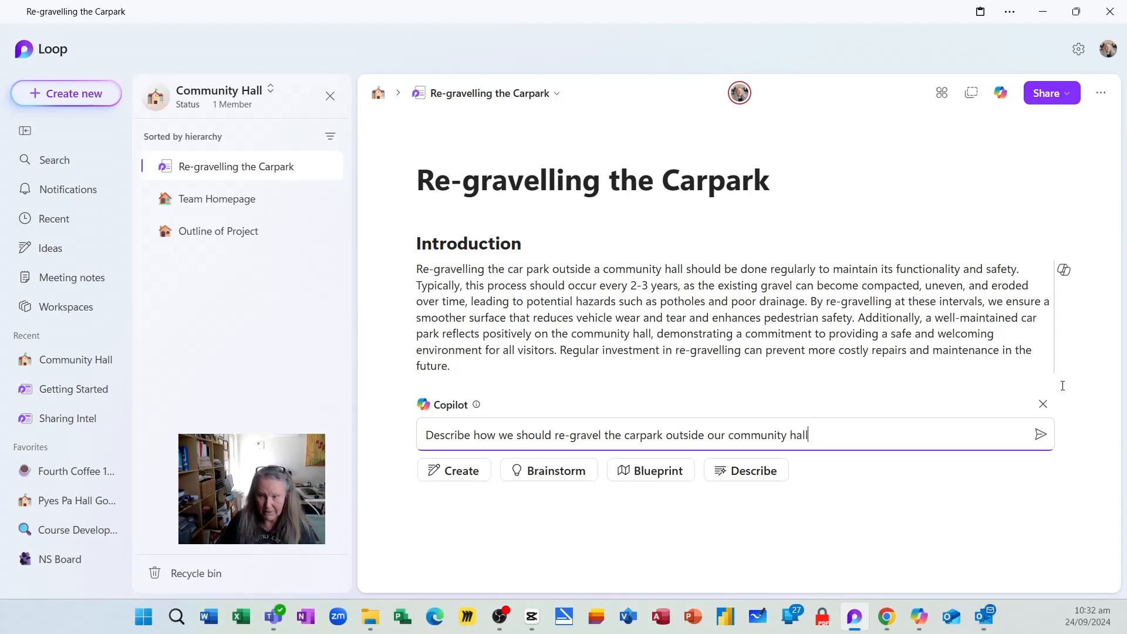
{"action": "key", "text": "Return"}
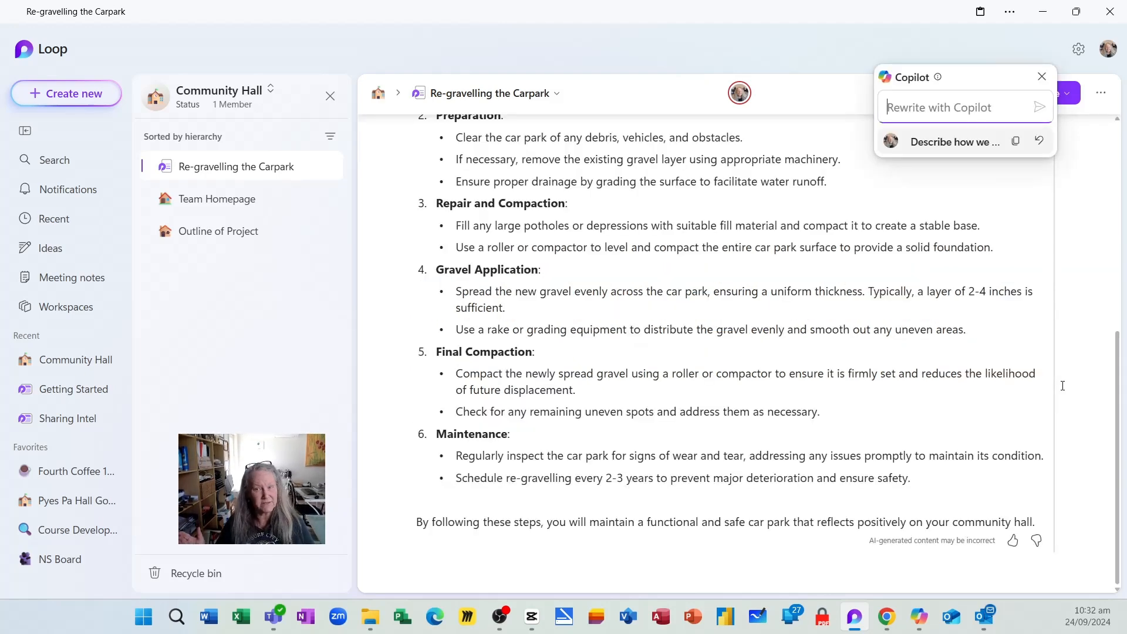
Have Copilot rewrite the draft: "rewrite this list as a check list and put [Team Member name] at the end of each check list item"
{"action": "scroll", "coordinate": [870, 419], "scroll_direction": "up", "scroll_amount": 3}
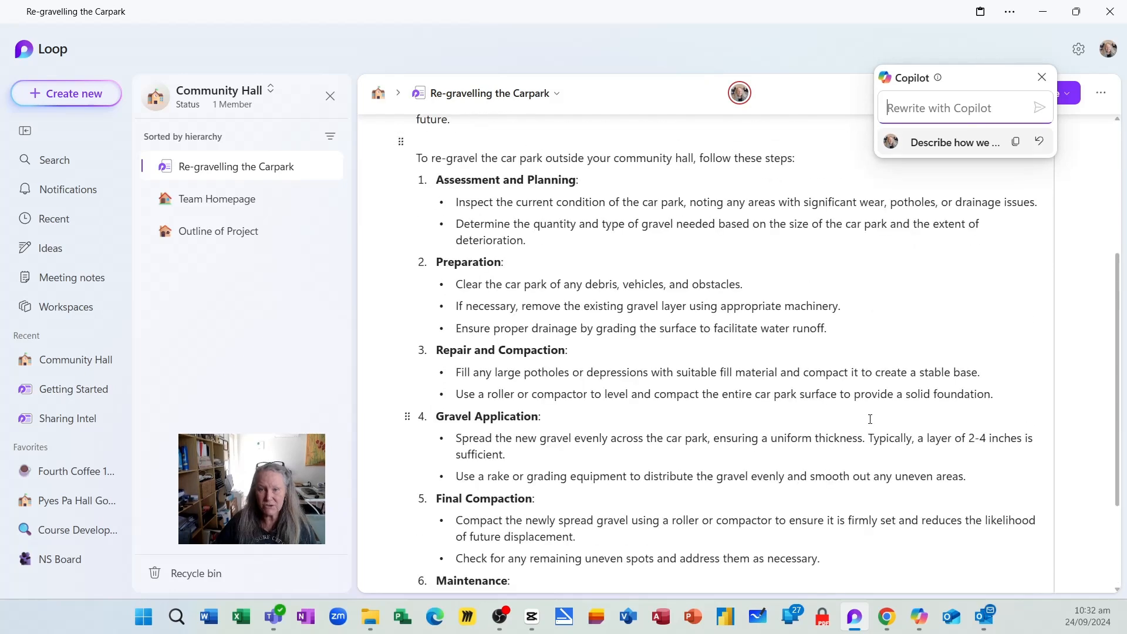
{"action": "scroll", "coordinate": [870, 420], "scroll_direction": "up", "scroll_amount": 5}
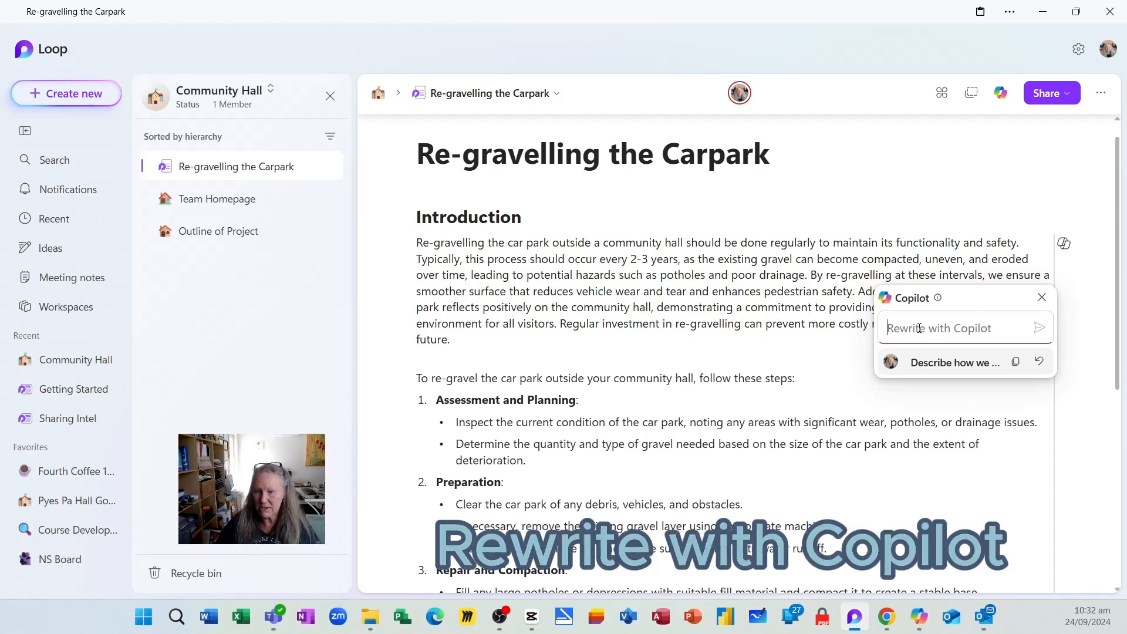
{"action": "type", "text": "rewr"}
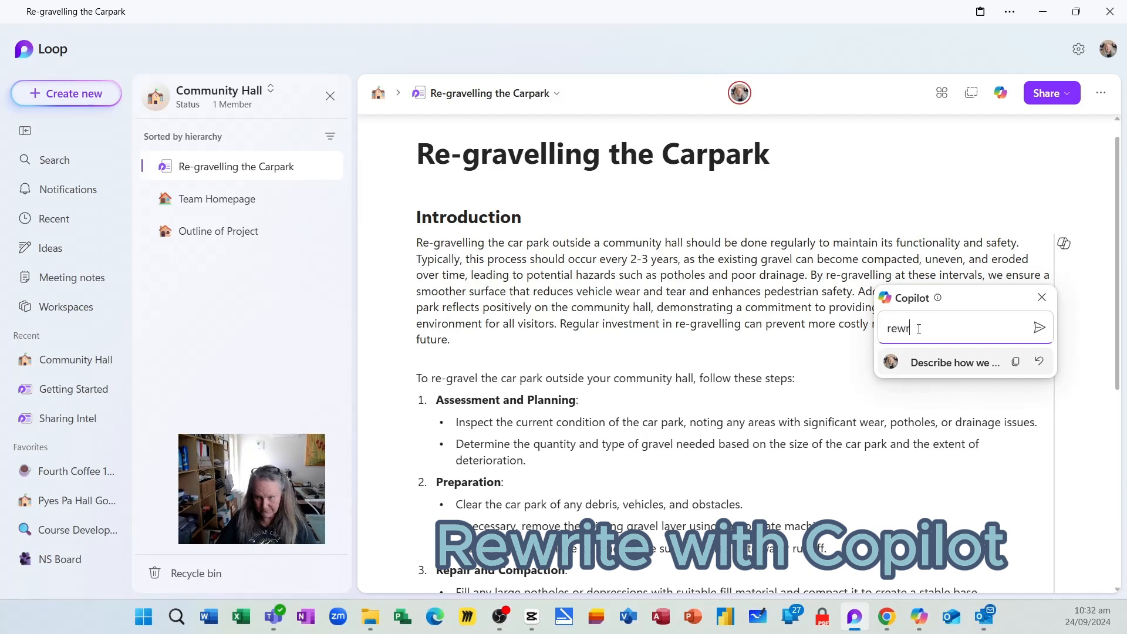
{"action": "type", "text": "ite this lis"}
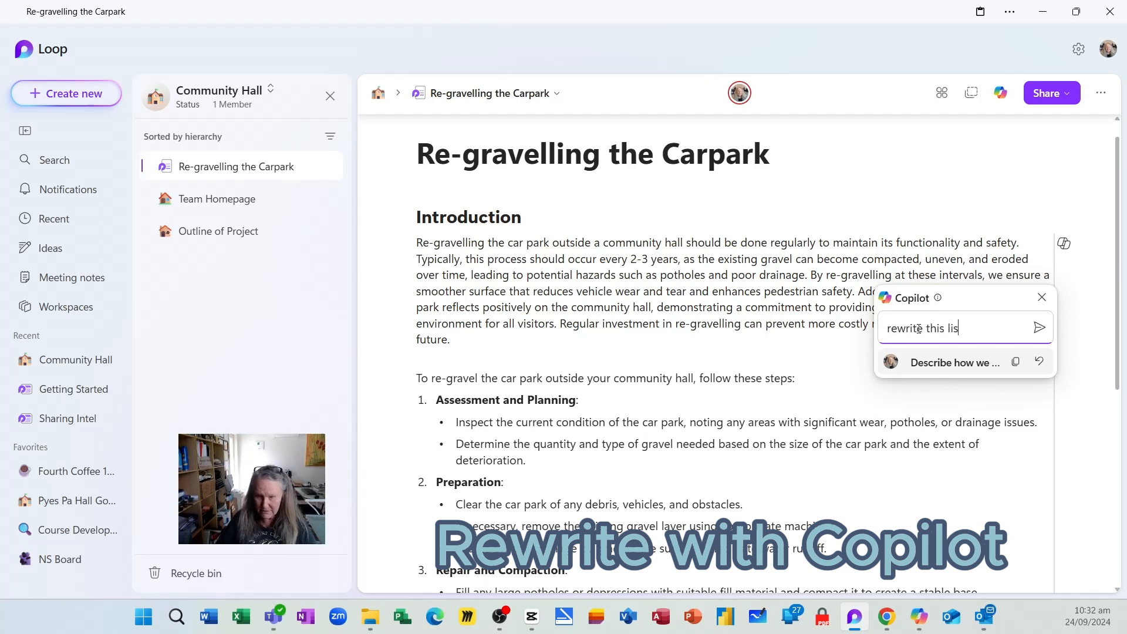
{"action": "type", "text": "t as a"}
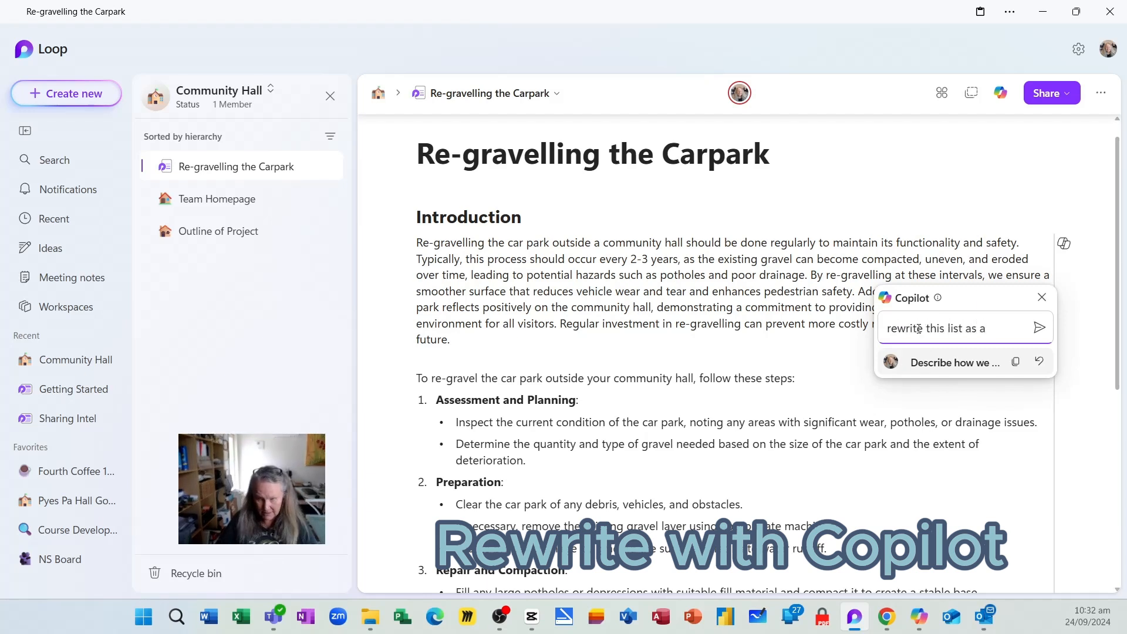
{"action": "type", "text": " check list "}
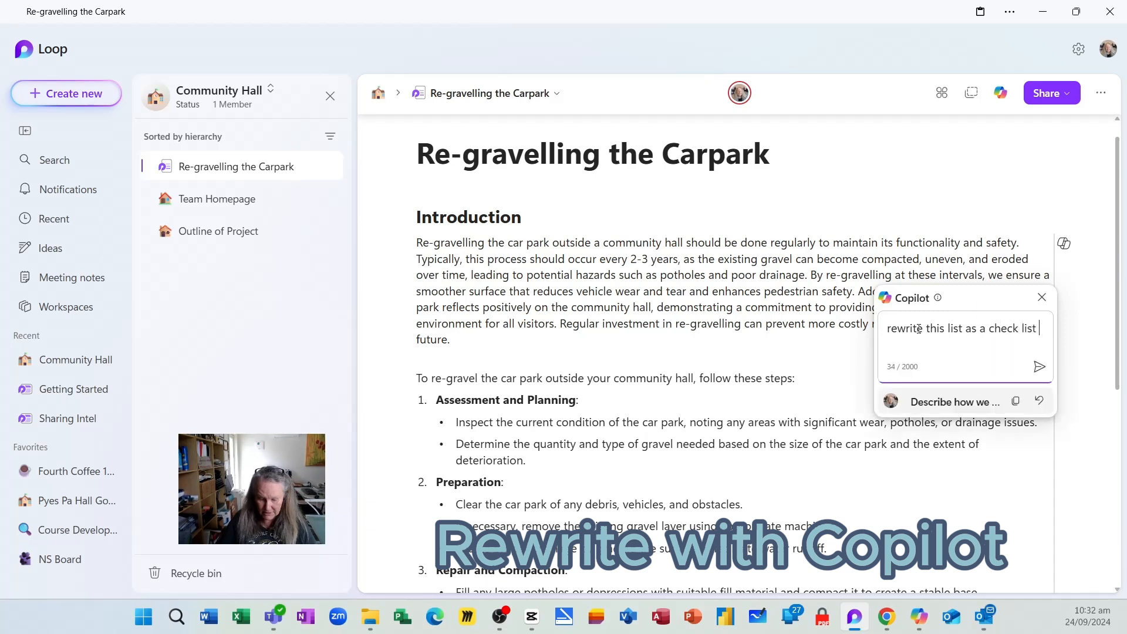
{"action": "type", "text": "and put ["}
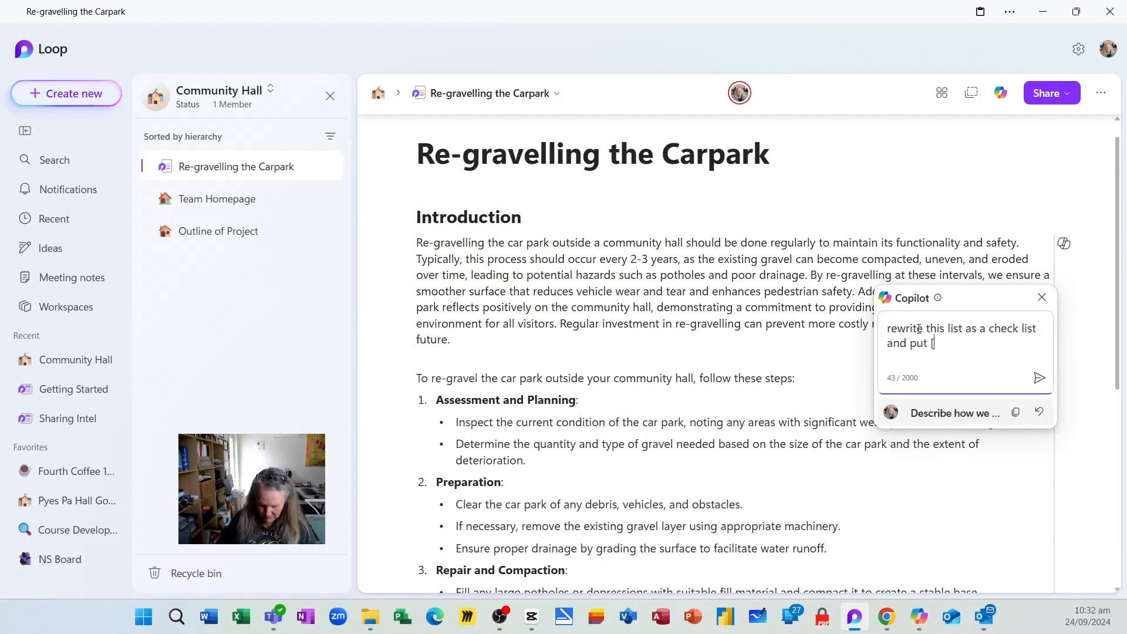
{"action": "type", "text": "Team Mem"}
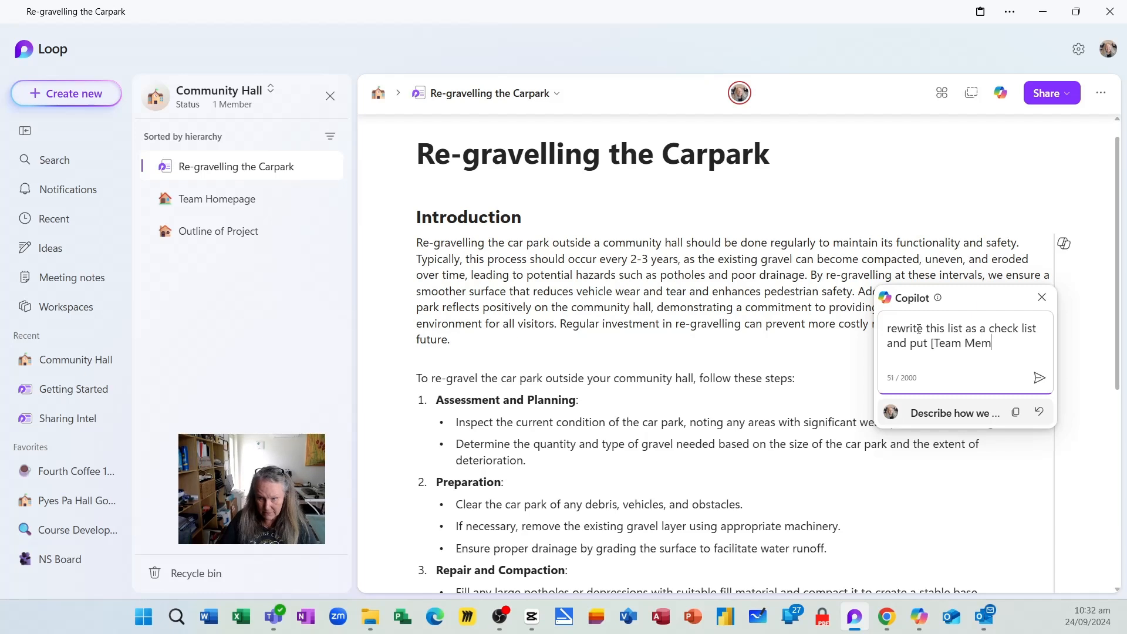
{"action": "type", "text": "ber name"}
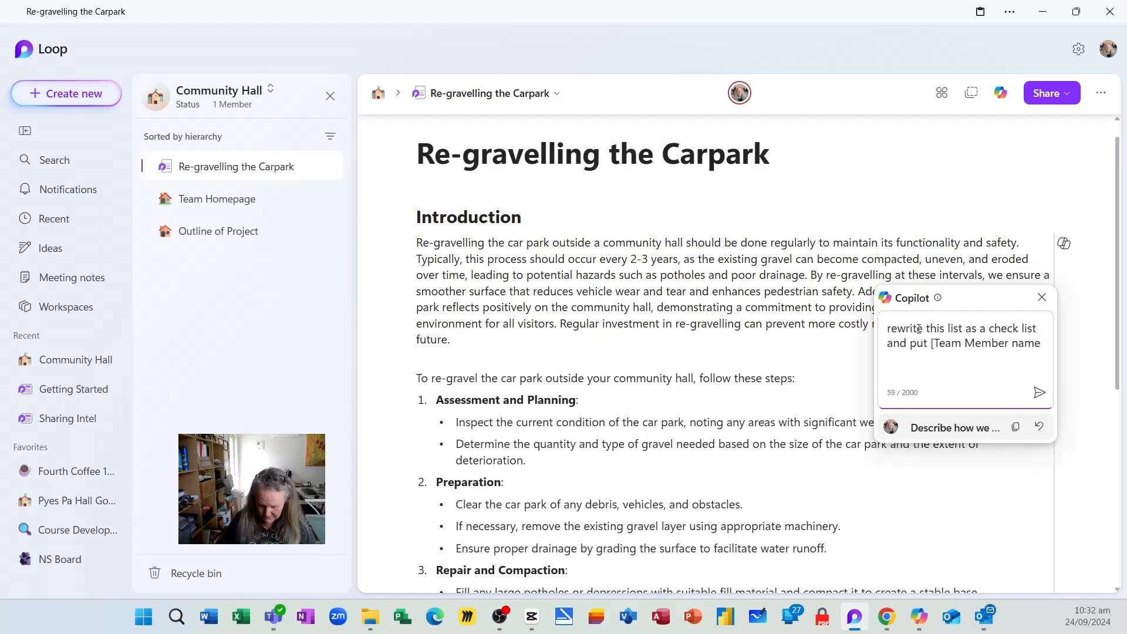
{"action": "type", "text": "] at the "}
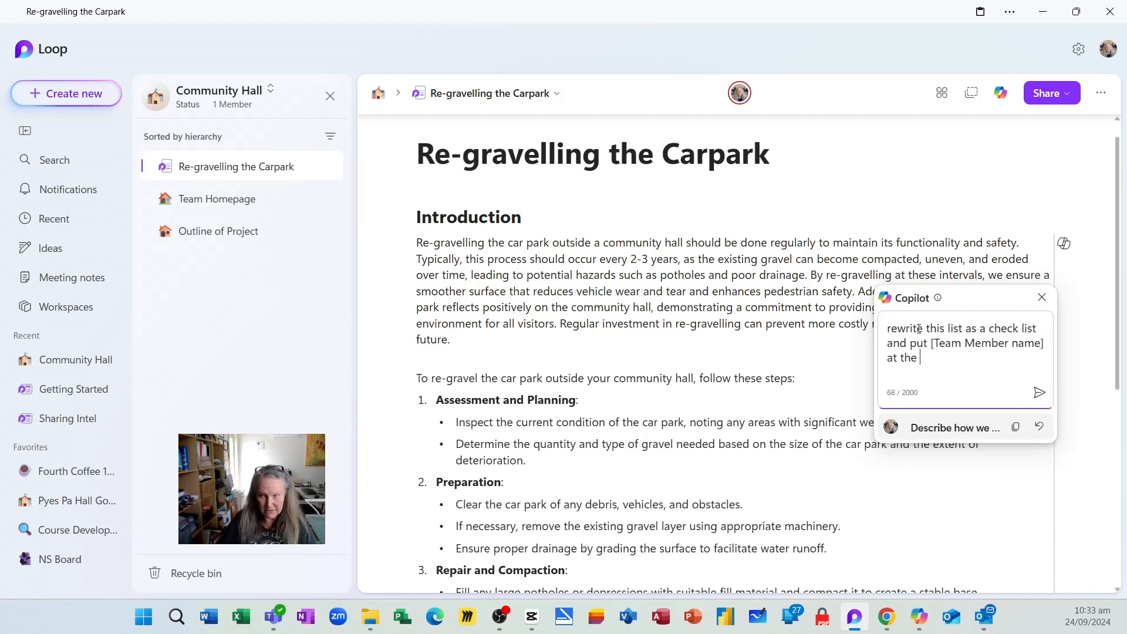
{"action": "type", "text": "end of each c"}
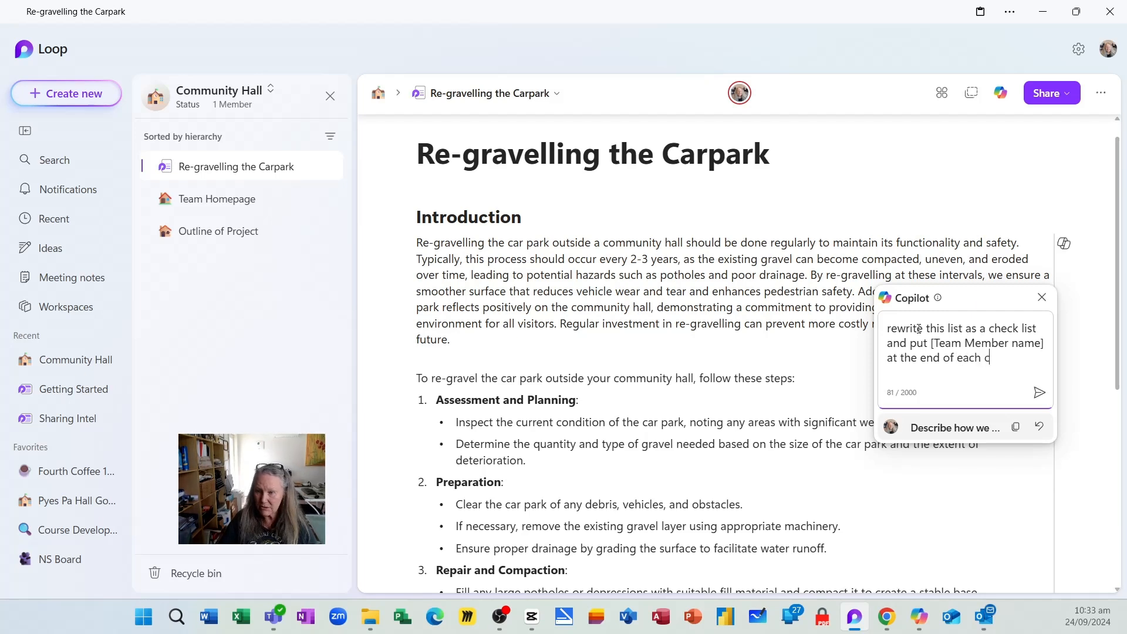
{"action": "type", "text": "heck list item"}
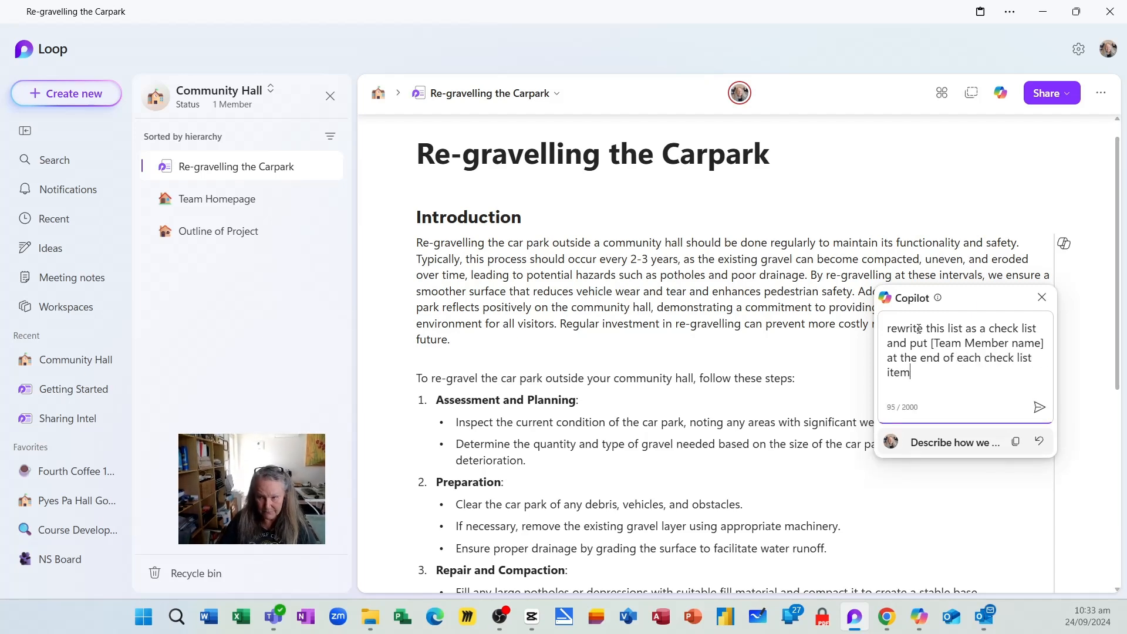
{"action": "key", "text": "Return"}
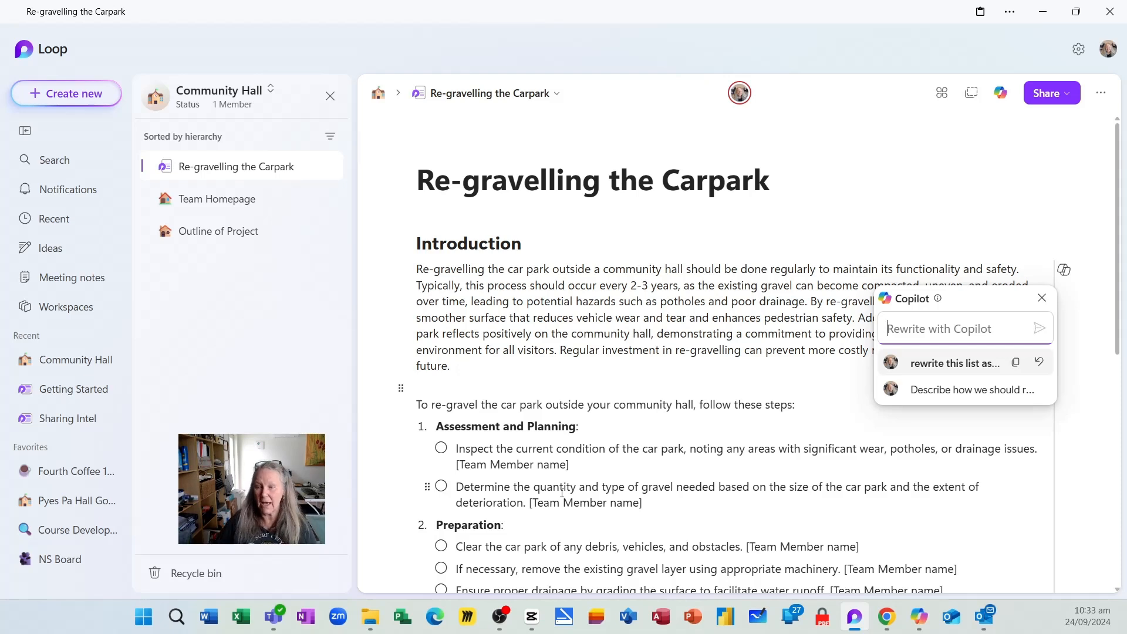
Check the original draft against the checklist rewrite in Copilot's prompt history, ending on the checklist version and closing Copilot
{"action": "left_click", "coordinate": [961, 402]}
{"action": "left_click", "coordinate": [974, 366]}
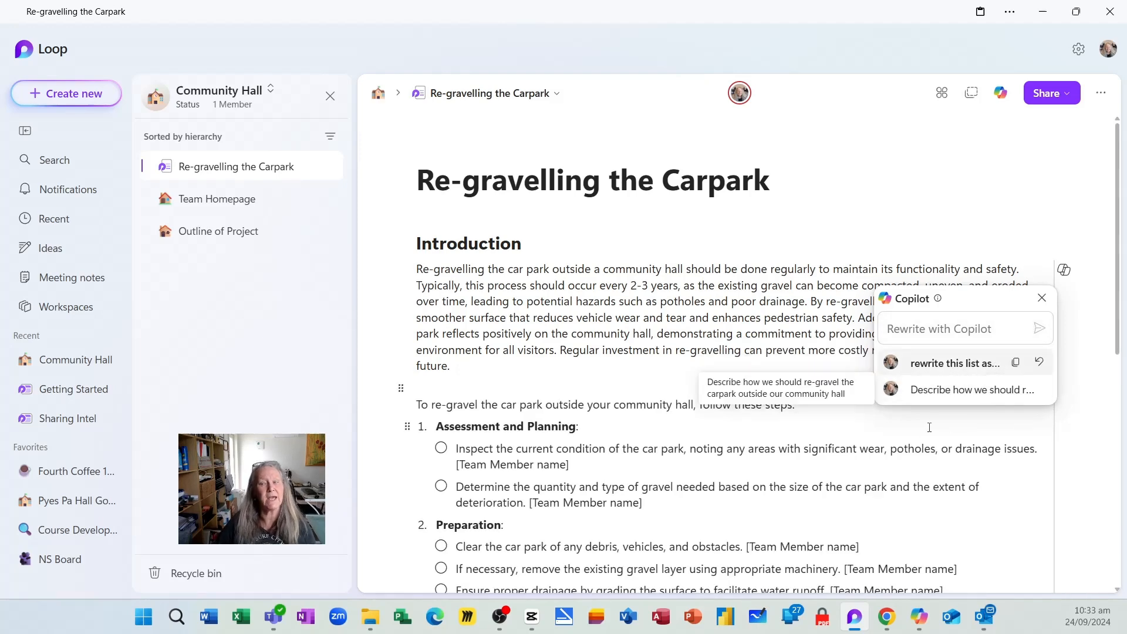
{"action": "left_click", "coordinate": [803, 428]}
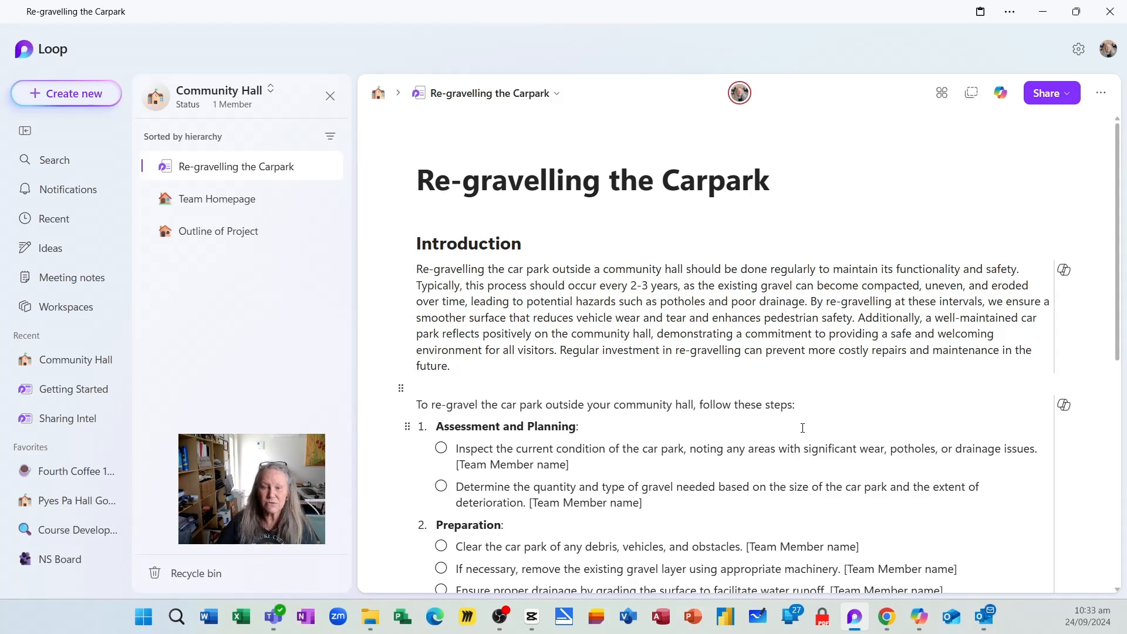
Format the "Assessment and Planning" list item as Collapsible Heading 3 and test expanding and collapsing its section
{"action": "left_click", "coordinate": [545, 427]}
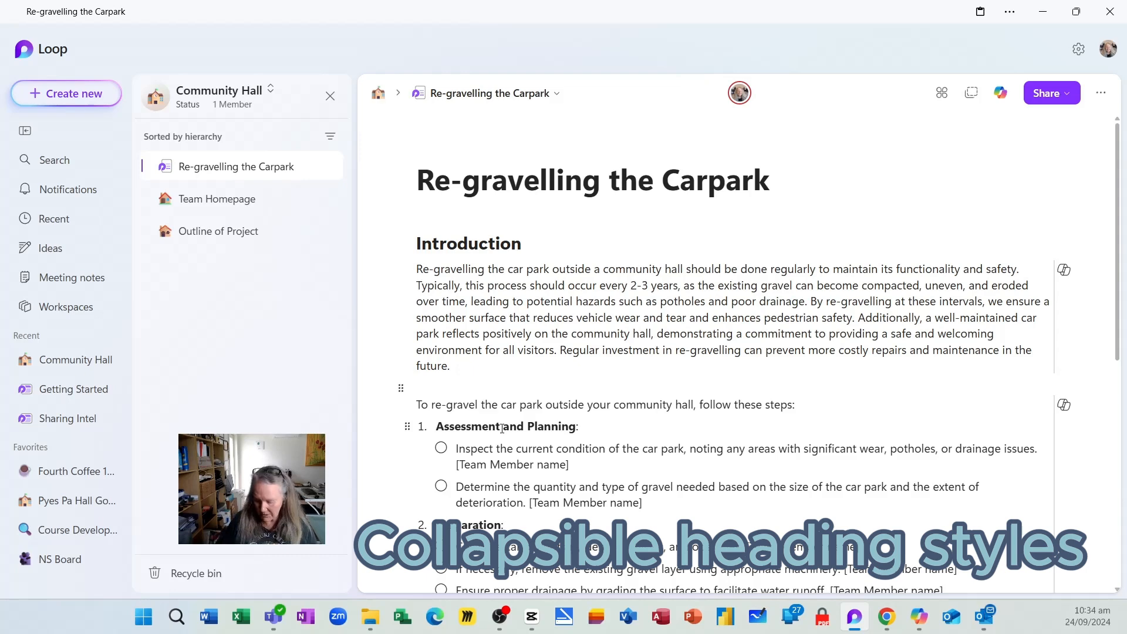
{"action": "right_click", "coordinate": [471, 426]}
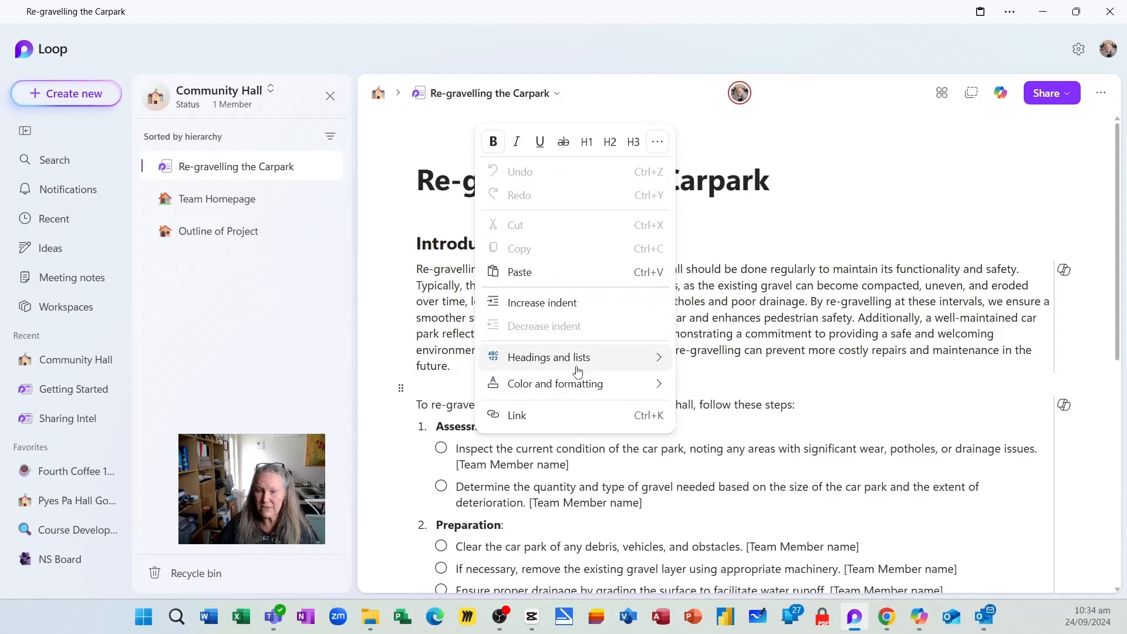
{"action": "mouse_move", "coordinate": [578, 369]}
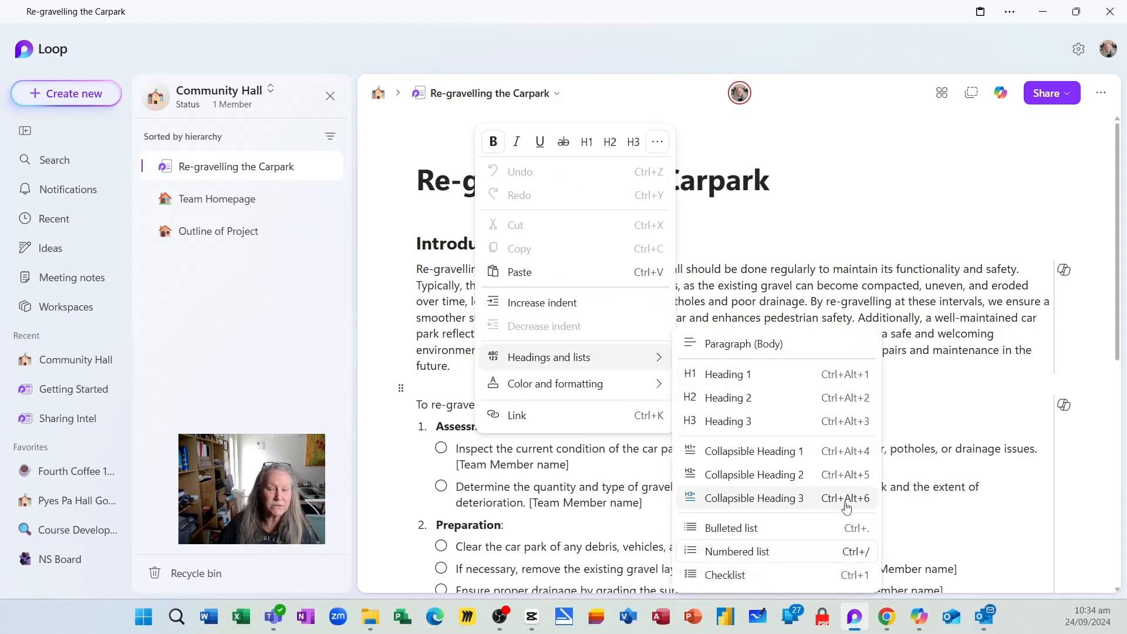
{"action": "left_click", "coordinate": [793, 499]}
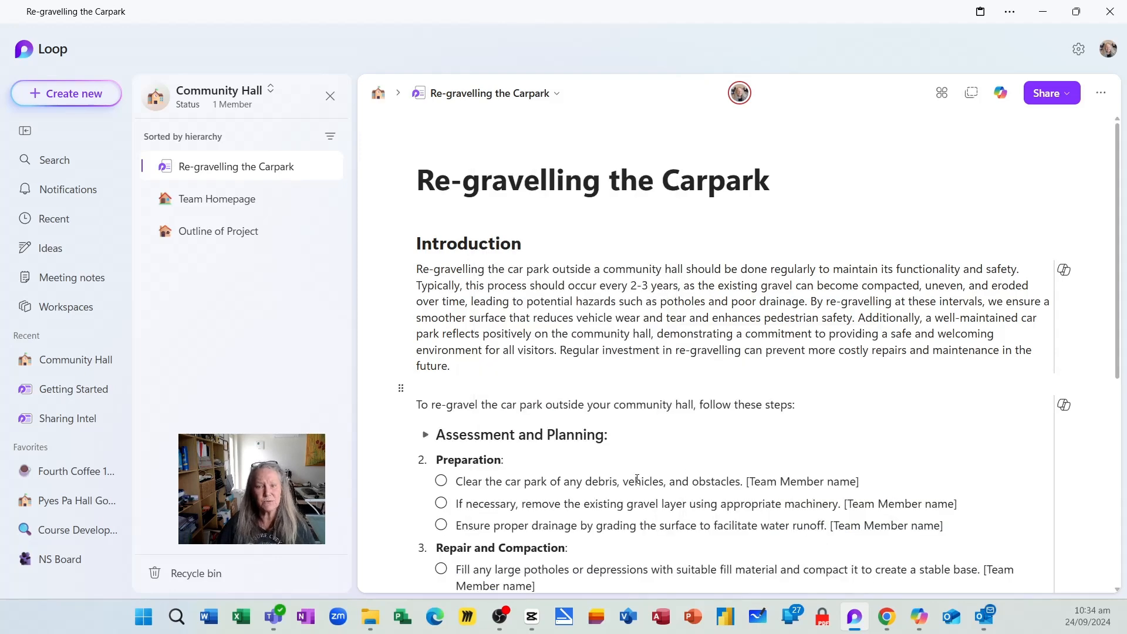
{"action": "left_click", "coordinate": [426, 435]}
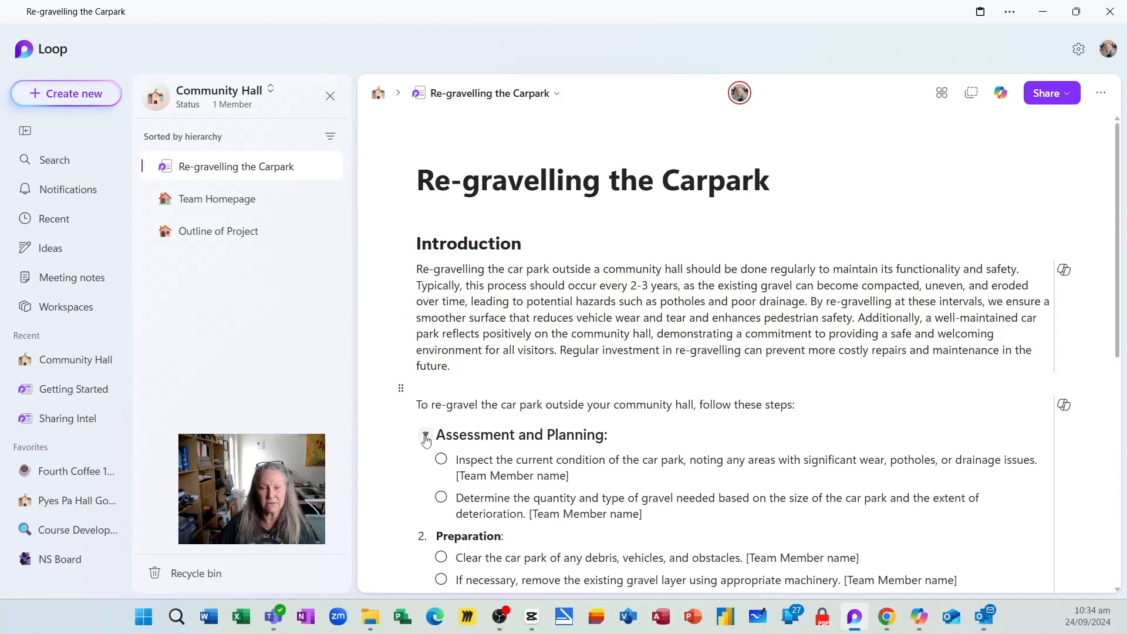
{"action": "left_click", "coordinate": [425, 435]}
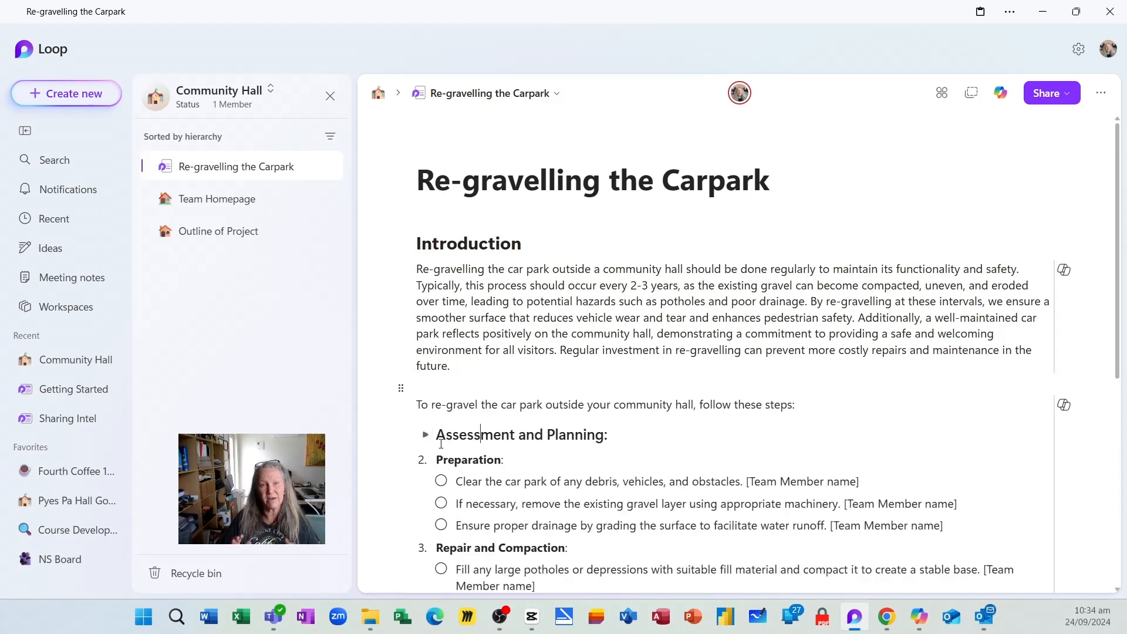
Format the "Preparation", "Repair and Compaction" and "Gravel Application" list items as Collapsible Heading 3
{"action": "right_click", "coordinate": [478, 463]}
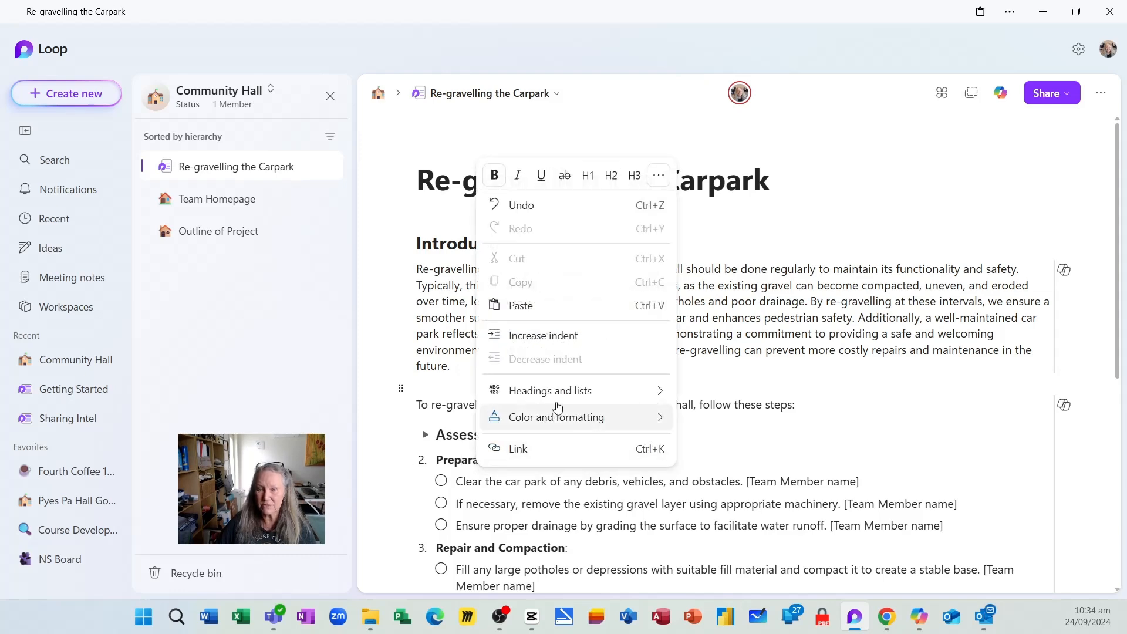
{"action": "mouse_move", "coordinate": [558, 391]}
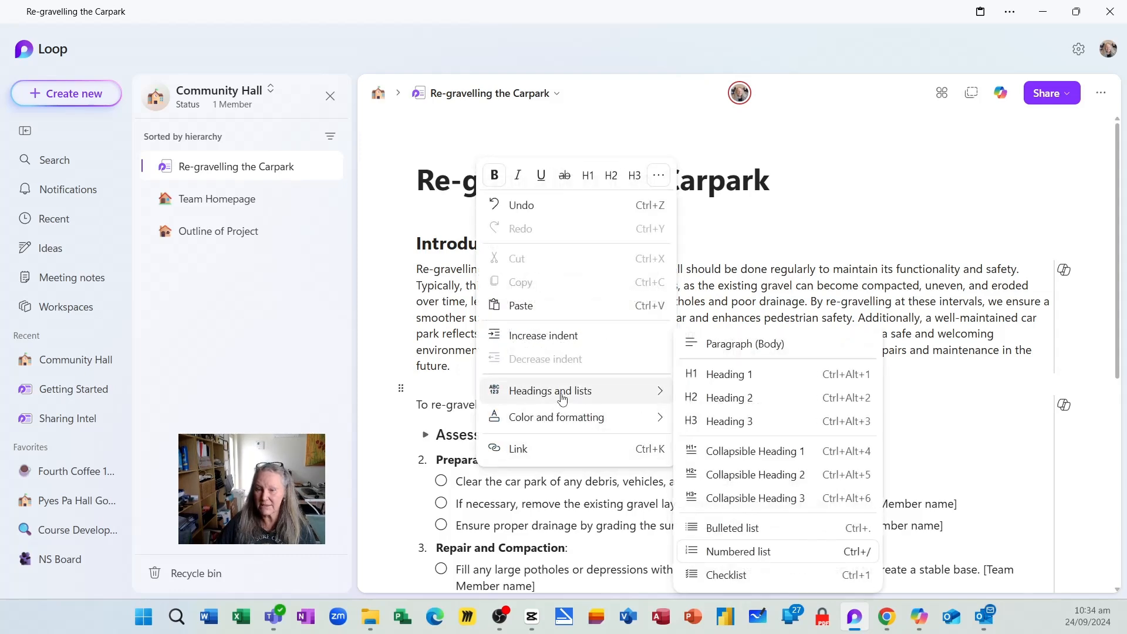
{"action": "left_click", "coordinate": [756, 499]}
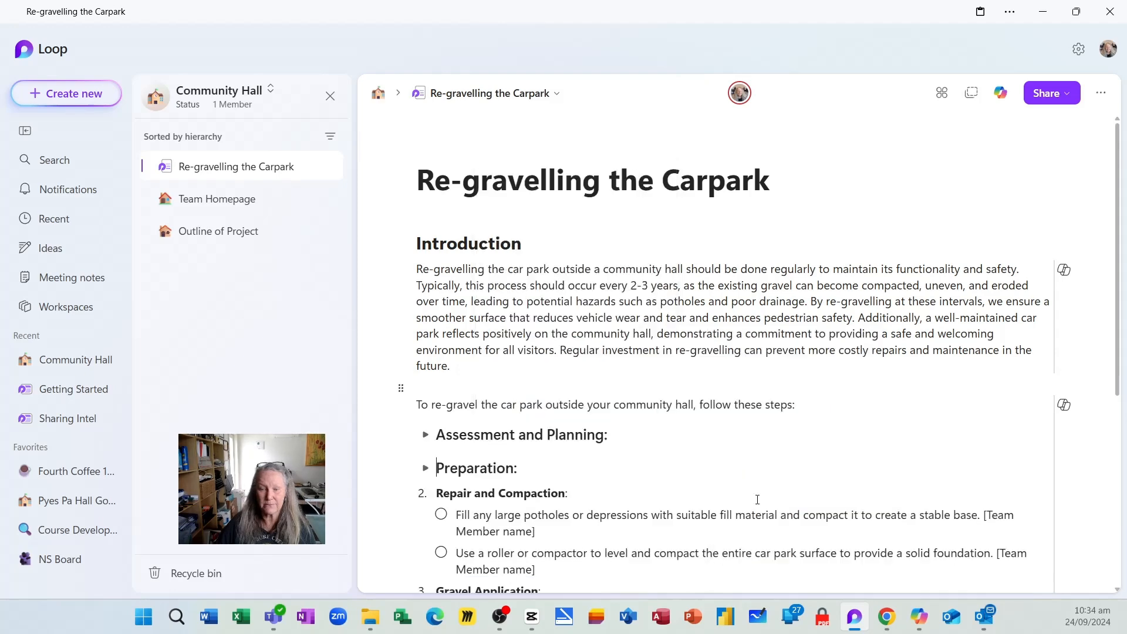
{"action": "left_click", "coordinate": [539, 494]}
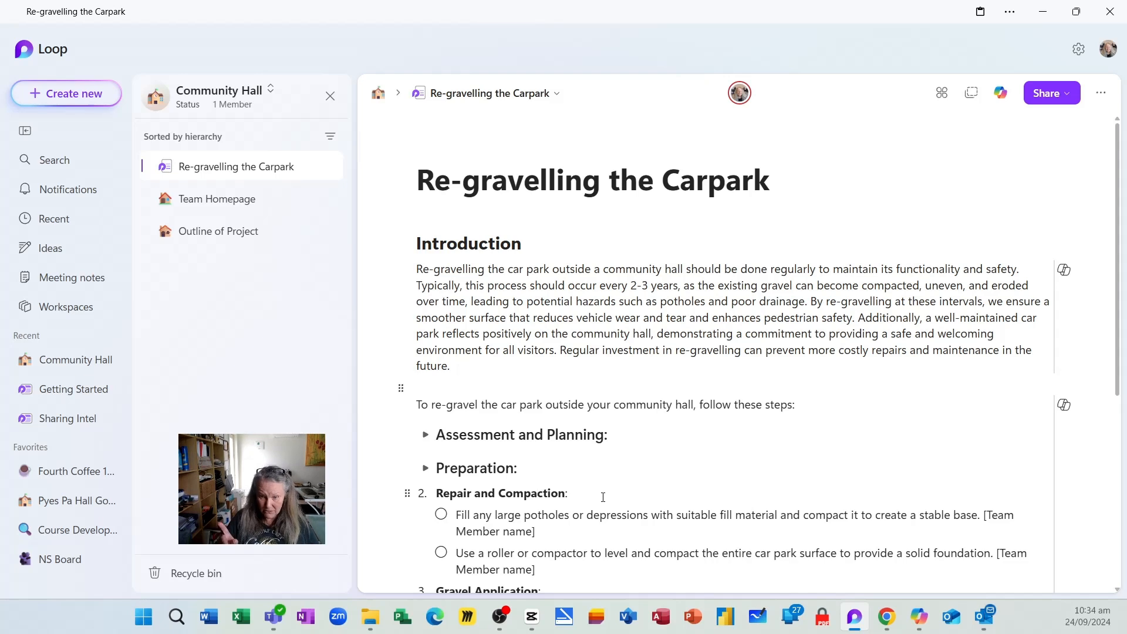
{"action": "key", "text": "ctrl+alt+5"}
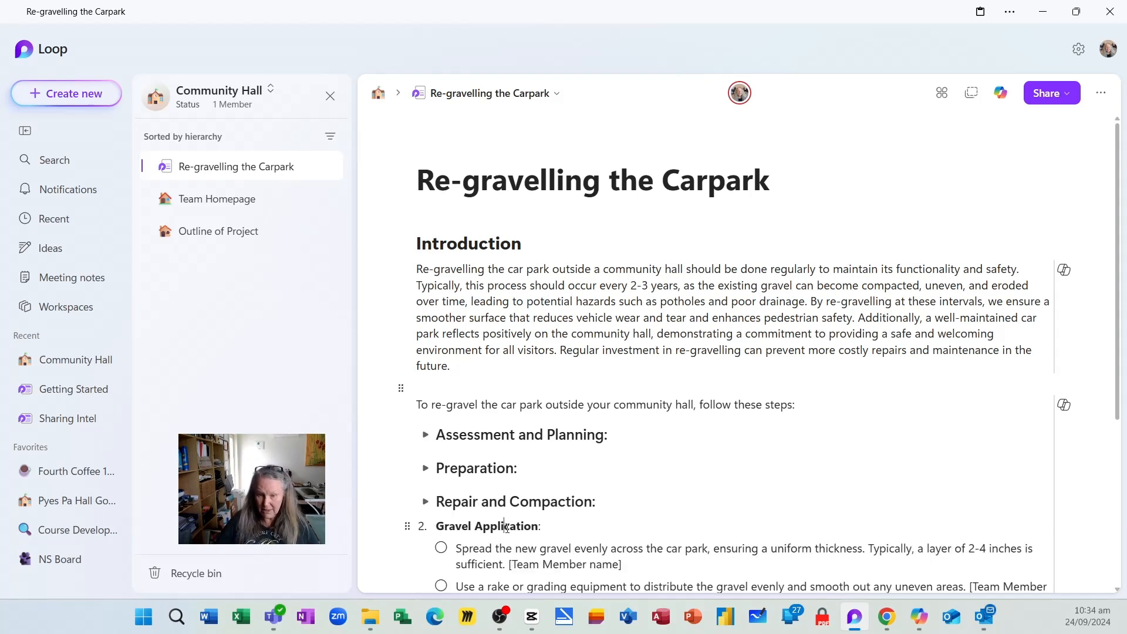
{"action": "key", "text": "ctrl+alt+5"}
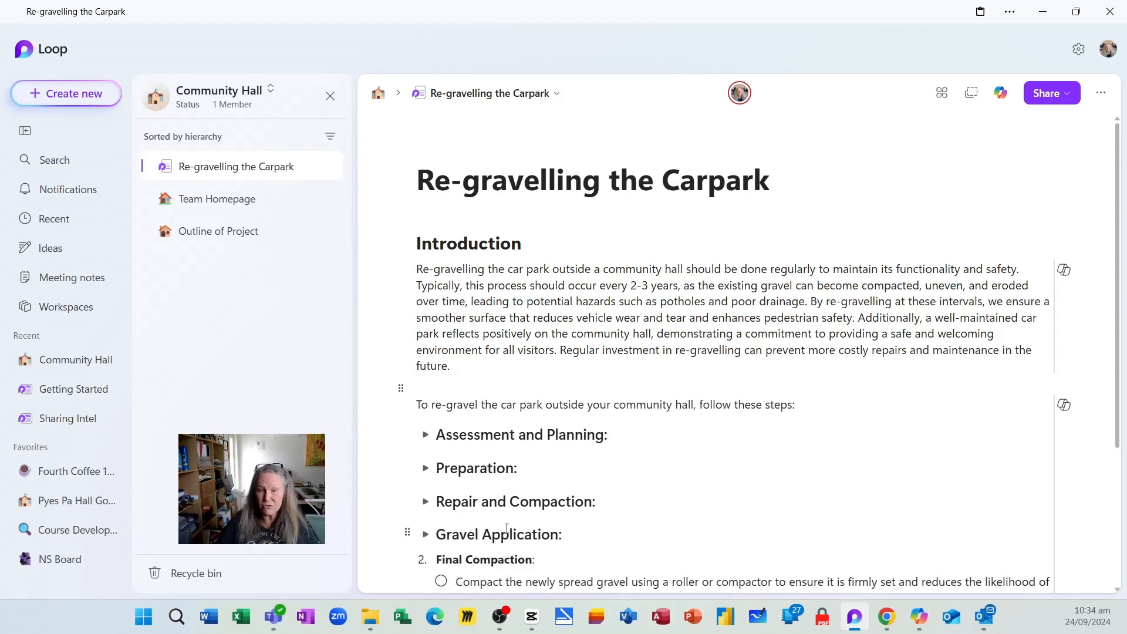
Format the remaining "Final Compaction" and "Maintenance" list items as Collapsible Heading 3
{"action": "scroll", "coordinate": [499, 417], "scroll_direction": "down", "scroll_amount": 2}
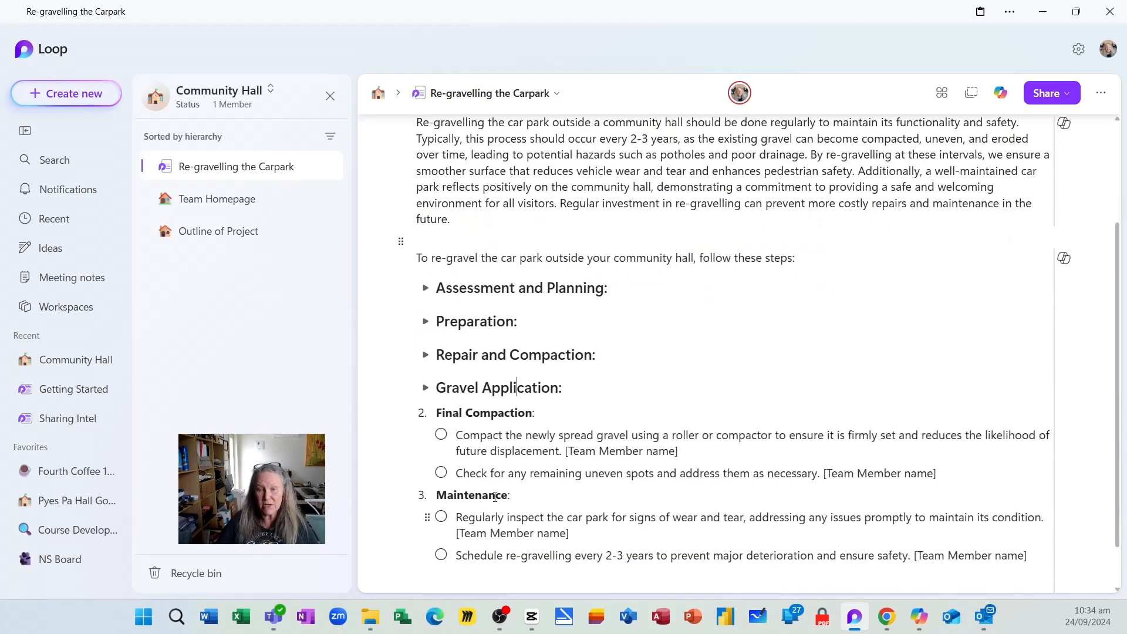
{"action": "left_click", "coordinate": [498, 412]}
{"action": "key", "text": "ctrl+alt+5"}
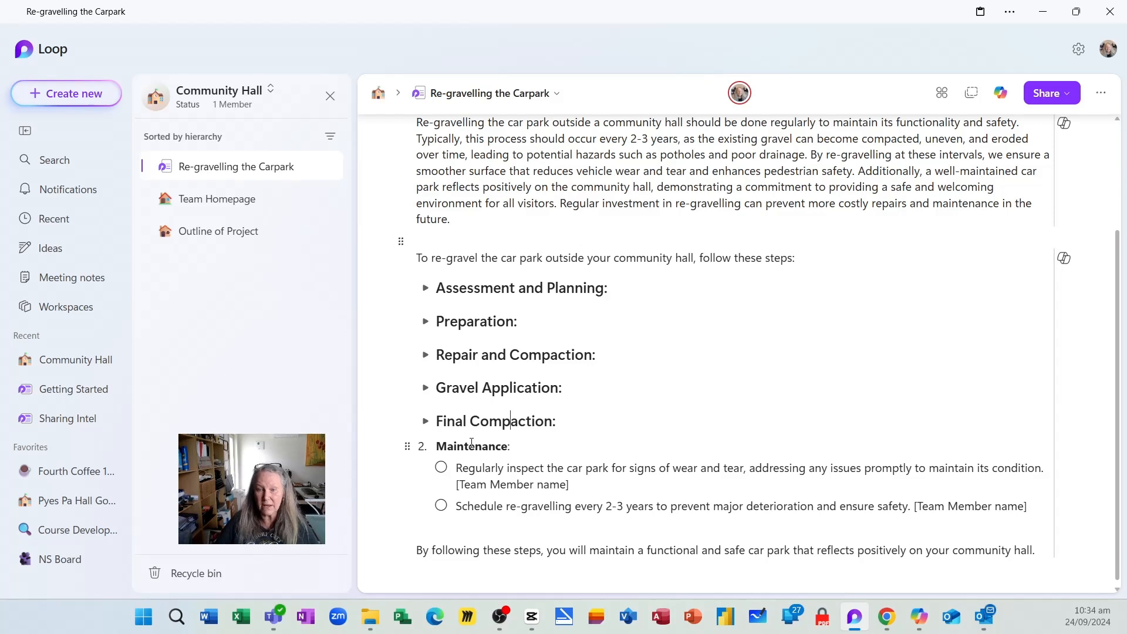
{"action": "left_click", "coordinate": [471, 446]}
{"action": "key", "text": "ctrl+alt+5"}
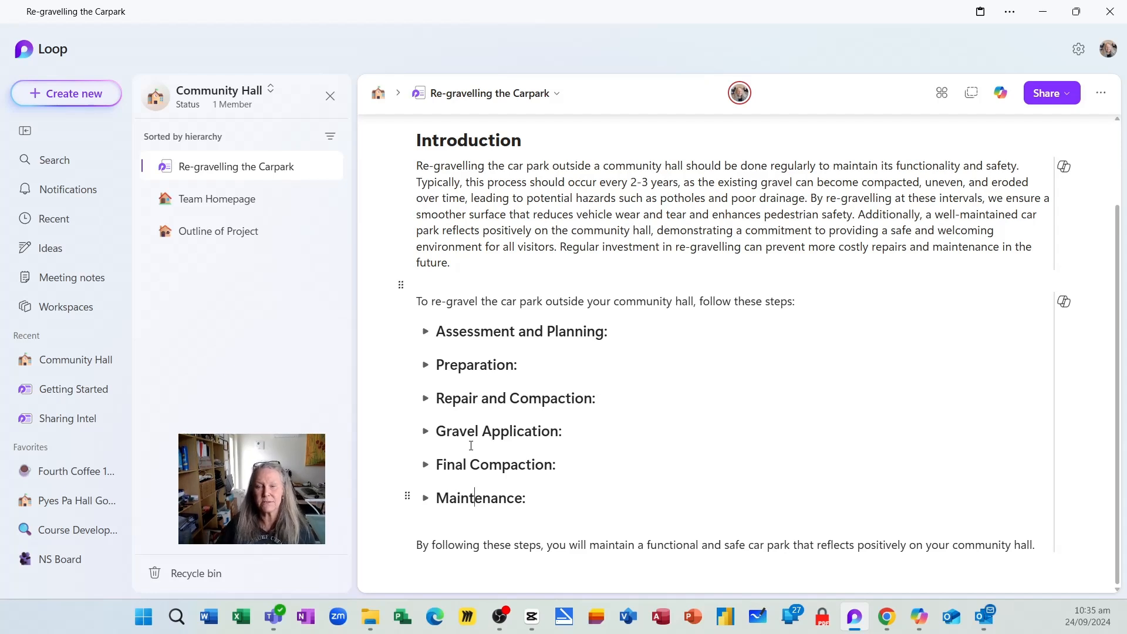
Expand all the collapsible heading sections at once and look through the checklist items under them
{"action": "right_click", "coordinate": [491, 331]}
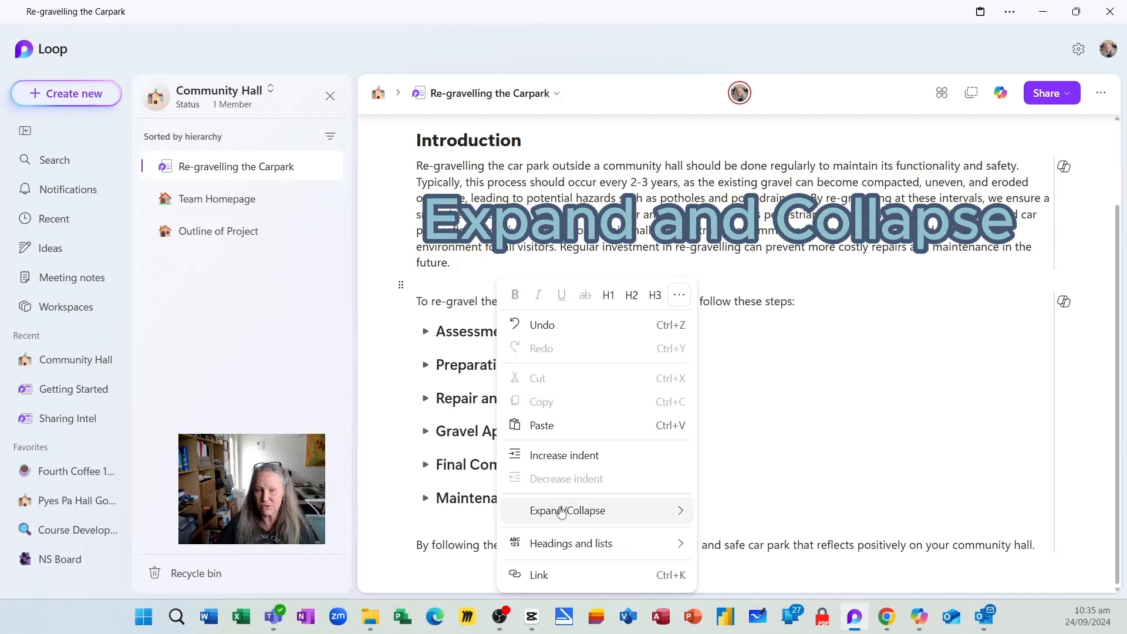
{"action": "left_click", "coordinate": [681, 513]}
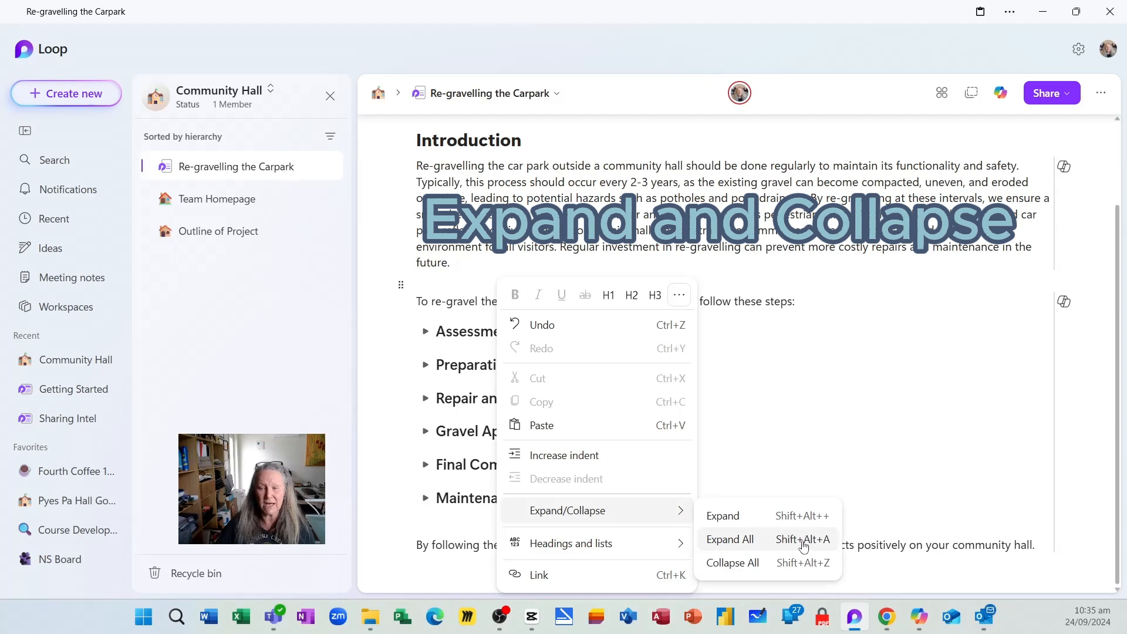
{"action": "left_click", "coordinate": [746, 540]}
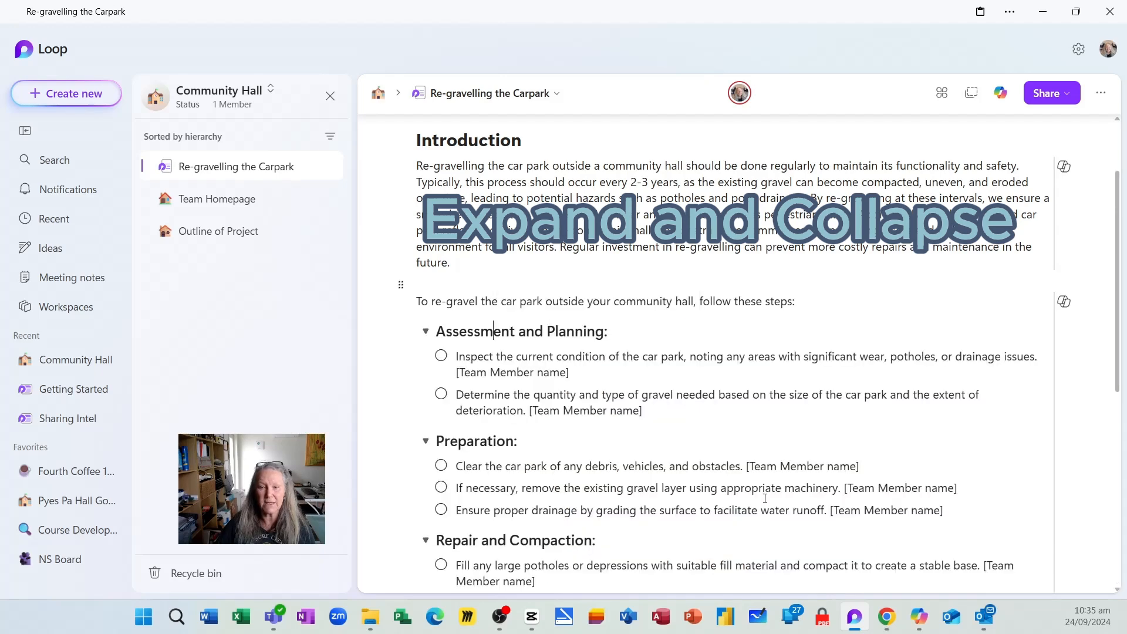
{"action": "scroll", "coordinate": [762, 495], "scroll_direction": "down", "scroll_amount": 5}
{"action": "scroll", "coordinate": [762, 495], "scroll_direction": "down", "scroll_amount": 3}
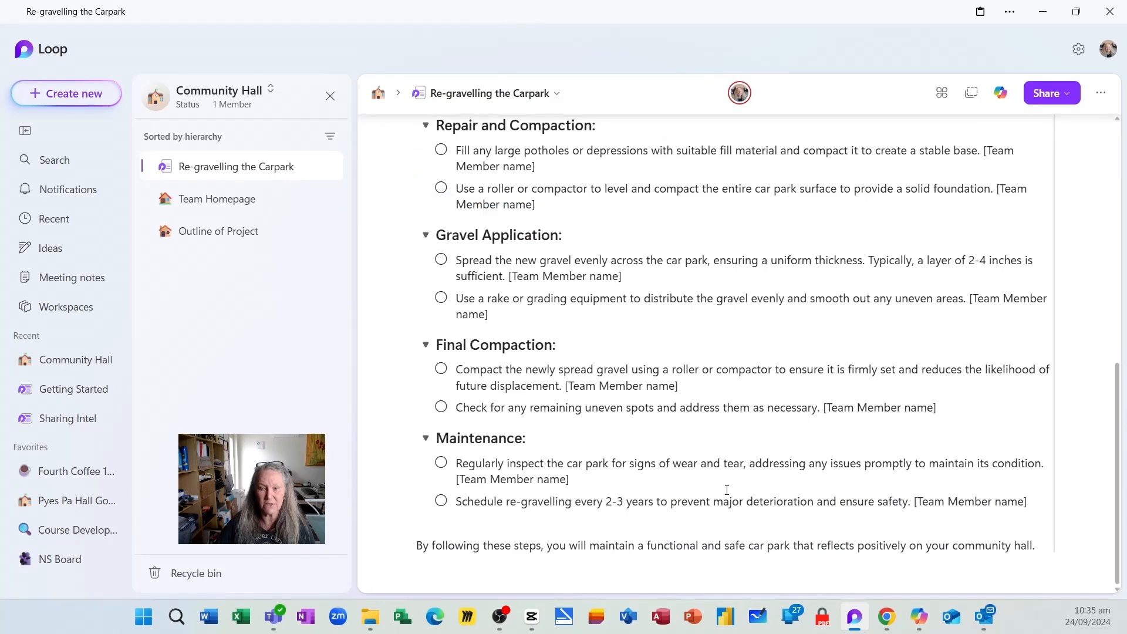
{"action": "right_click", "coordinate": [515, 440]}
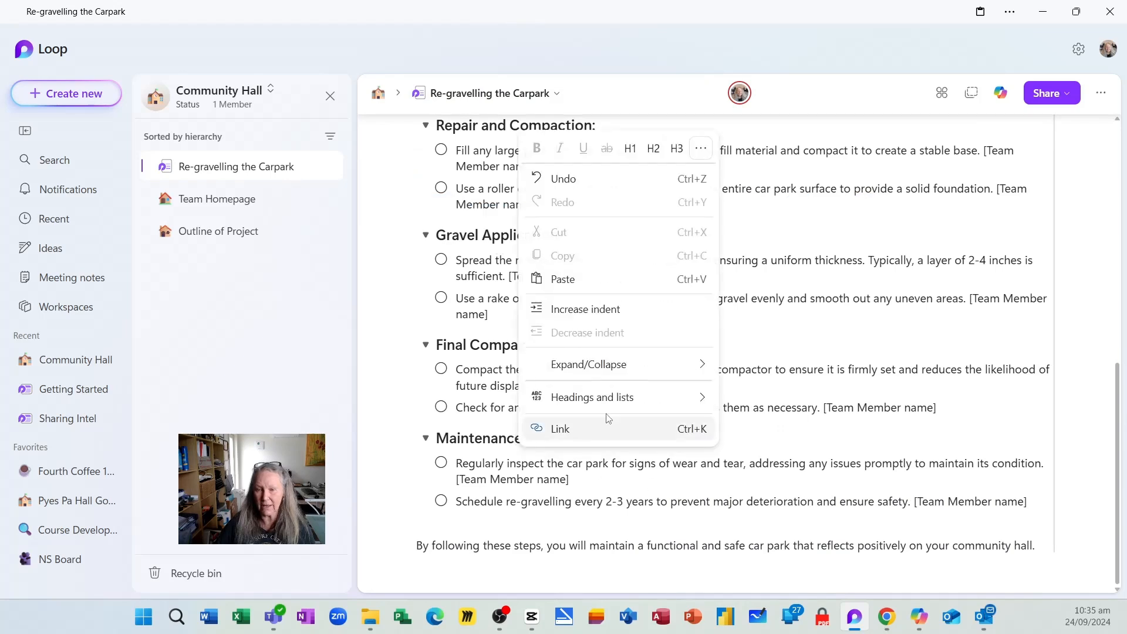
{"action": "mouse_move", "coordinate": [622, 408]}
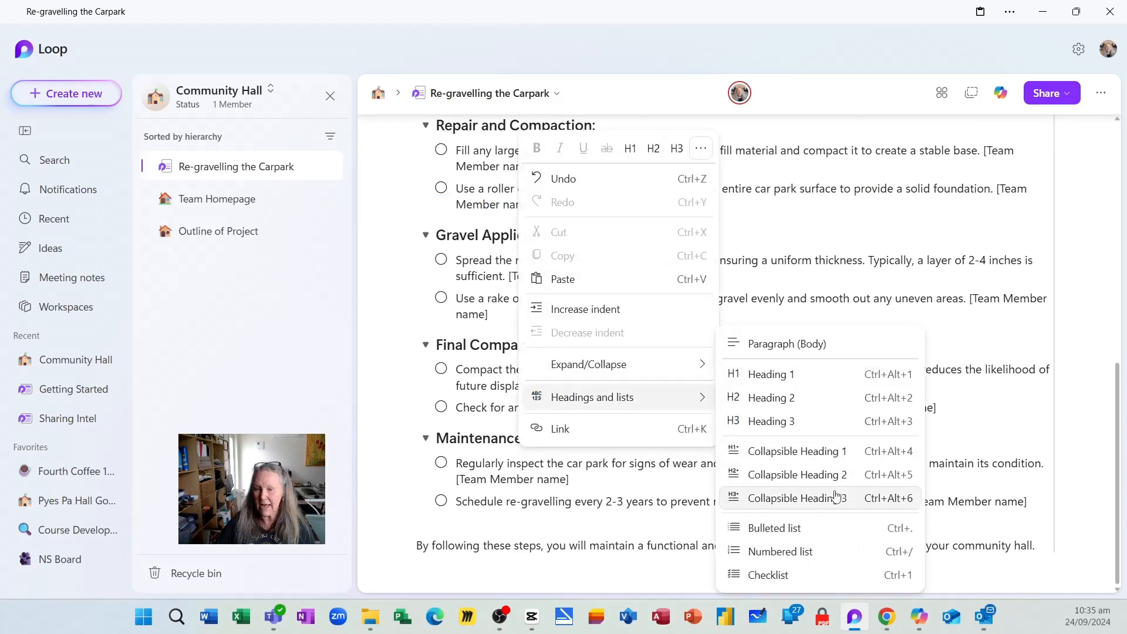
{"action": "mouse_move", "coordinate": [637, 372]}
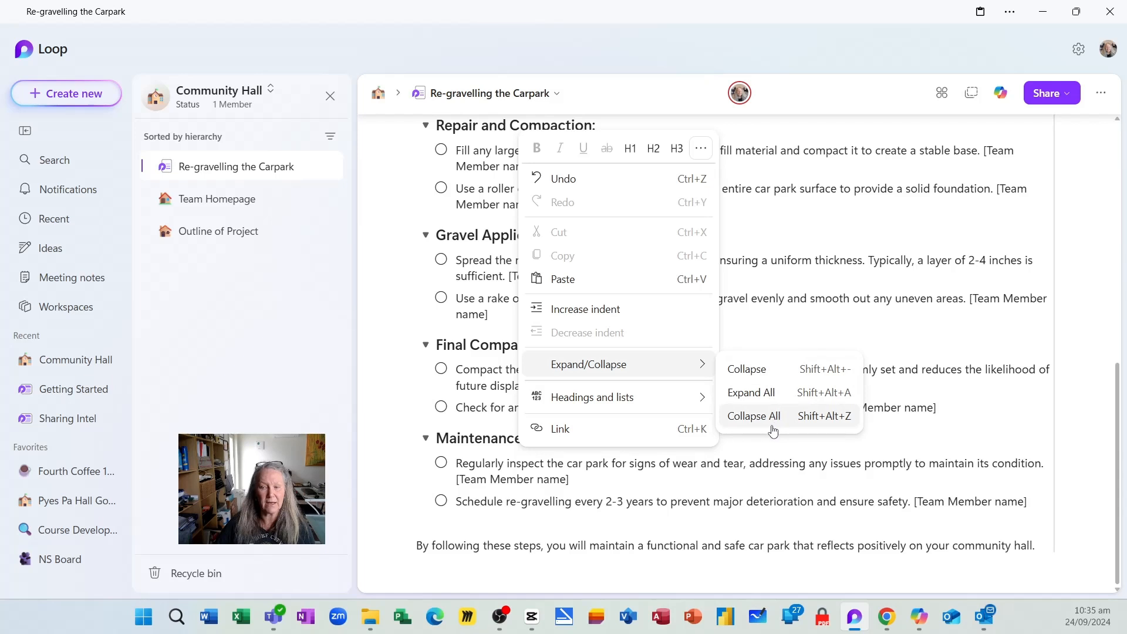
{"action": "left_click", "coordinate": [803, 339]}
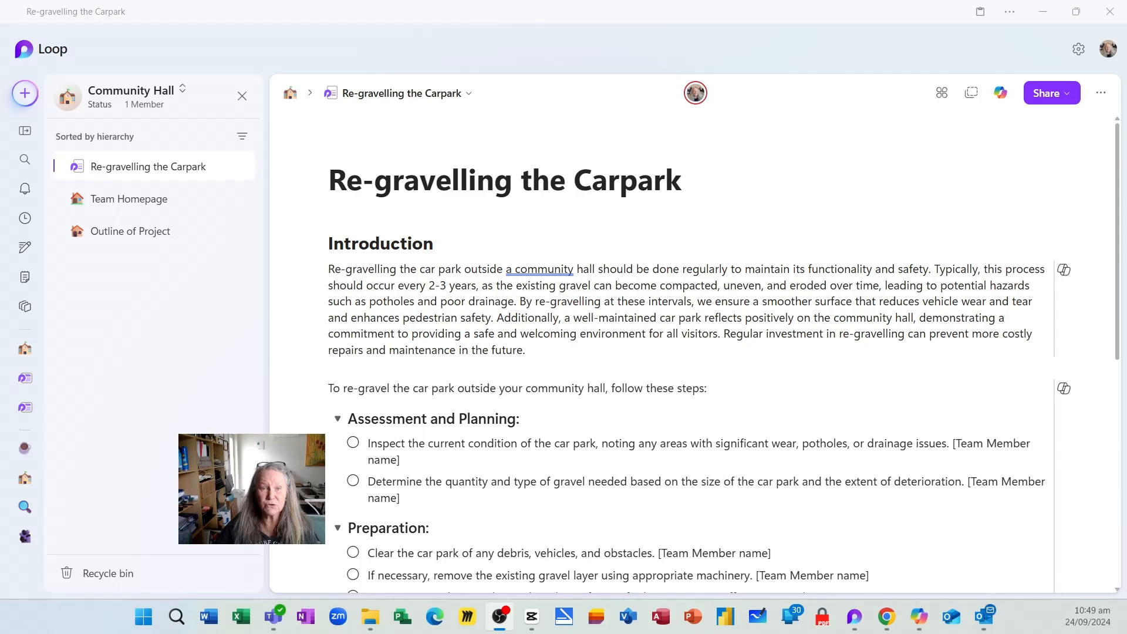
Create a new page in the Community Hall workspace from the Project Planning template
{"action": "left_click", "coordinate": [27, 94]}
{"action": "left_click", "coordinate": [56, 149]}
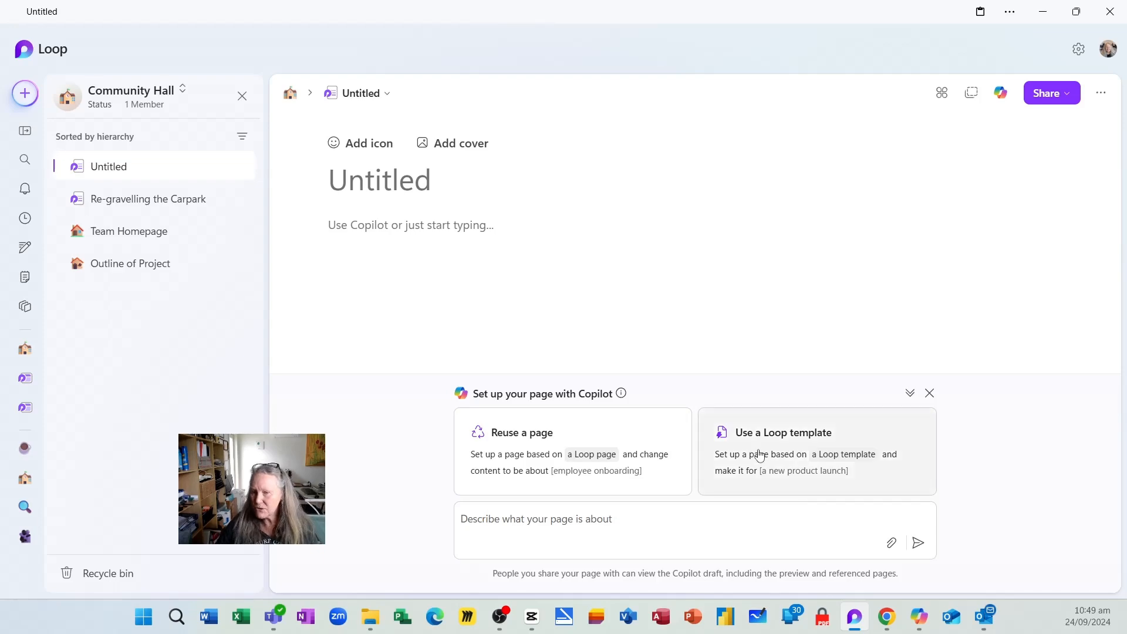
{"action": "left_click", "coordinate": [800, 447]}
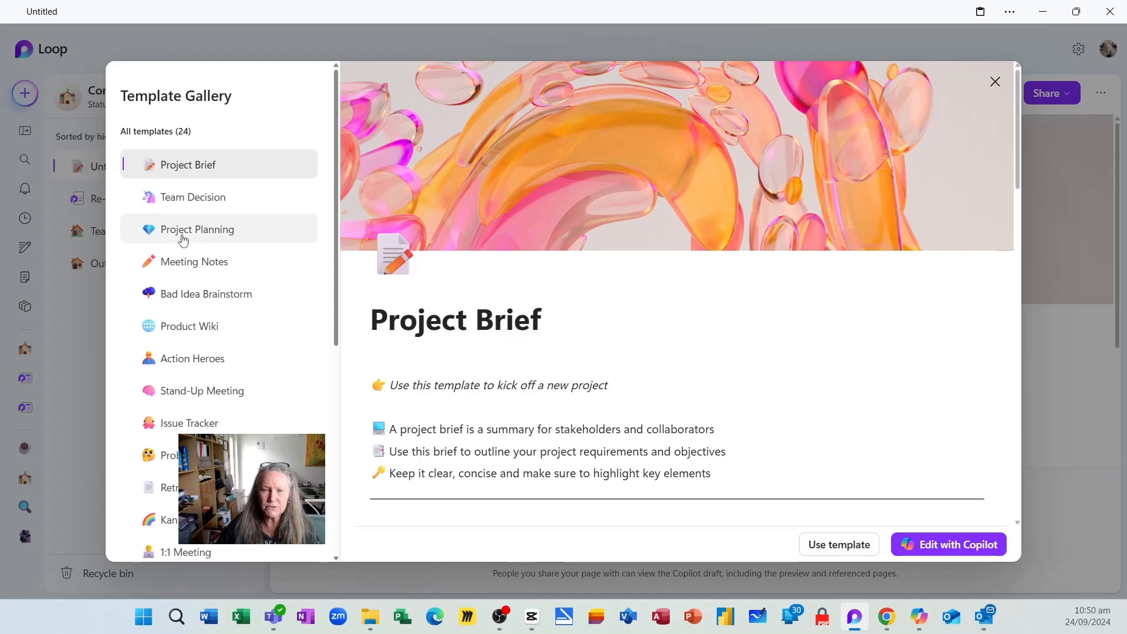
{"action": "left_click", "coordinate": [206, 234]}
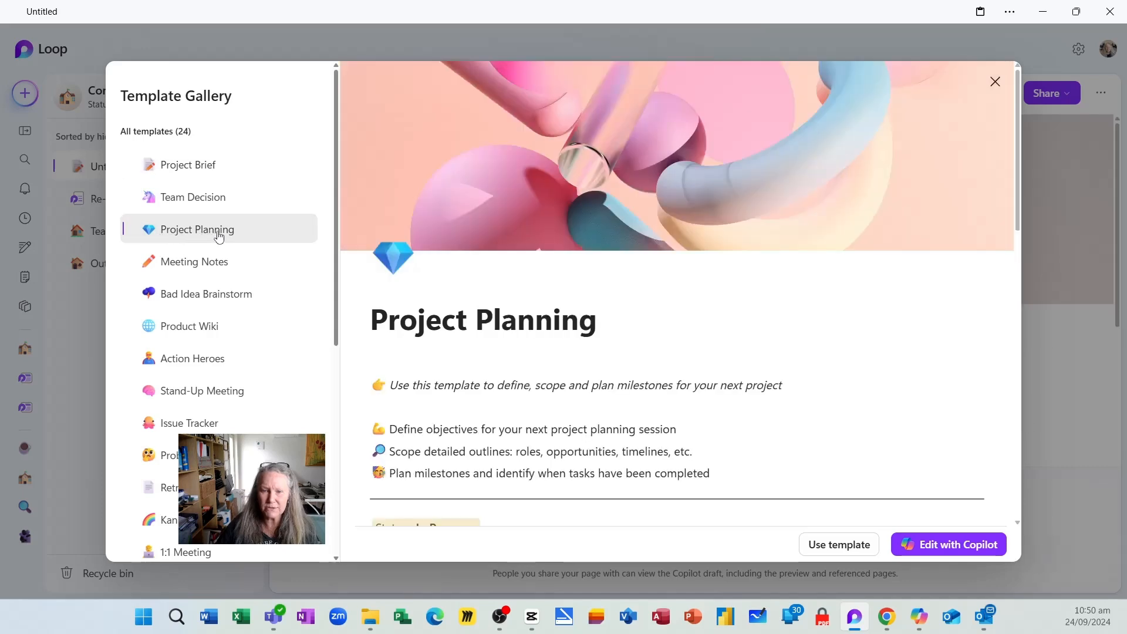
{"action": "left_click", "coordinate": [838, 547]}
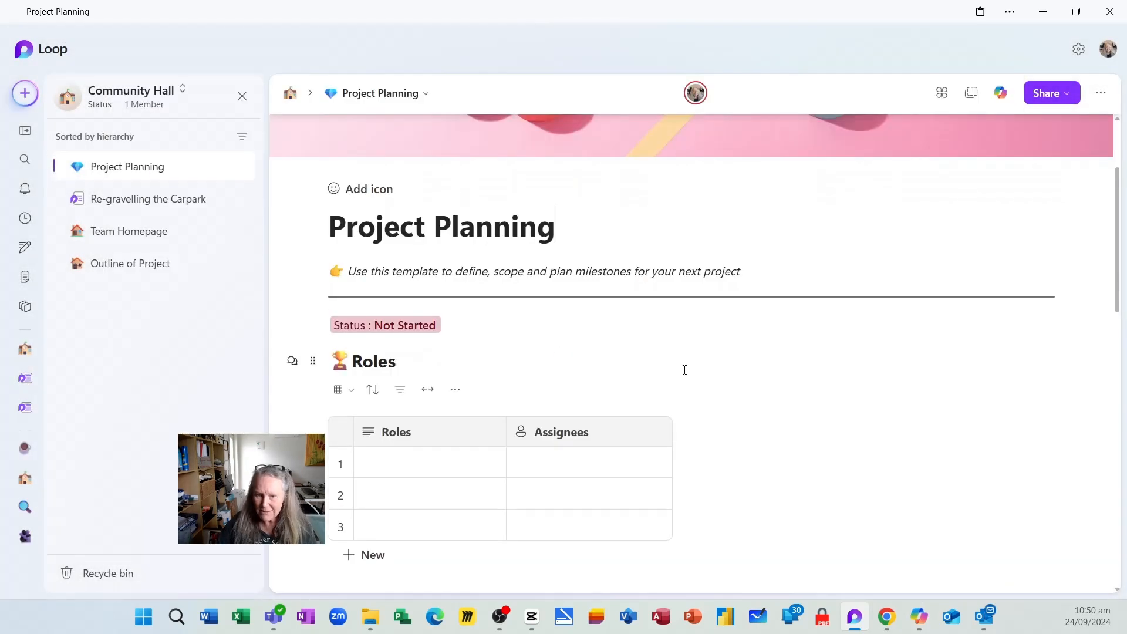
Enter "Project Leader" as the first role in the Roles table and assign the page owner to it
{"action": "scroll", "coordinate": [593, 370], "scroll_direction": "down", "scroll_amount": 3}
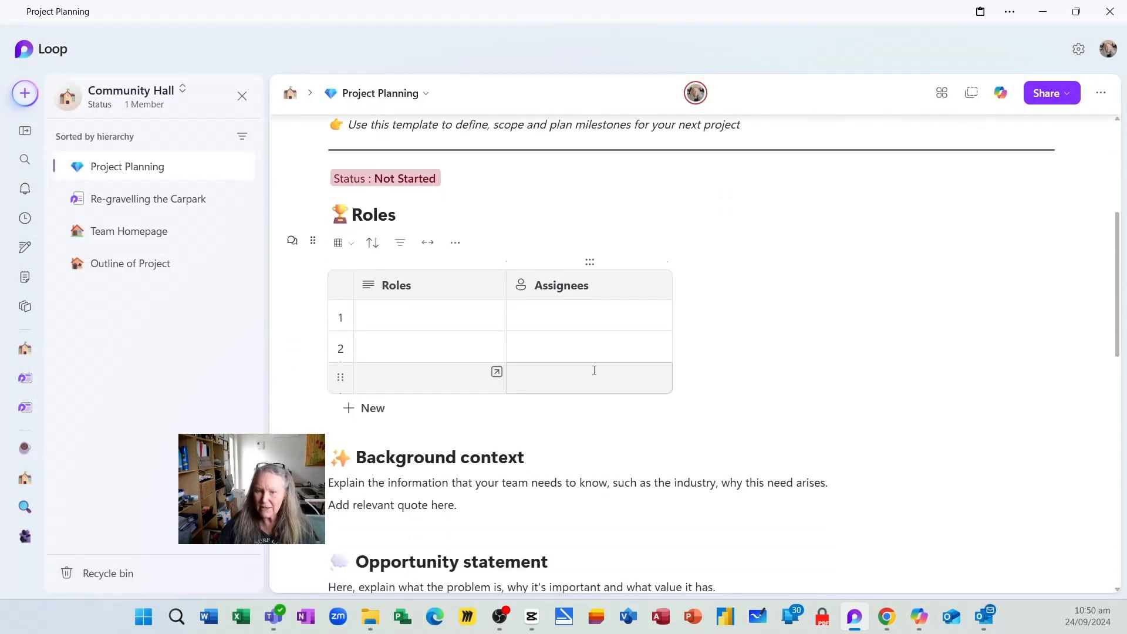
{"action": "left_click", "coordinate": [429, 320]}
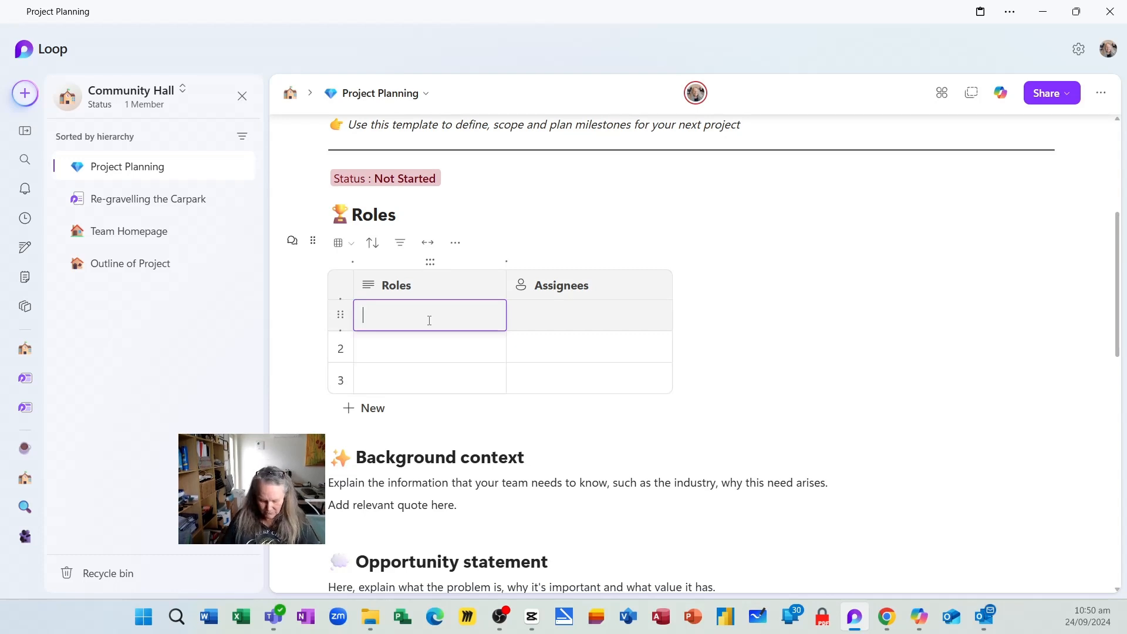
{"action": "type", "text": "Pro"}
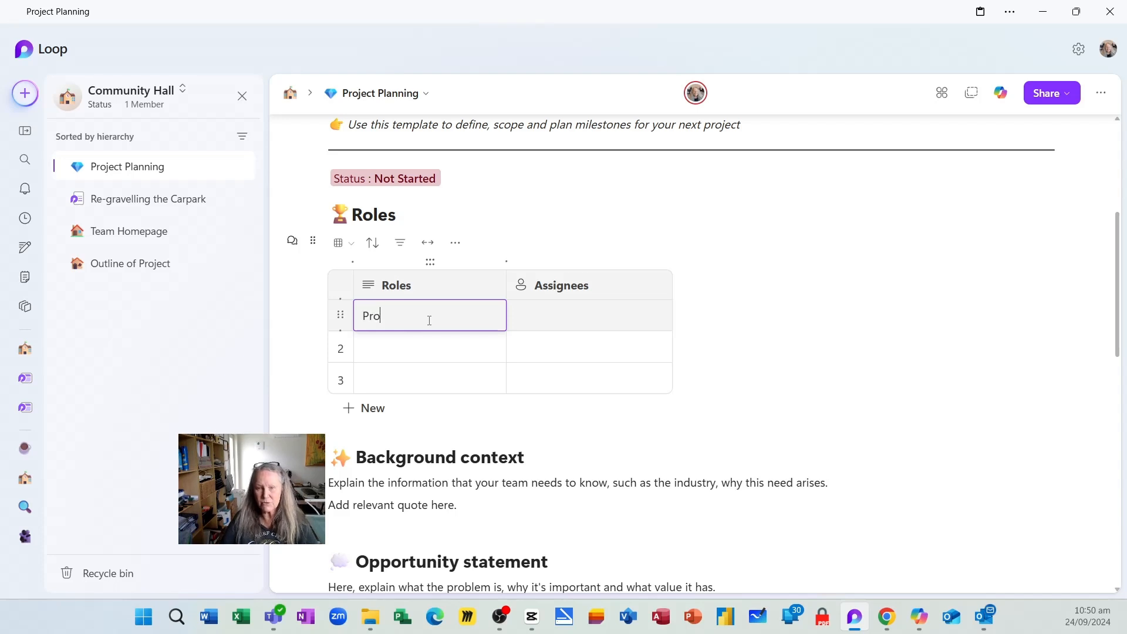
{"action": "type", "text": "ject Leade"}
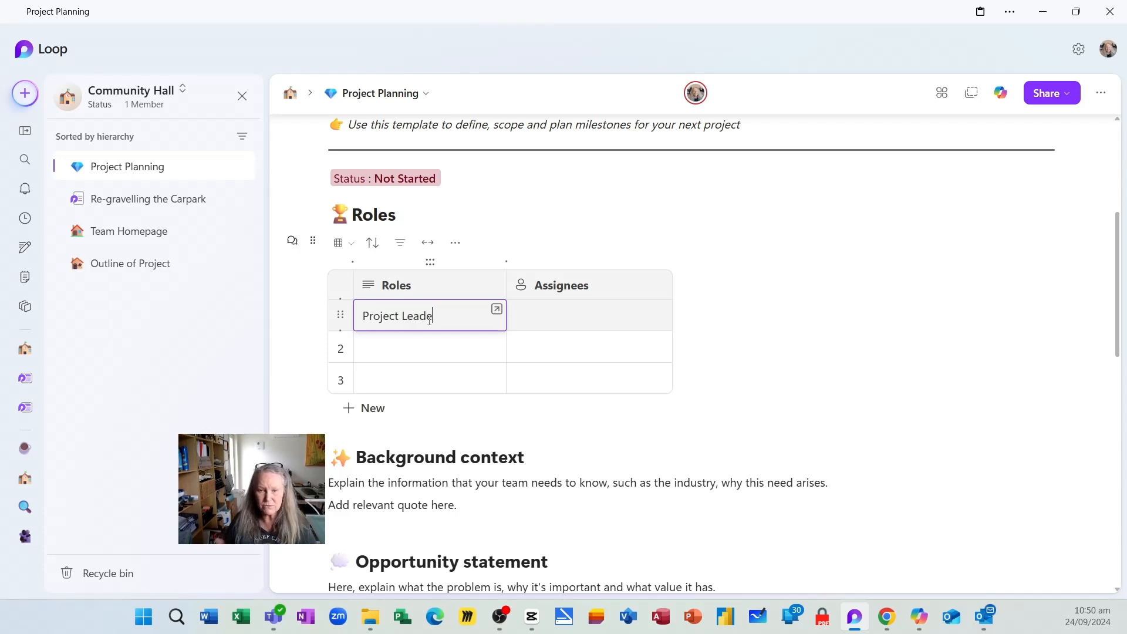
{"action": "type", "text": "r"}
{"action": "key", "text": "Tab"}
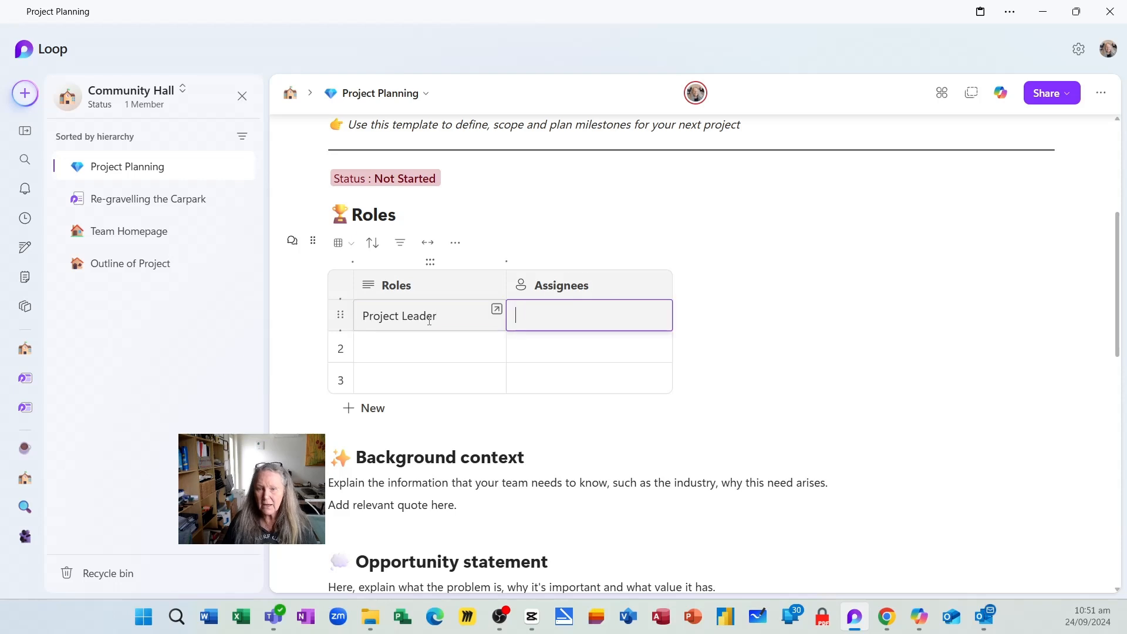
{"action": "type", "text": "Cathi"}
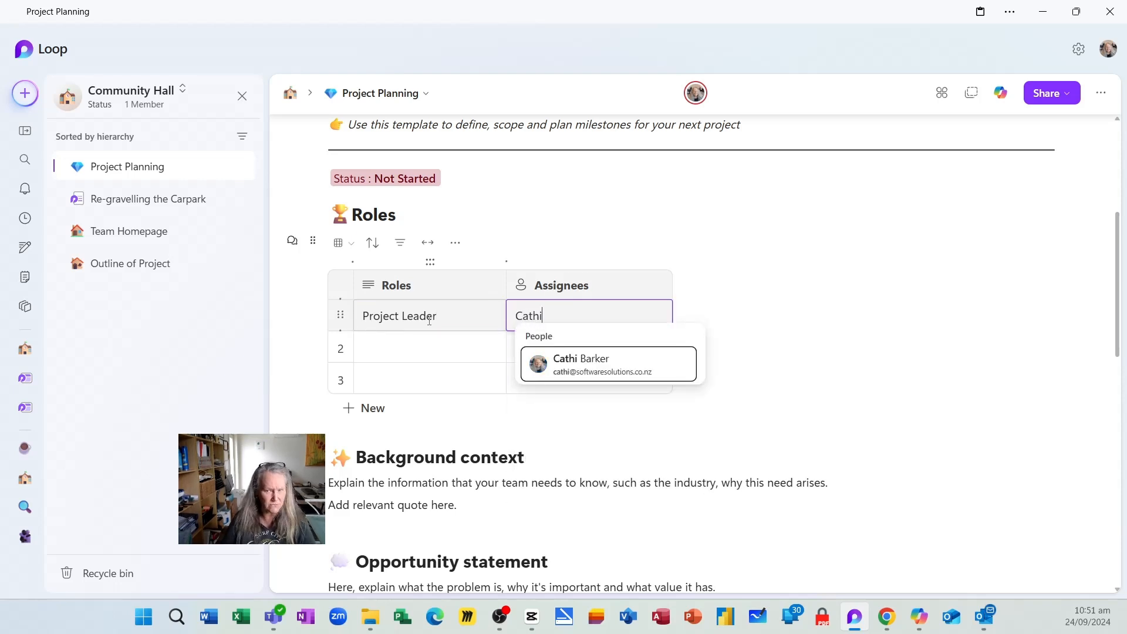
{"action": "left_click", "coordinate": [607, 364]}
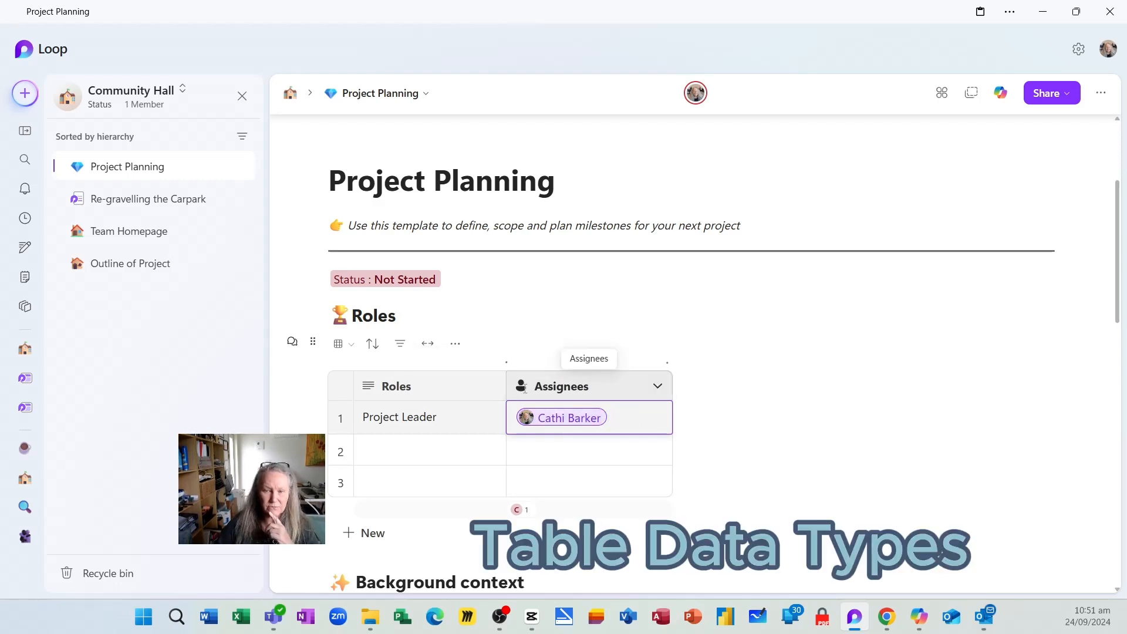
Check which column types are available and set for the Assignees and Roles columns
{"action": "left_click", "coordinate": [657, 388]}
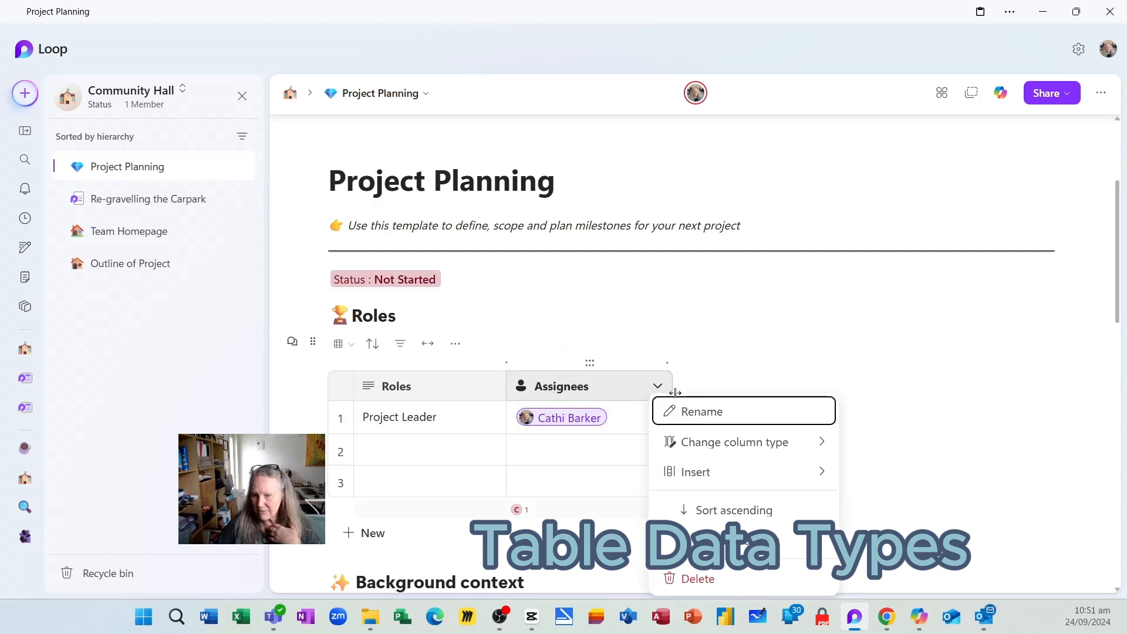
{"action": "left_click", "coordinate": [759, 454]}
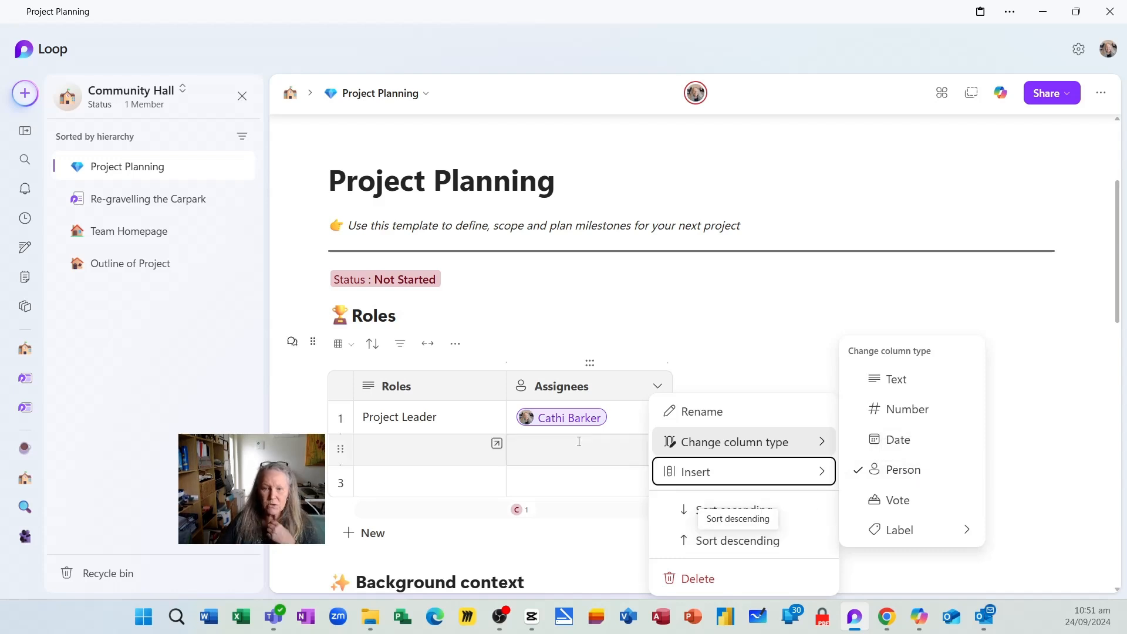
{"action": "left_click", "coordinate": [491, 386]}
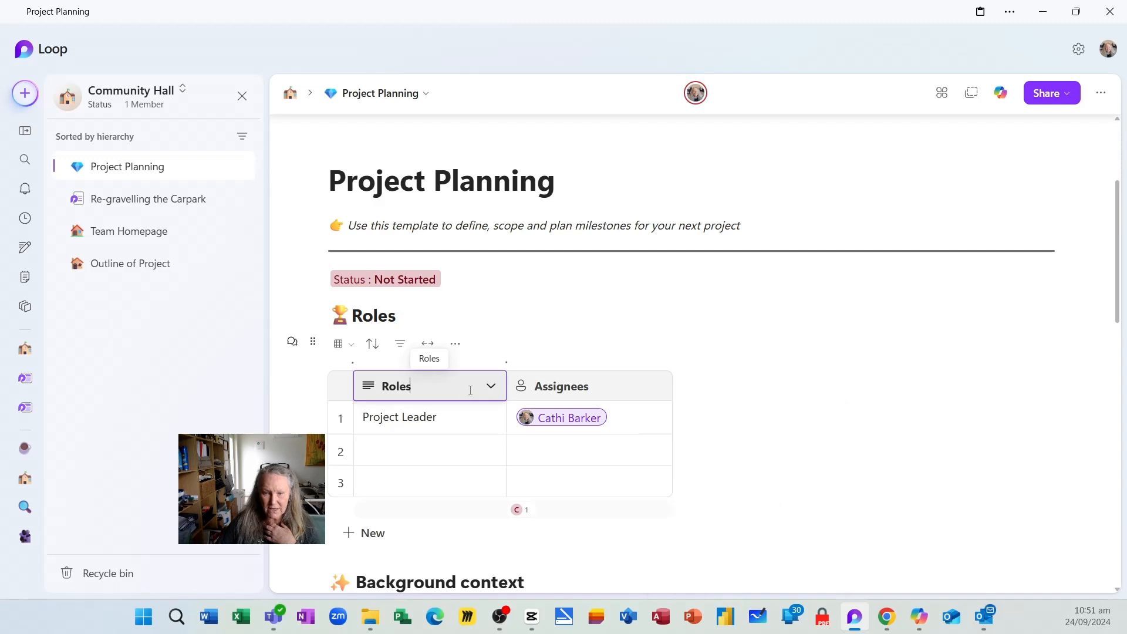
{"action": "left_click", "coordinate": [490, 385]}
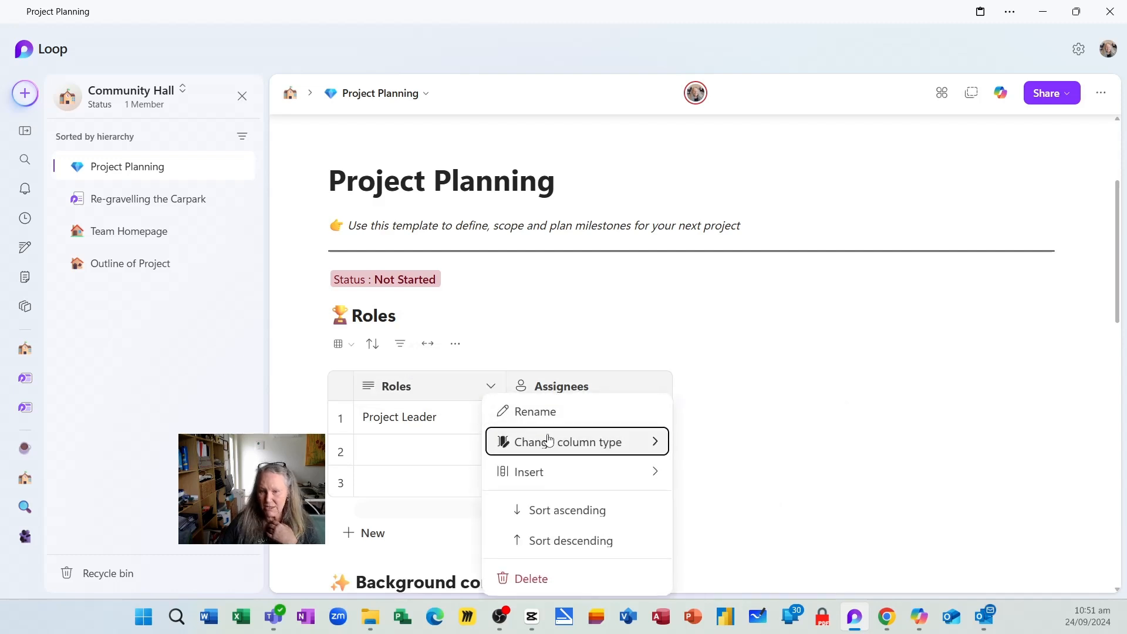
{"action": "mouse_move", "coordinate": [548, 440]}
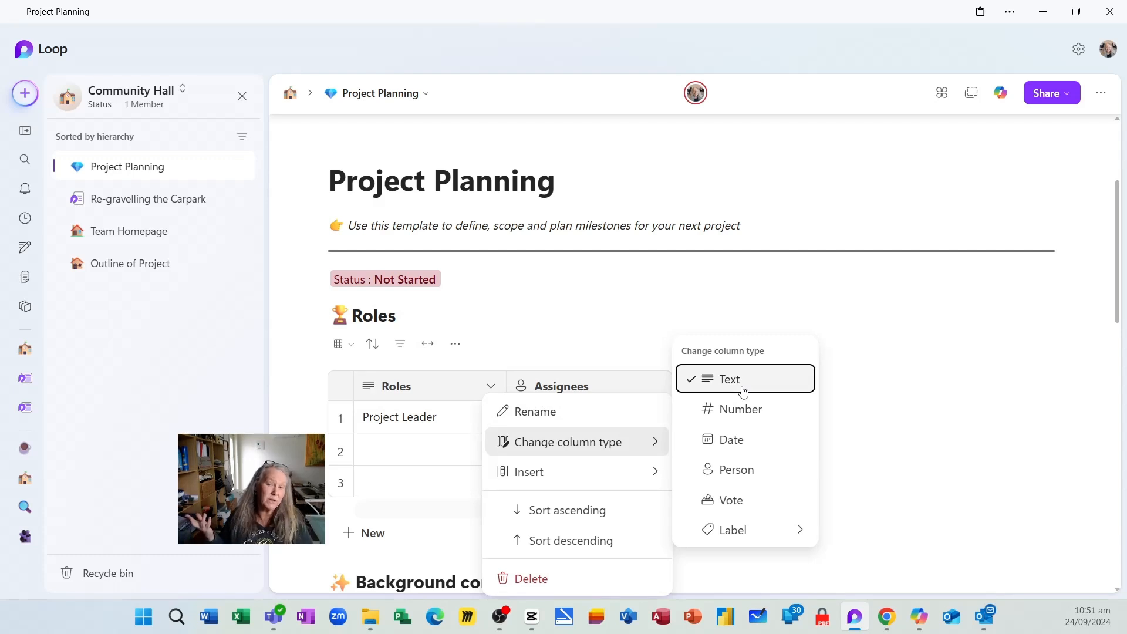
Enter "Team Leader" as the role in row 2 of the Roles table and assign it to SSPC6
{"action": "left_click", "coordinate": [422, 456]}
{"action": "type", "text": "Team Leader"}
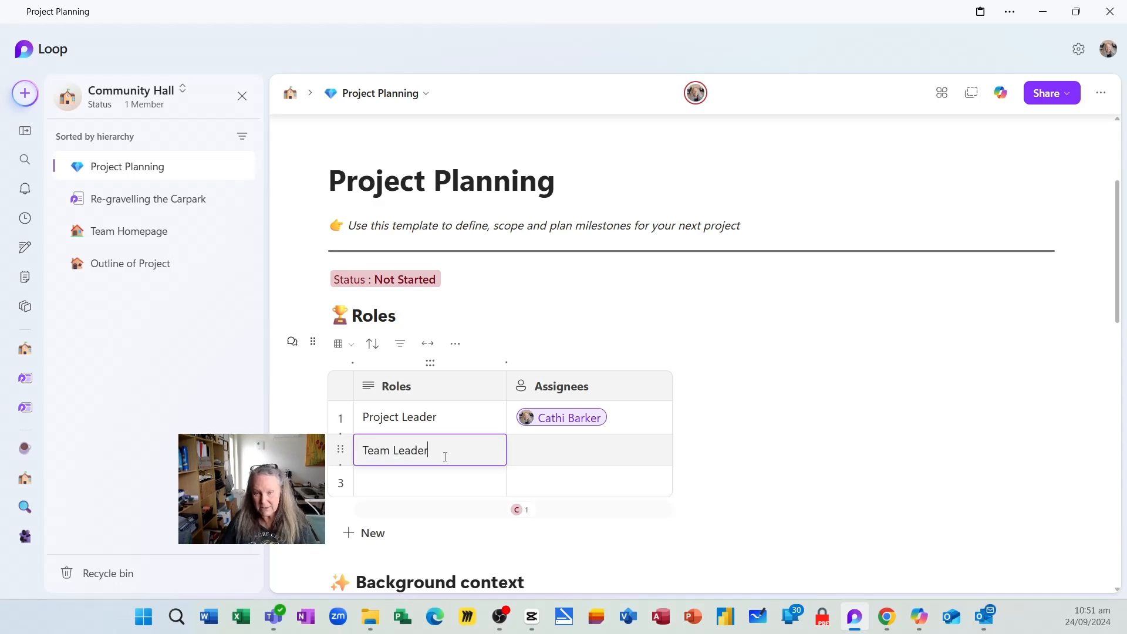
{"action": "key", "text": "Tab"}
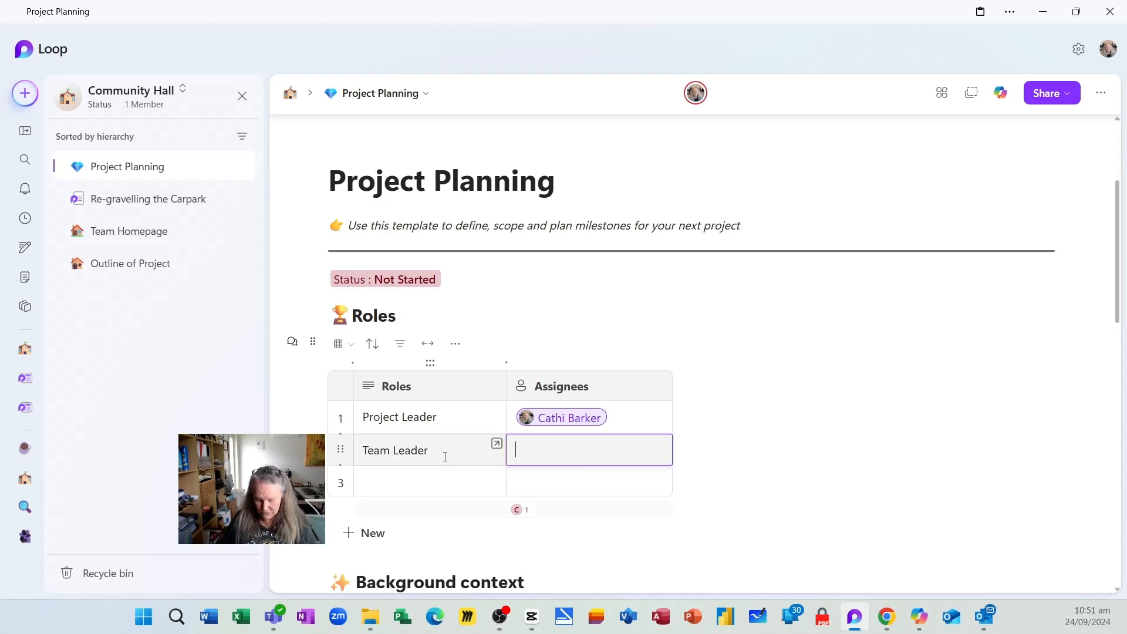
{"action": "type", "text": "ssp"}
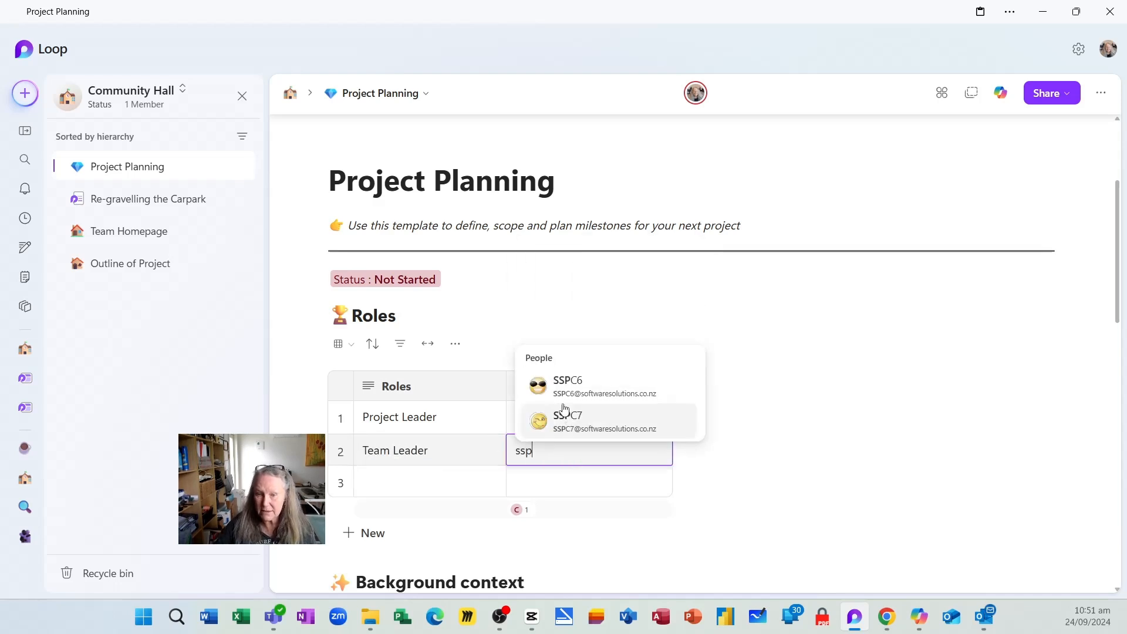
{"action": "left_click", "coordinate": [588, 386]}
Fill row 3 of the Roles table with the role "Team Leader" and the assignee SSPC7
{"action": "left_click", "coordinate": [379, 491]}
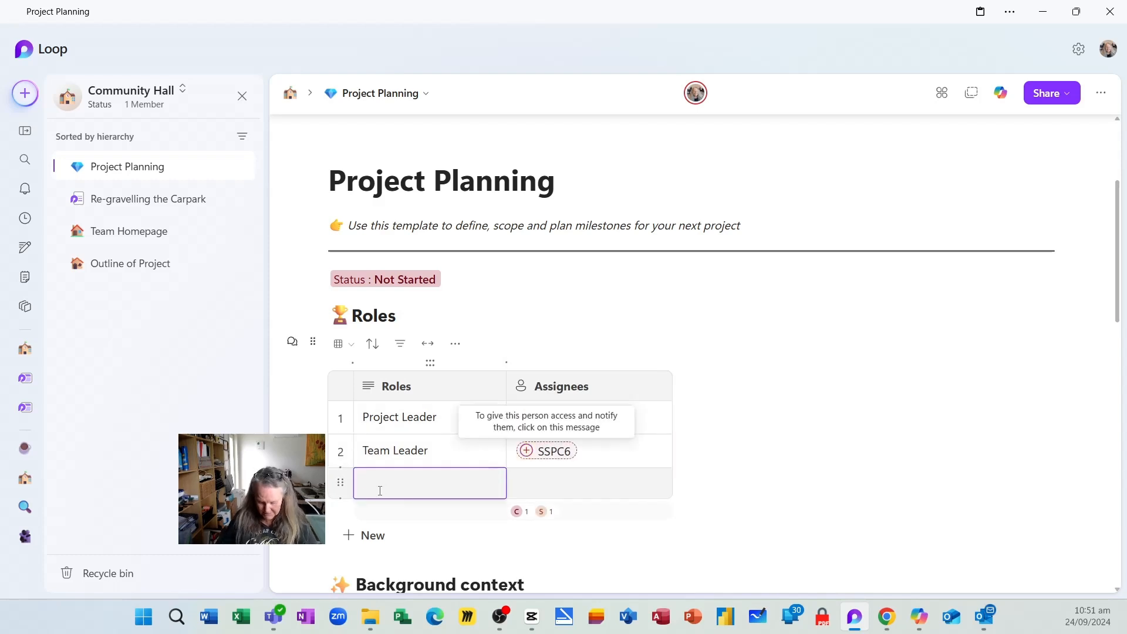
{"action": "type", "text": "Team Leader"}
{"action": "key", "text": "Tab"}
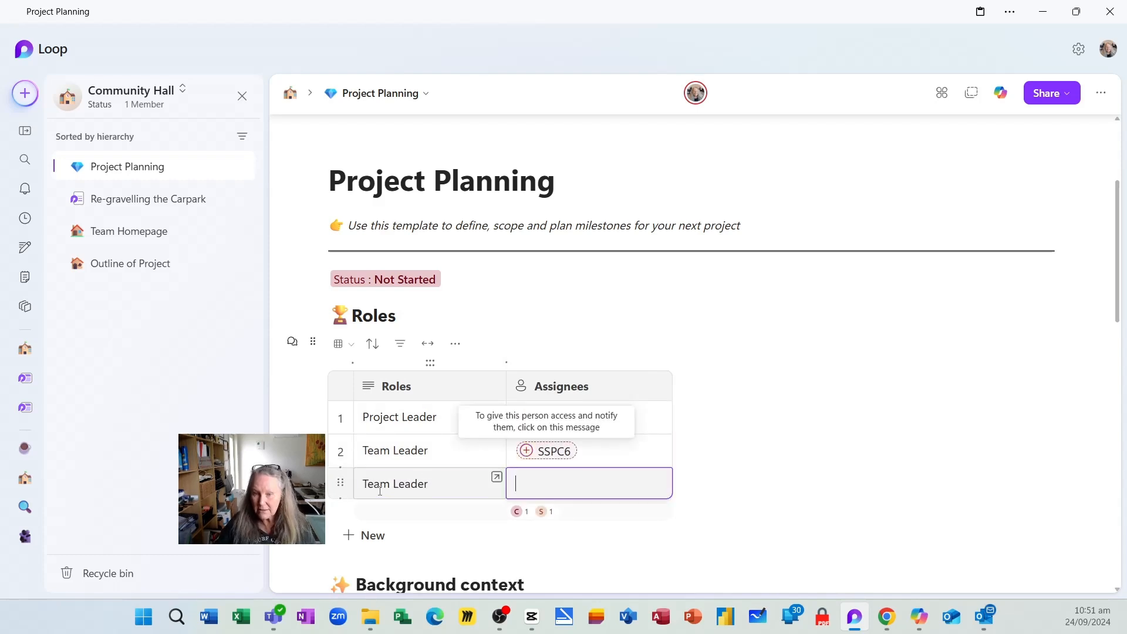
{"action": "type", "text": "ssp"}
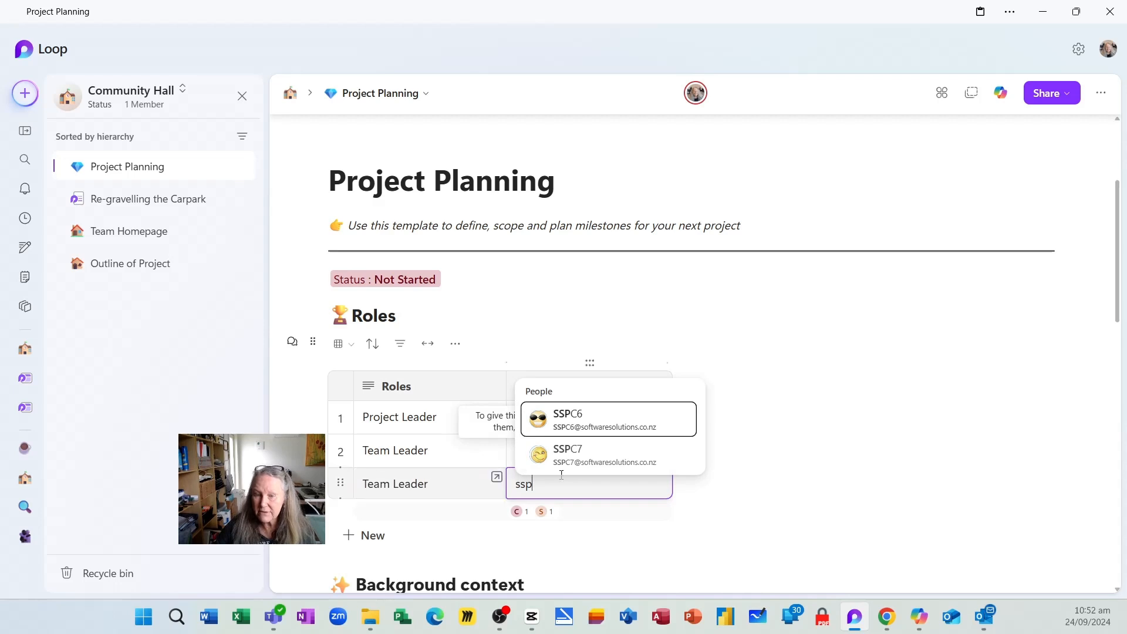
{"action": "left_click", "coordinate": [579, 464]}
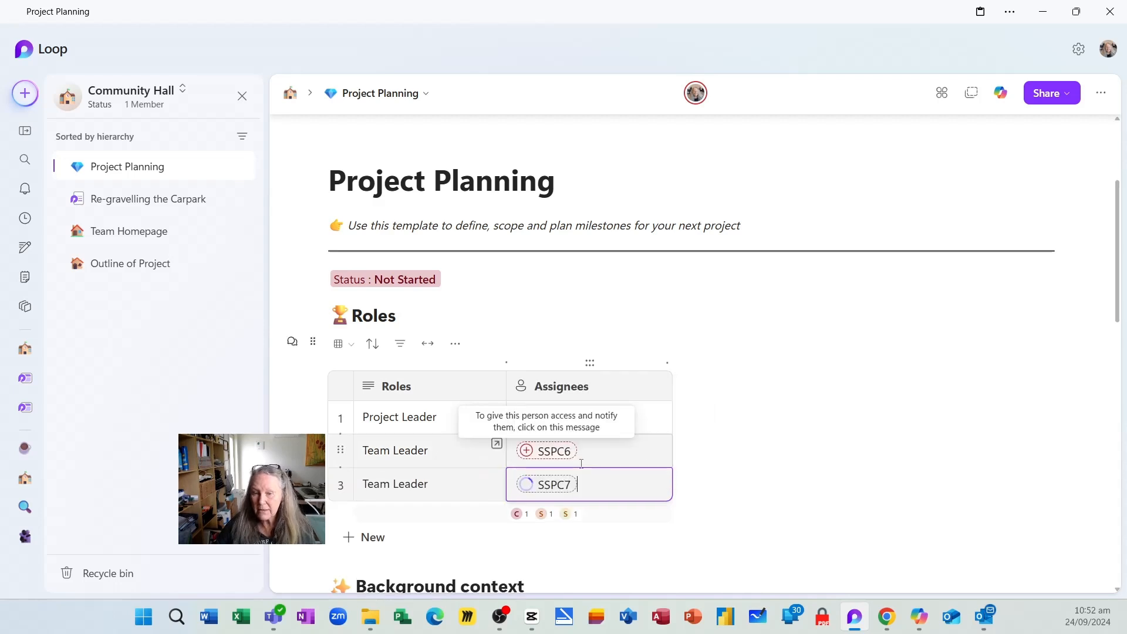
Add a fourth row to the Roles table with the role "Members x 5"
{"action": "left_click", "coordinate": [364, 538]}
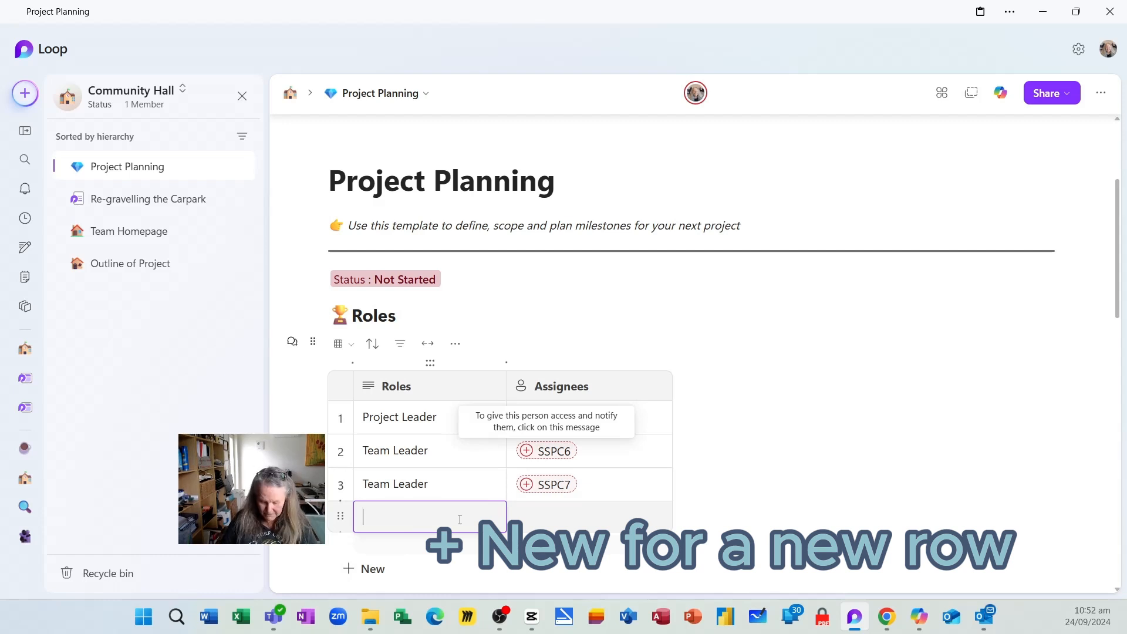
{"action": "type", "text": "Members x 5"}
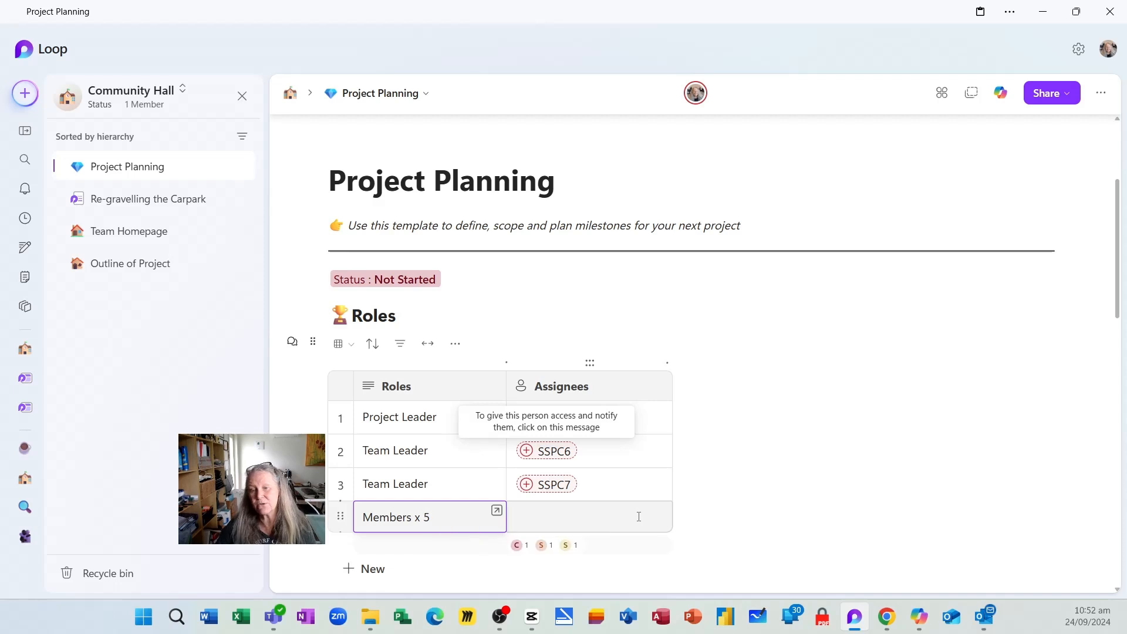
{"action": "left_click", "coordinate": [726, 508]}
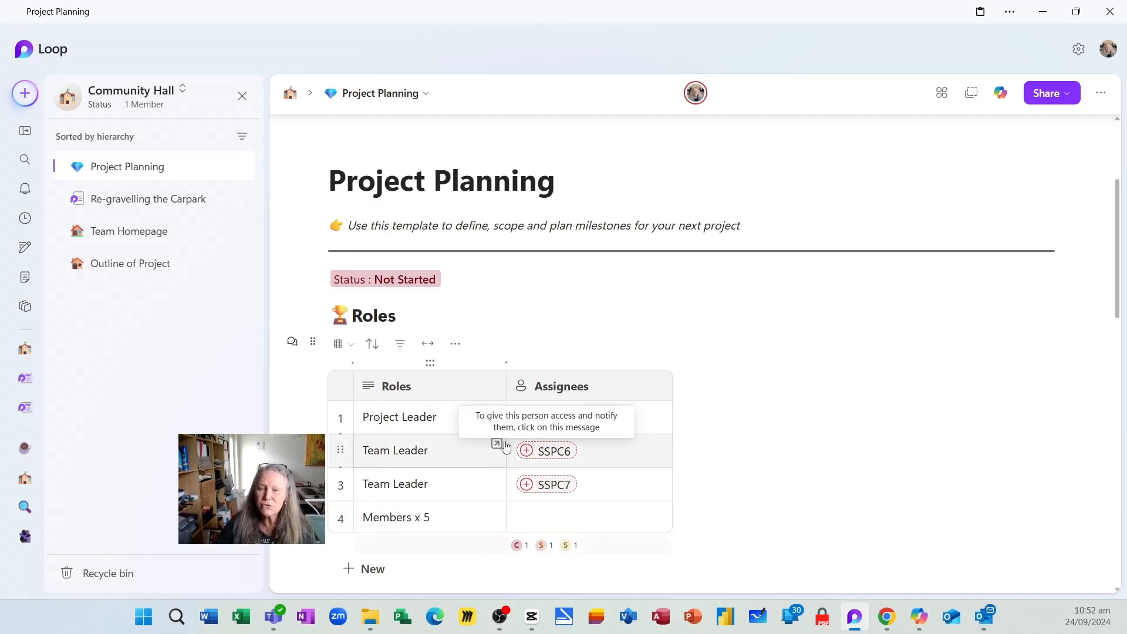
Add a third column after Assignees in the Roles table and name it "Organisation"
{"action": "mouse_move", "coordinate": [668, 365]}
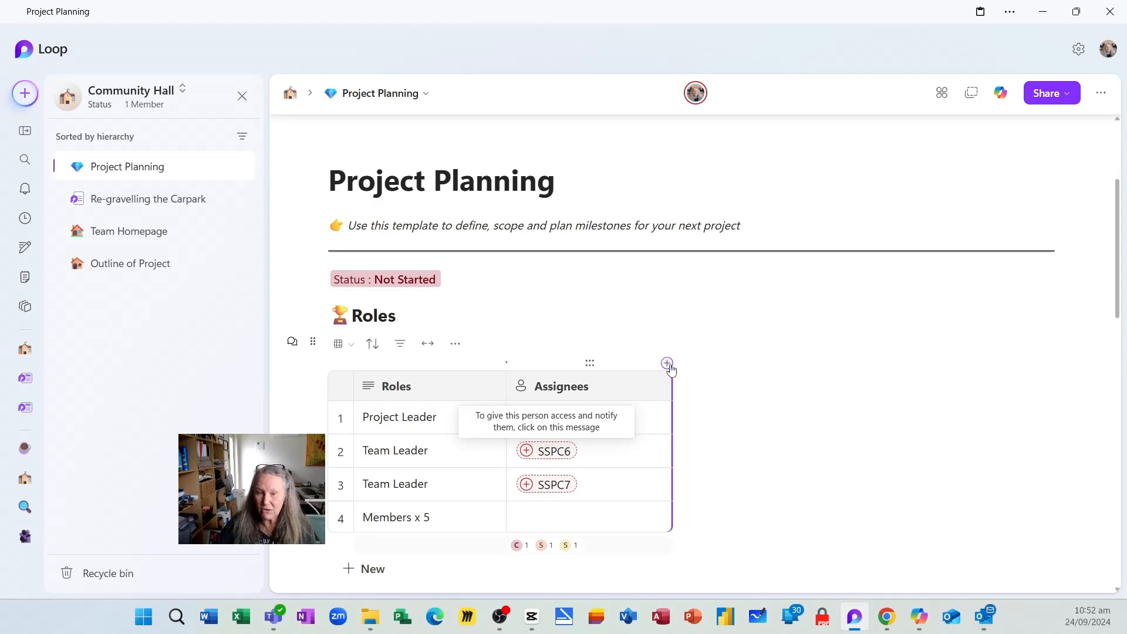
{"action": "left_click", "coordinate": [668, 364]}
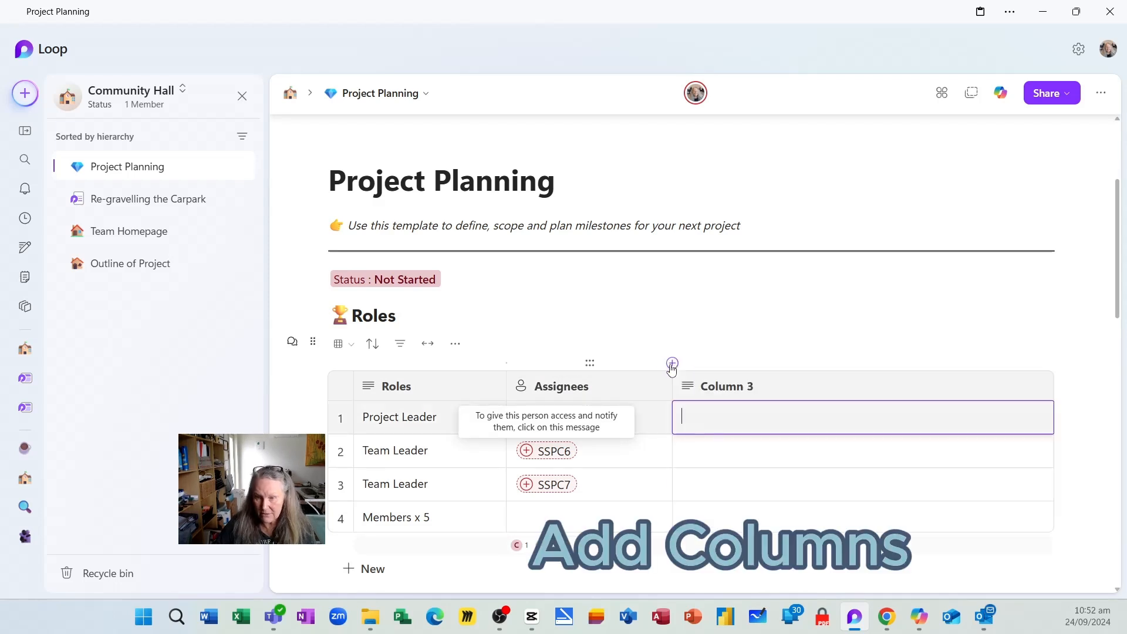
{"action": "left_click", "coordinate": [761, 385]}
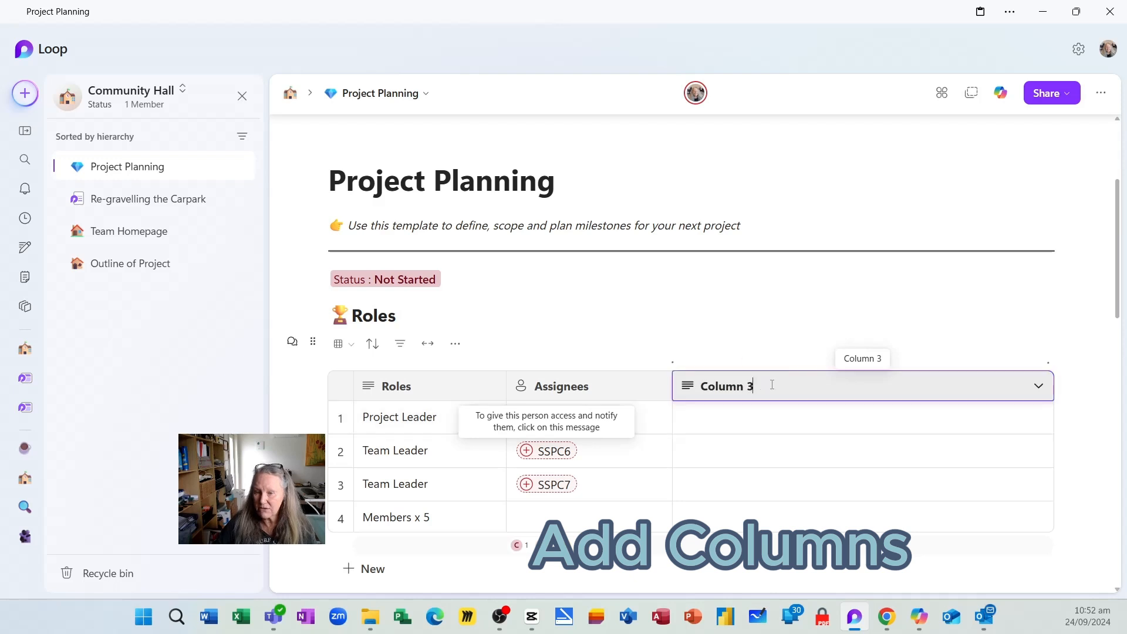
{"action": "key", "text": "BackSpace"}
{"action": "key", "text": "BackSpace"}
{"action": "key", "text": "BackSpace"}
{"action": "key", "text": "BackSpace"}
{"action": "key", "text": "BackSpace"}
{"action": "key", "text": "BackSpace"}
{"action": "key", "text": "BackSpace"}
{"action": "key", "text": "BackSpace"}
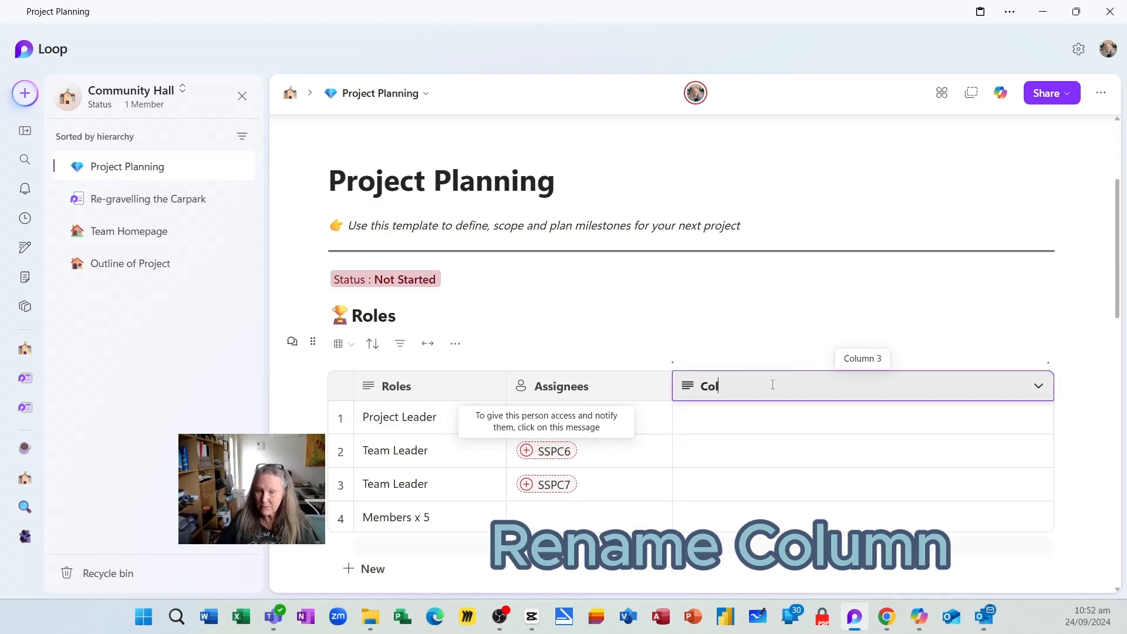
{"action": "type", "text": "Organisation"}
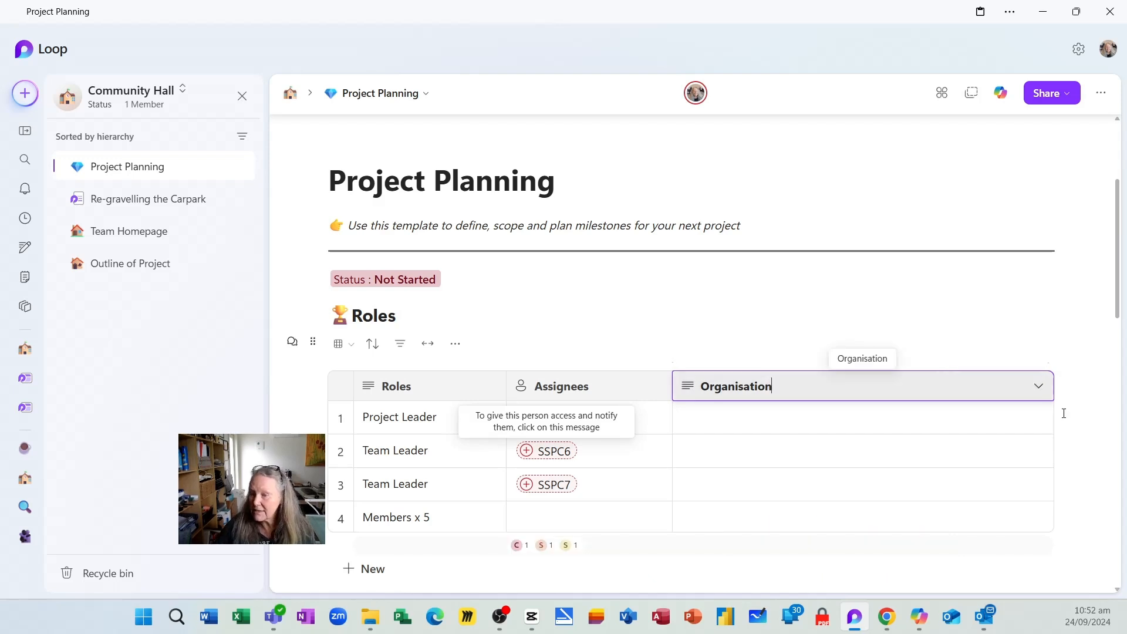
Examine the available data types for the Organisation column in the Roles table without changing the type
{"action": "left_click", "coordinate": [1039, 390]}
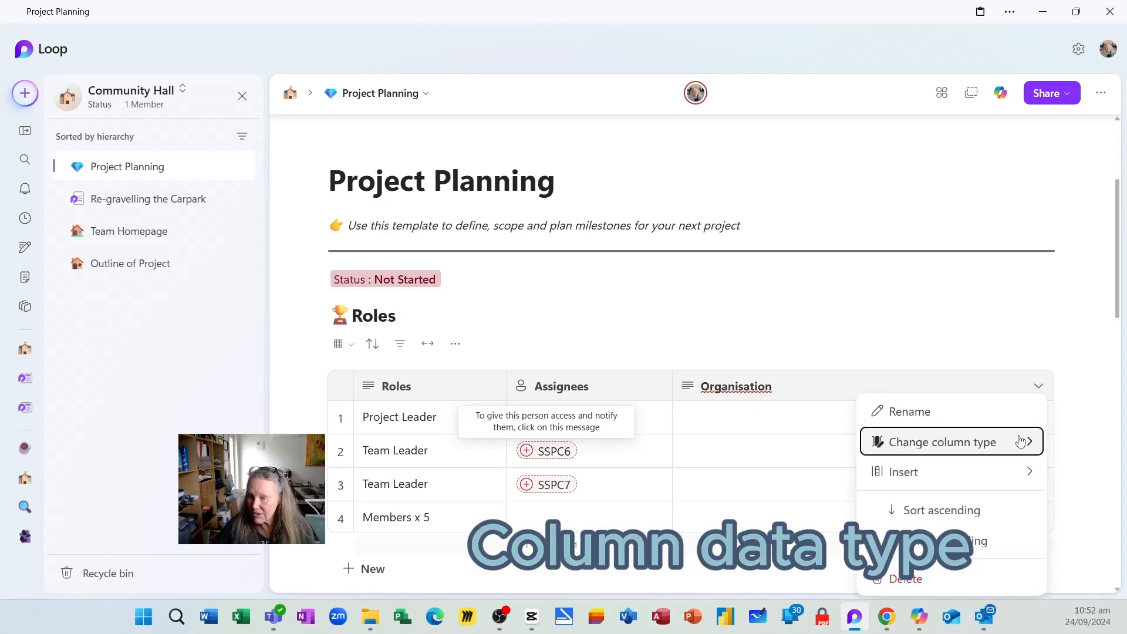
{"action": "mouse_move", "coordinate": [1020, 443]}
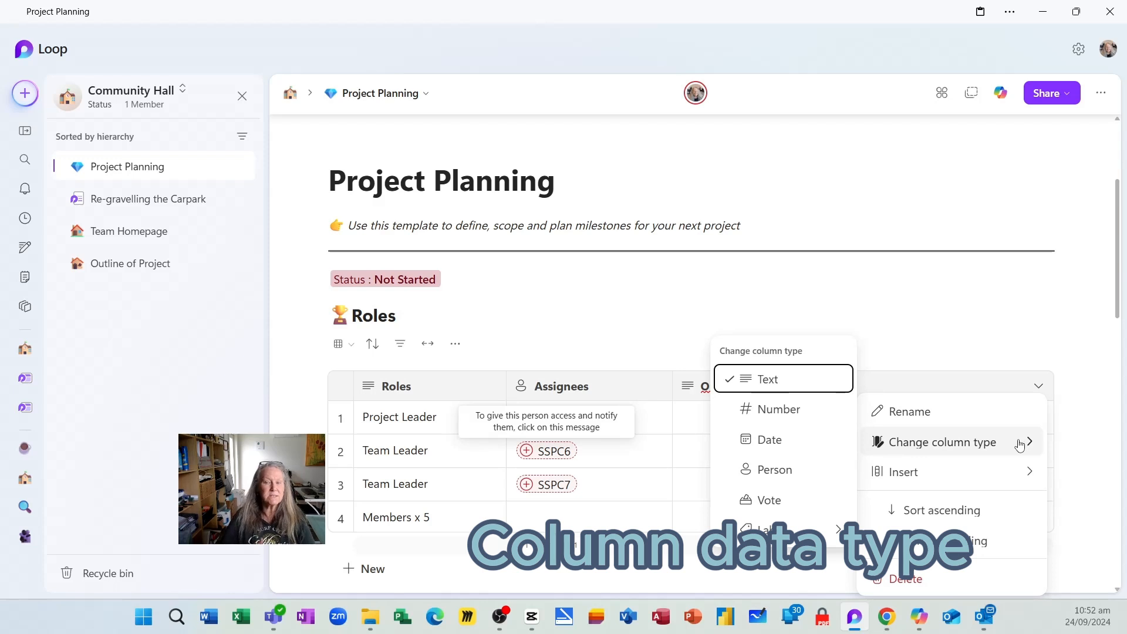
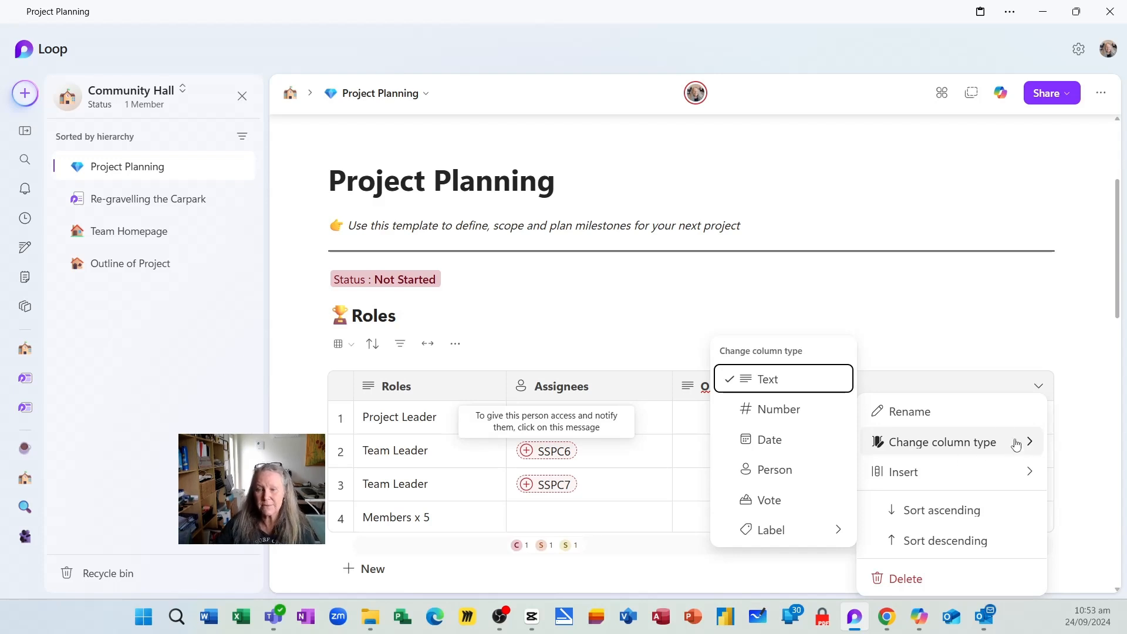
{"action": "left_click", "coordinate": [985, 327]}
{"action": "scroll", "coordinate": [940, 337], "scroll_direction": "down", "scroll_amount": 1}
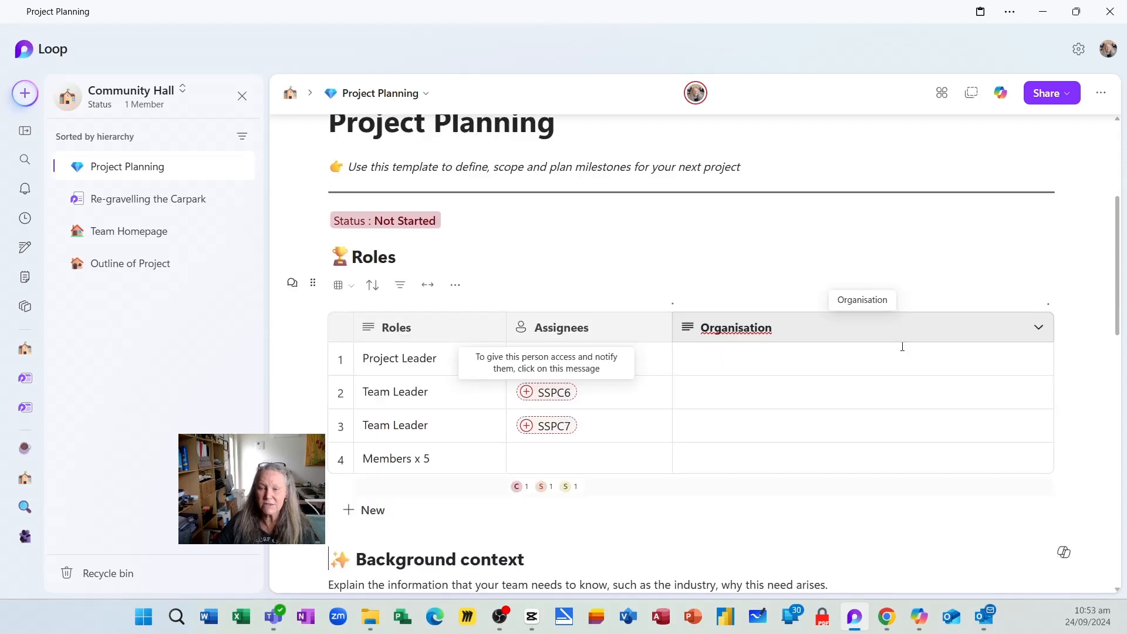
Examine the rename, insert, sort and delete options for the Roles column, leaving the column as it is
{"action": "left_click", "coordinate": [491, 329]}
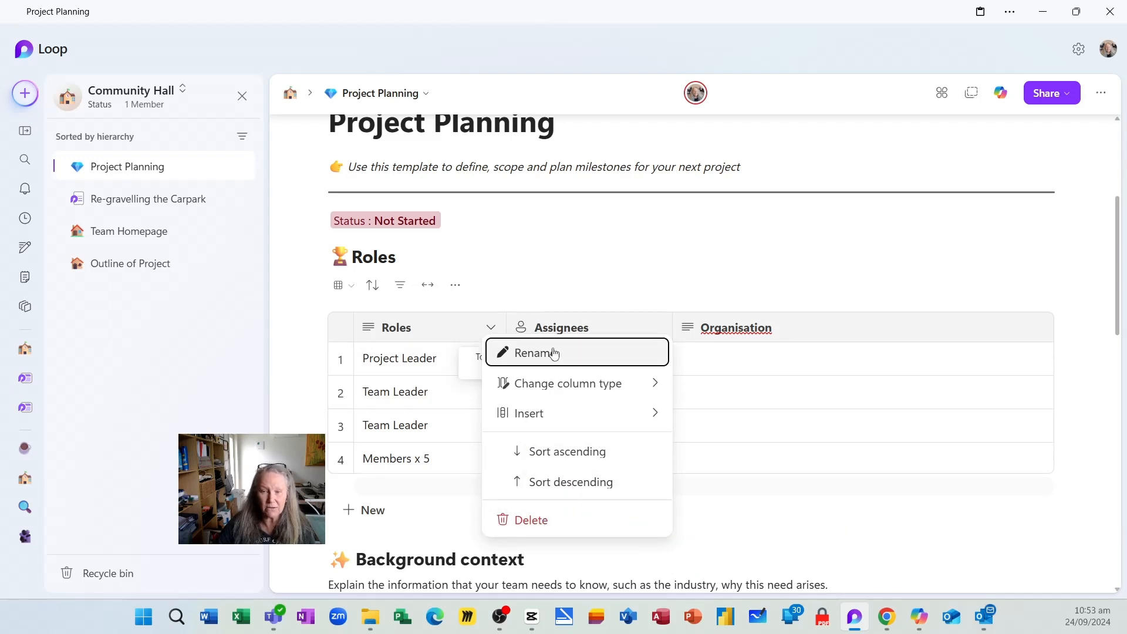
{"action": "left_click", "coordinate": [553, 413]}
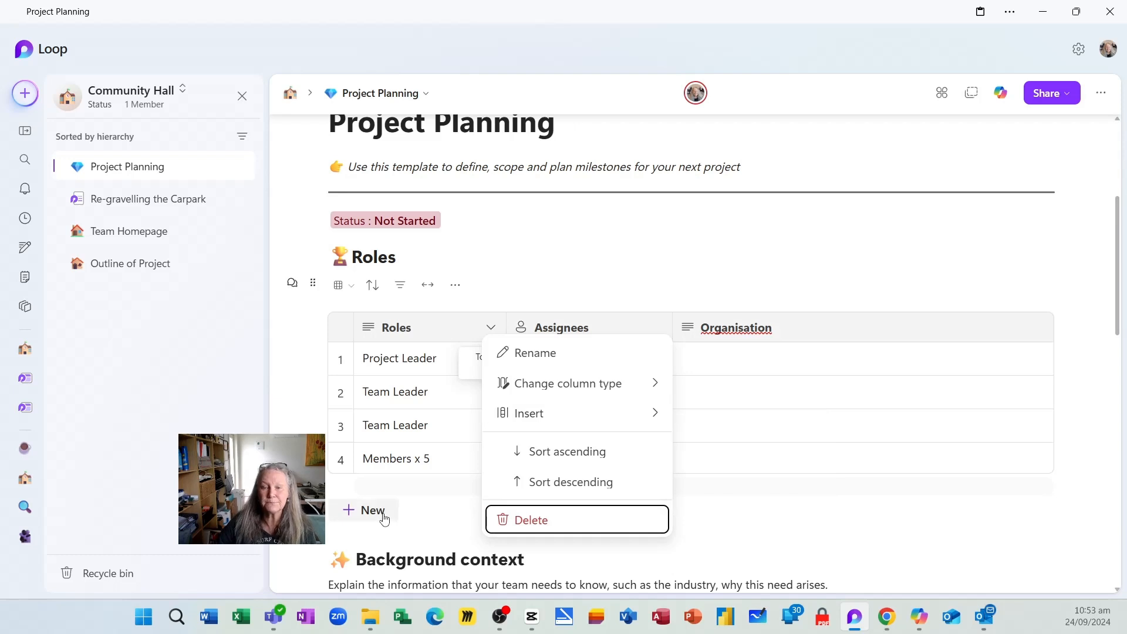
{"action": "left_click", "coordinate": [650, 249]}
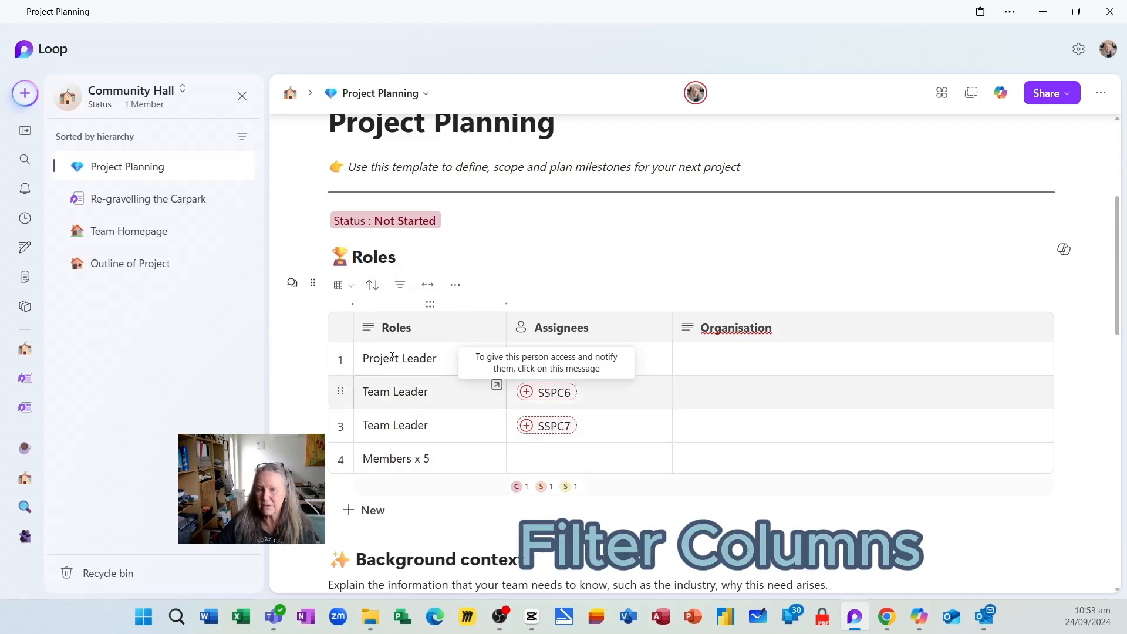
Filter the Roles table to rows where the Roles column equals "team"
{"action": "left_click", "coordinate": [400, 286]}
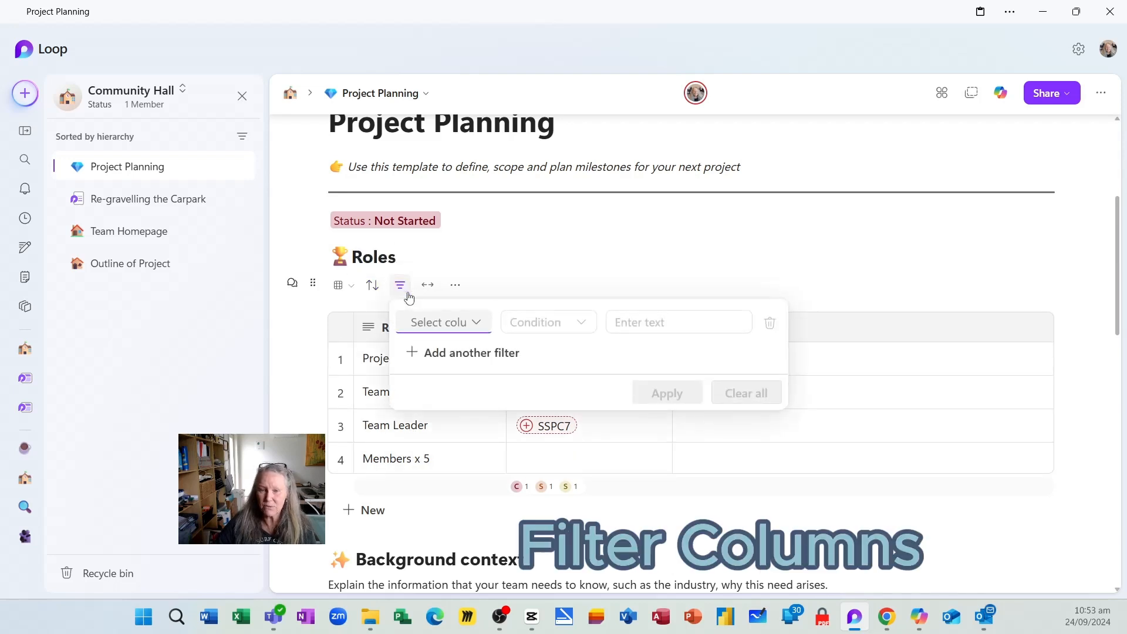
{"action": "left_click", "coordinate": [479, 325]}
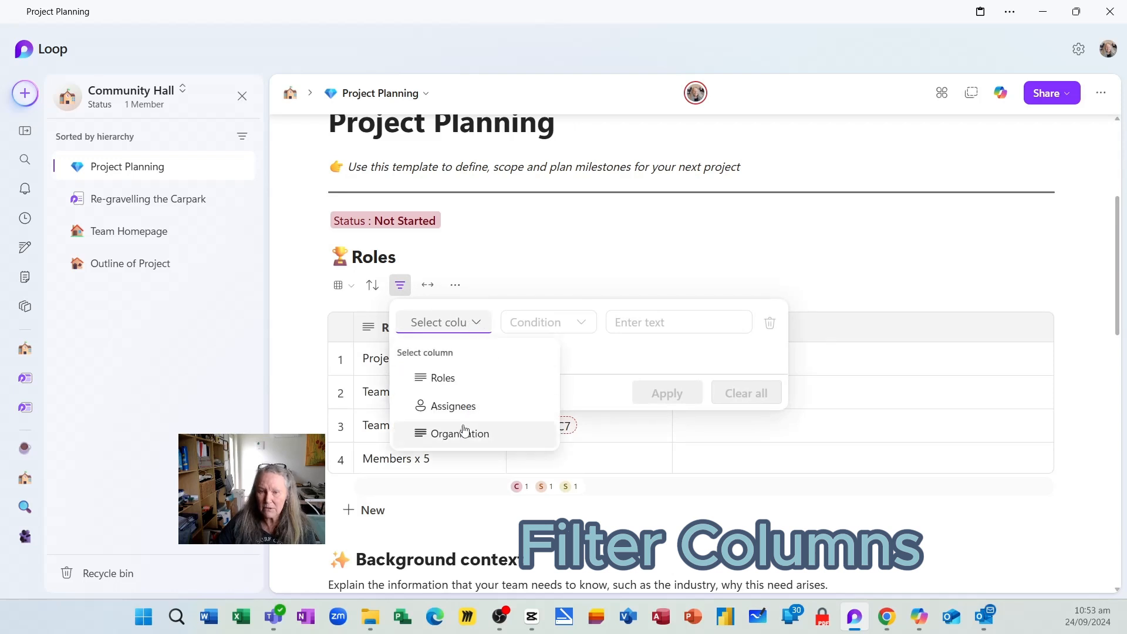
{"action": "left_click", "coordinate": [448, 378]}
{"action": "left_click", "coordinate": [581, 329]}
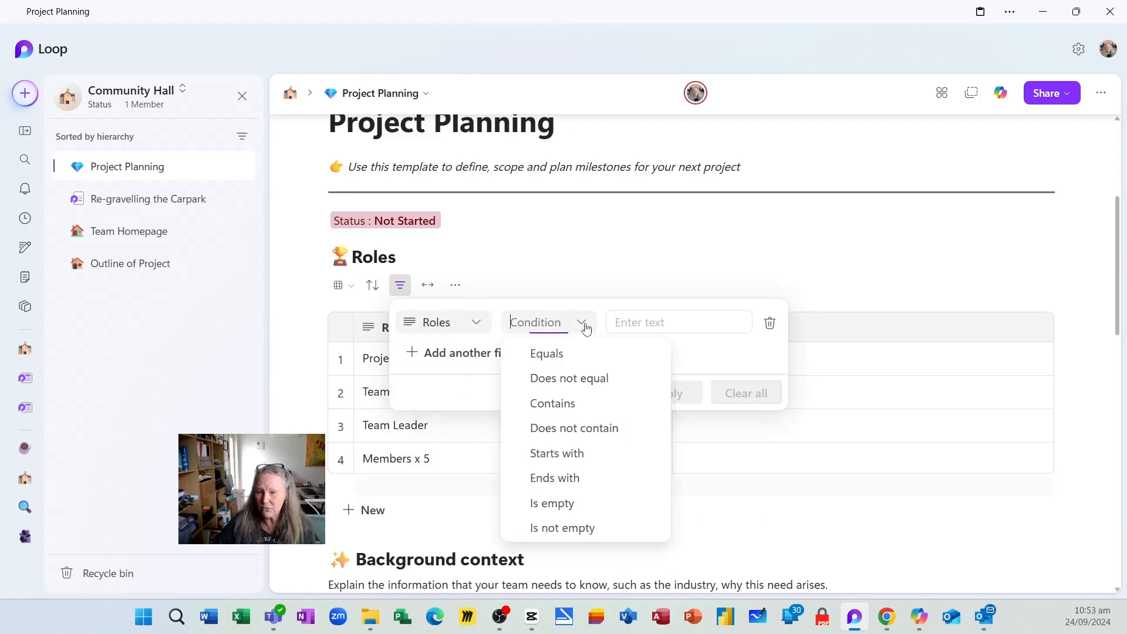
{"action": "left_click", "coordinate": [566, 356]}
{"action": "left_click", "coordinate": [652, 325]}
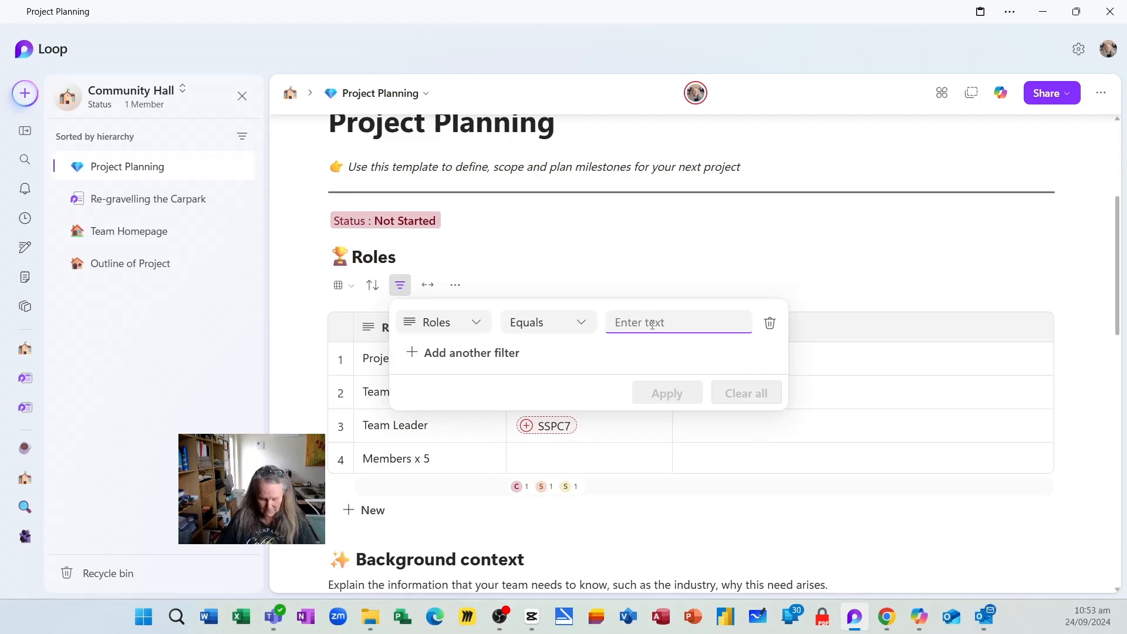
{"action": "type", "text": "team"}
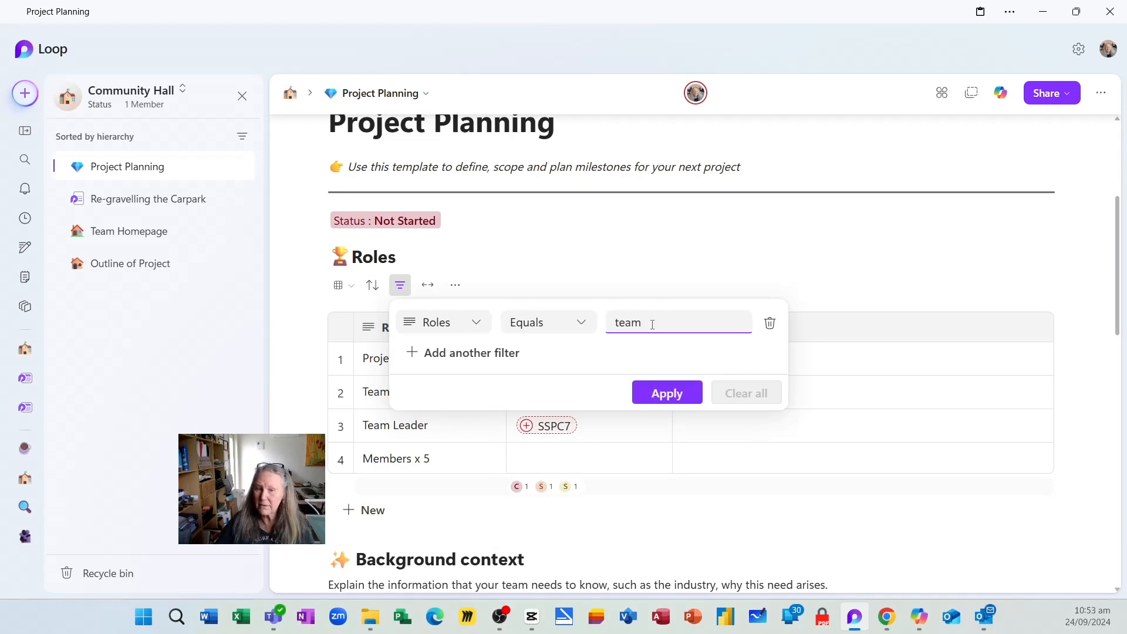
{"action": "left_click", "coordinate": [667, 393]}
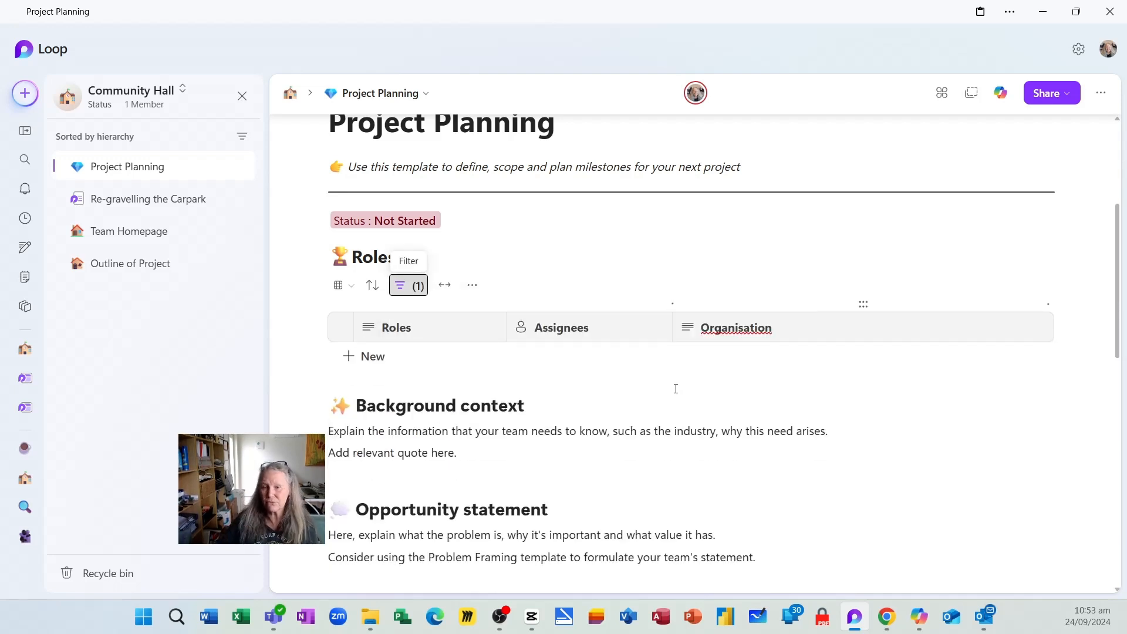
Change the Roles table filter's comparison text to "team leader" and apply it
{"action": "left_click", "coordinate": [419, 291]}
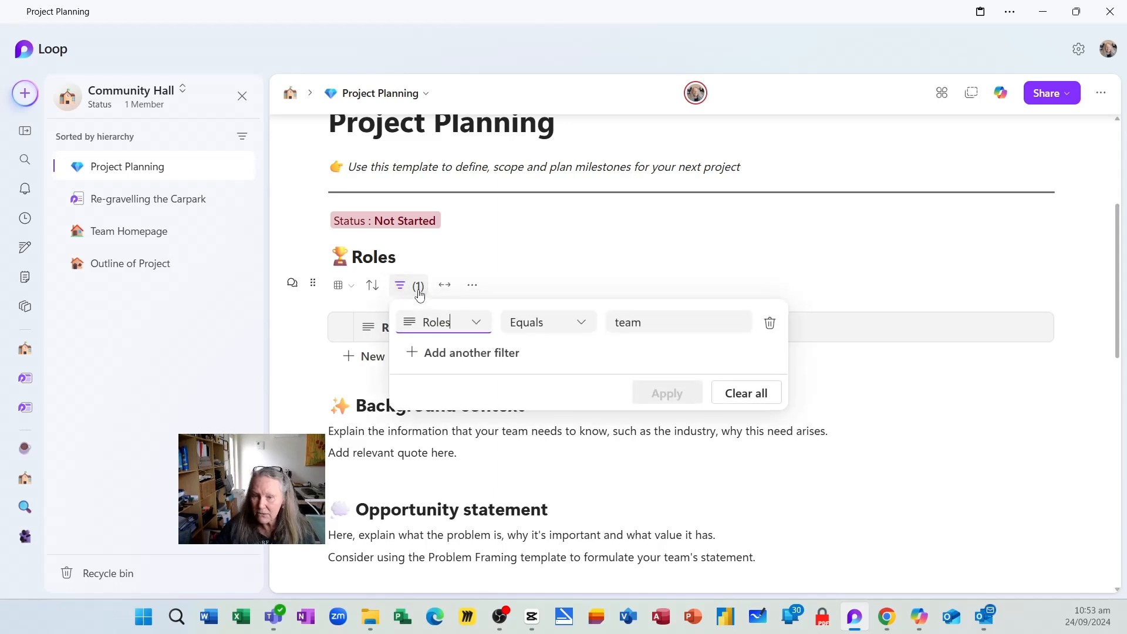
{"action": "left_click", "coordinate": [681, 327]}
{"action": "type", "text": "leader"}
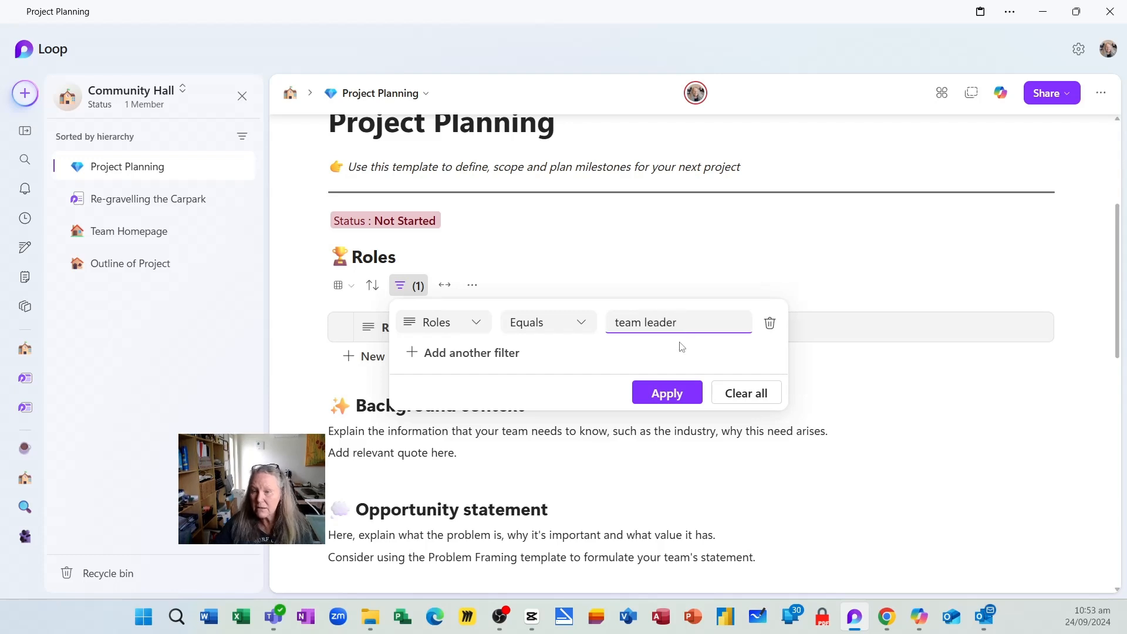
{"action": "left_click", "coordinate": [674, 393]}
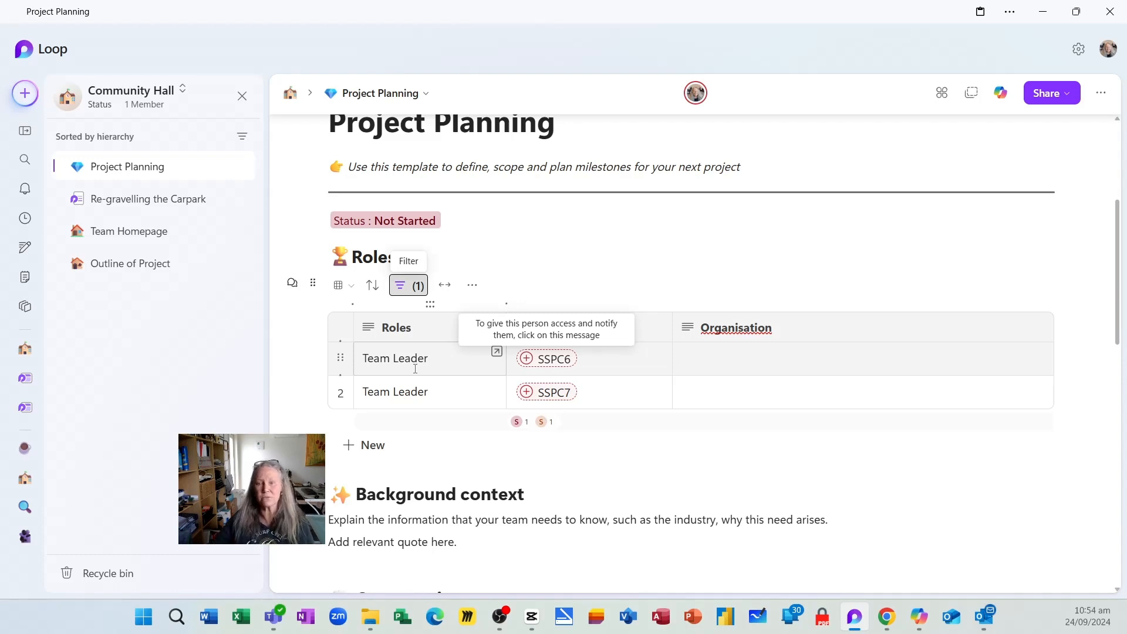
Clear all filters from the Roles table
{"action": "left_click", "coordinate": [413, 285]}
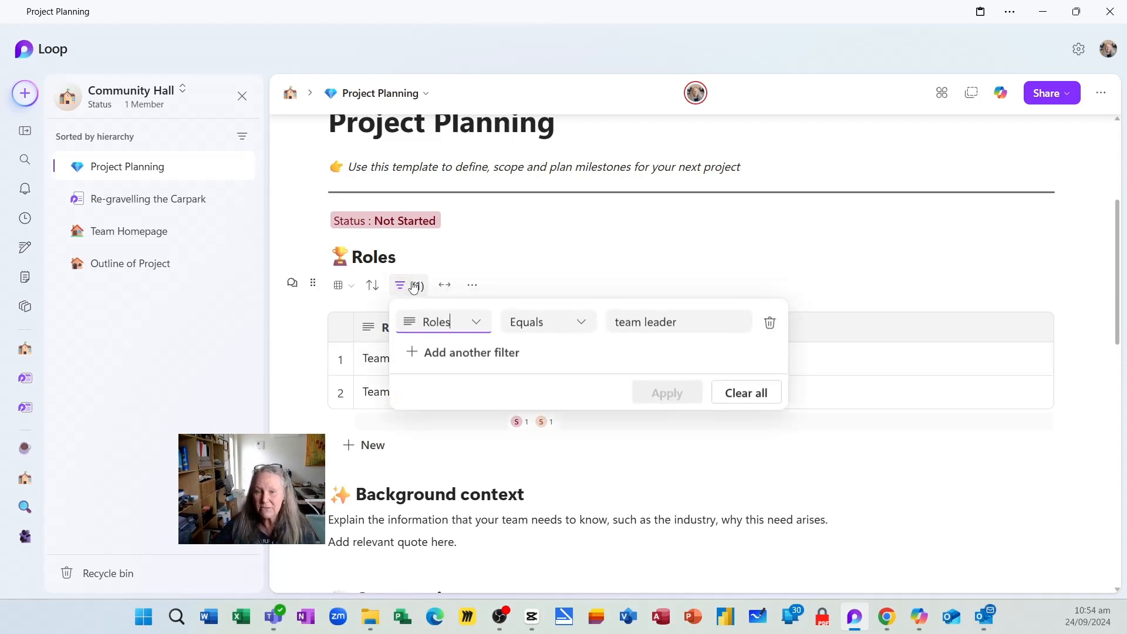
{"action": "left_click", "coordinate": [745, 393]}
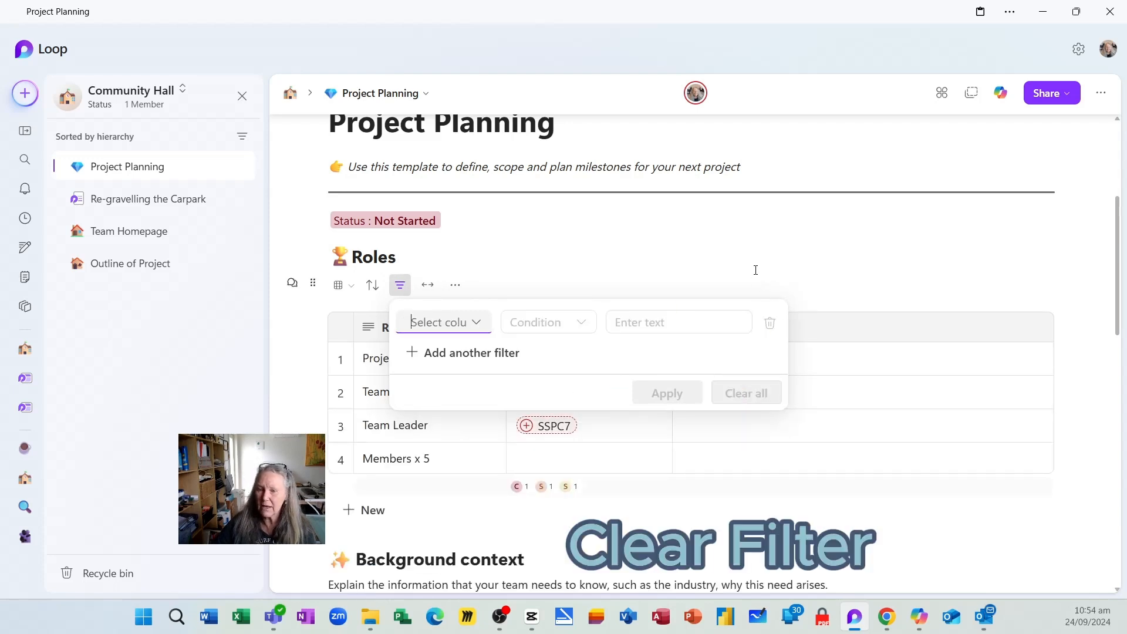
{"action": "left_click", "coordinate": [743, 288]}
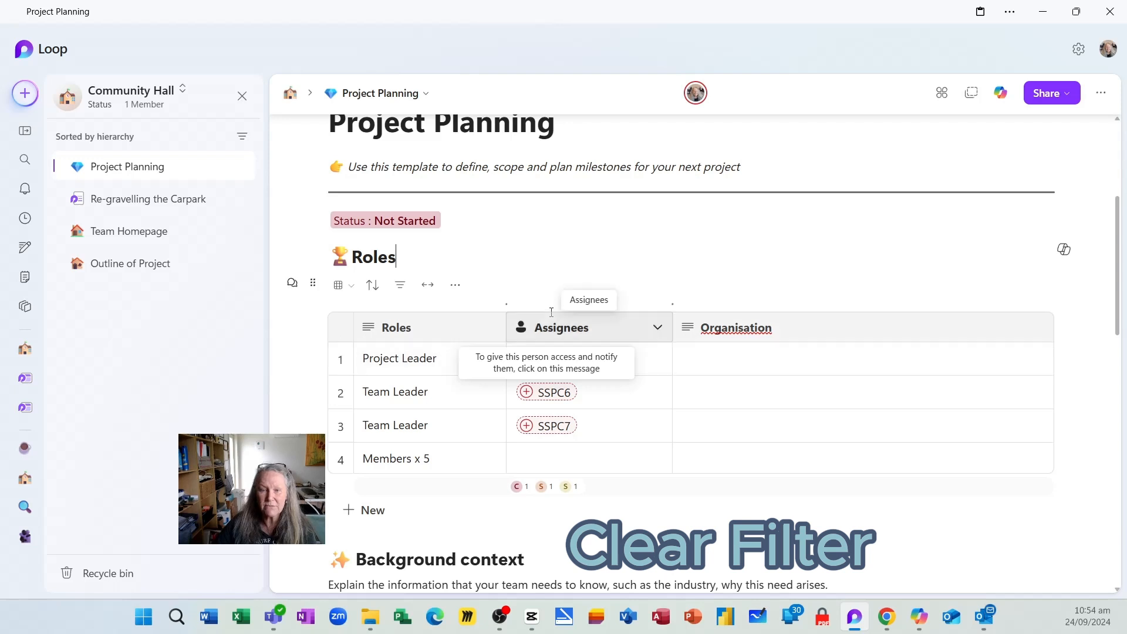
Expand and collapse the Roles table's width, and do the same with the app's navigation sidebar
{"action": "left_click", "coordinate": [428, 285]}
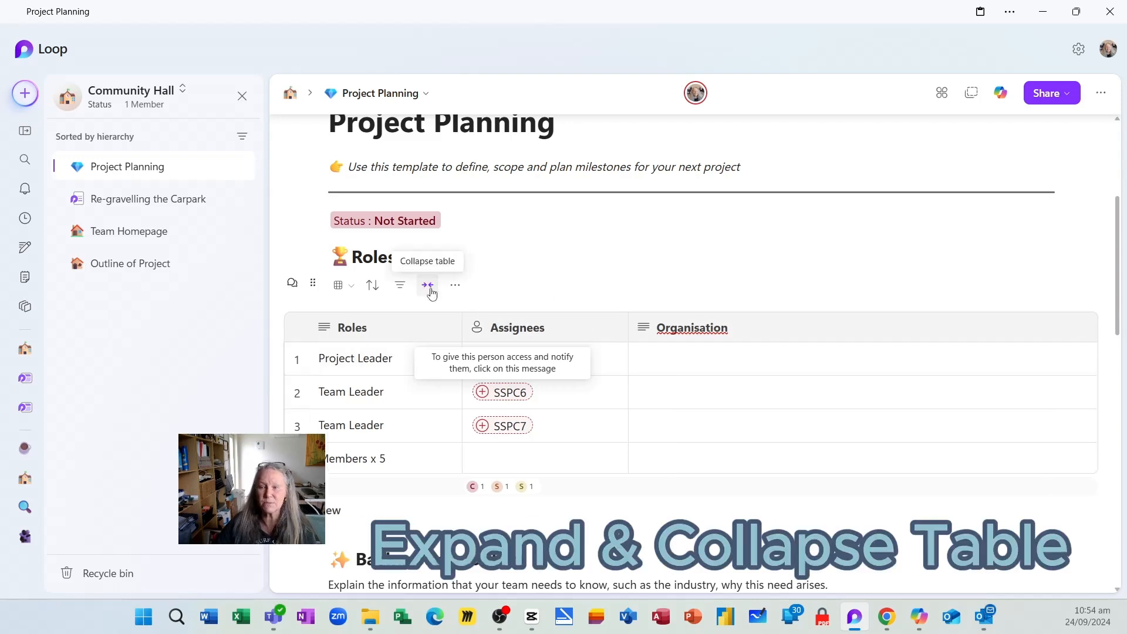
{"action": "left_click", "coordinate": [430, 289]}
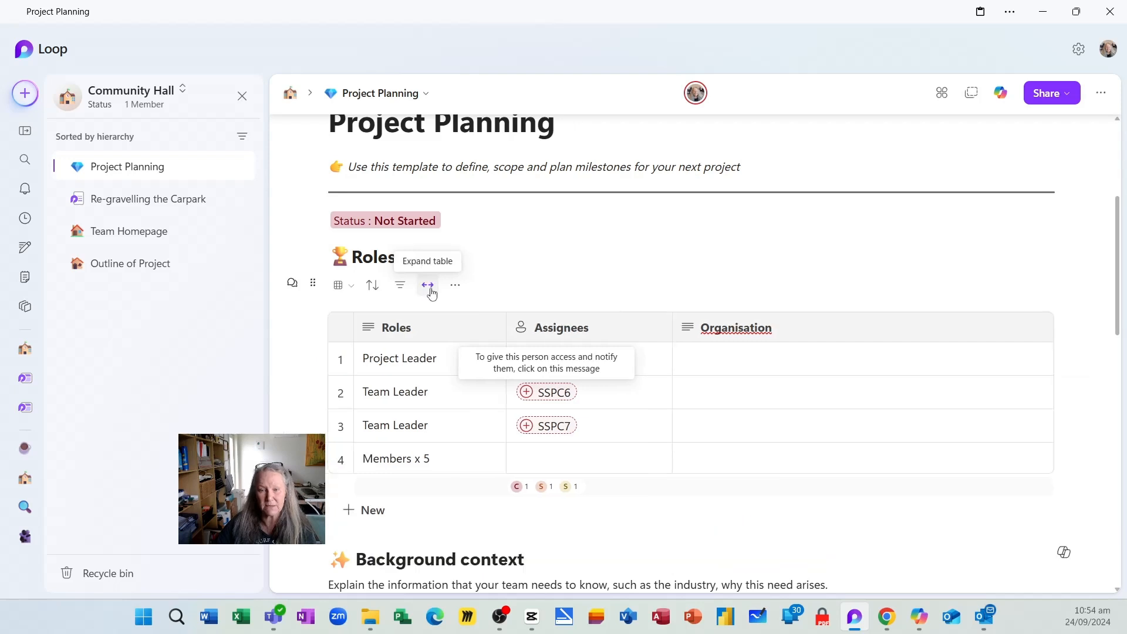
{"action": "left_click", "coordinate": [24, 136]}
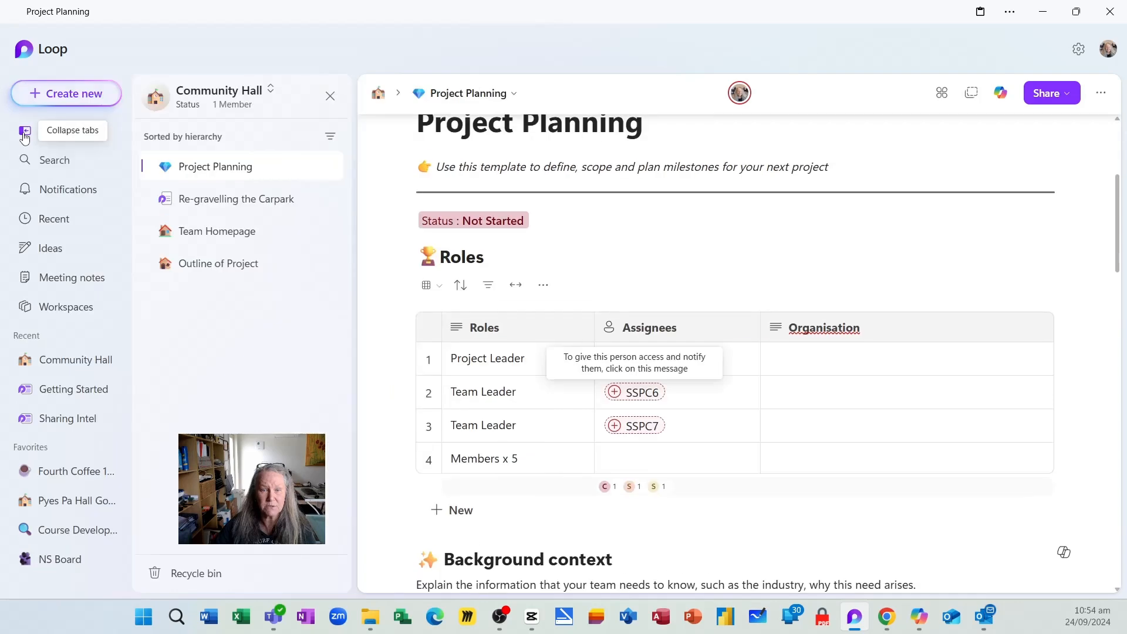
{"action": "left_click", "coordinate": [24, 136]}
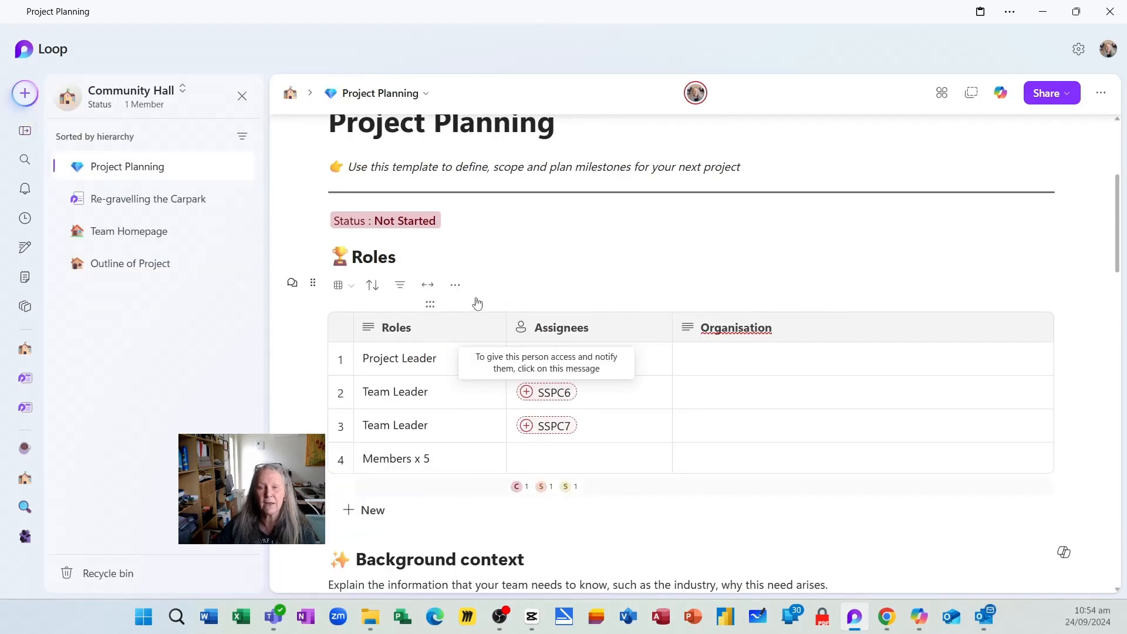
Examine the row height, hide column and rules options for the Roles table without hiding any column
{"action": "left_click", "coordinate": [455, 286]}
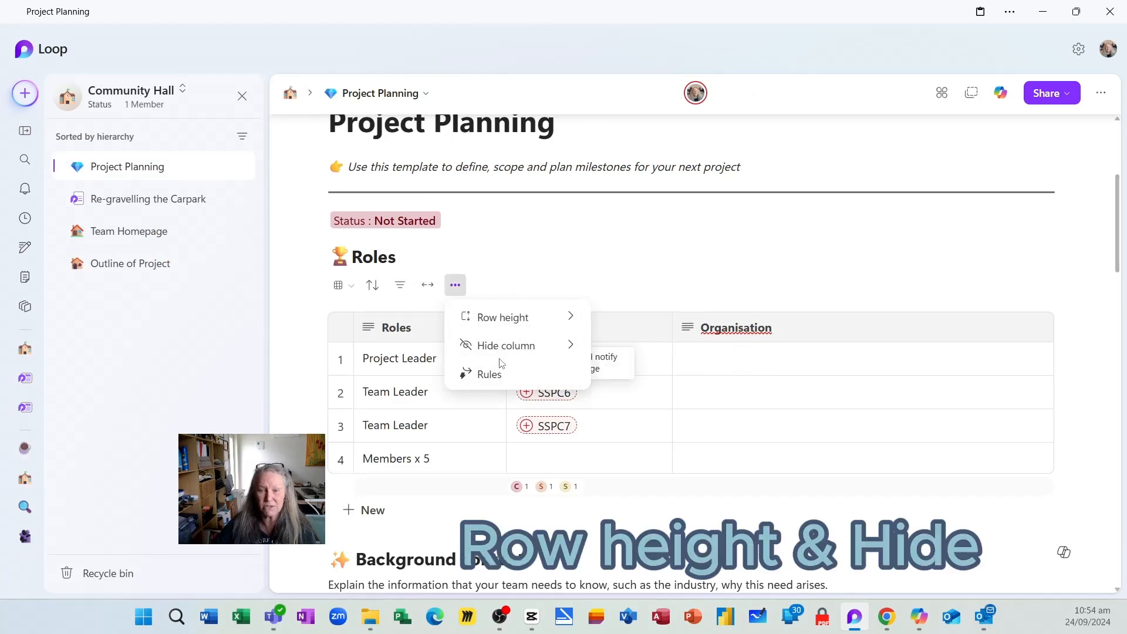
{"action": "mouse_move", "coordinate": [505, 358]}
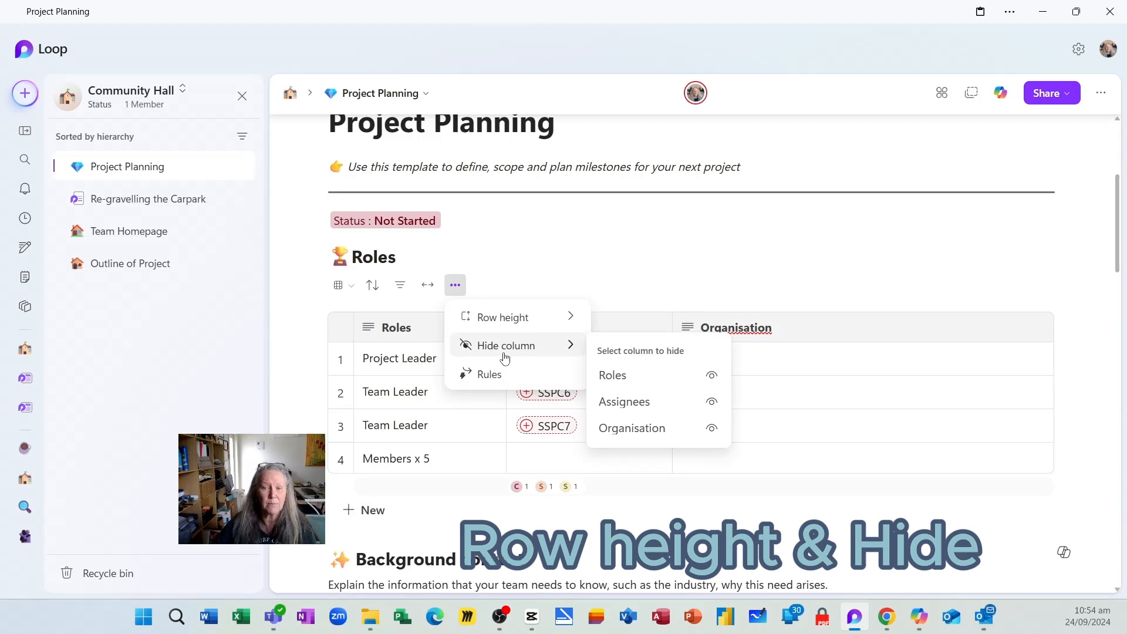
{"action": "left_click", "coordinate": [572, 257]}
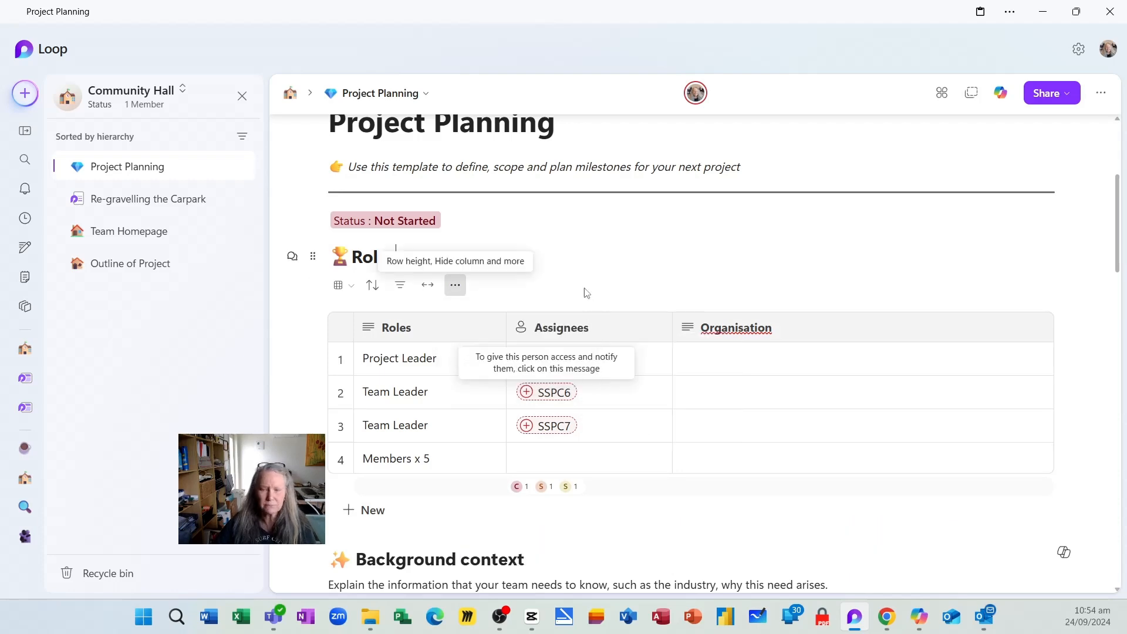
Review the Assignments, Goals and Milestones tables and view the date picker for the first milestone's End date without choosing a date
{"action": "scroll", "coordinate": [684, 430], "scroll_direction": "down", "scroll_amount": 7}
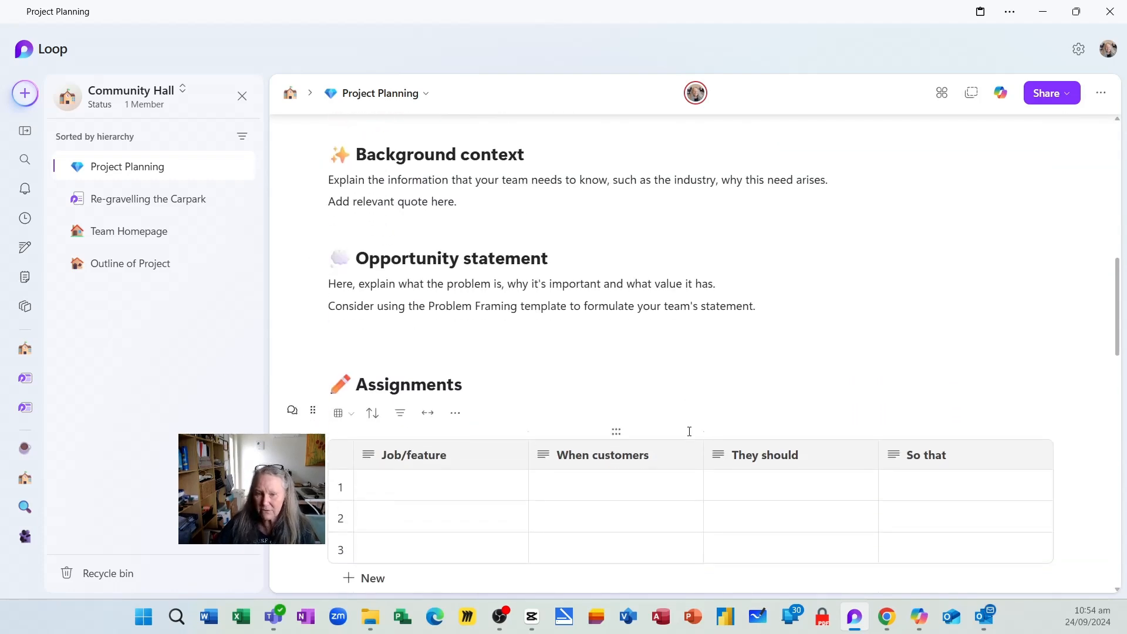
{"action": "scroll", "coordinate": [689, 430], "scroll_direction": "down", "scroll_amount": 3}
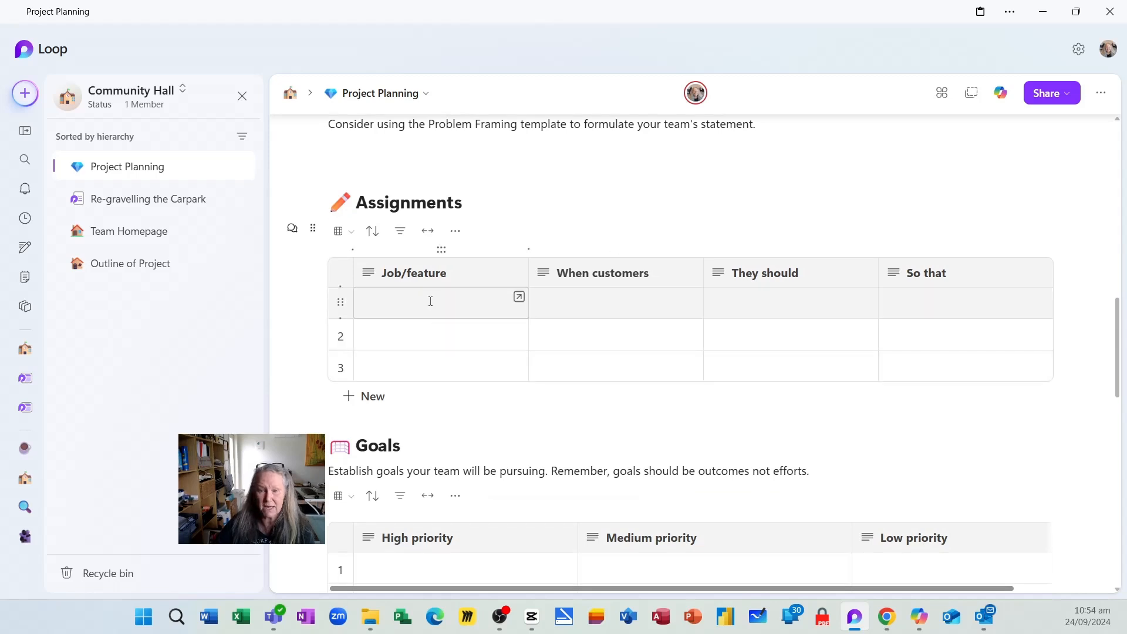
{"action": "scroll", "coordinate": [426, 304], "scroll_direction": "down", "scroll_amount": 2}
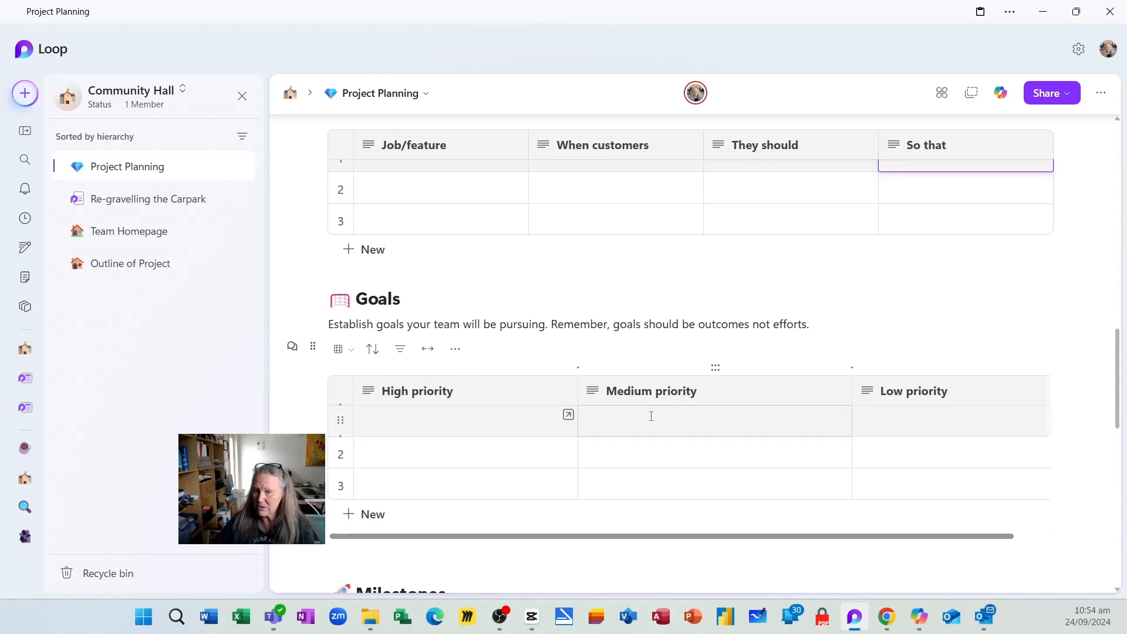
{"action": "scroll", "coordinate": [868, 417], "scroll_direction": "down", "scroll_amount": 3}
{"action": "scroll", "coordinate": [867, 423], "scroll_direction": "down", "scroll_amount": 3}
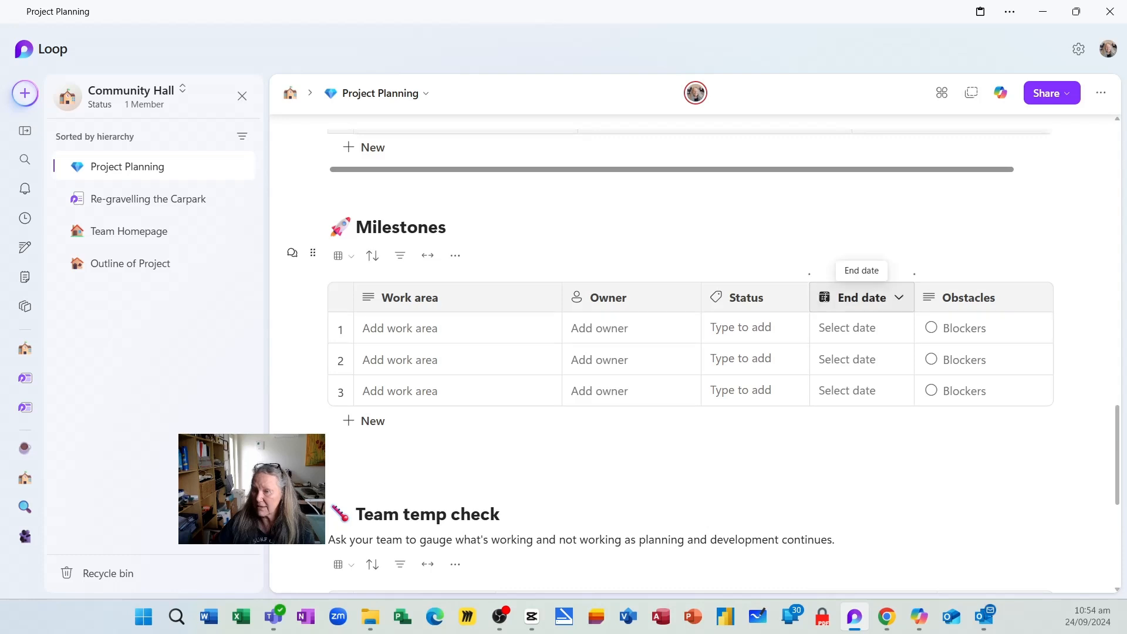
{"action": "left_click", "coordinate": [850, 328]}
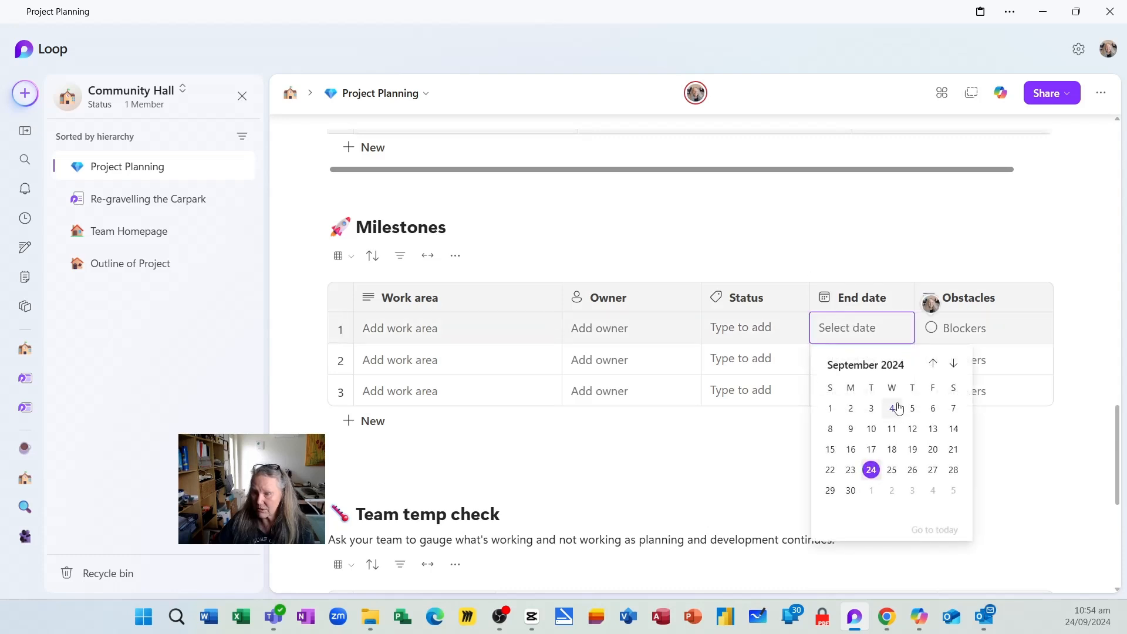
{"action": "left_click", "coordinate": [861, 335]}
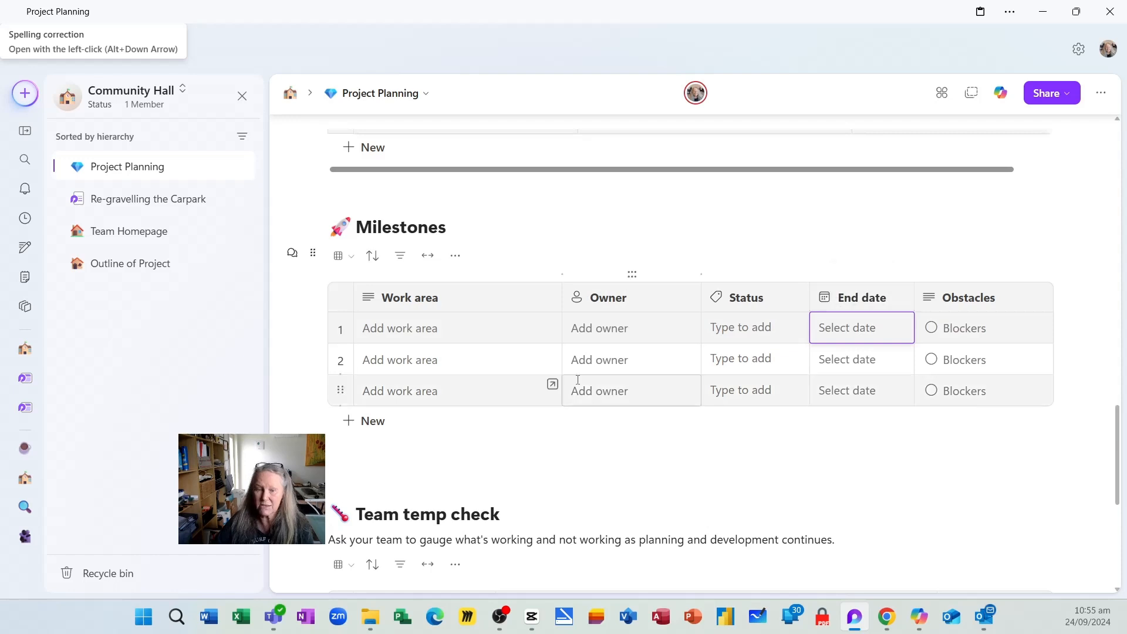
Rename the Option 3 label in the Team temp check table's Feelings column to Exhausted
{"action": "scroll", "coordinate": [578, 380], "scroll_direction": "down", "scroll_amount": 5}
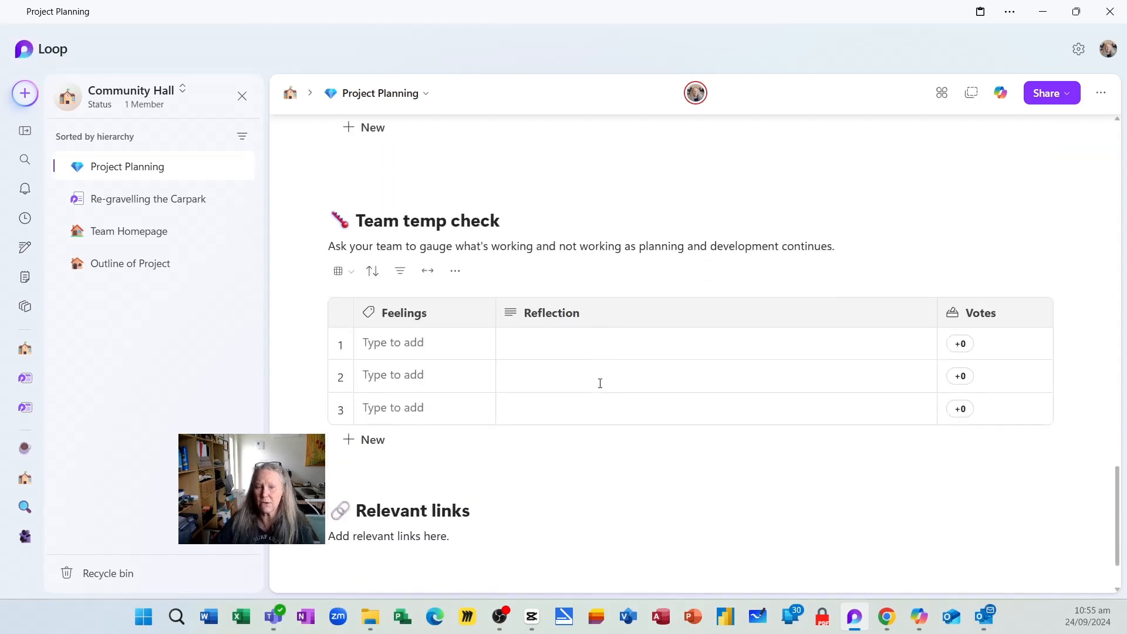
{"action": "scroll", "coordinate": [600, 384], "scroll_direction": "up", "scroll_amount": 1}
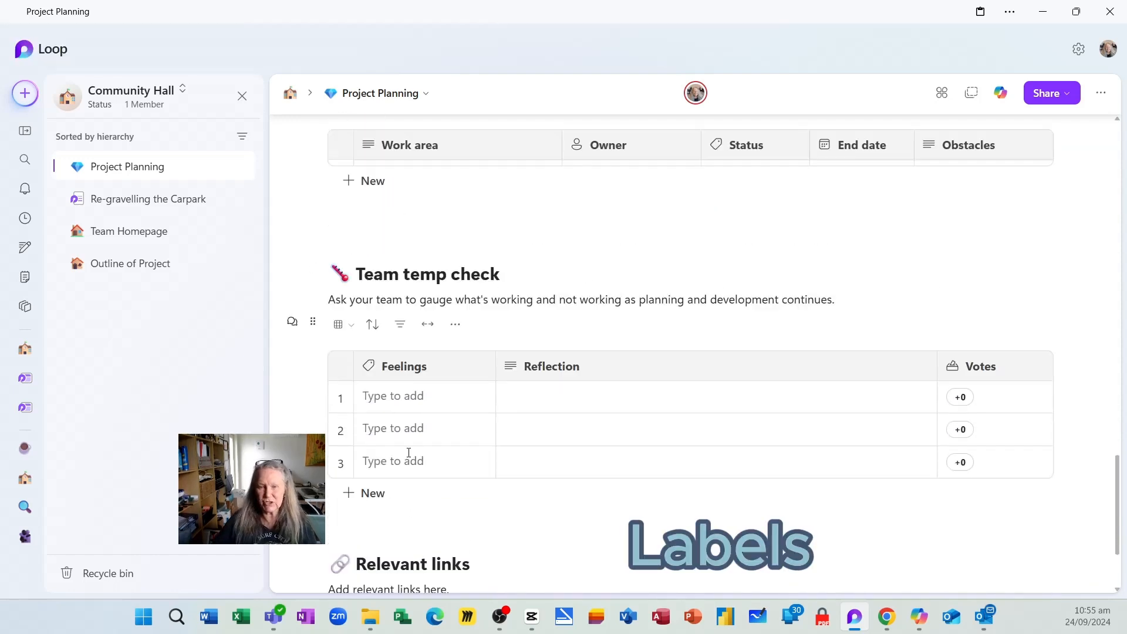
{"action": "left_click", "coordinate": [414, 399]}
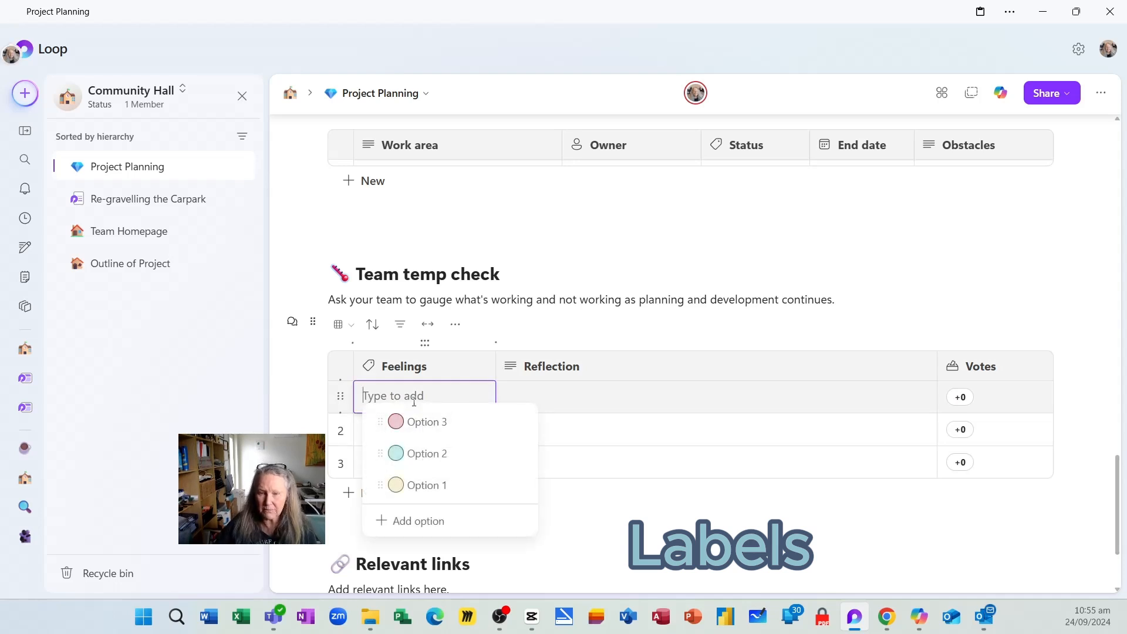
{"action": "mouse_move", "coordinate": [443, 425]}
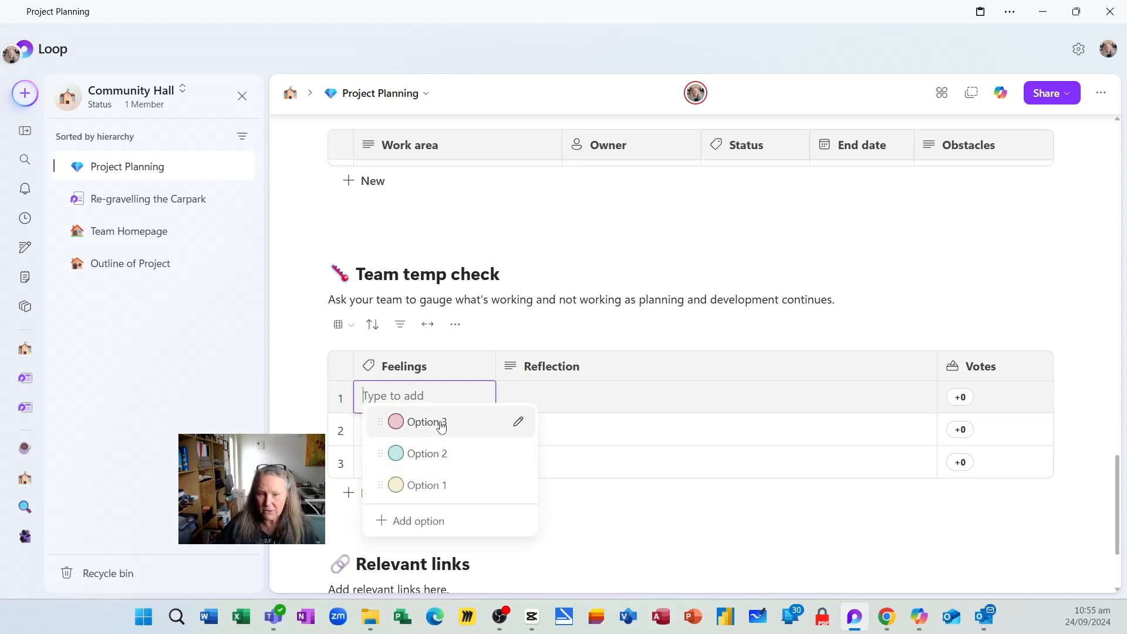
{"action": "left_click", "coordinate": [519, 422]}
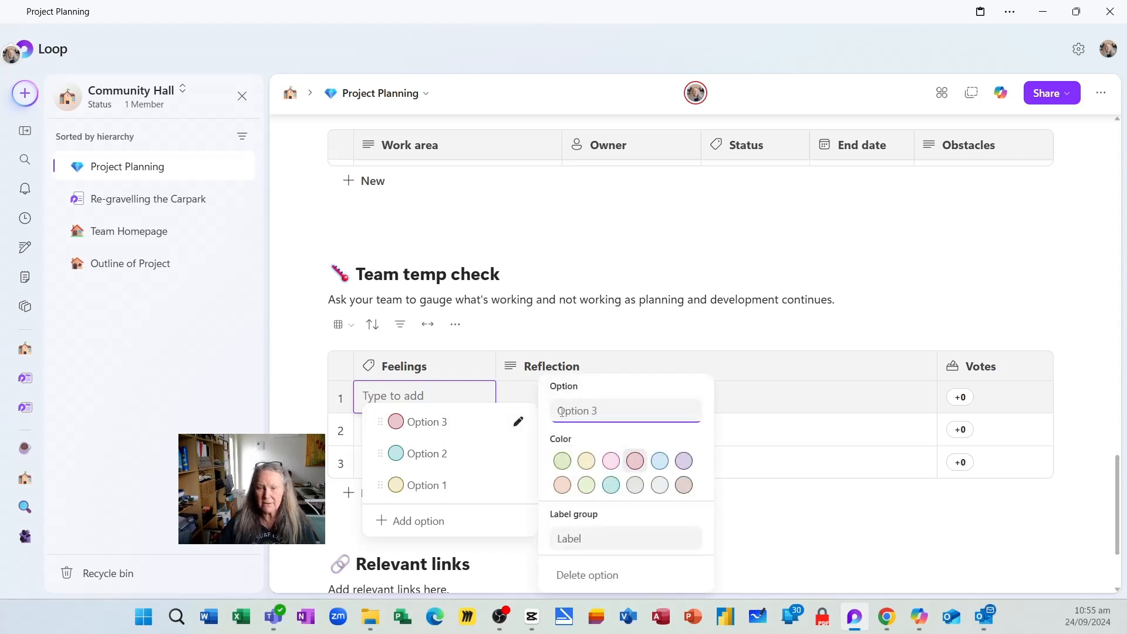
{"action": "key", "text": "BackSpace"}
{"action": "key", "text": "BackSpace"}
{"action": "key", "text": "BackSpace"}
{"action": "key", "text": "BackSpace"}
{"action": "key", "text": "BackSpace"}
{"action": "key", "text": "BackSpace"}
{"action": "key", "text": "BackSpace"}
{"action": "key", "text": "BackSpace"}
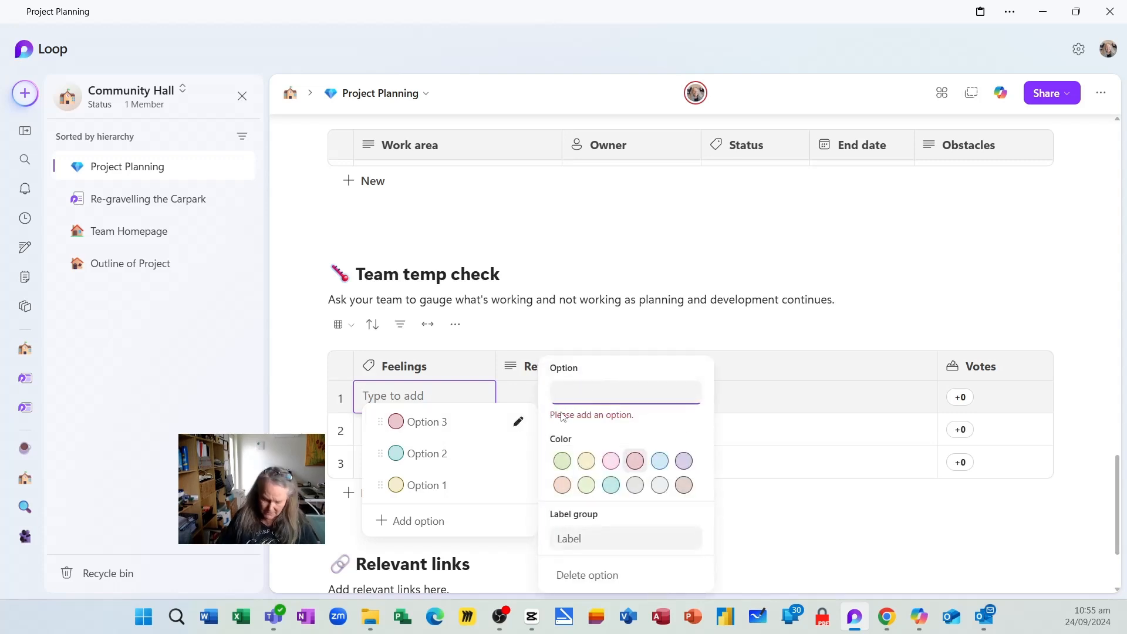
{"action": "type", "text": "Exhuas"}
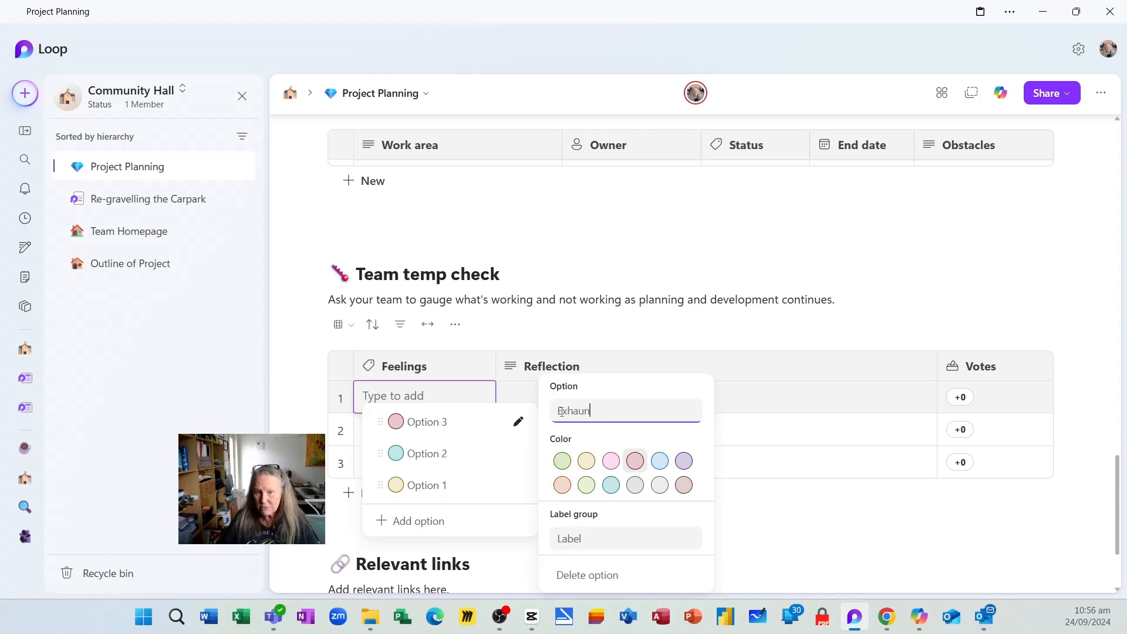
{"action": "key", "text": "BackSpace"}
{"action": "key", "text": "BackSpace"}
{"action": "key", "text": "BackSpace"}
{"action": "key", "text": "BackSpace"}
{"action": "type", "text": "hausted"}
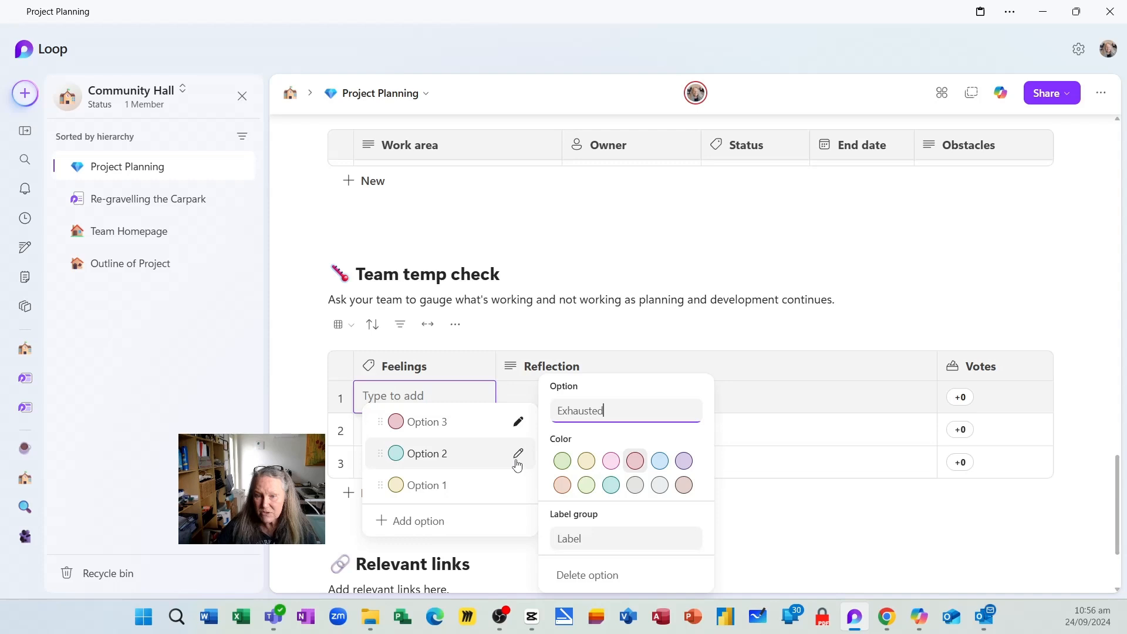
Rename the Option 2 label in the Feelings column to Confident
{"action": "left_click", "coordinate": [518, 454]}
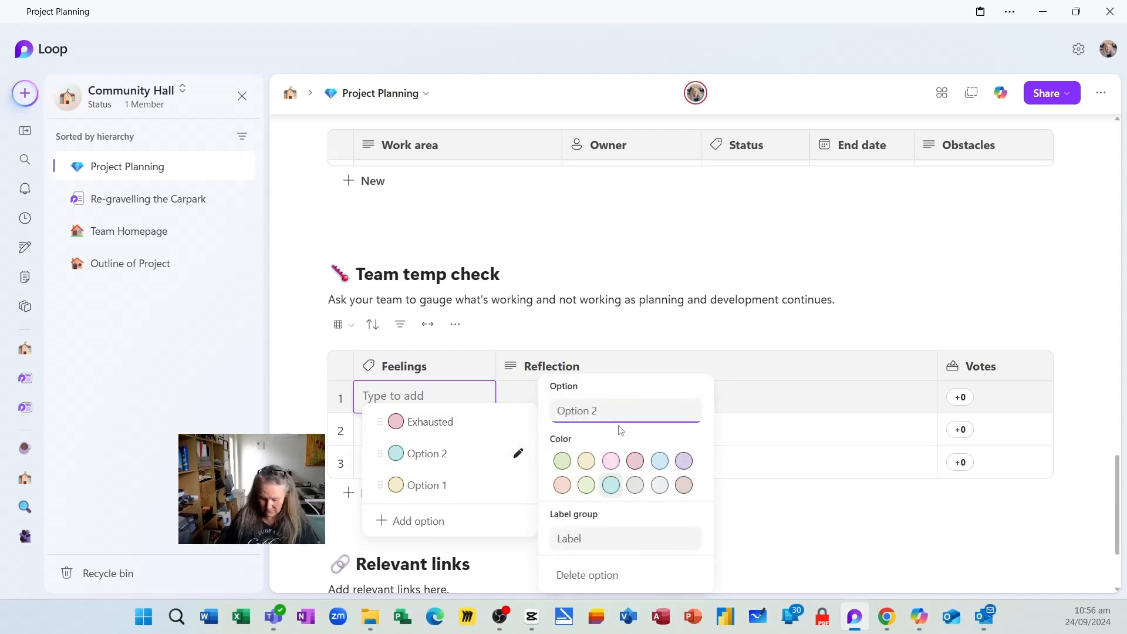
{"action": "key", "text": "BackSpace"}
{"action": "key", "text": "BackSpace"}
{"action": "key", "text": "BackSpace"}
{"action": "key", "text": "BackSpace"}
{"action": "key", "text": "BackSpace"}
{"action": "key", "text": "BackSpace"}
{"action": "key", "text": "BackSpace"}
{"action": "key", "text": "BackSpace"}
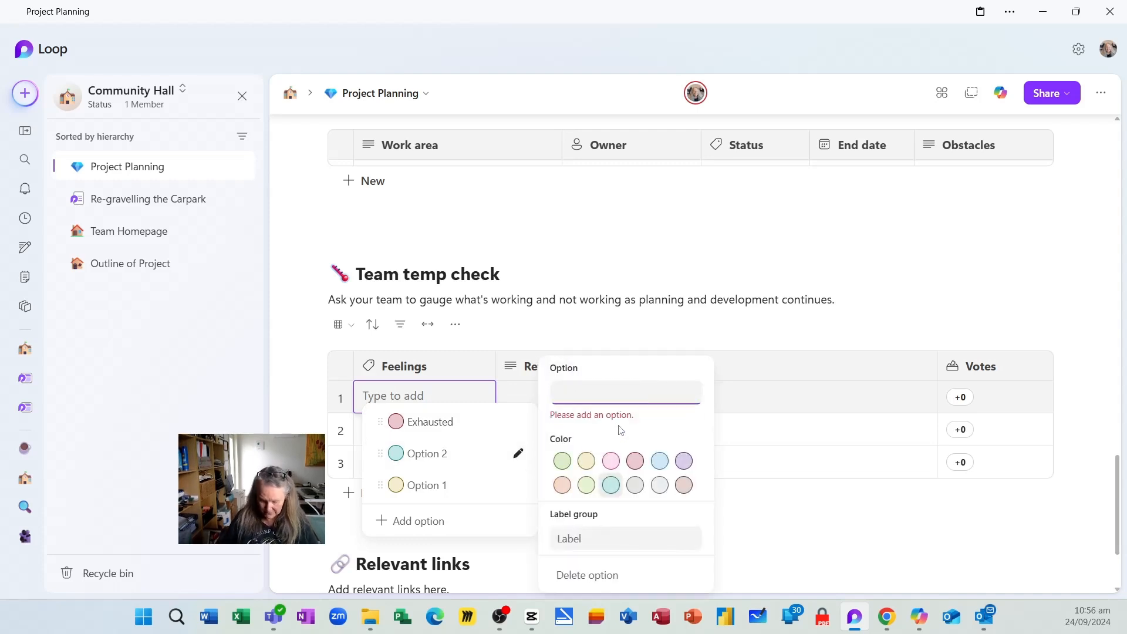
{"action": "type", "text": "Confident"}
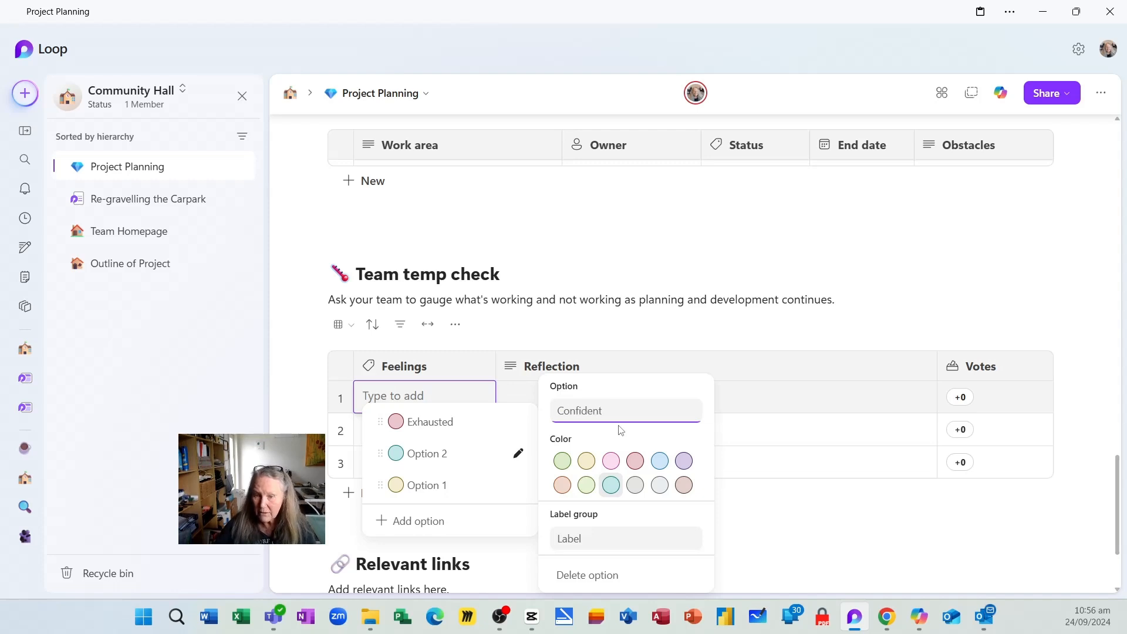
Rename the Option 1 label in the Feelings column to Happy
{"action": "left_click", "coordinate": [518, 485]}
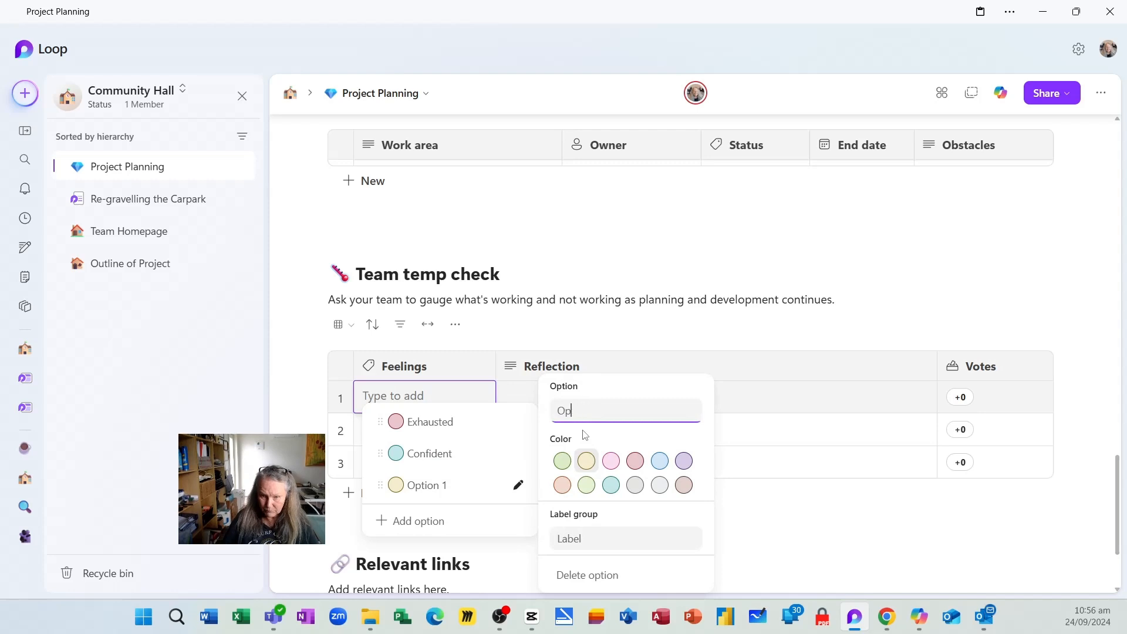
{"action": "key", "text": "BackSpace"}
{"action": "key", "text": "BackSpace"}
{"action": "type", "text": "Happy"}
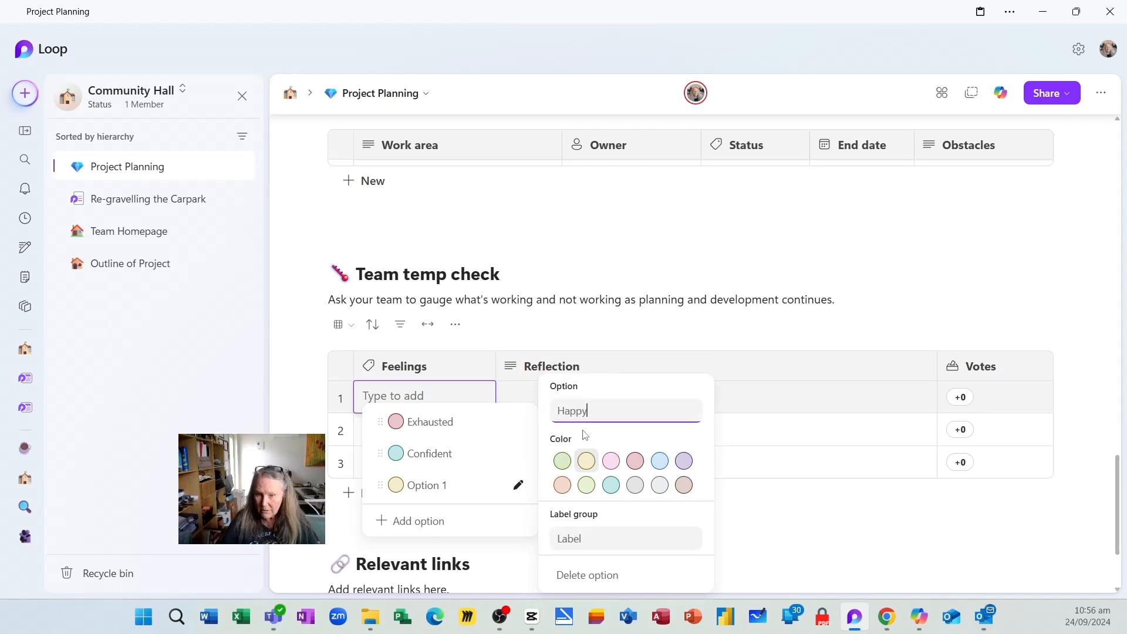
Add a new Feelings label option named Confused from the first row of the Team temp check table
{"action": "left_click", "coordinate": [424, 521]}
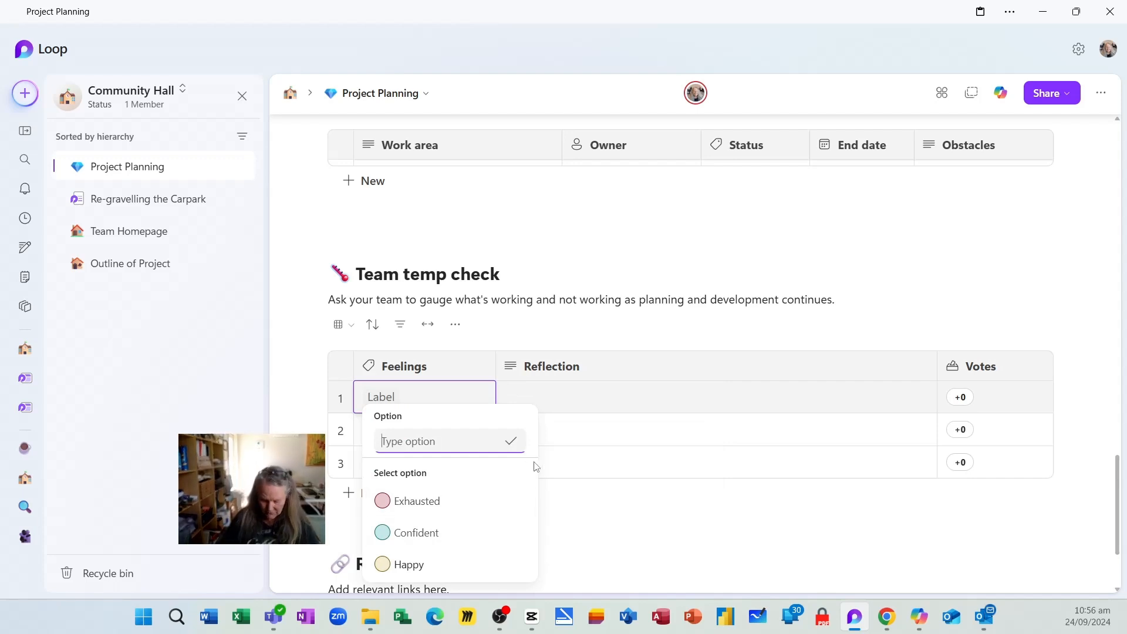
{"action": "type", "text": "Confus"}
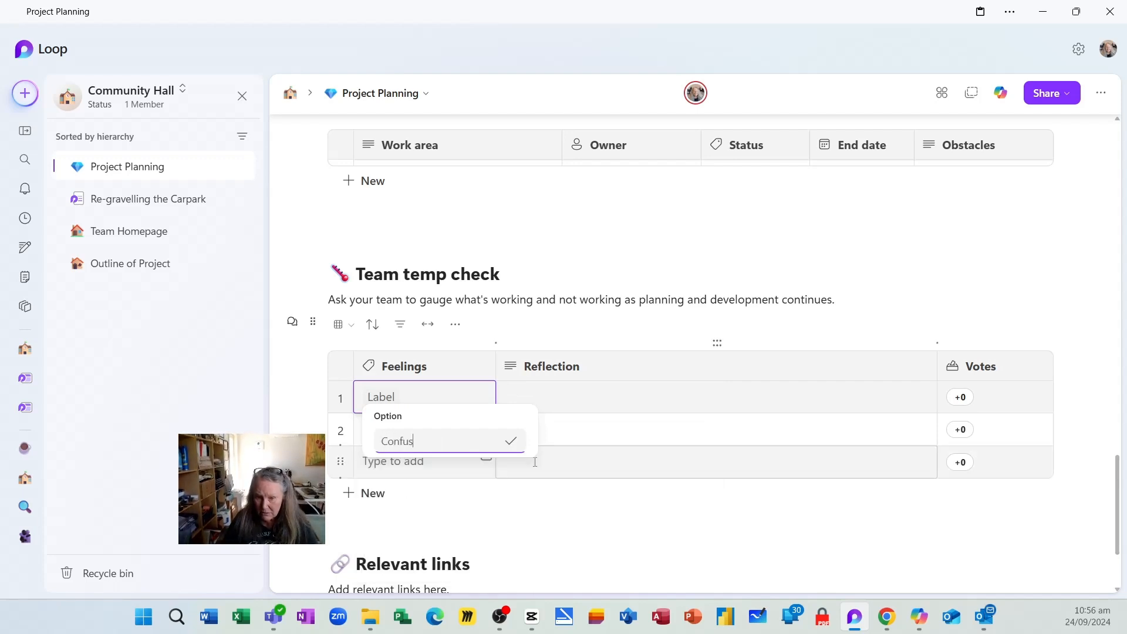
{"action": "type", "text": "ed"}
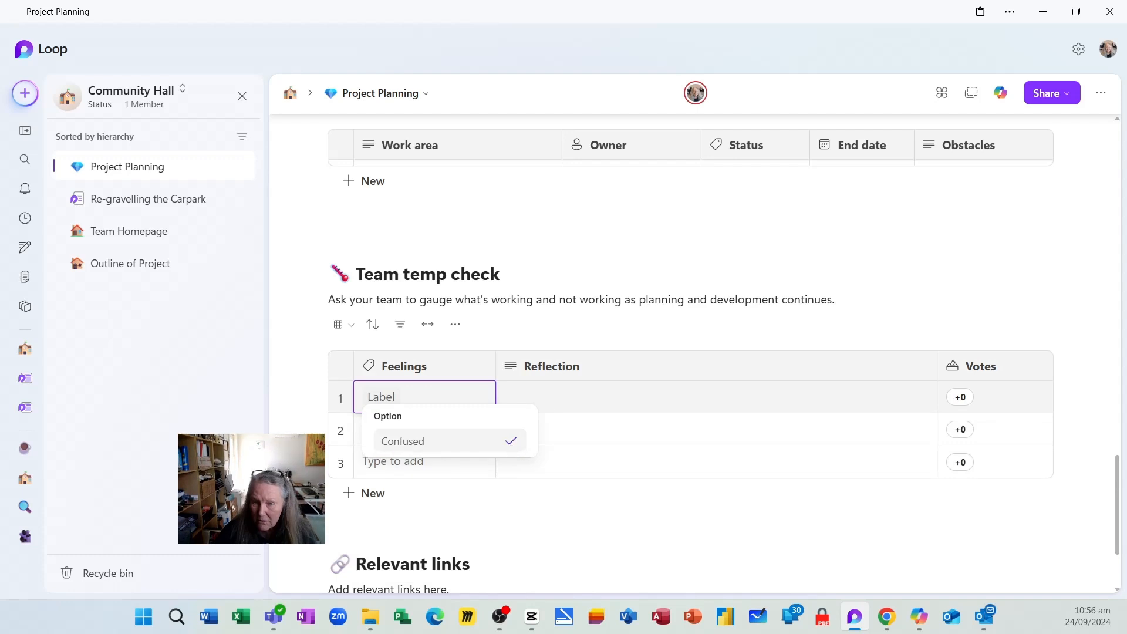
{"action": "left_click", "coordinate": [511, 441]}
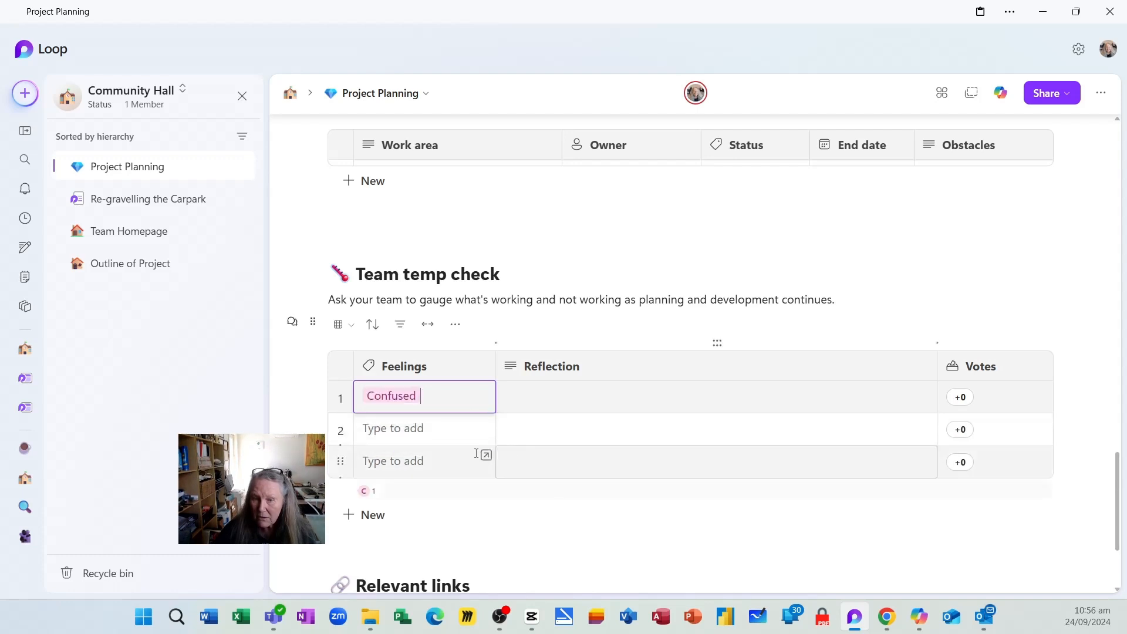
Change the colour of the Confused label to Dark Brown
{"action": "left_click", "coordinate": [423, 400]}
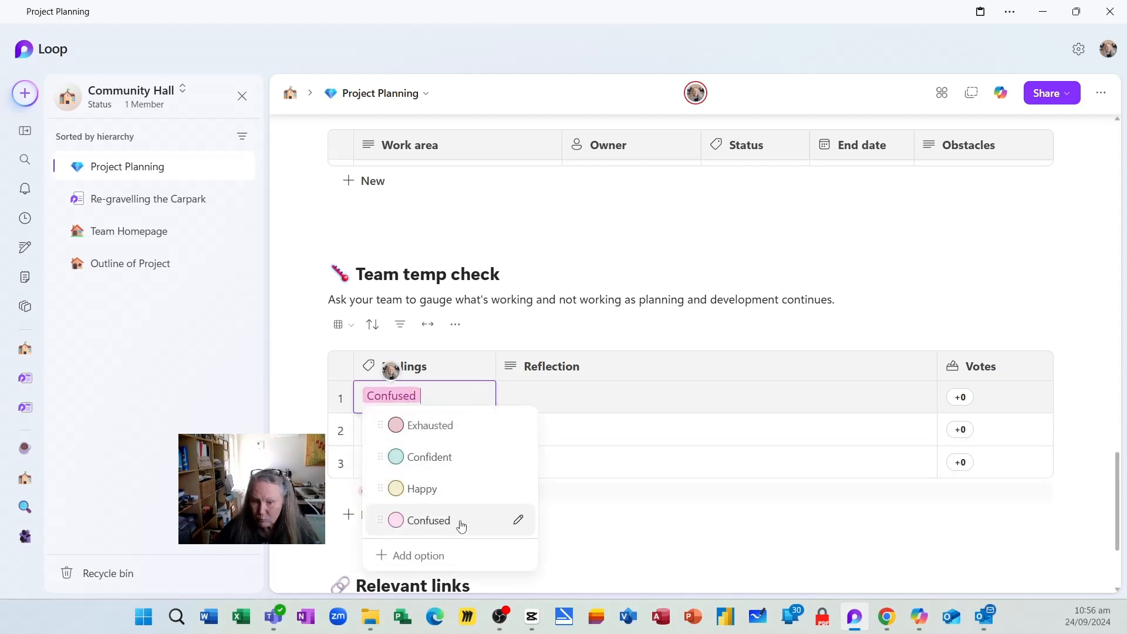
{"action": "left_click", "coordinate": [520, 522]}
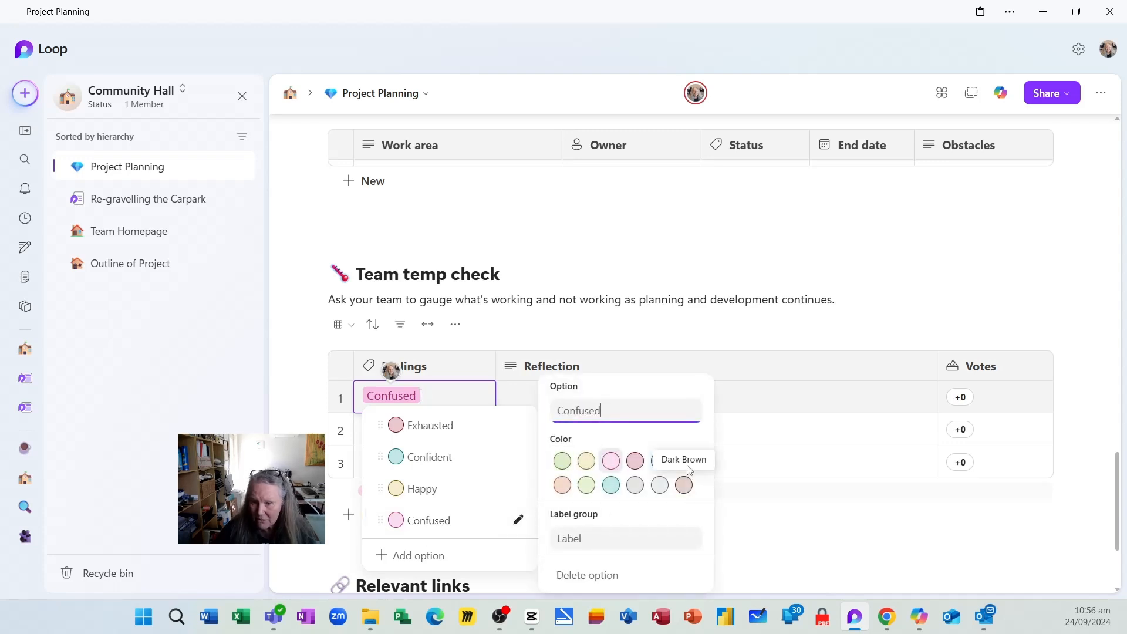
{"action": "left_click", "coordinate": [684, 485]}
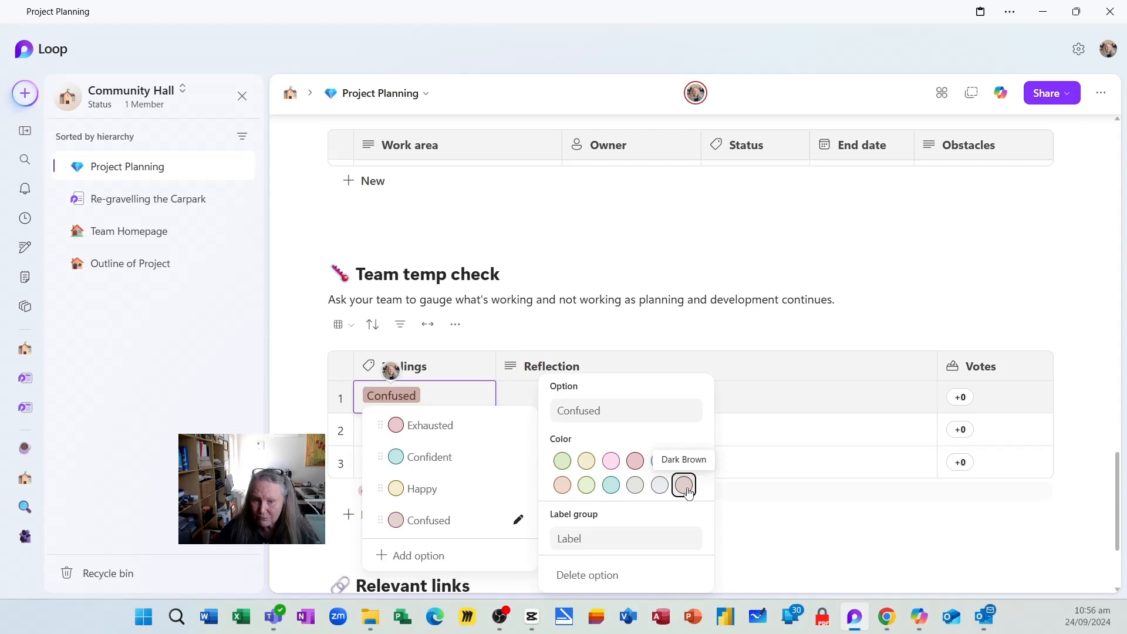
{"action": "left_click", "coordinate": [523, 396]}
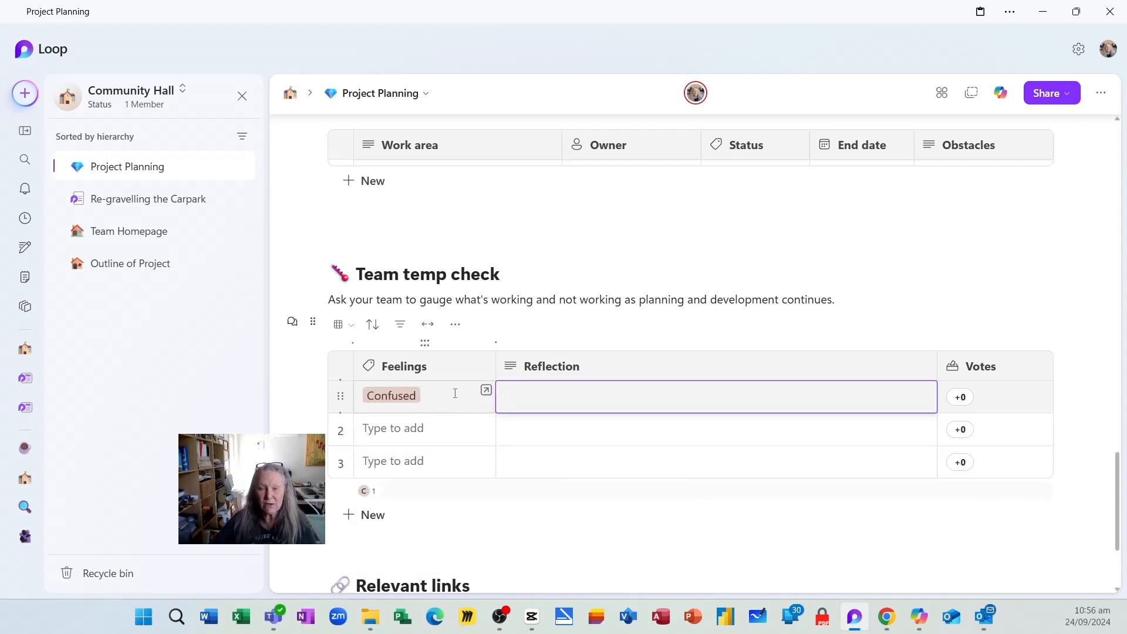
Open the first row's detail view and set its Feelings label to Confident
{"action": "left_click", "coordinate": [486, 391]}
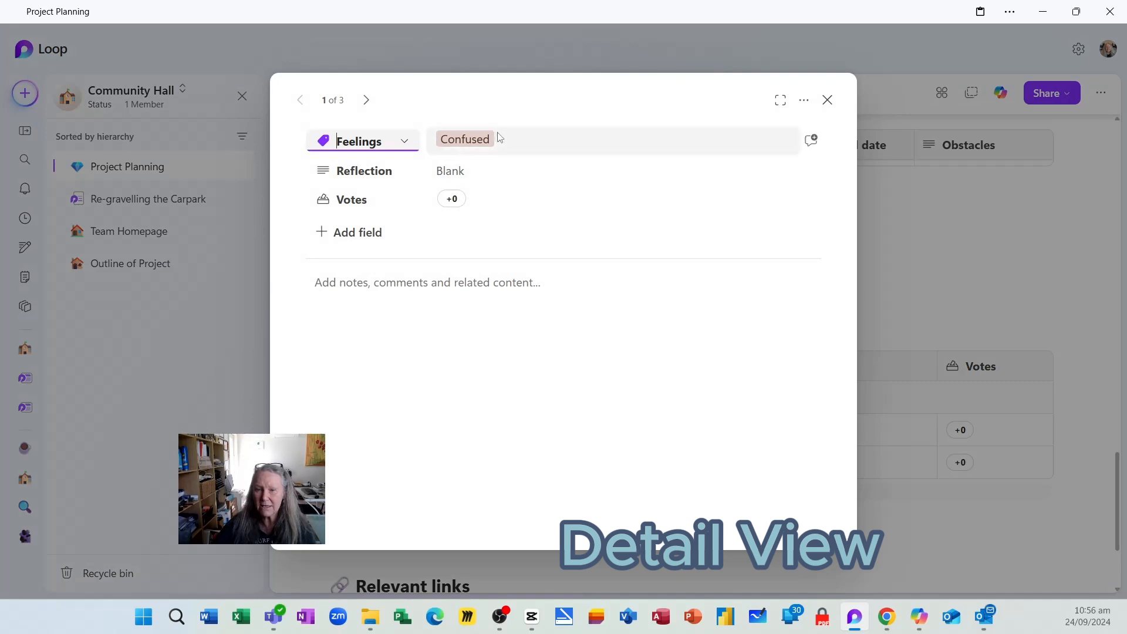
{"action": "left_click", "coordinate": [781, 146]}
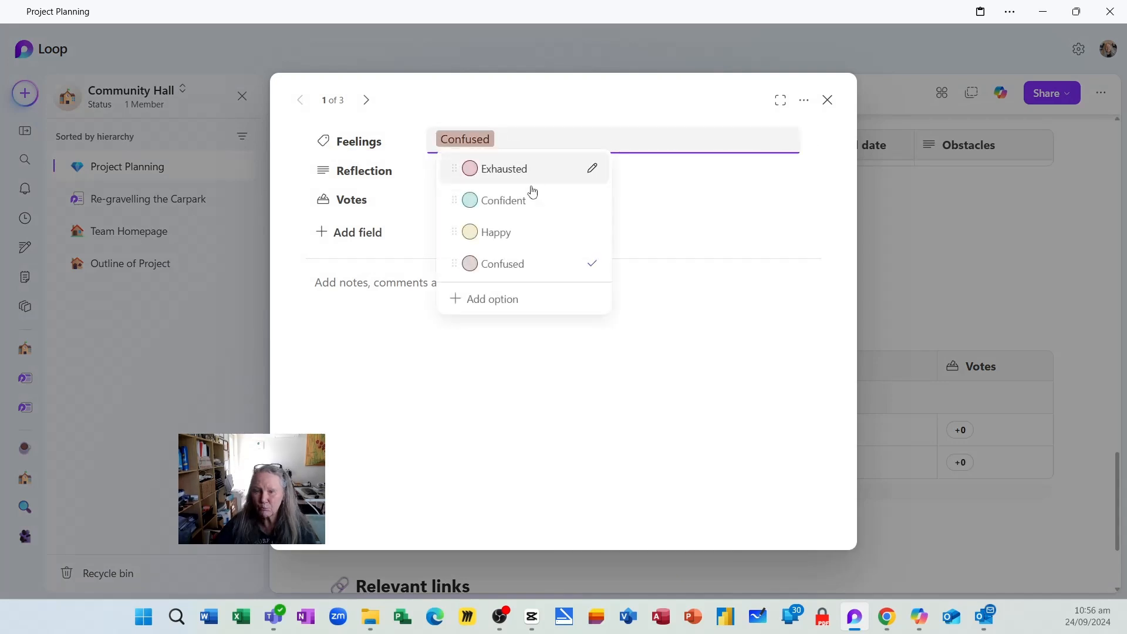
{"action": "left_click", "coordinate": [511, 200]}
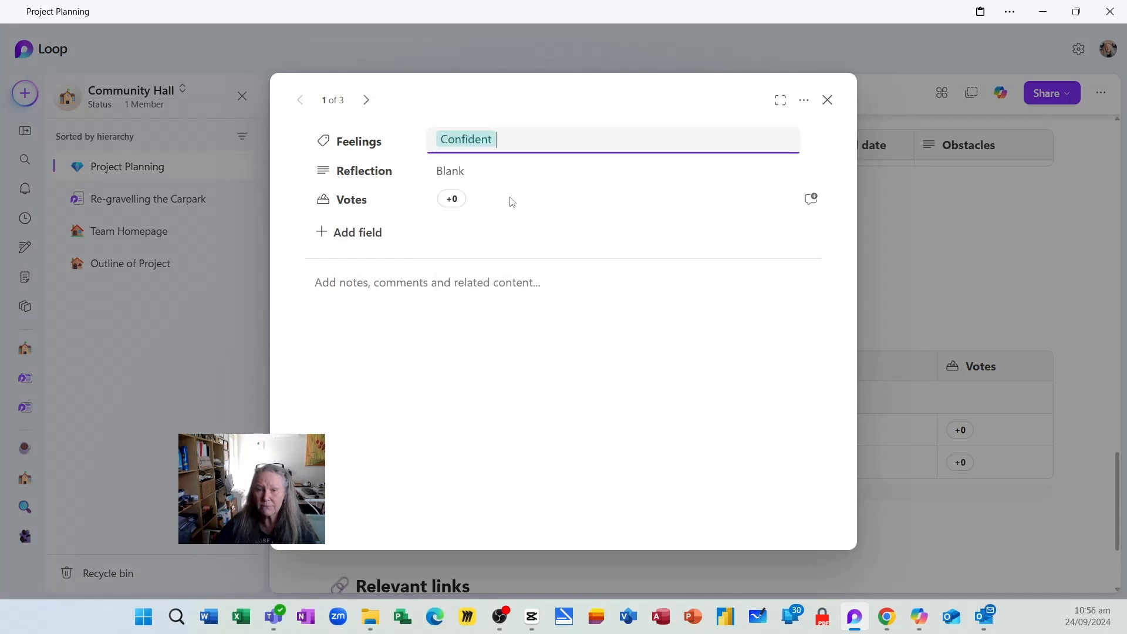
Enter "Done the mahi I need to do this week" as the first row's reflection, close its detail view and vote for the row
{"action": "left_click", "coordinate": [473, 176]}
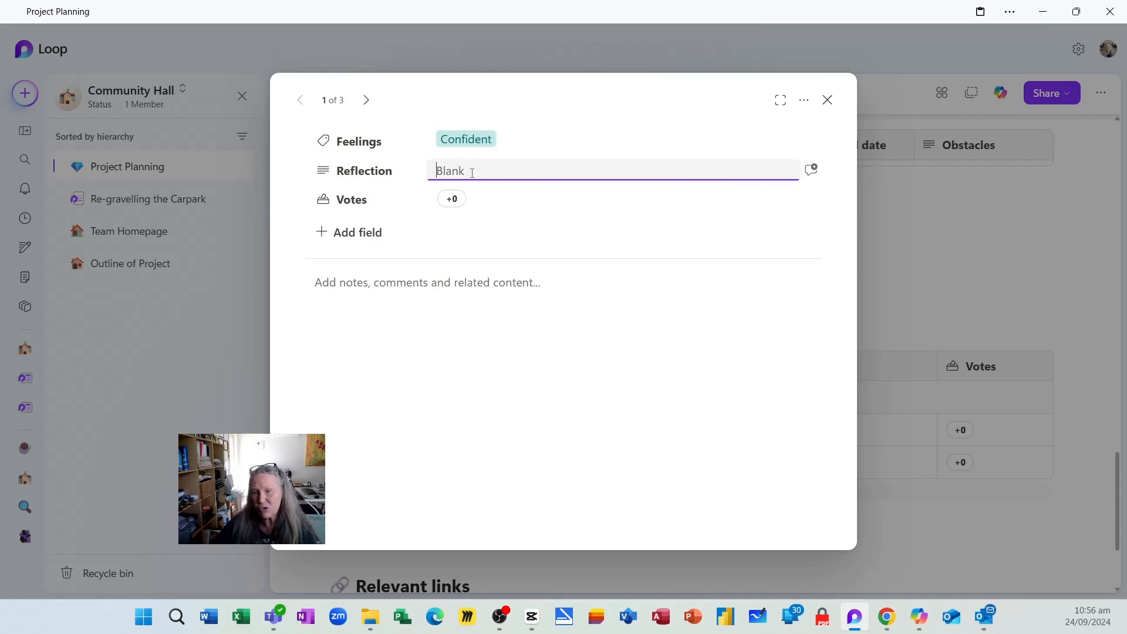
{"action": "type", "text": "Done the mahjn"}
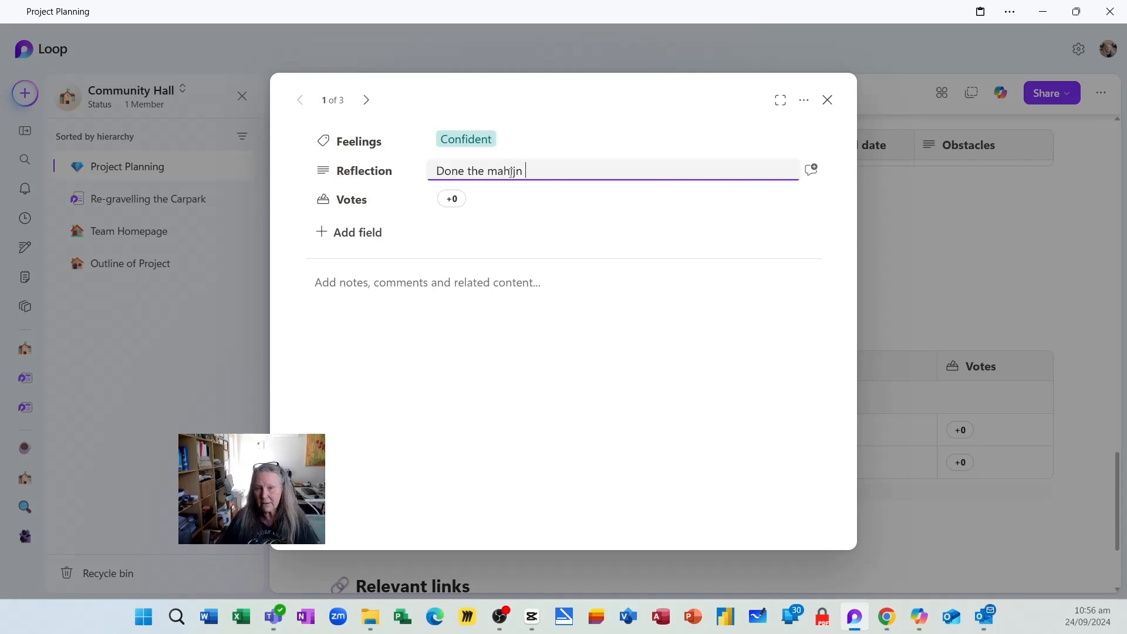
{"action": "key", "text": "BackSpace"}
{"action": "key", "text": "BackSpace"}
{"action": "type", "text": "I need t"}
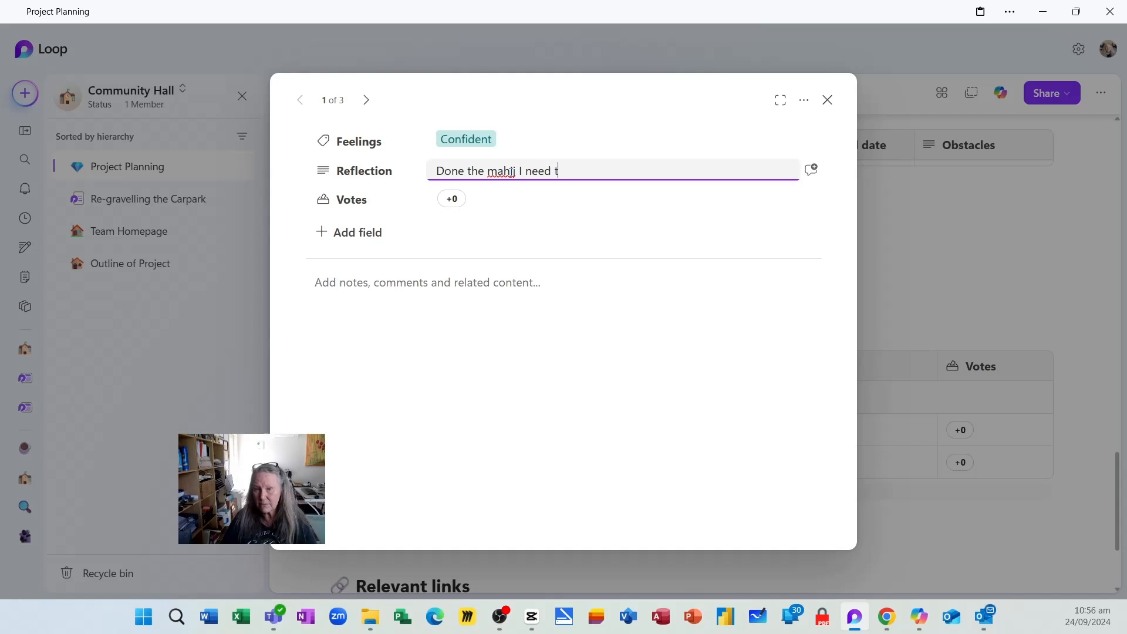
{"action": "type", "text": "o do this week"}
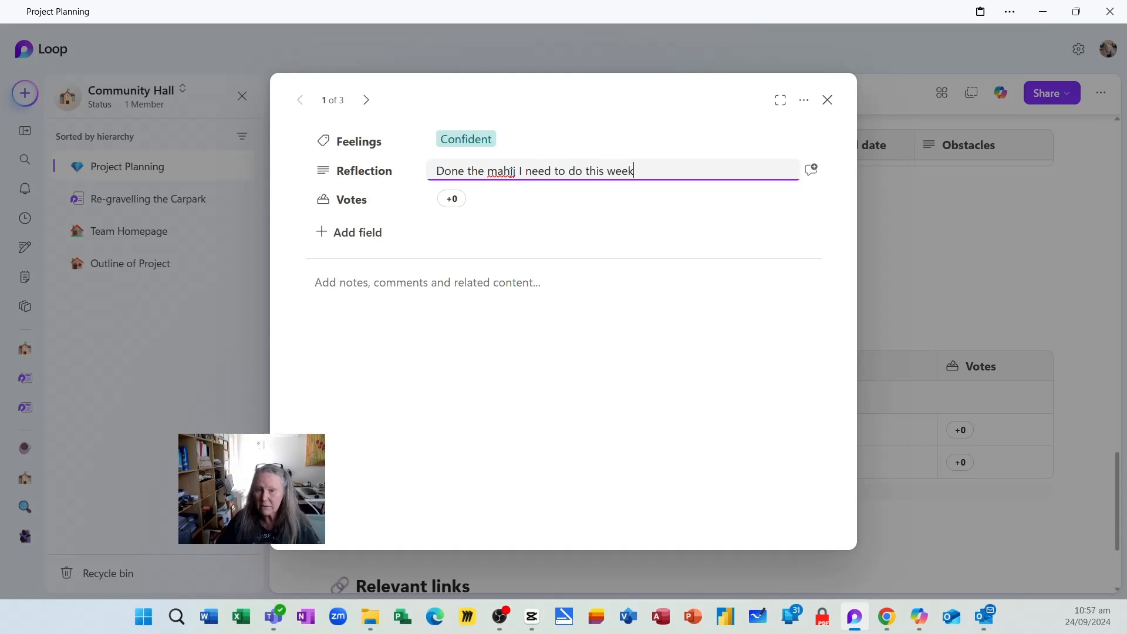
{"action": "left_click", "coordinate": [512, 171]}
{"action": "key", "text": "BackSpace"}
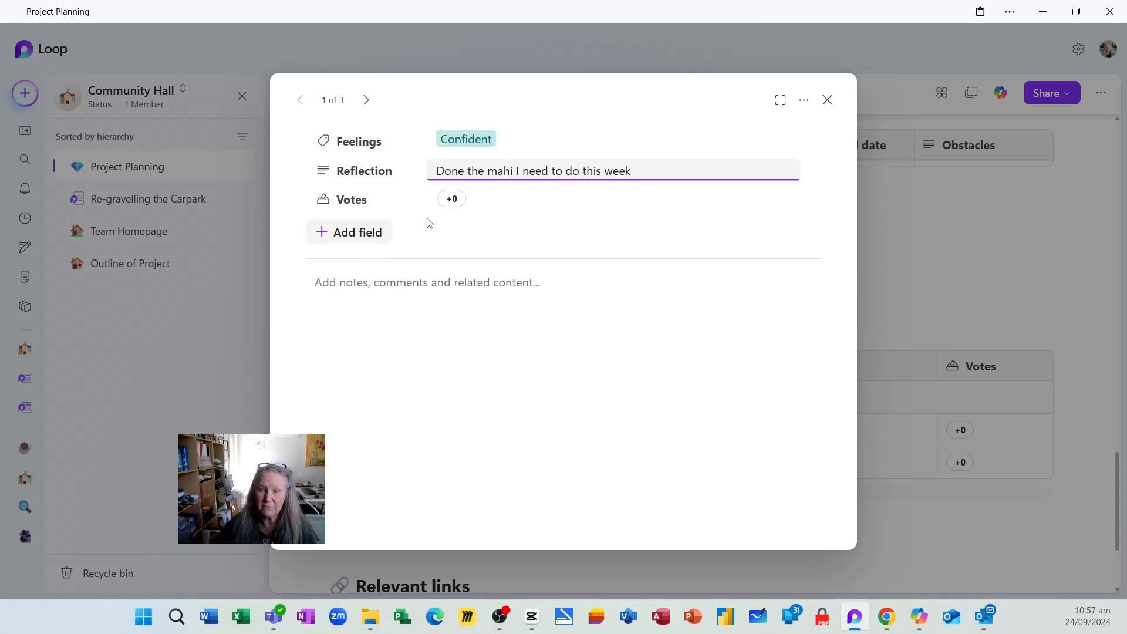
{"action": "left_click", "coordinate": [828, 100]}
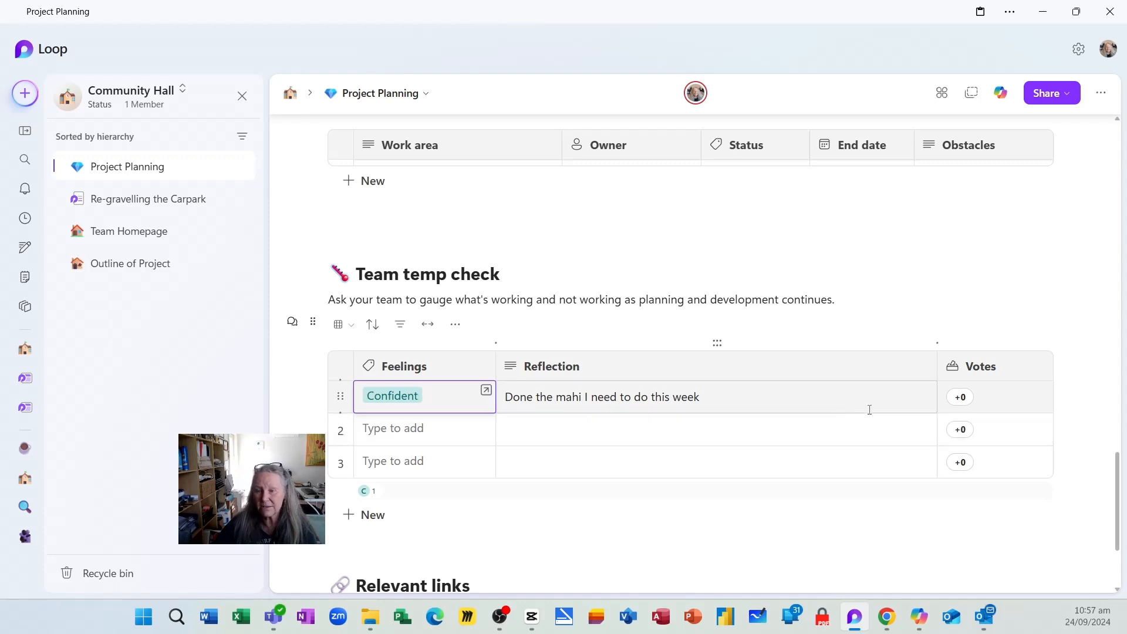
{"action": "left_click", "coordinate": [963, 401]}
{"action": "left_click", "coordinate": [961, 399]}
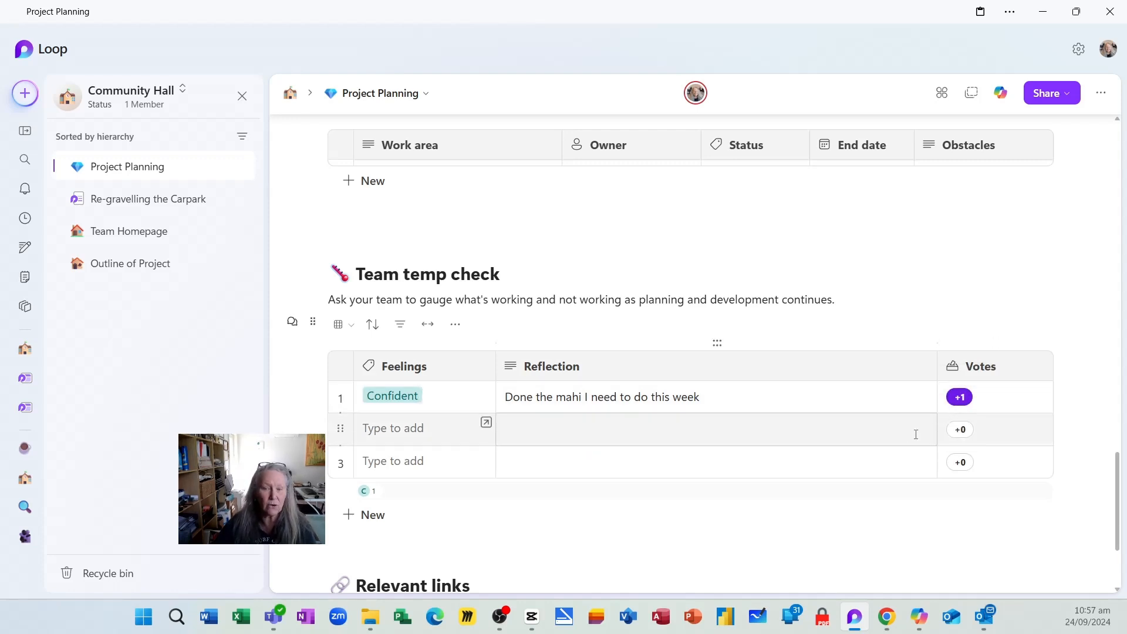
Set the Feelings label to Exhausted in the second row and Happy in the third row
{"action": "left_click", "coordinate": [482, 429]}
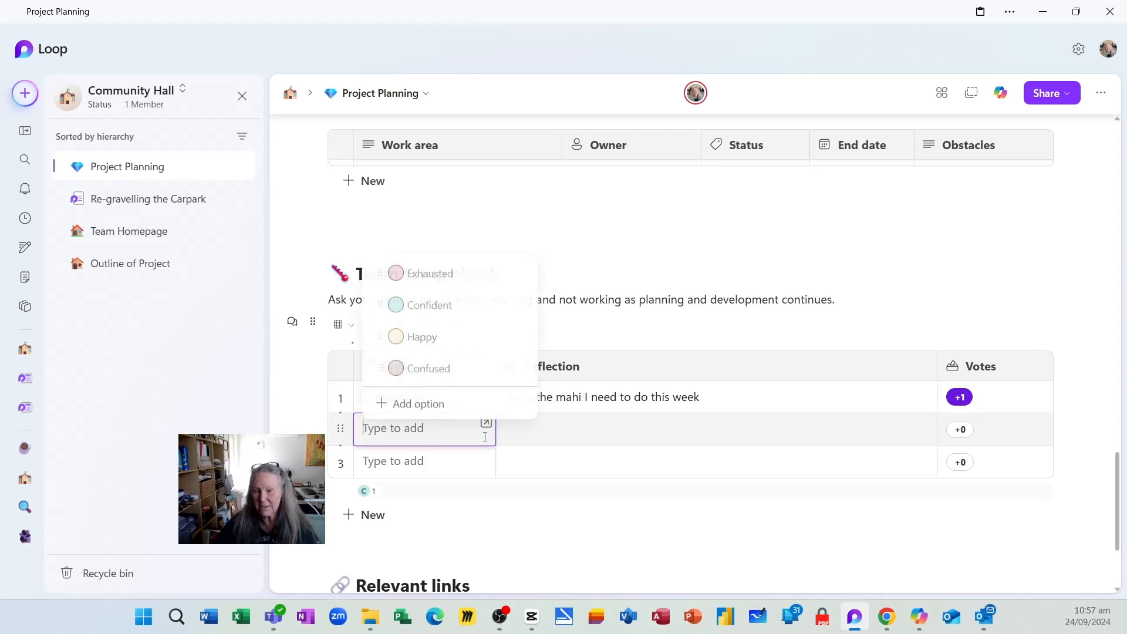
{"action": "left_click", "coordinate": [446, 274]}
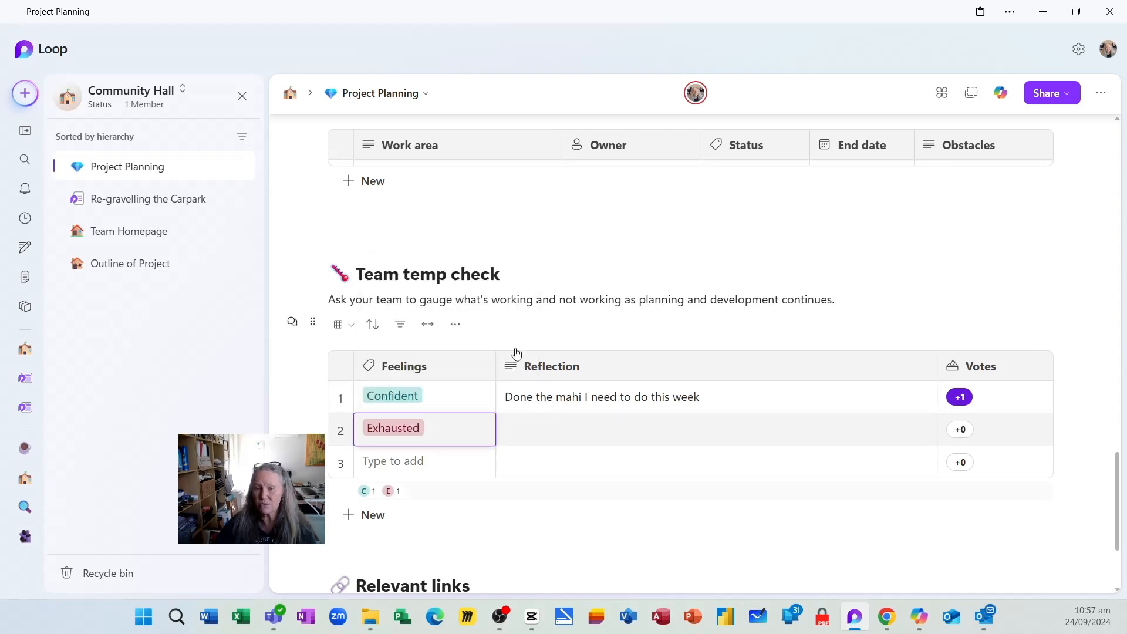
{"action": "left_click", "coordinate": [429, 466]}
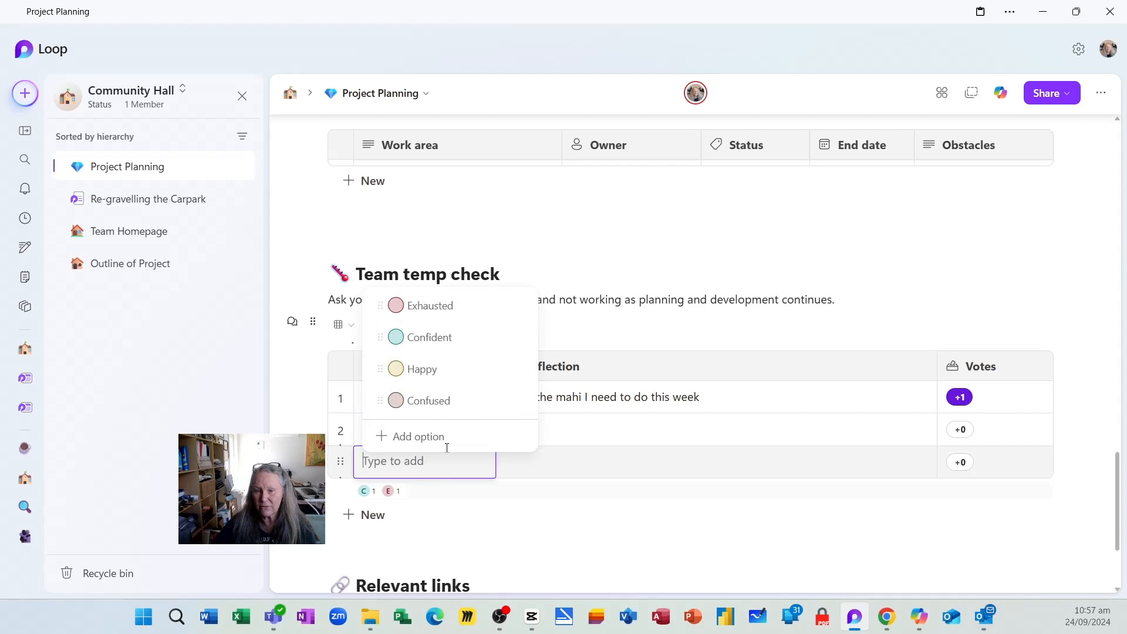
{"action": "left_click", "coordinate": [446, 371]}
Add a fourth row labelled Confused to the Team temp check table and vote for it
{"action": "left_click", "coordinate": [373, 515]}
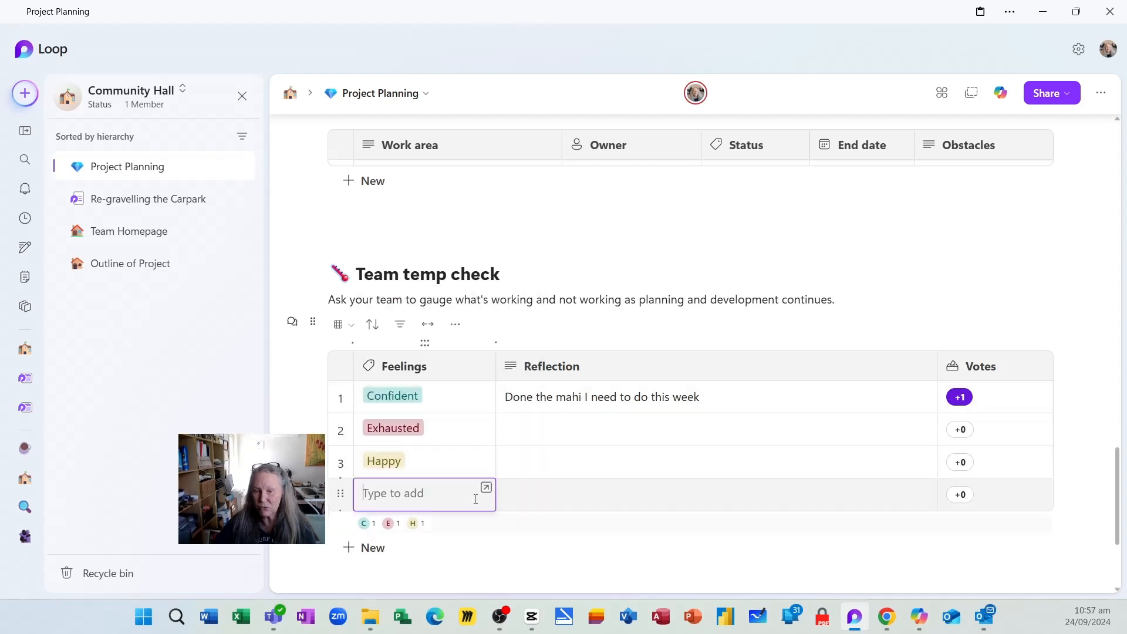
{"action": "left_click", "coordinate": [483, 494]}
{"action": "left_click", "coordinate": [405, 432]}
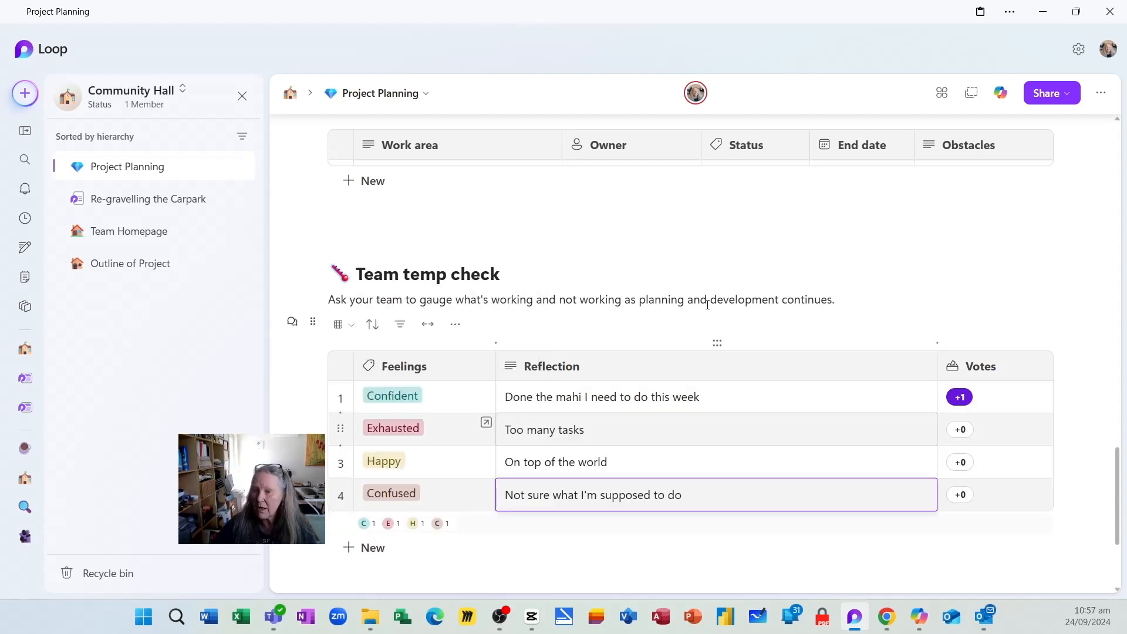
{"action": "left_click", "coordinate": [960, 495]}
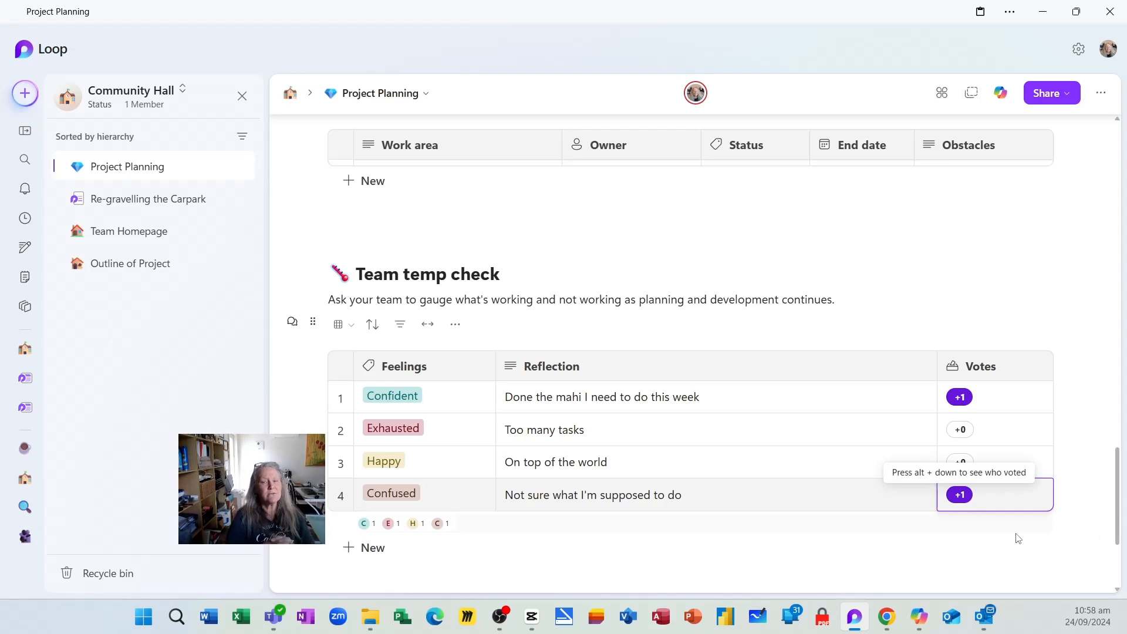